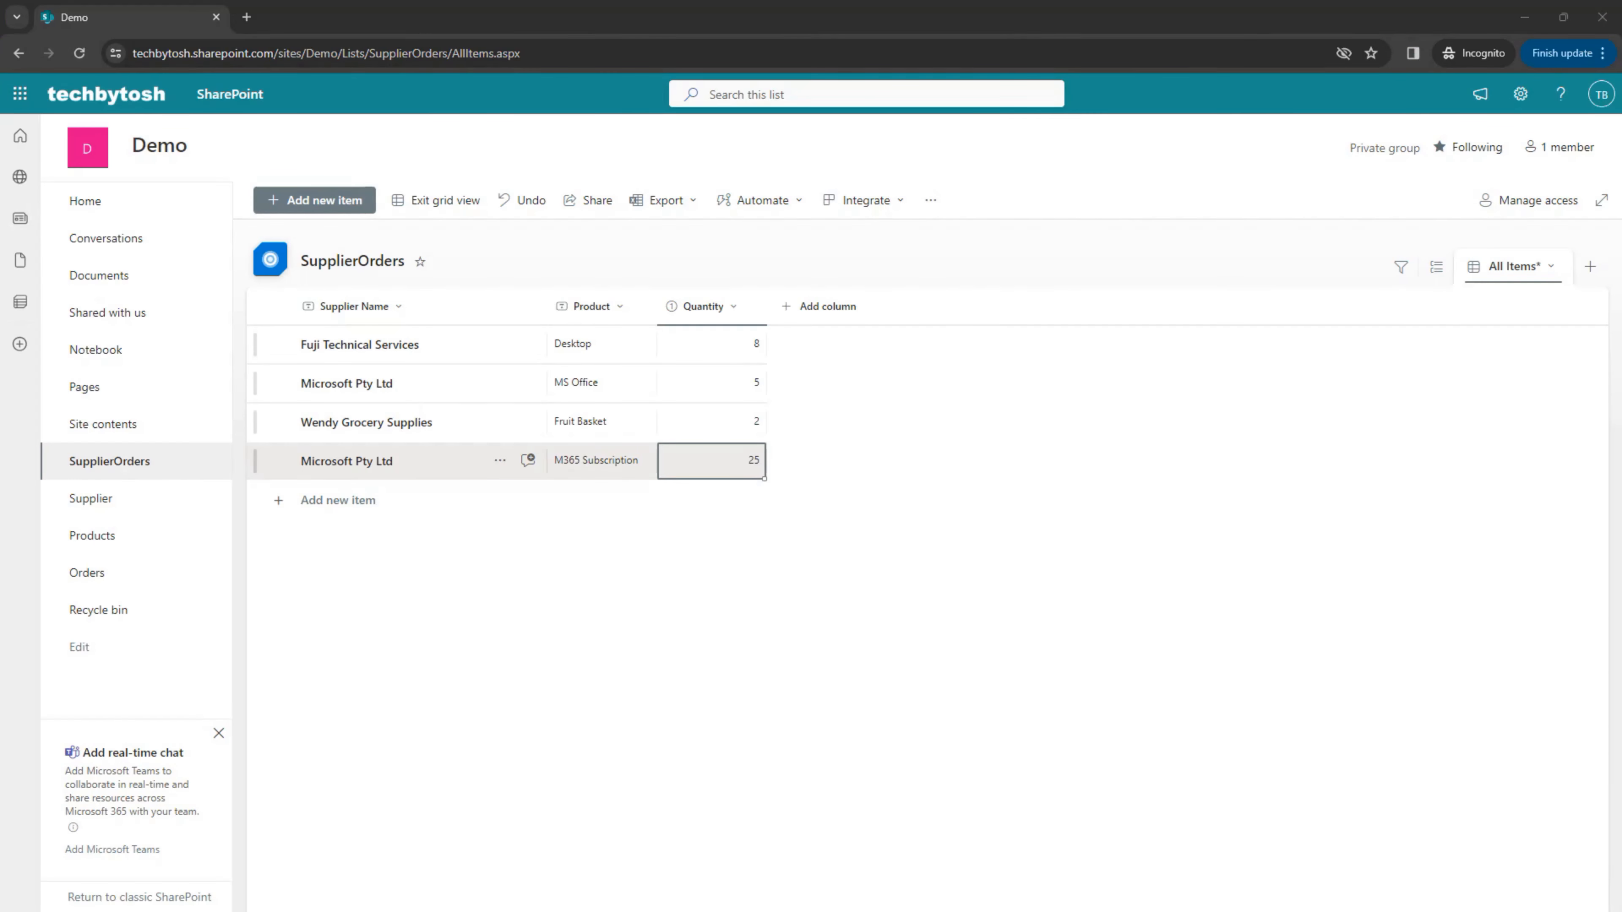
# Step: Insert a new blank row in the SupplierOrders list for another order
pyautogui.click(338, 500)
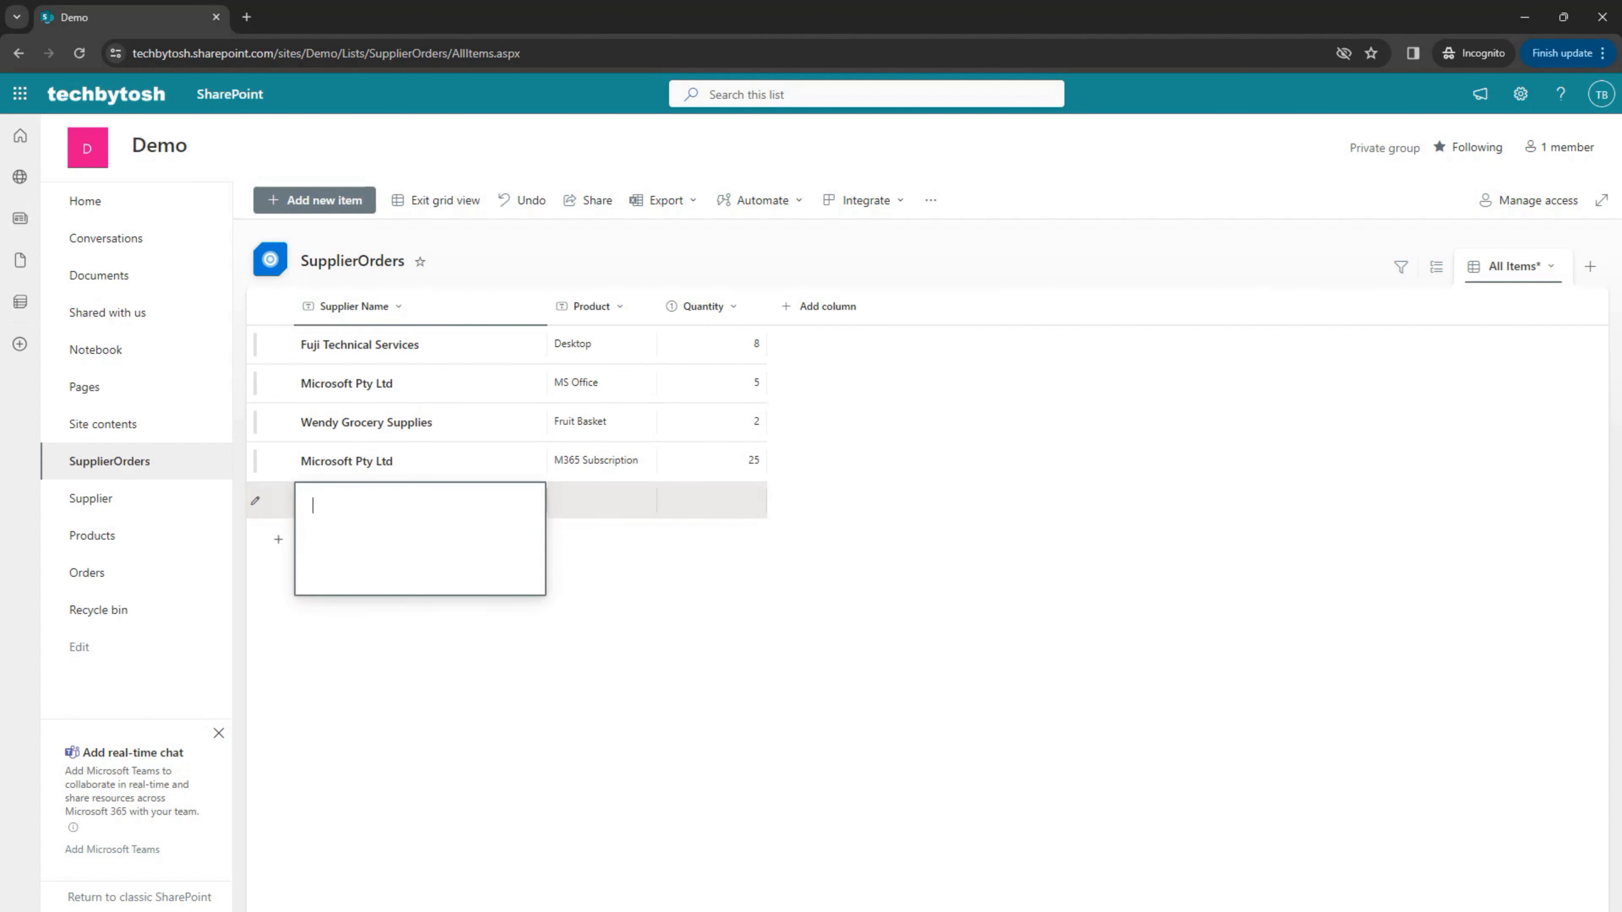
# Step: Fill the new order row with supplier Wendy Grocery Supplies and product Fruit Basket
pyautogui.write('Wendy Grocery Supplies')
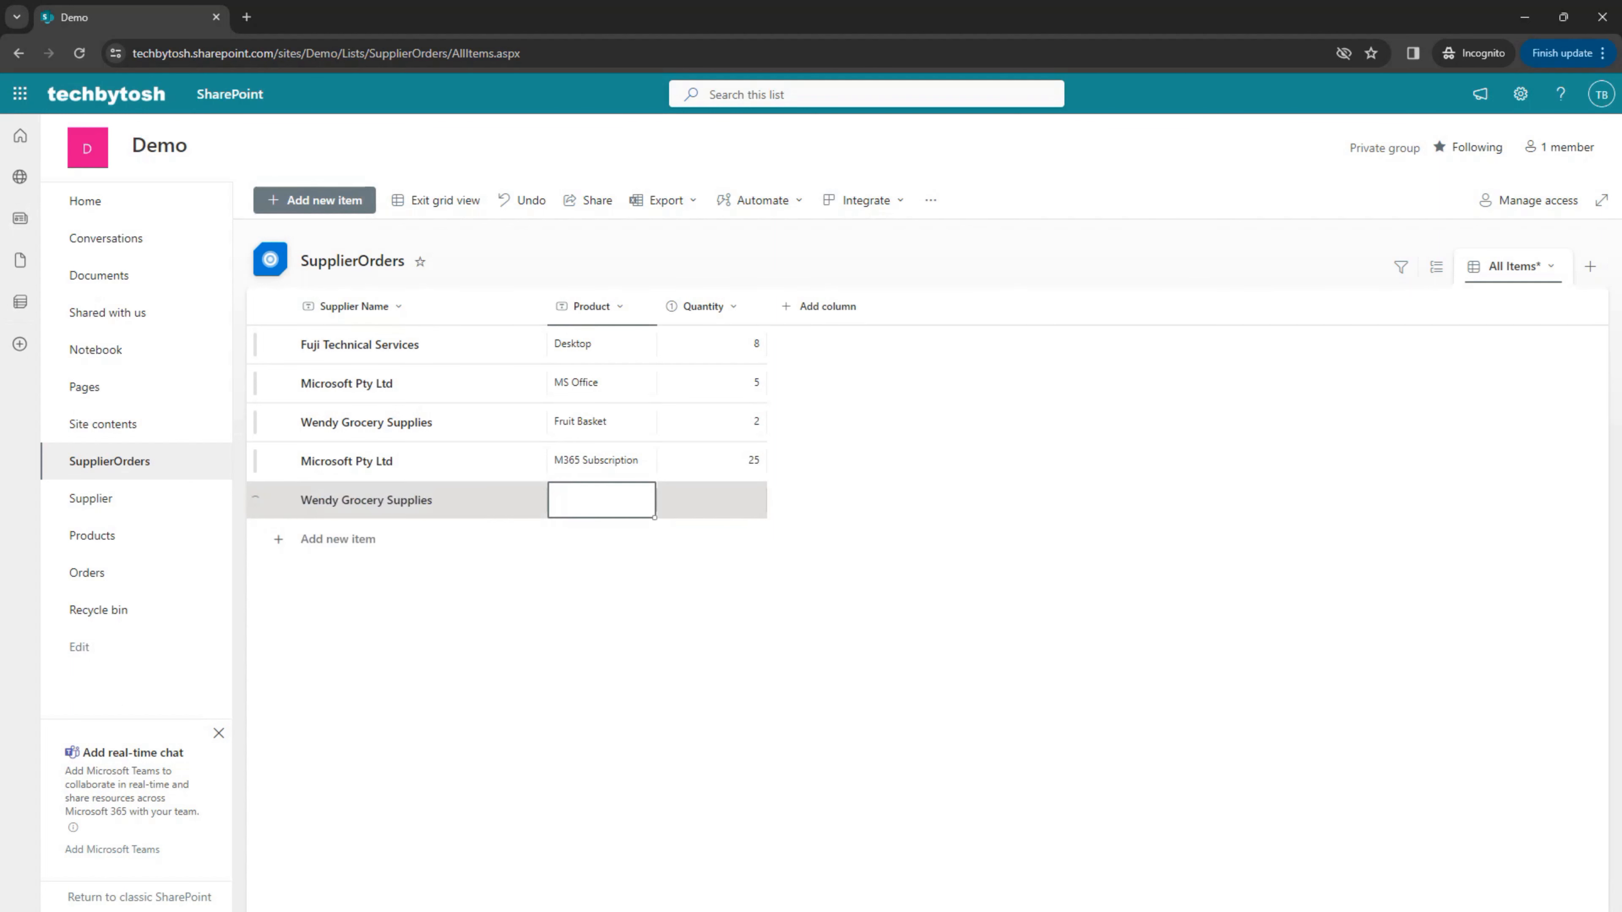
pyautogui.write('Fruit Bas')
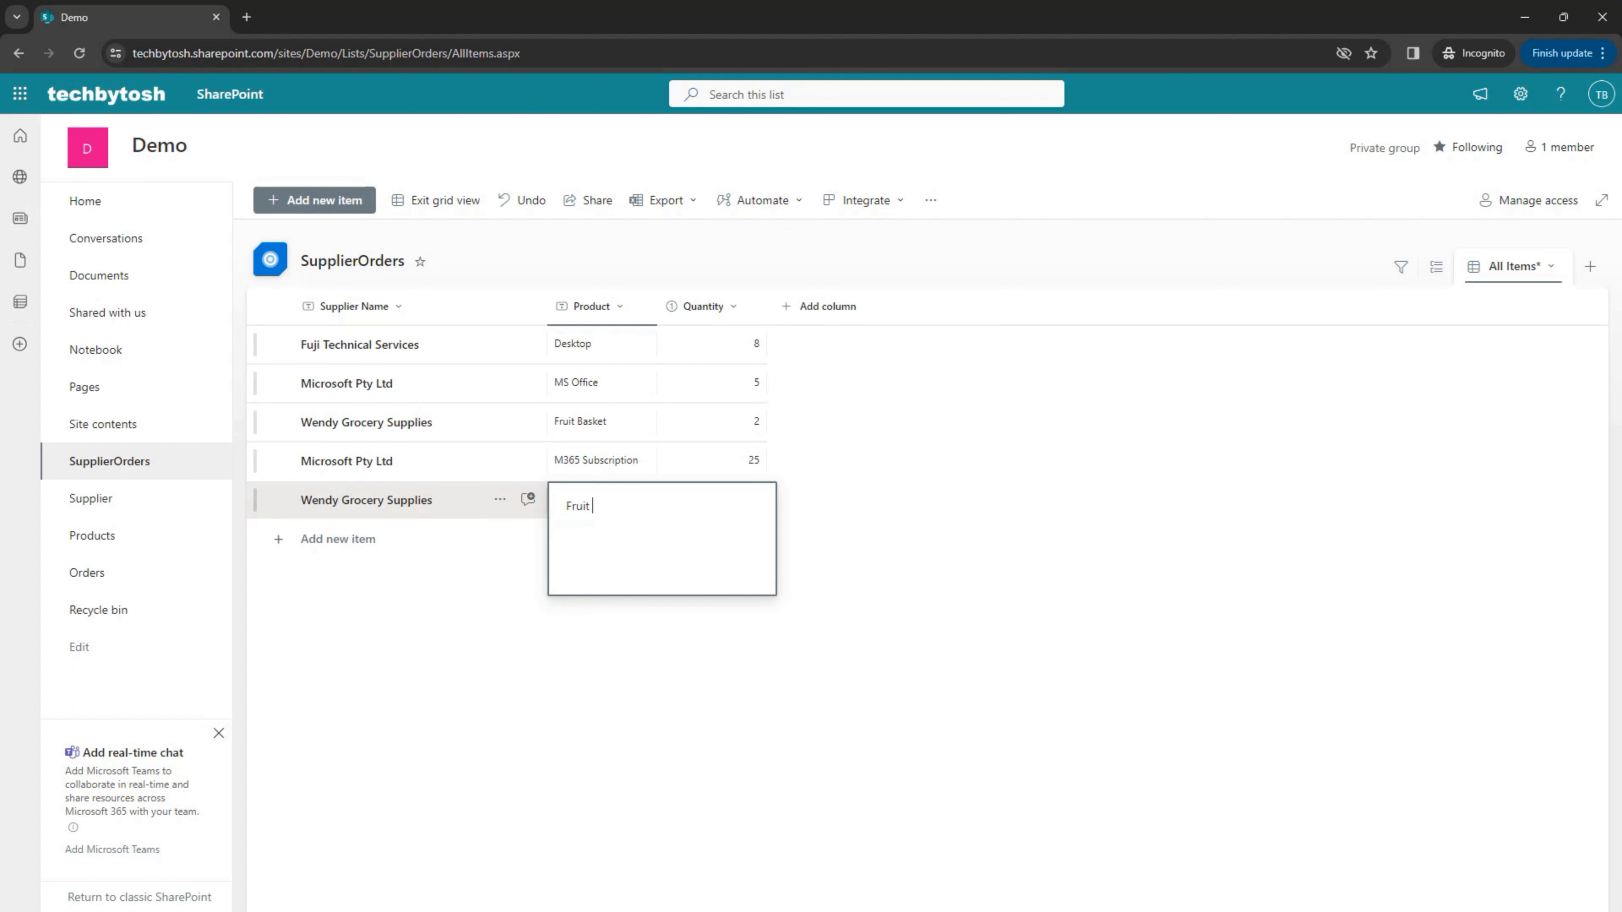
pyautogui.write('ket')
pyautogui.press('Tab')
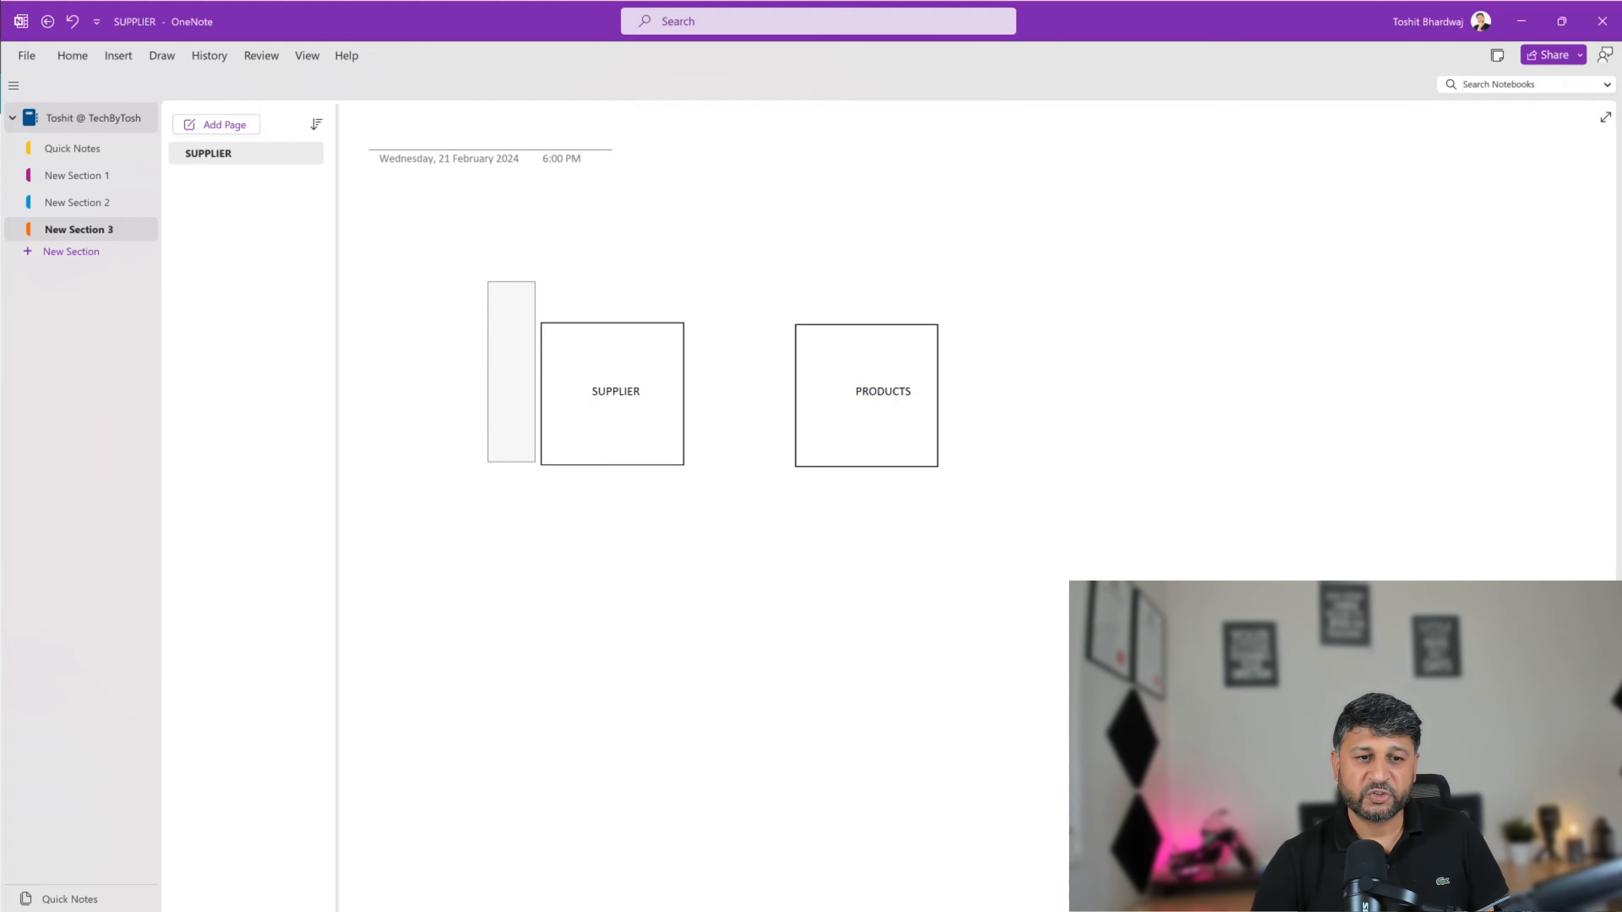
# Step: Lasso-select the SUPPLIER and PRODUCTS boxes, then switch to the browser's SupplierOrders list
pyautogui.moveTo(1017, 532); pyautogui.dragTo(1035, 505)
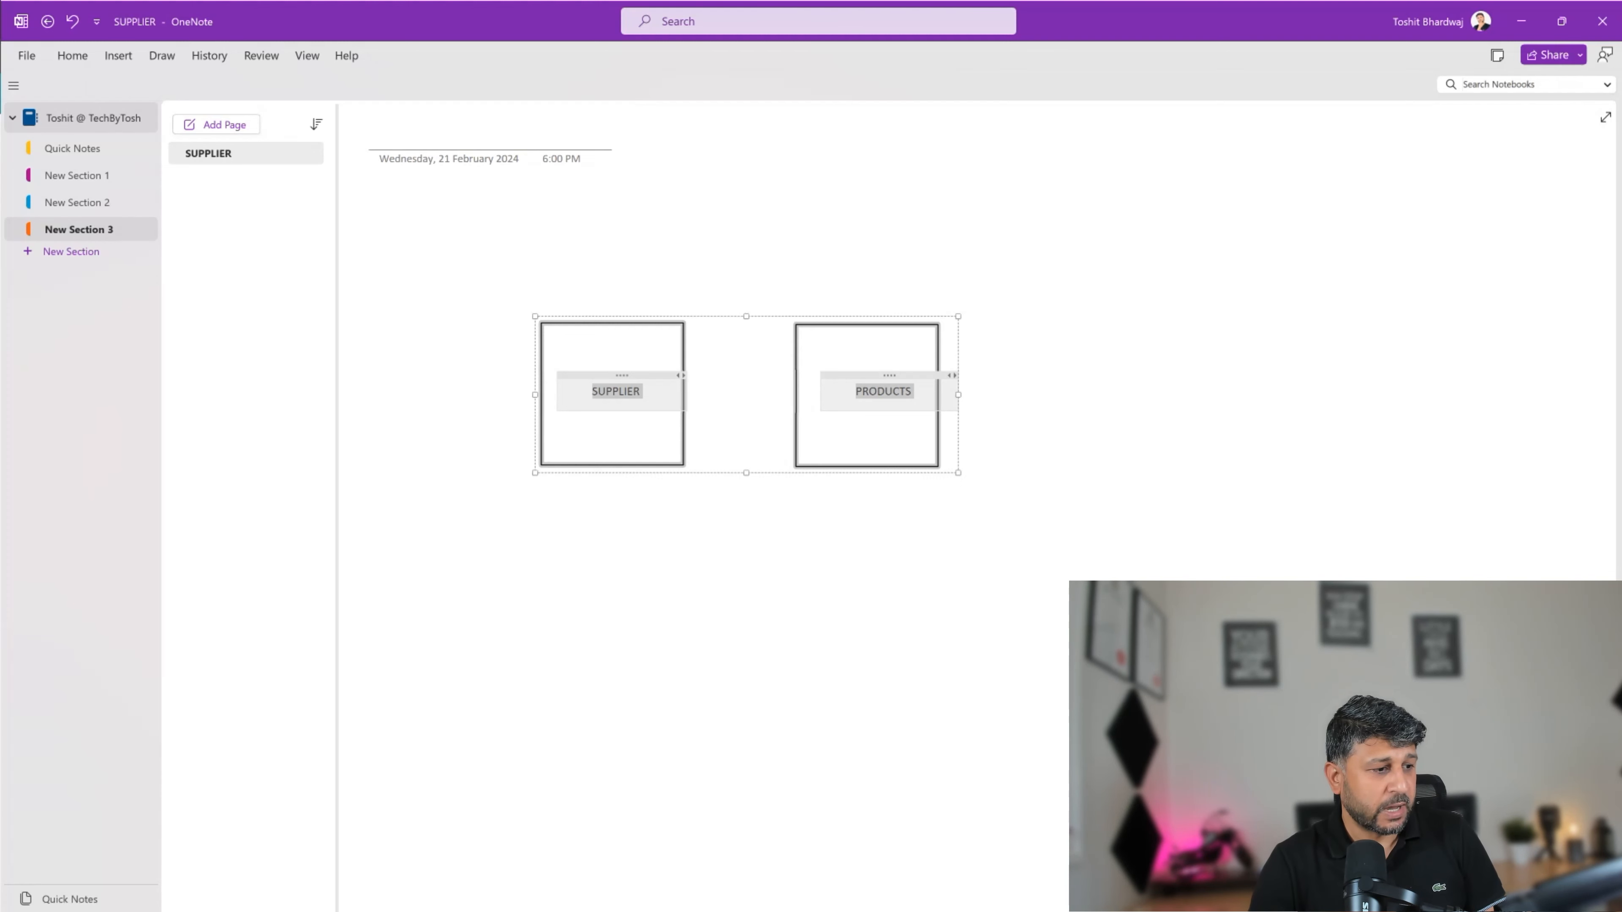
pyautogui.hotkey('alt', 'Tab')
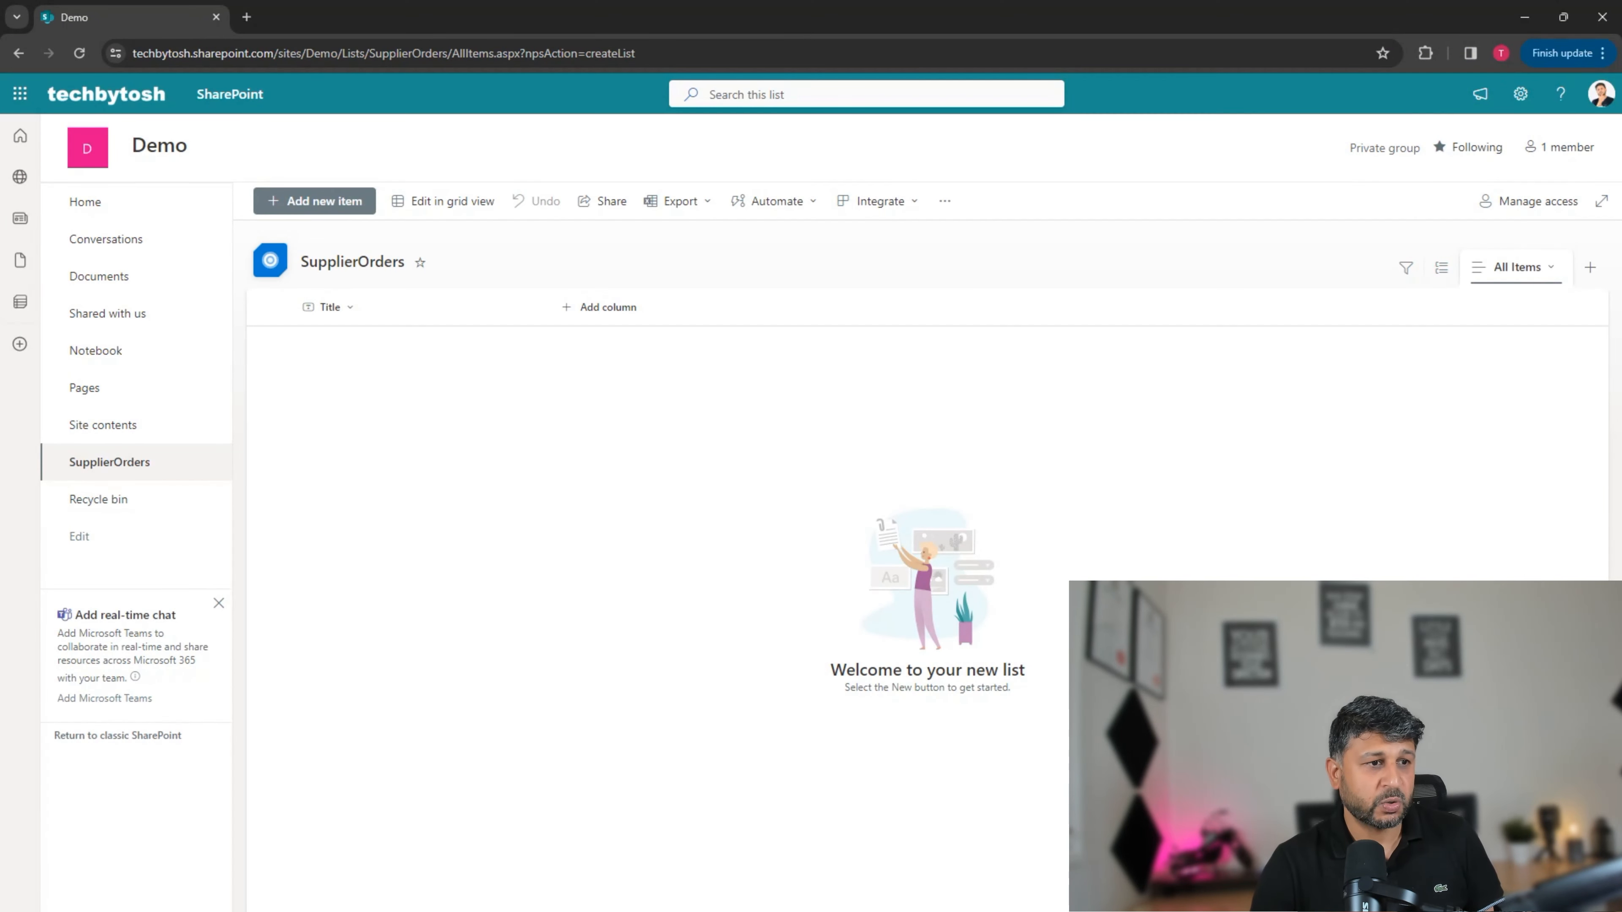
# Step: Create a blank list named Supplier from the Demo site home page, correcting the misspelled name
pyautogui.click(84, 201)
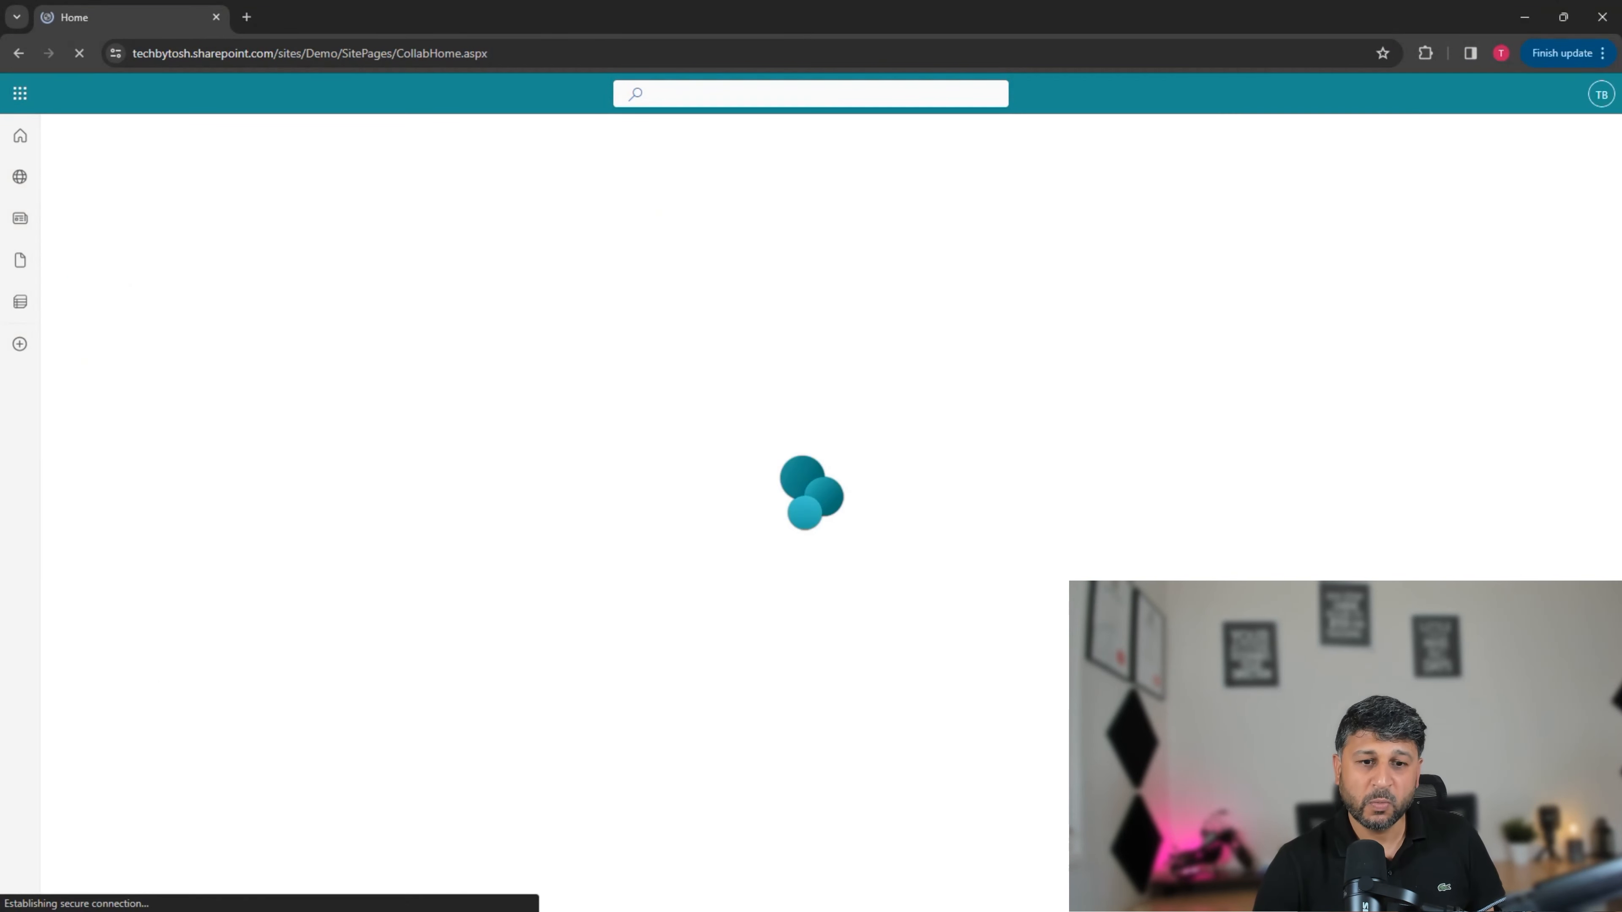
pyautogui.click(296, 201)
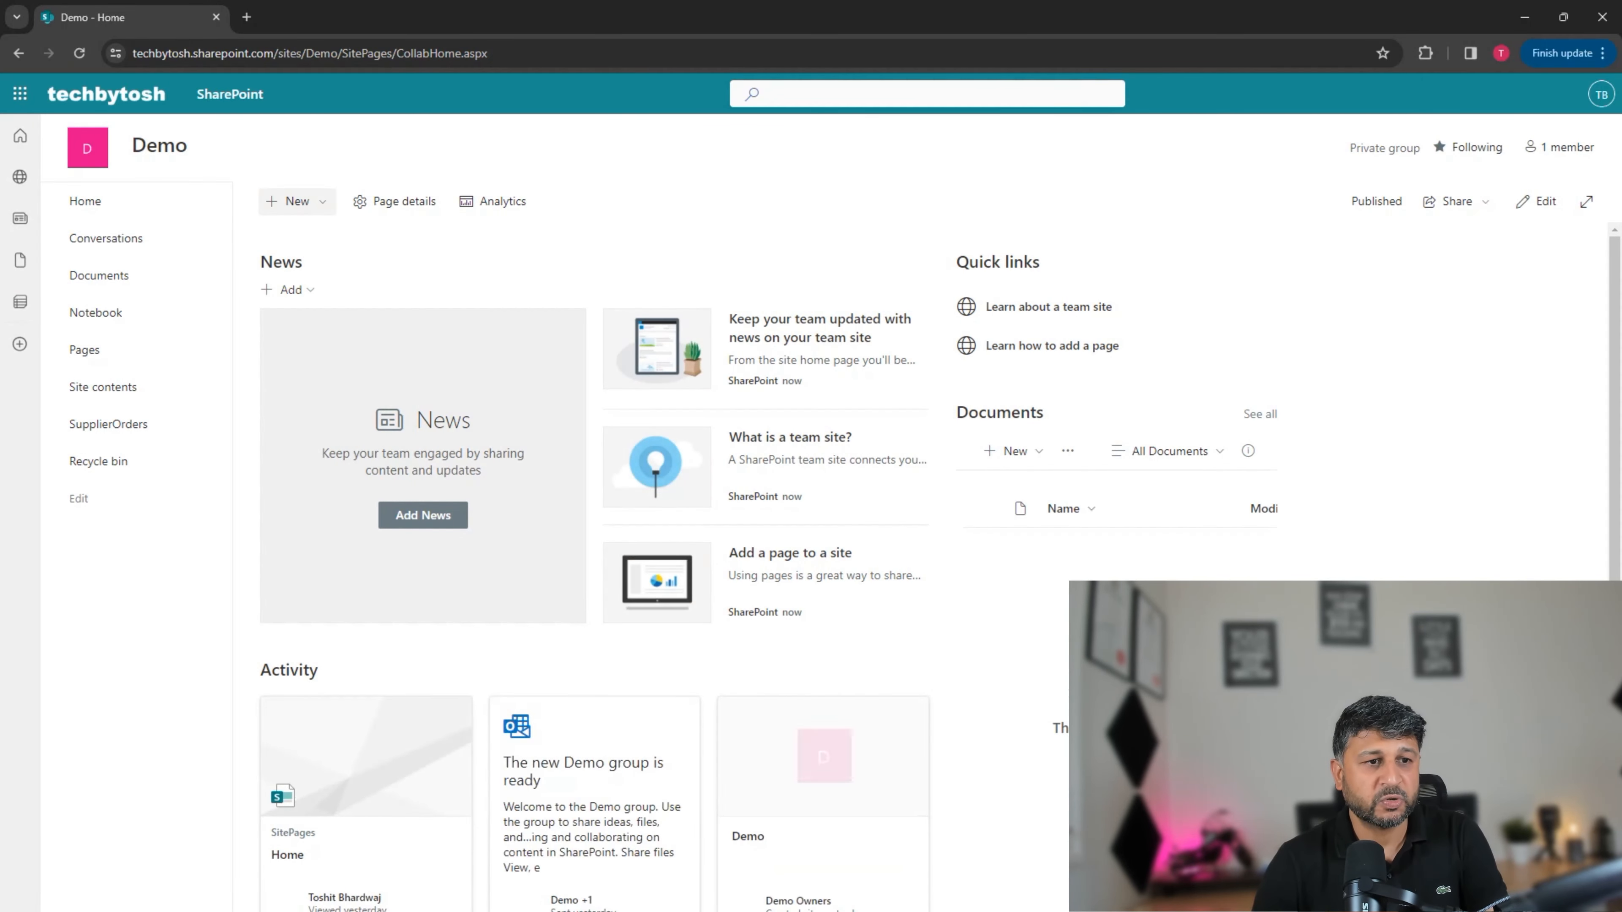
pyautogui.click(275, 238)
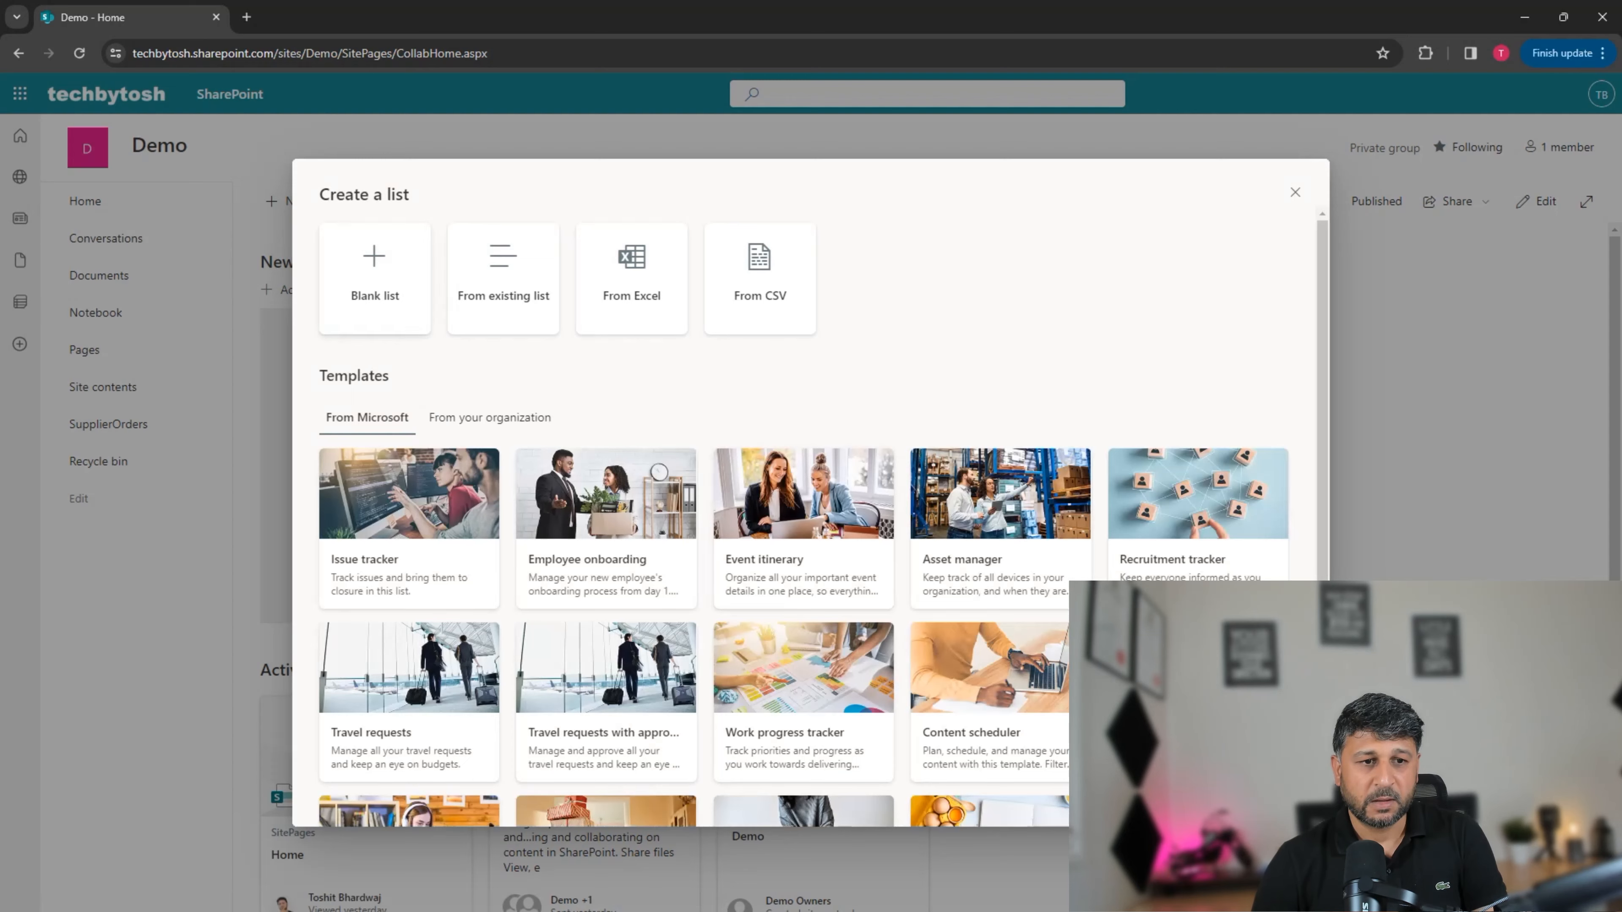
pyautogui.click(372, 268)
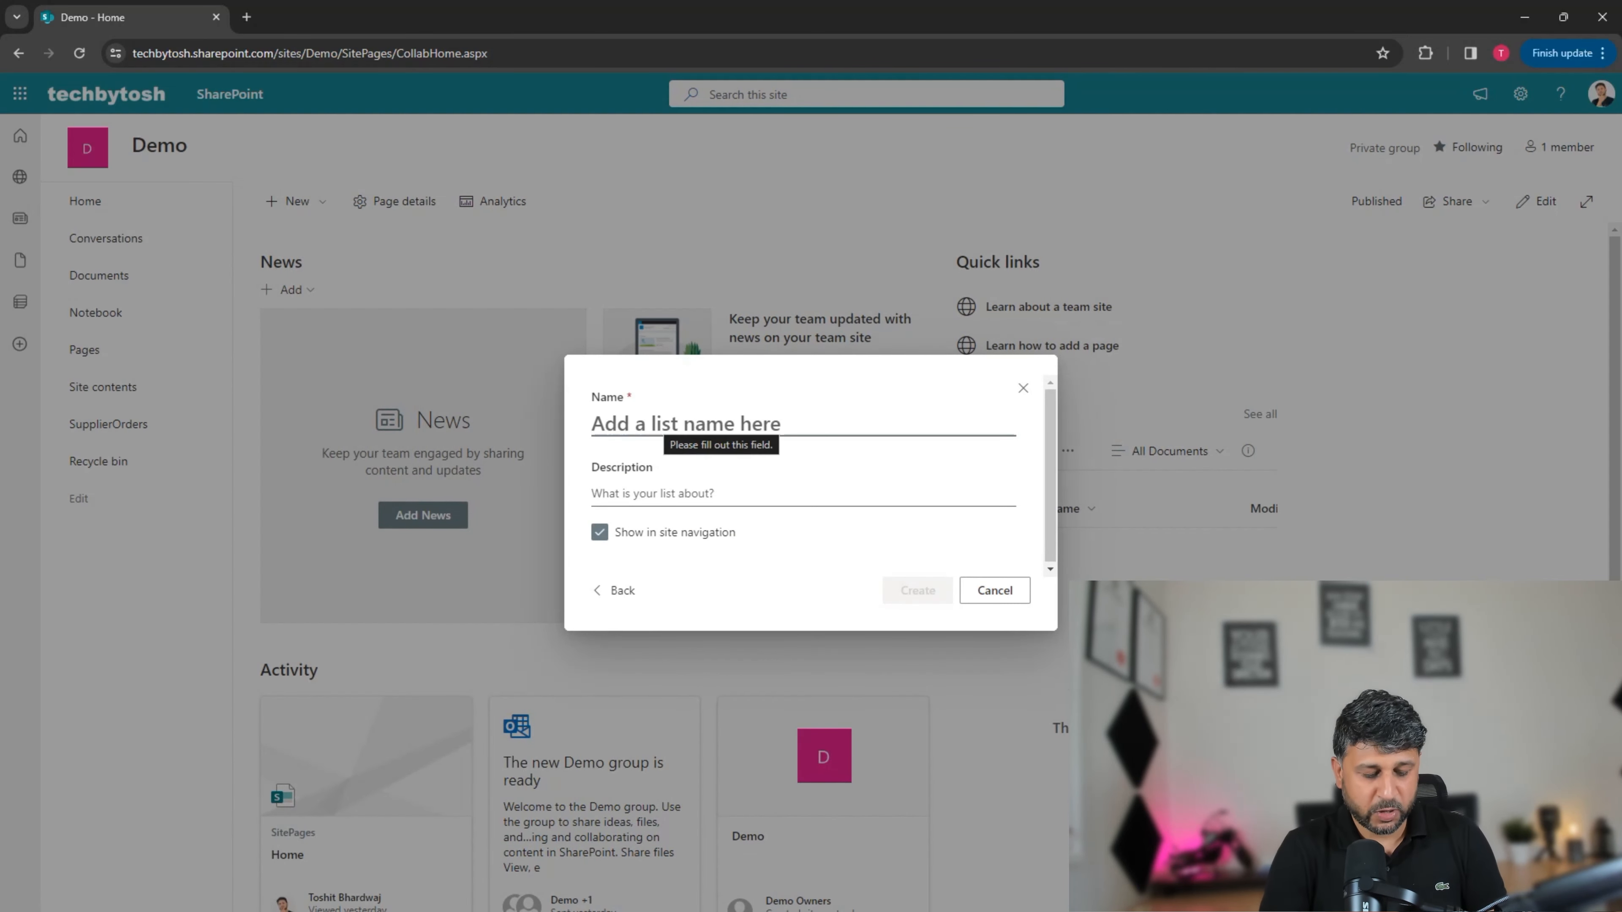
pyautogui.write('Su')
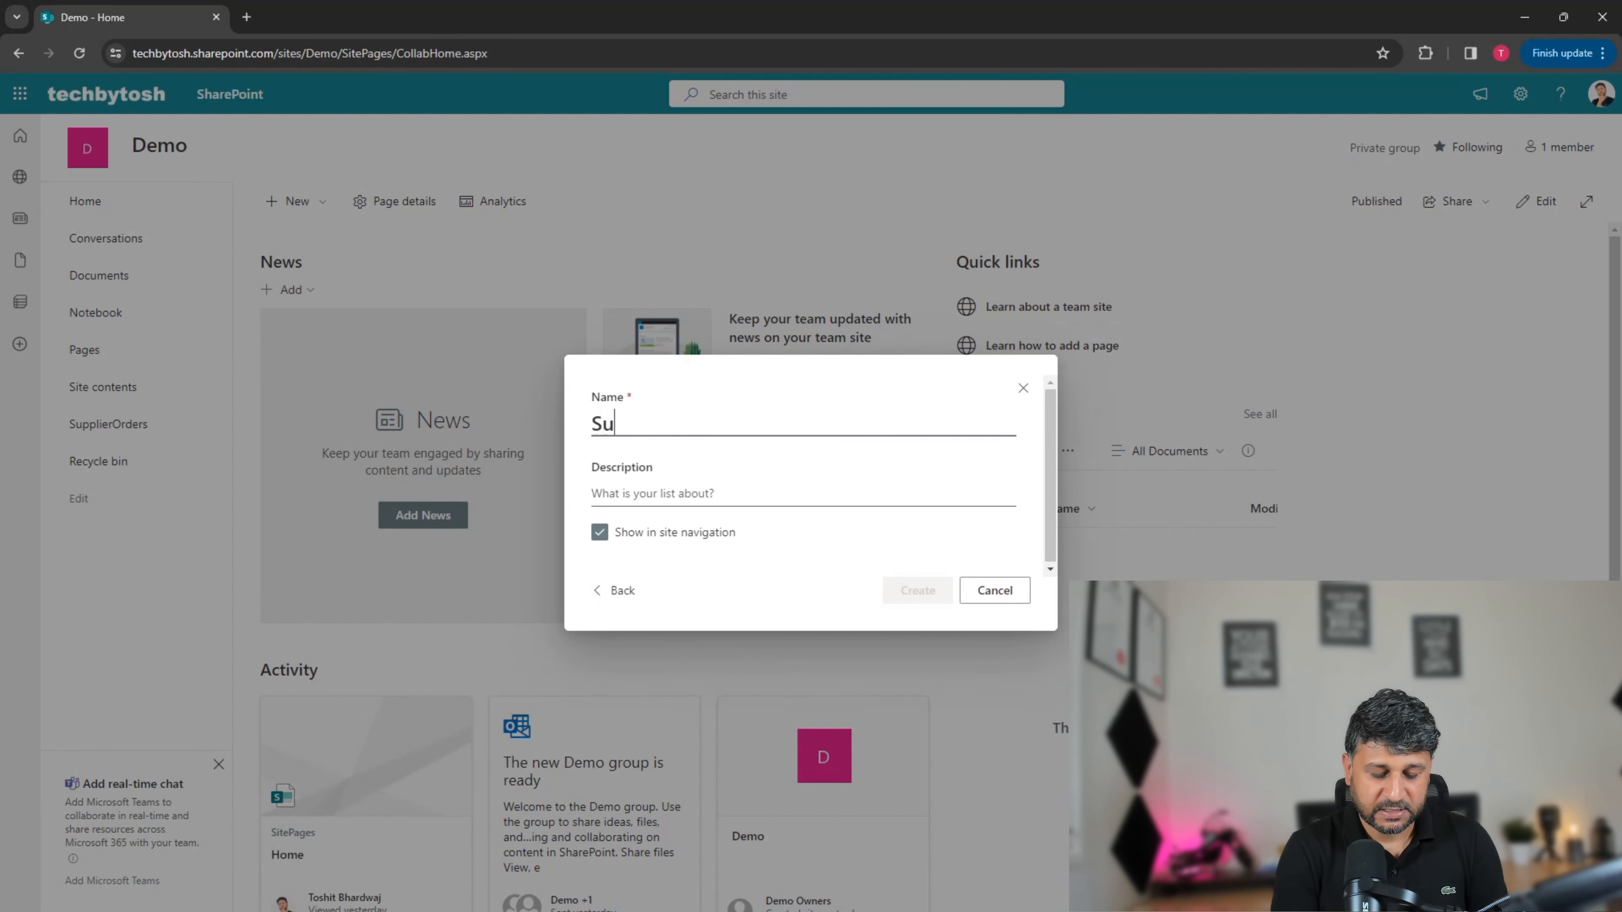
pyautogui.write('pllier')
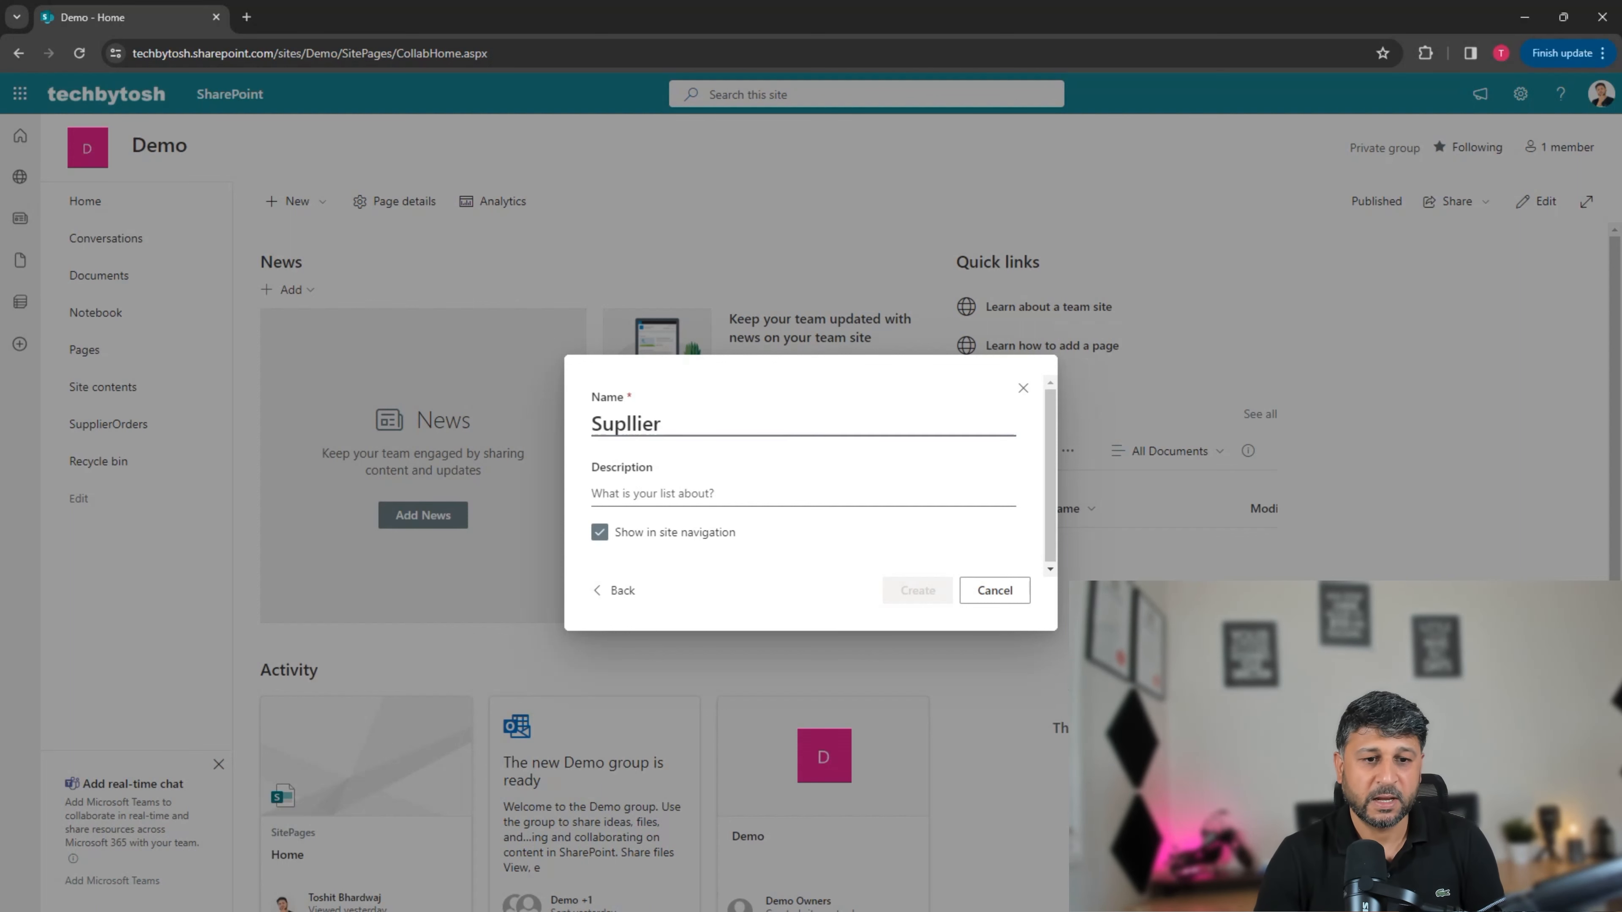
pyautogui.hotkey('ctrl', 'a')
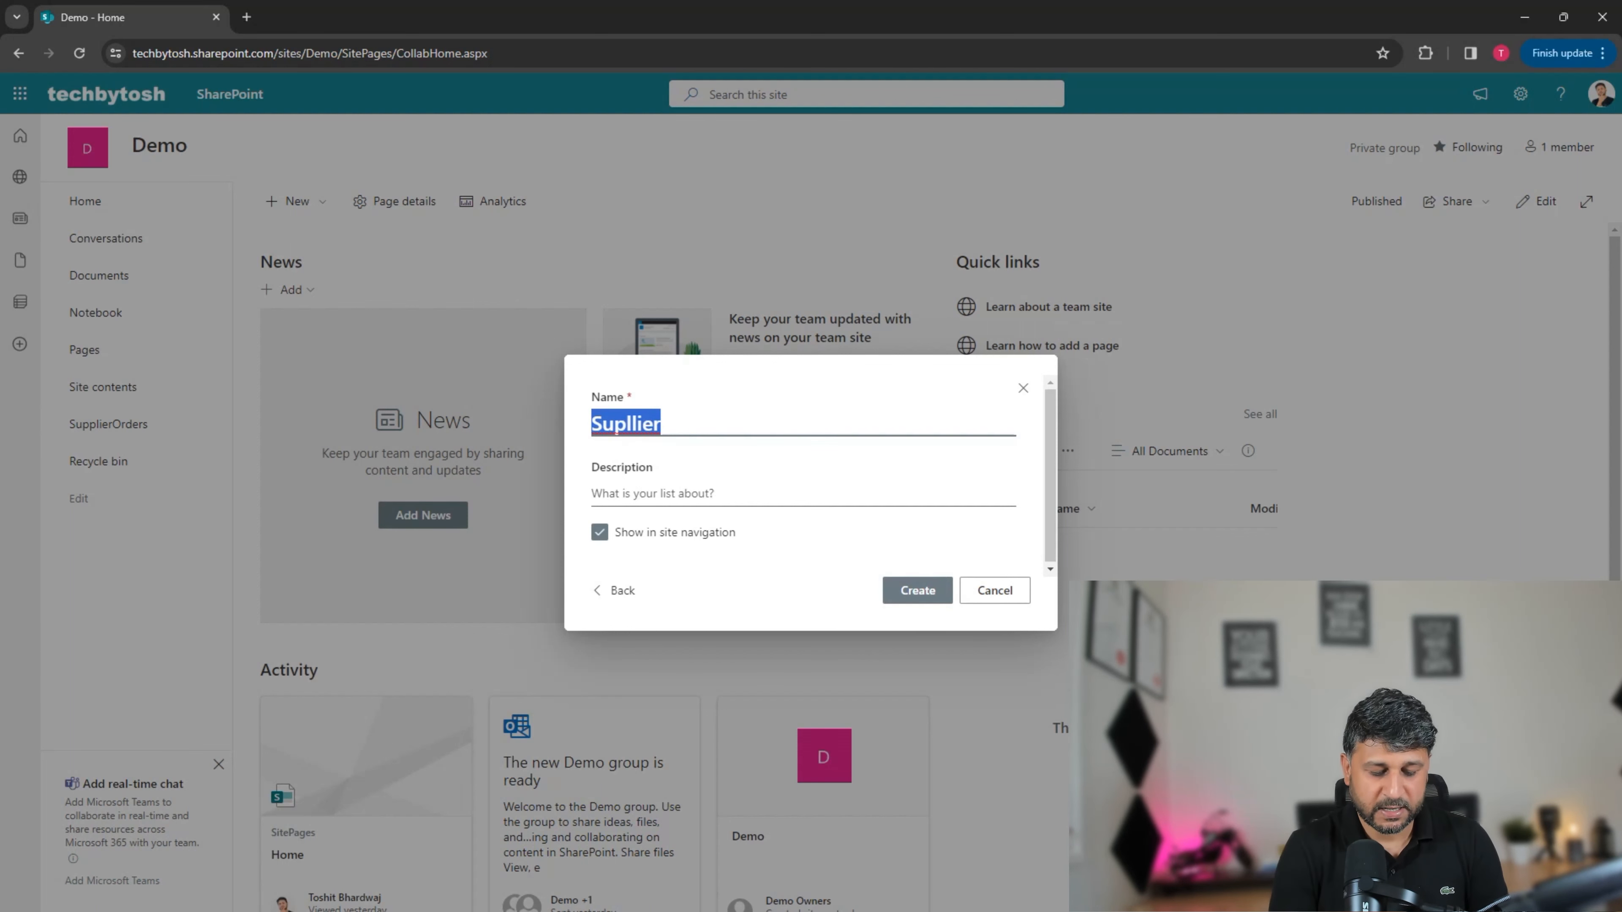
pyautogui.write('Supplier')
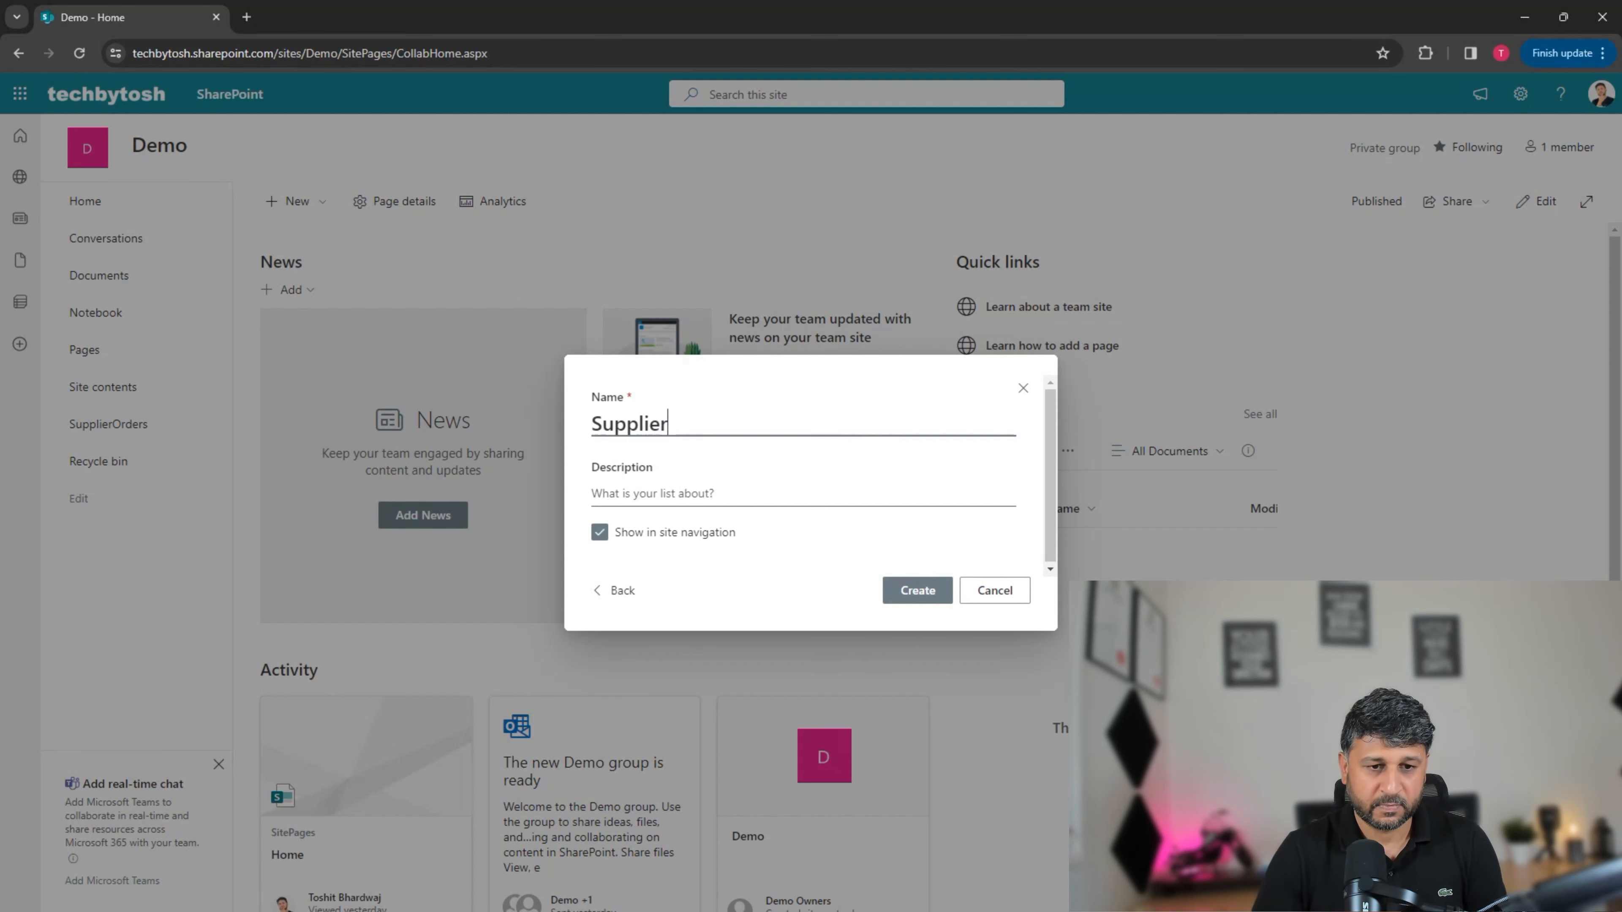
pyautogui.press('Return')
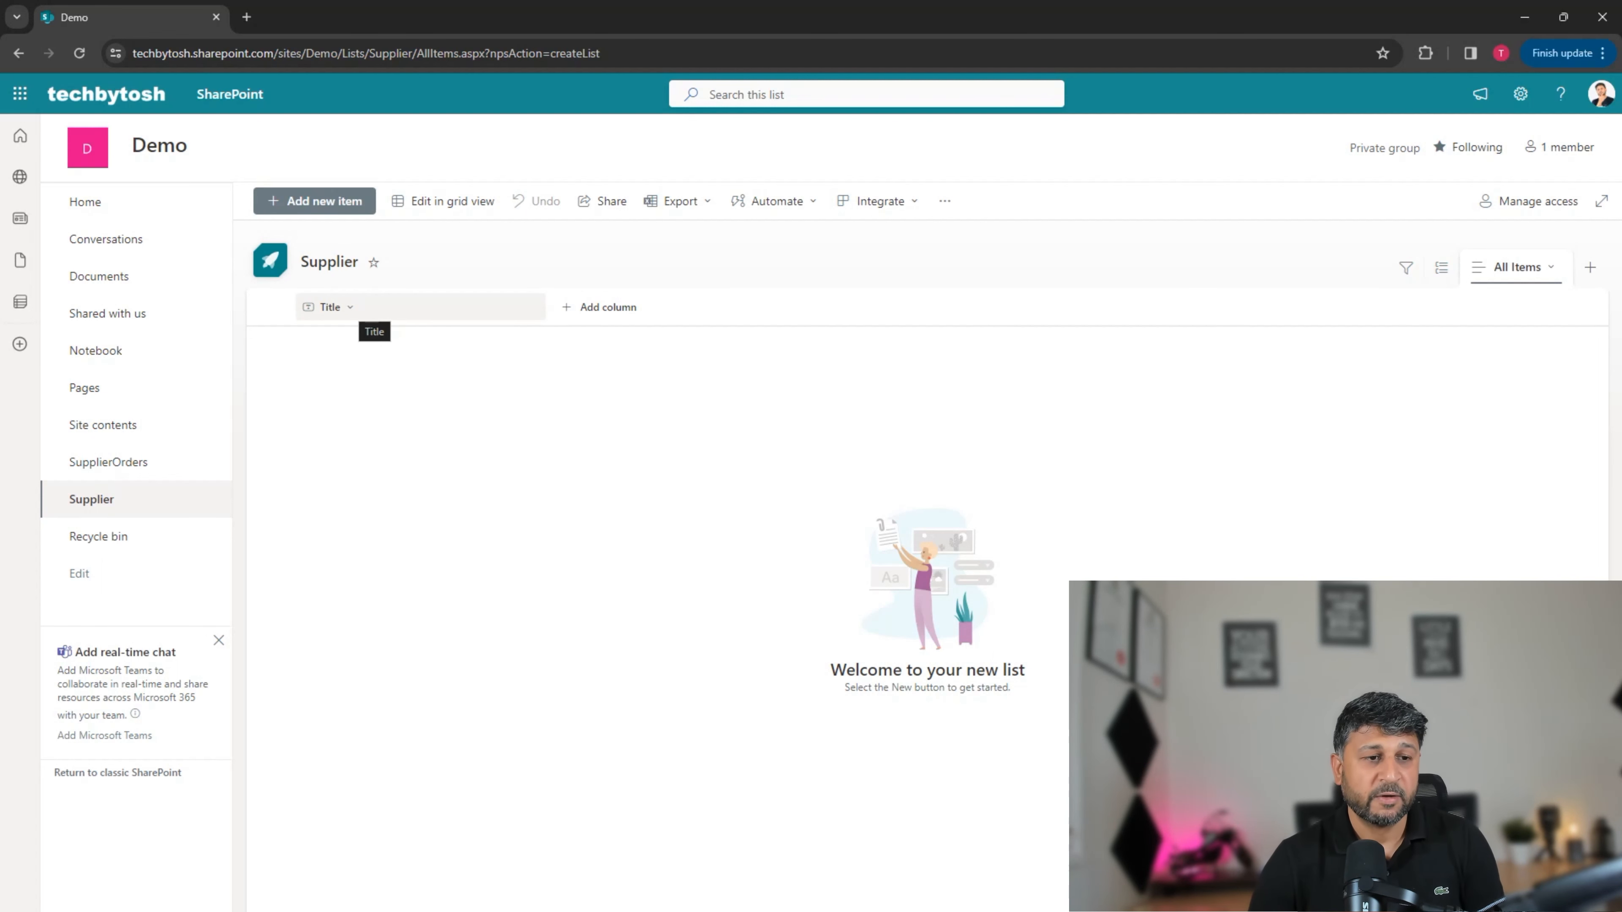
# Step: Rename the Supplier list's Title column to Supplier Name
pyautogui.click(350, 308)
pyautogui.click(350, 308)
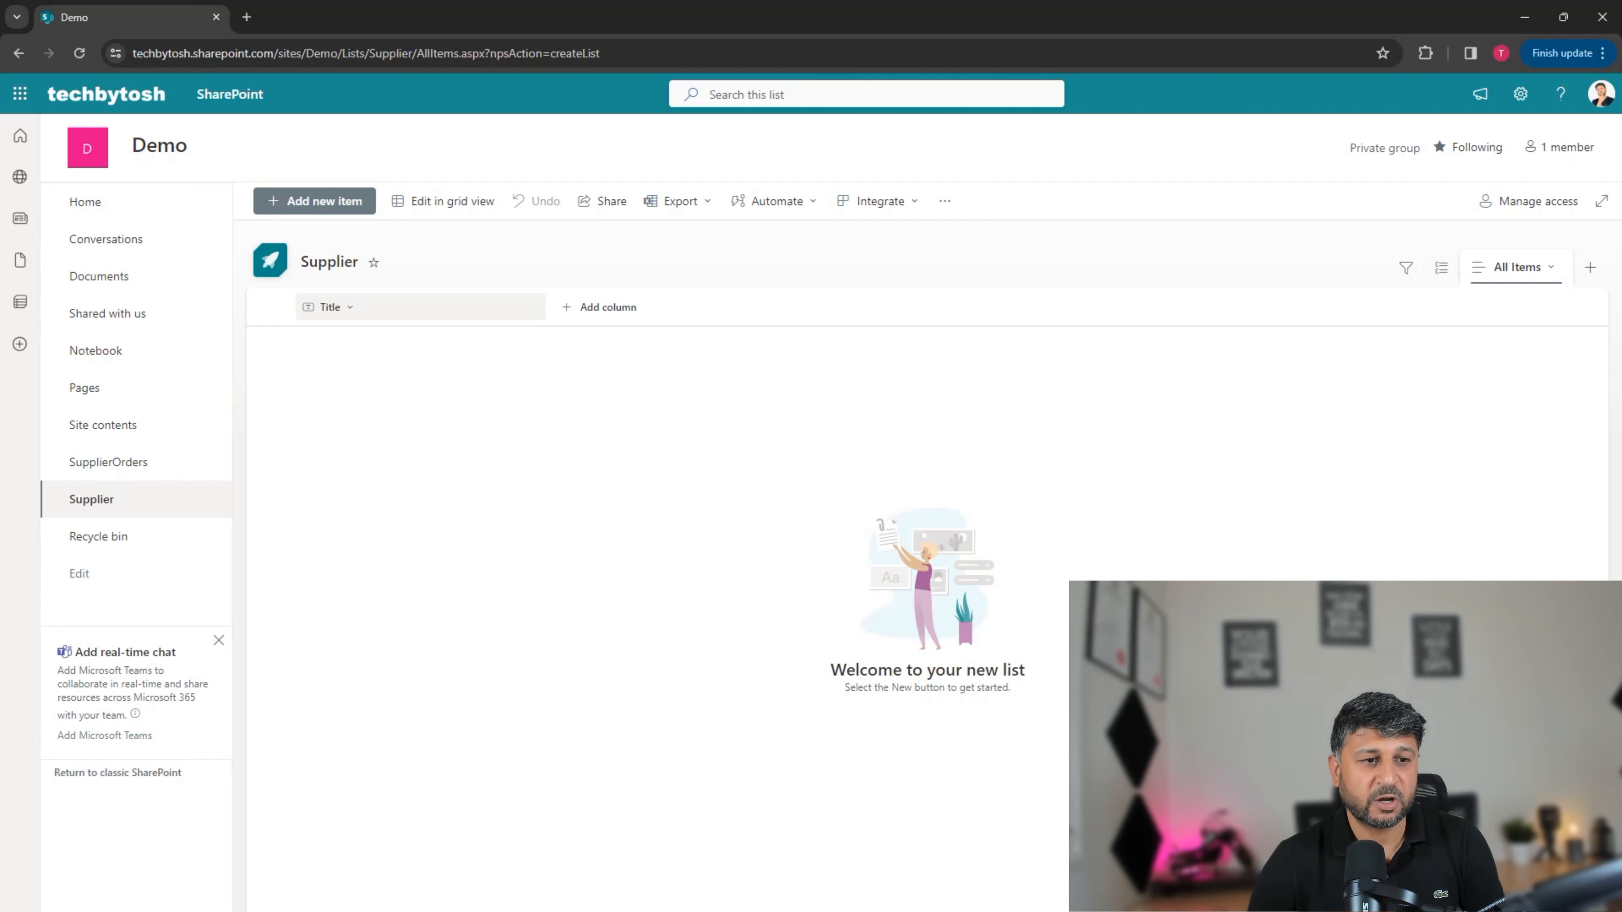
pyautogui.click(351, 308)
pyautogui.moveTo(370, 463)
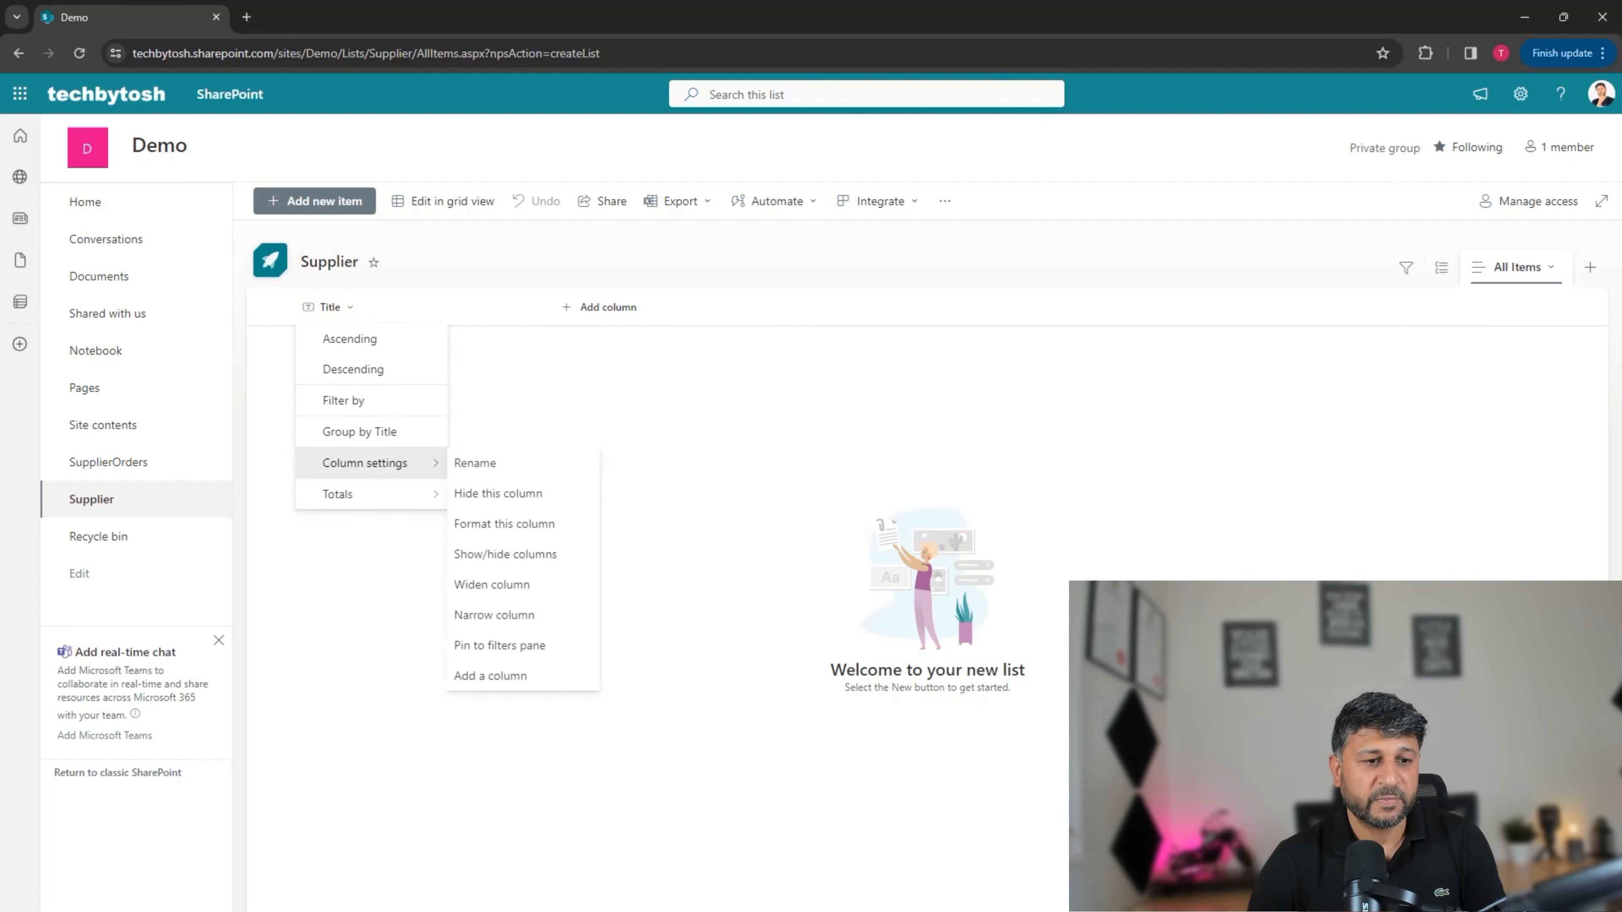
pyautogui.click(476, 462)
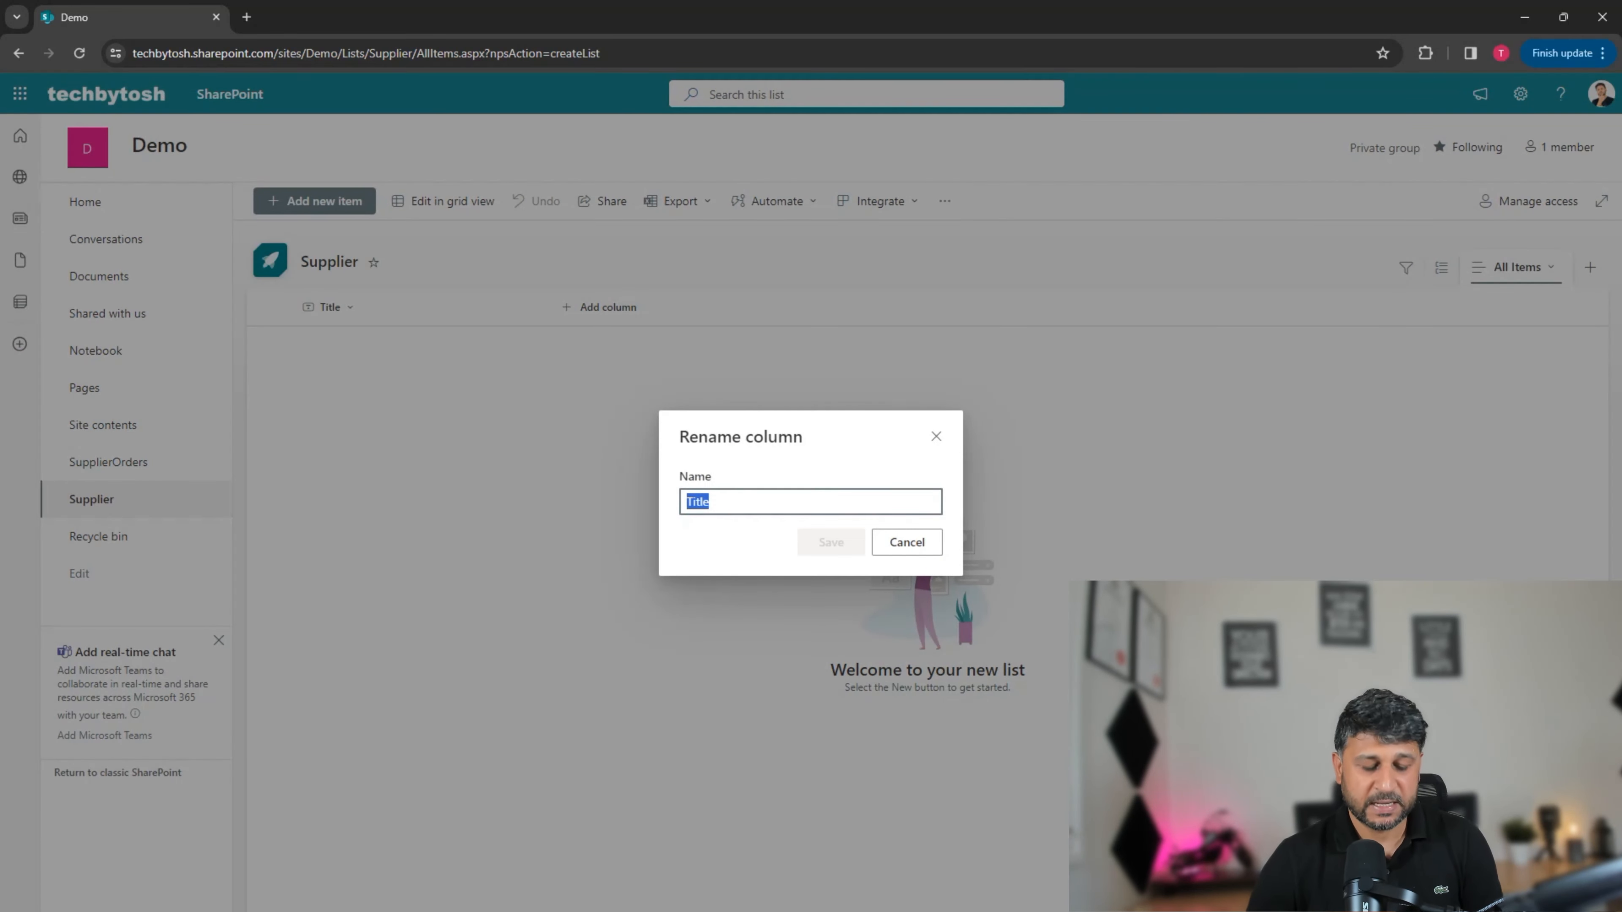
pyautogui.write('Suppl')
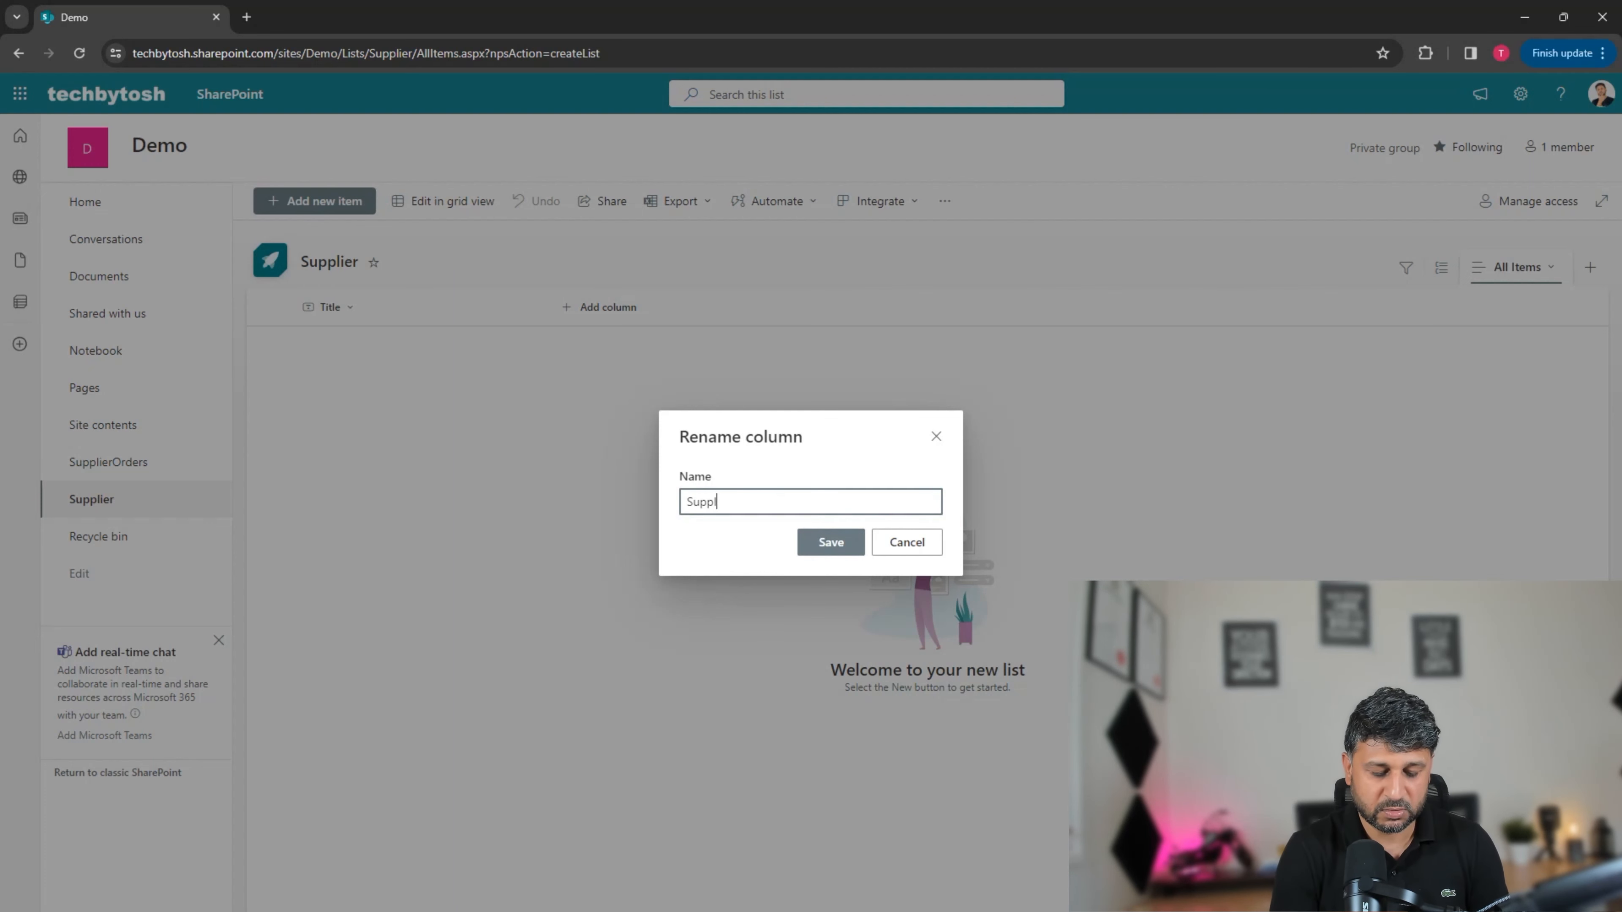
pyautogui.write('ier Name')
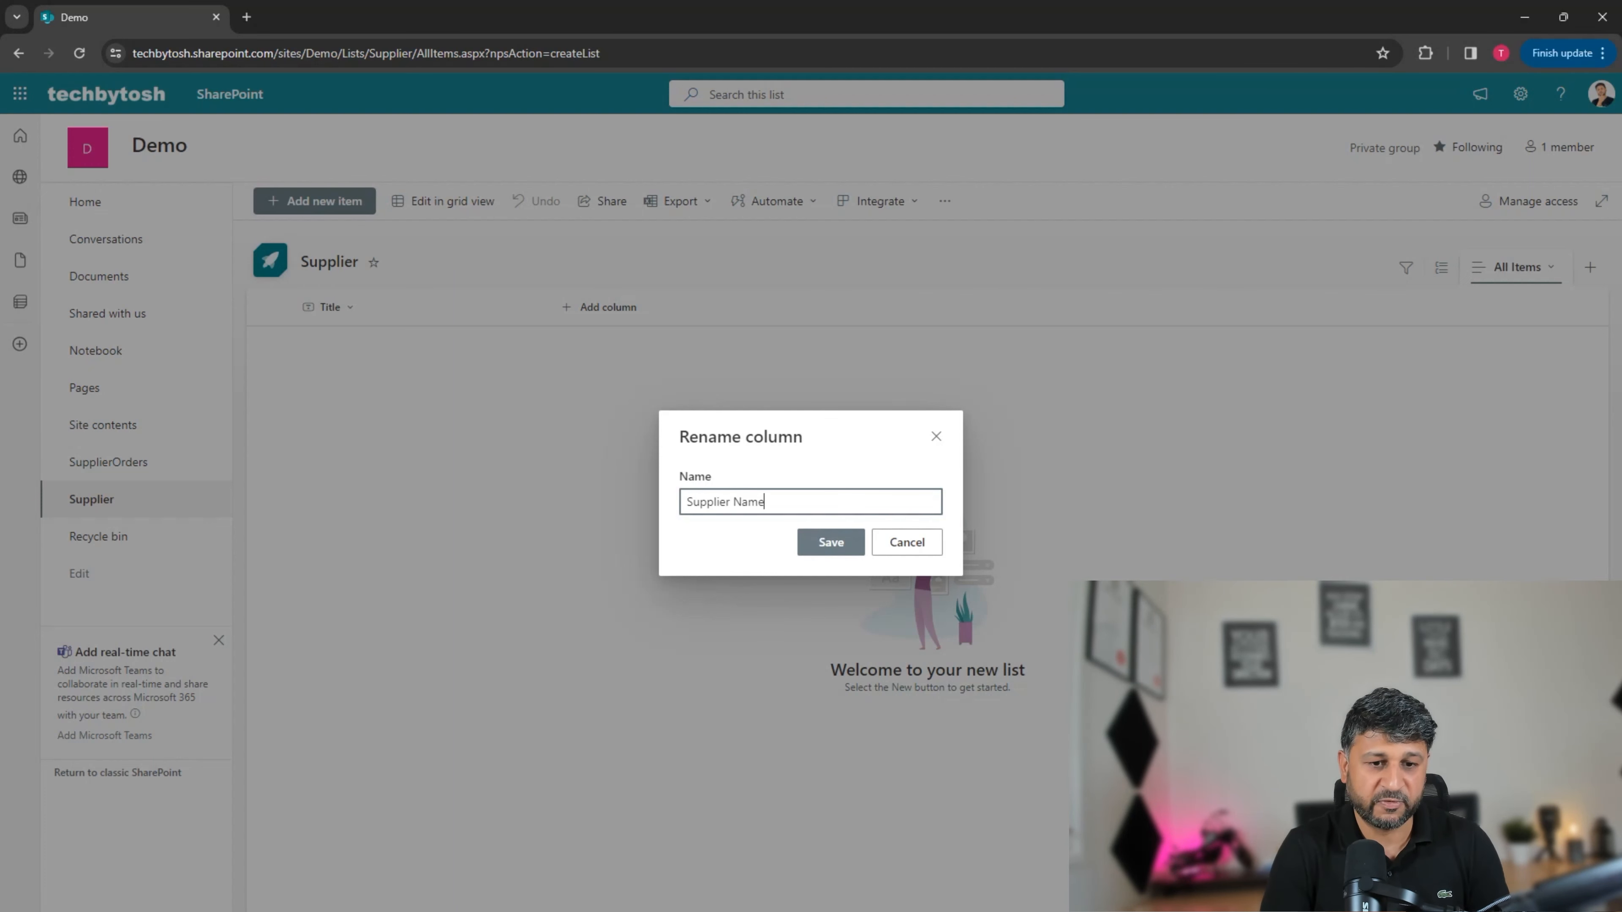
pyautogui.press('Return')
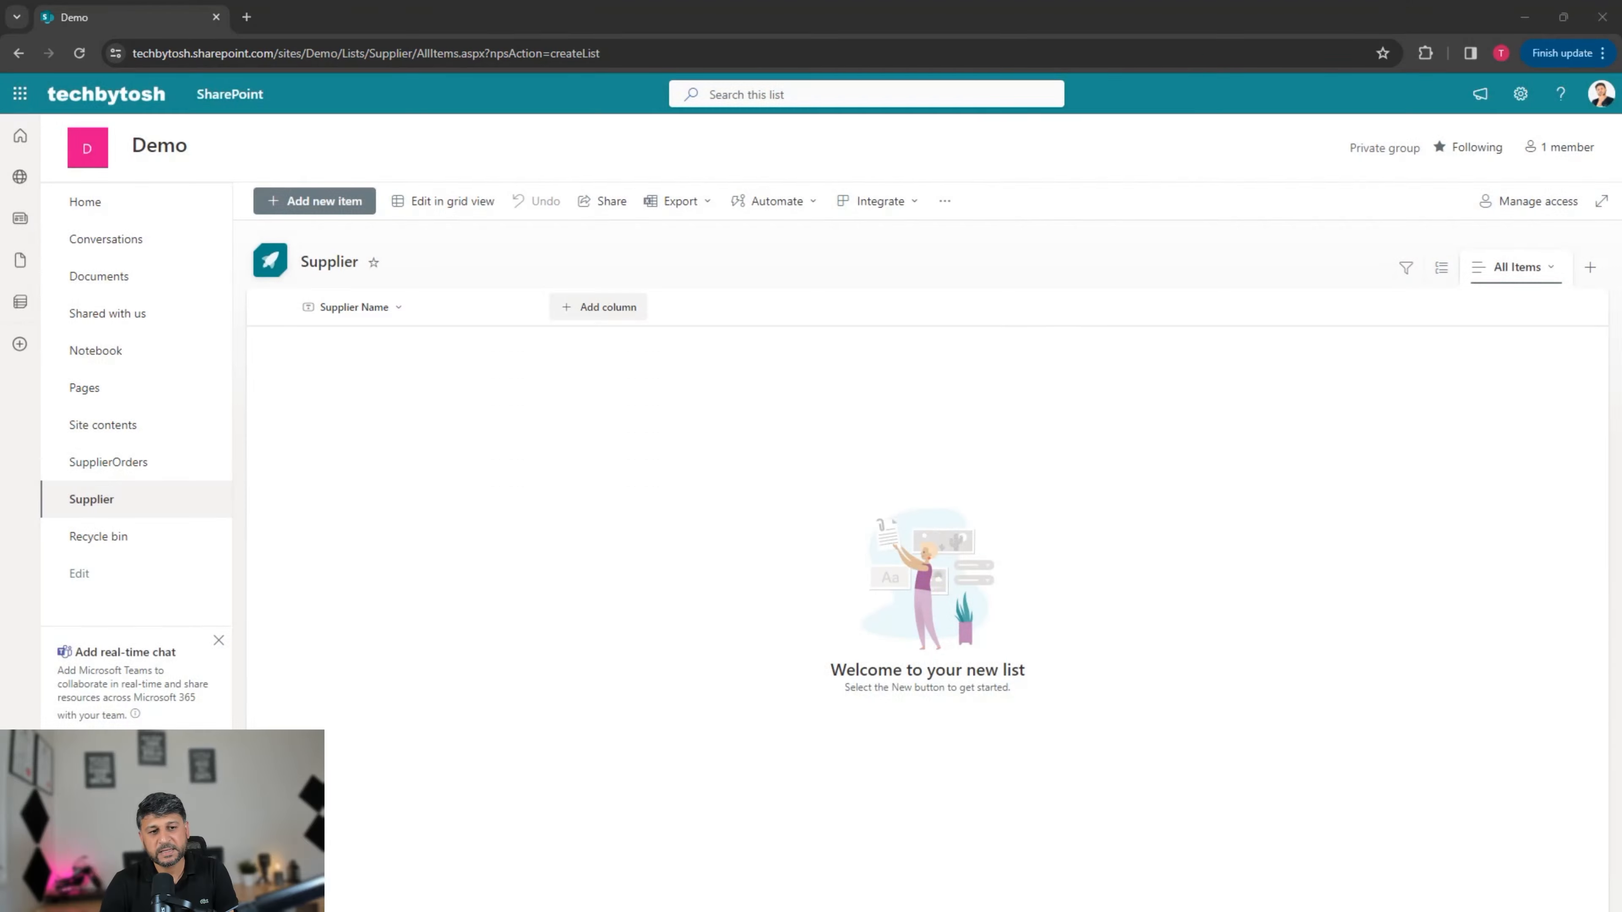
# Step: Add a single-line text column named Email
pyautogui.click(598, 306)
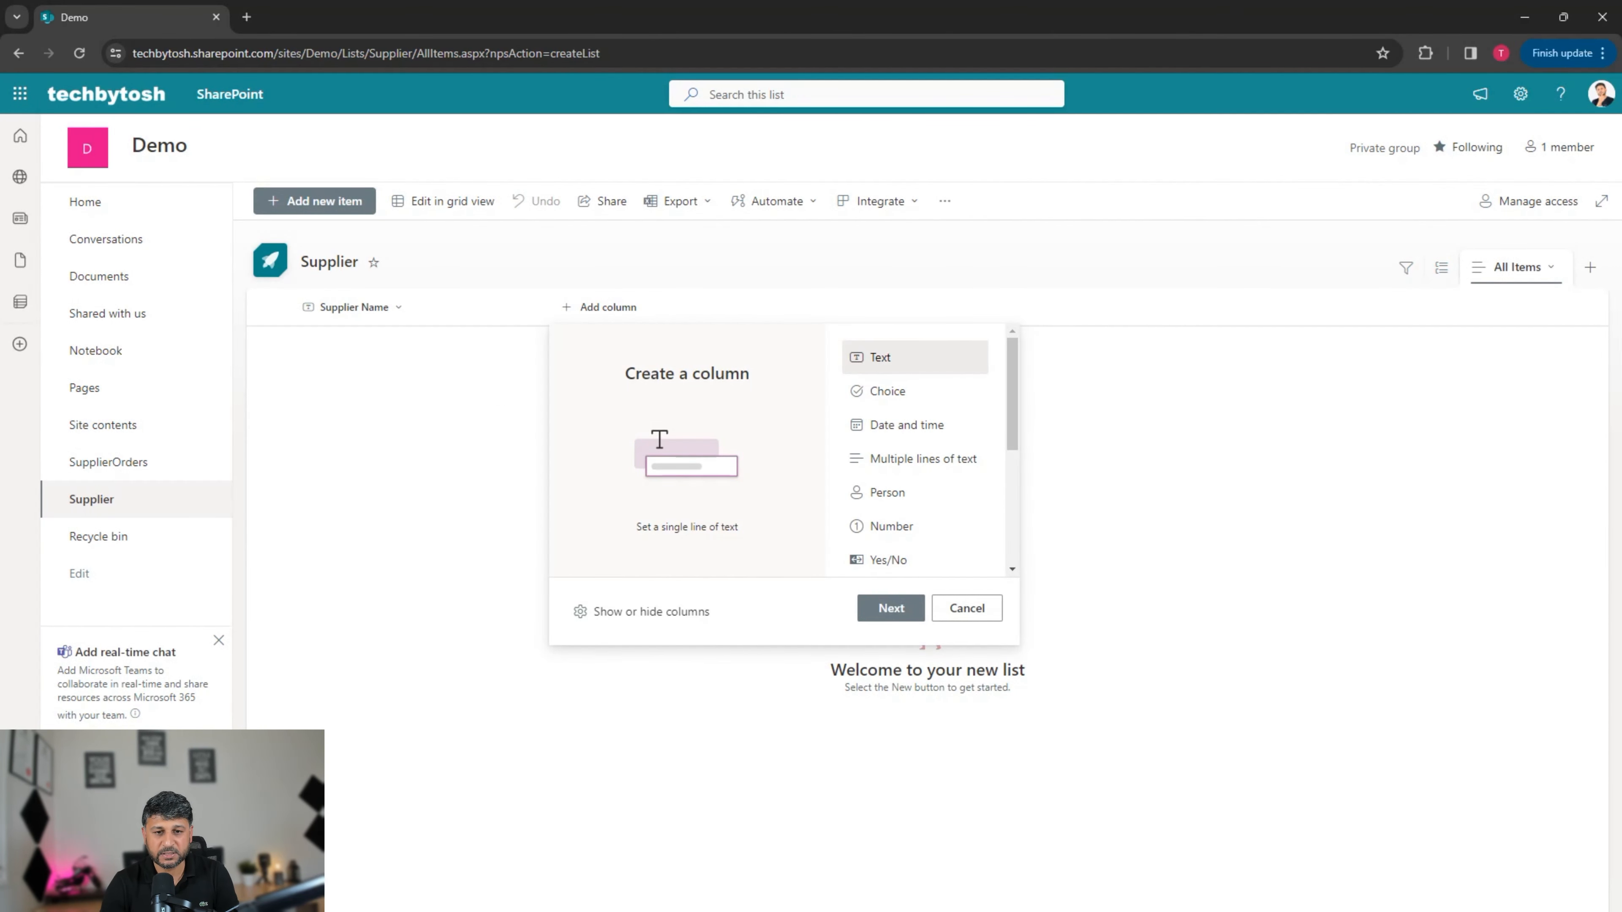
pyautogui.click(891, 607)
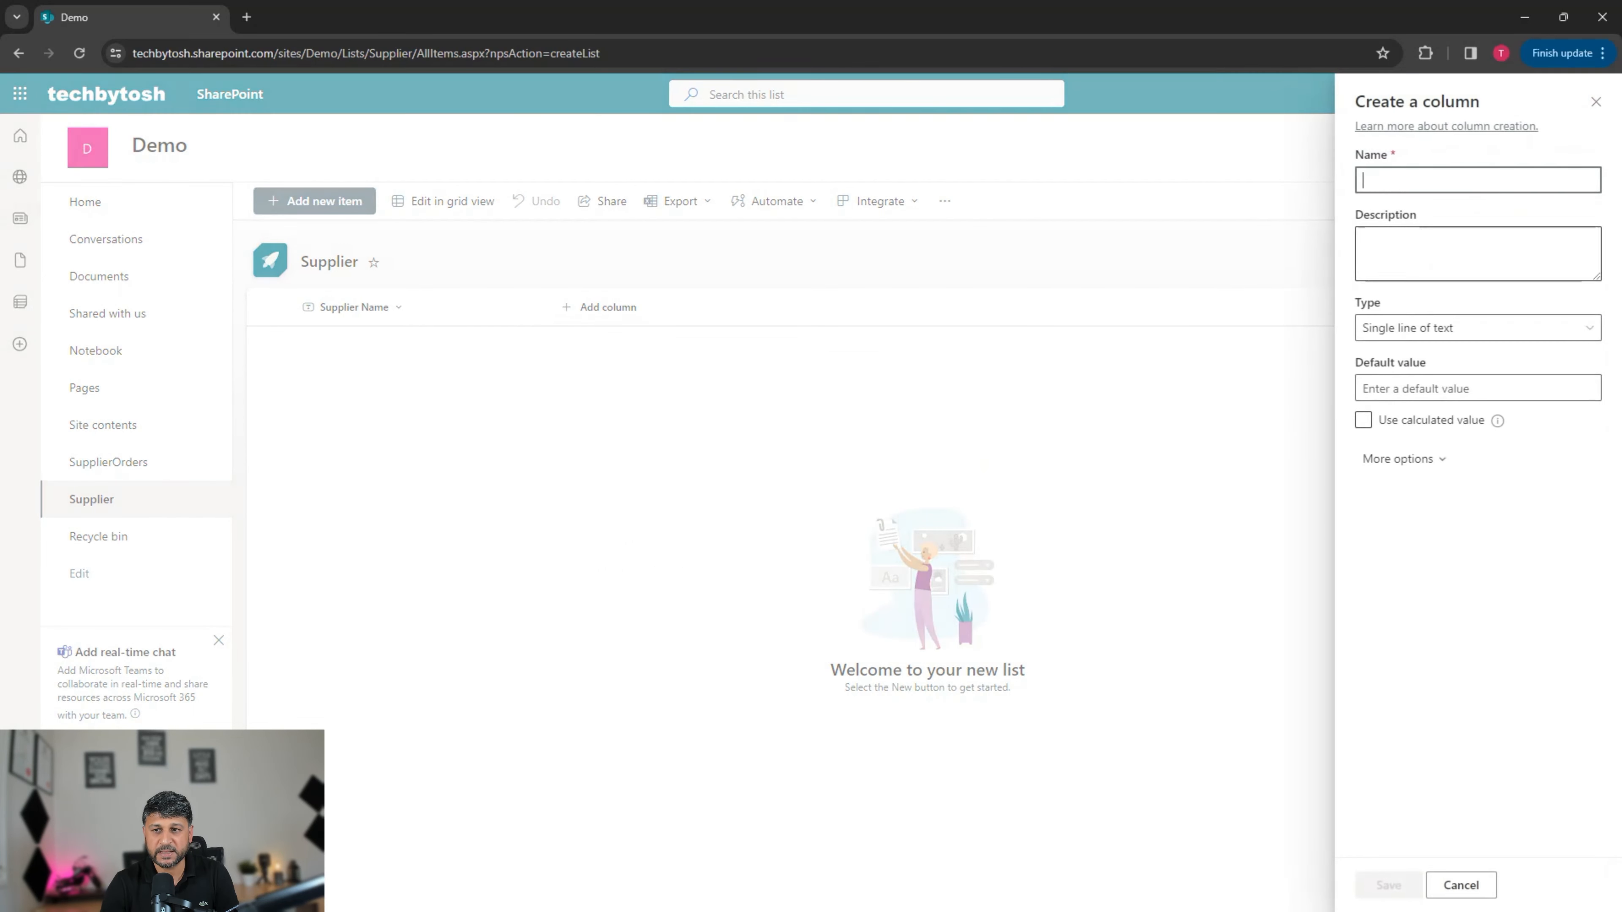
pyautogui.write('Email')
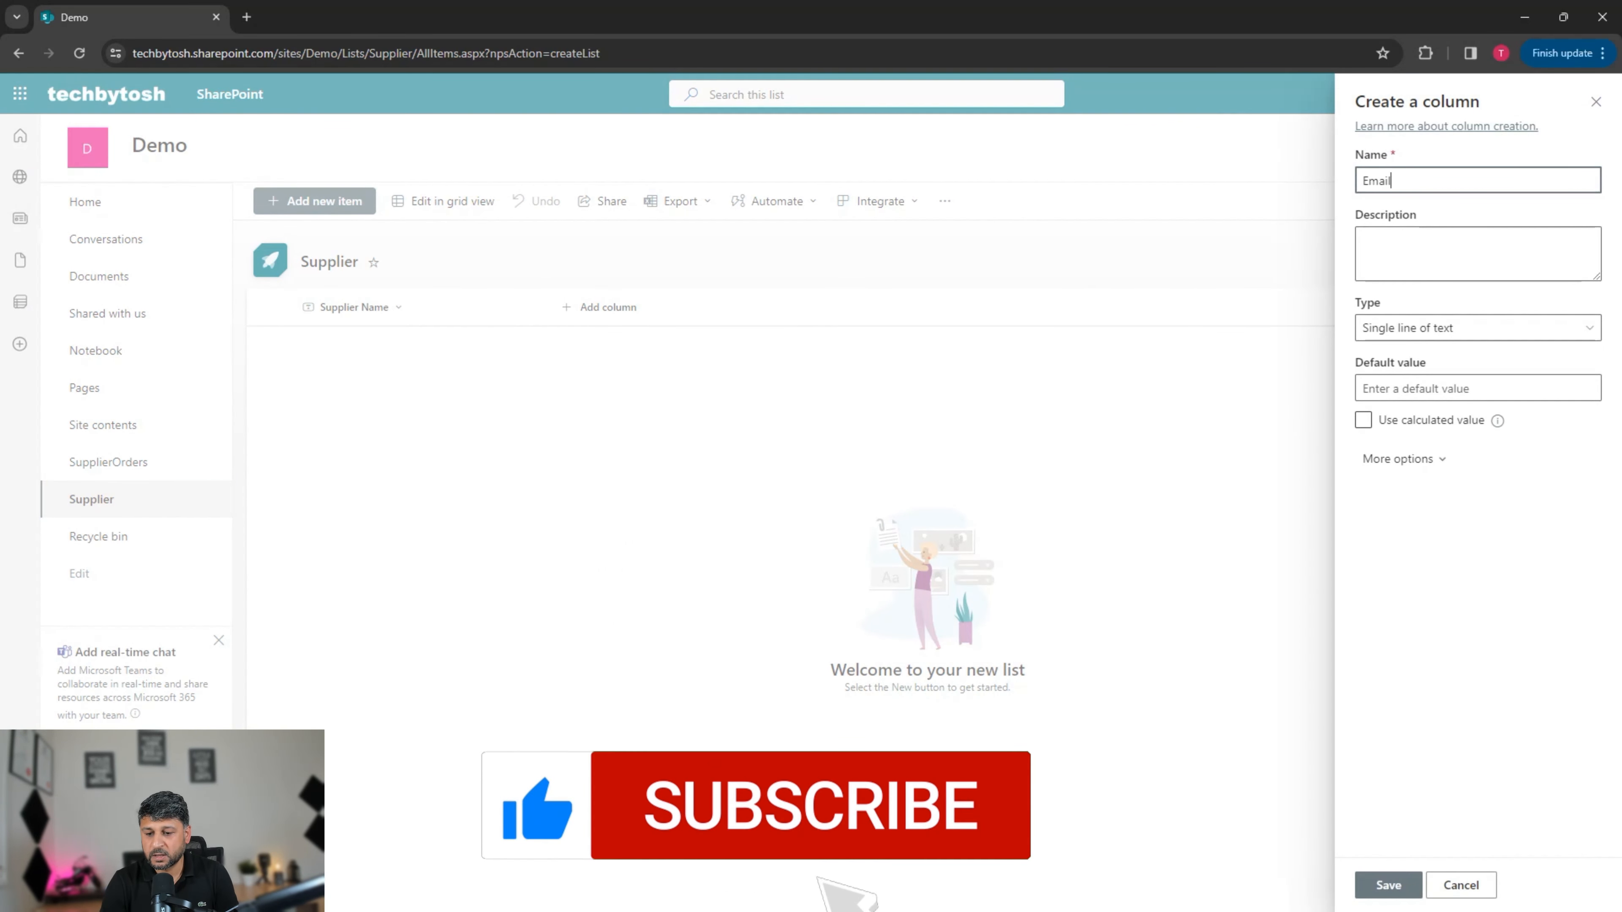
pyautogui.click(1388, 885)
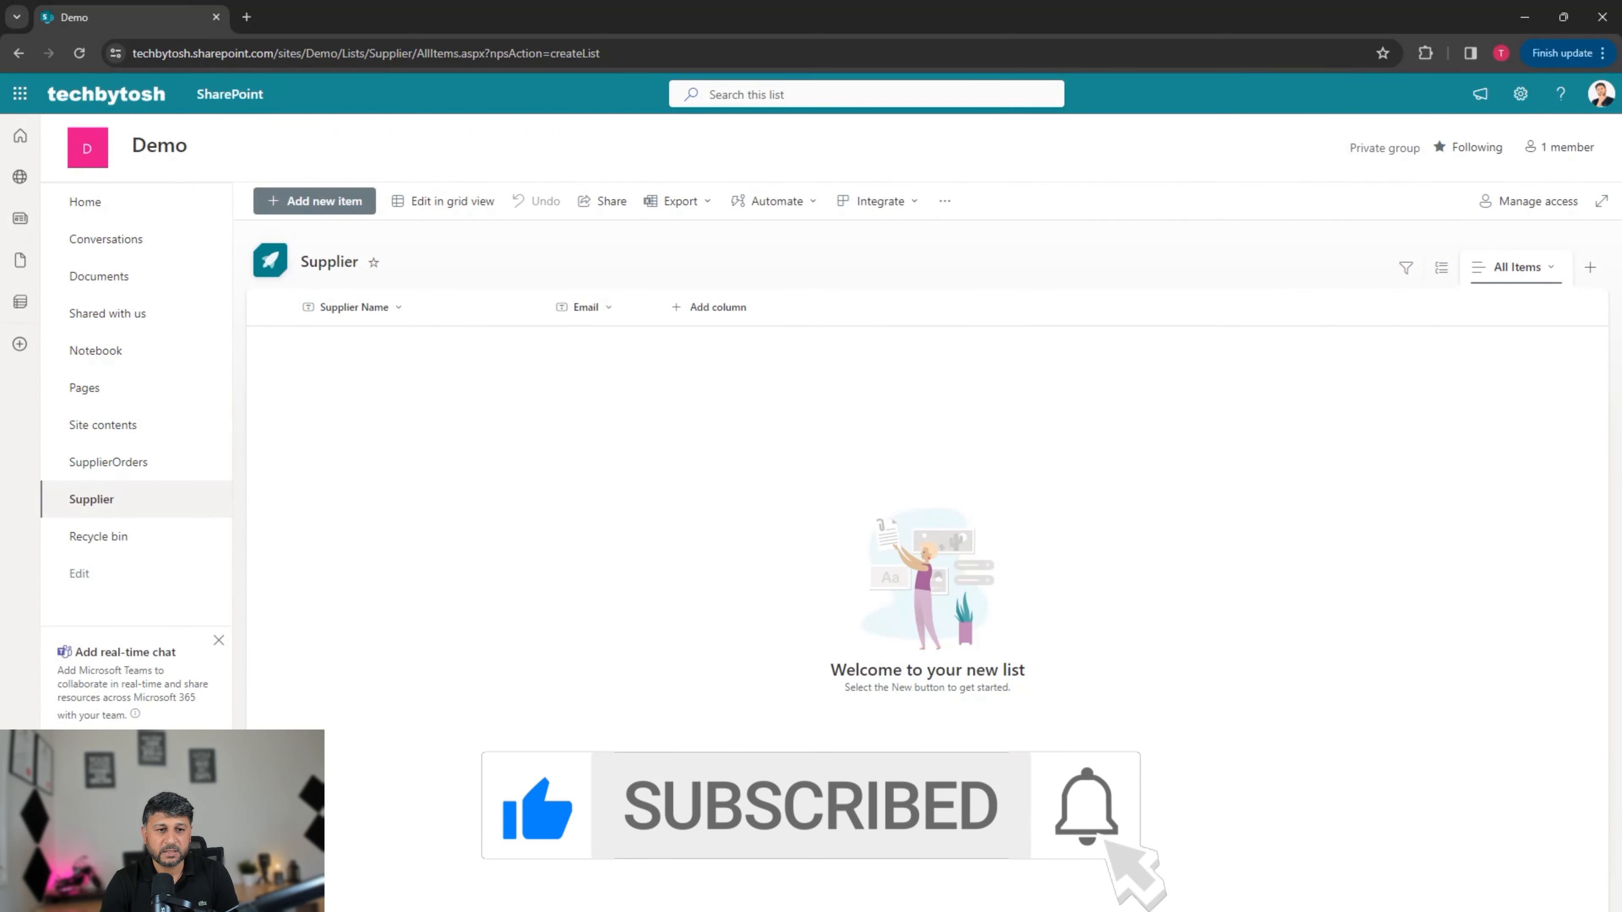
pyautogui.click(709, 307)
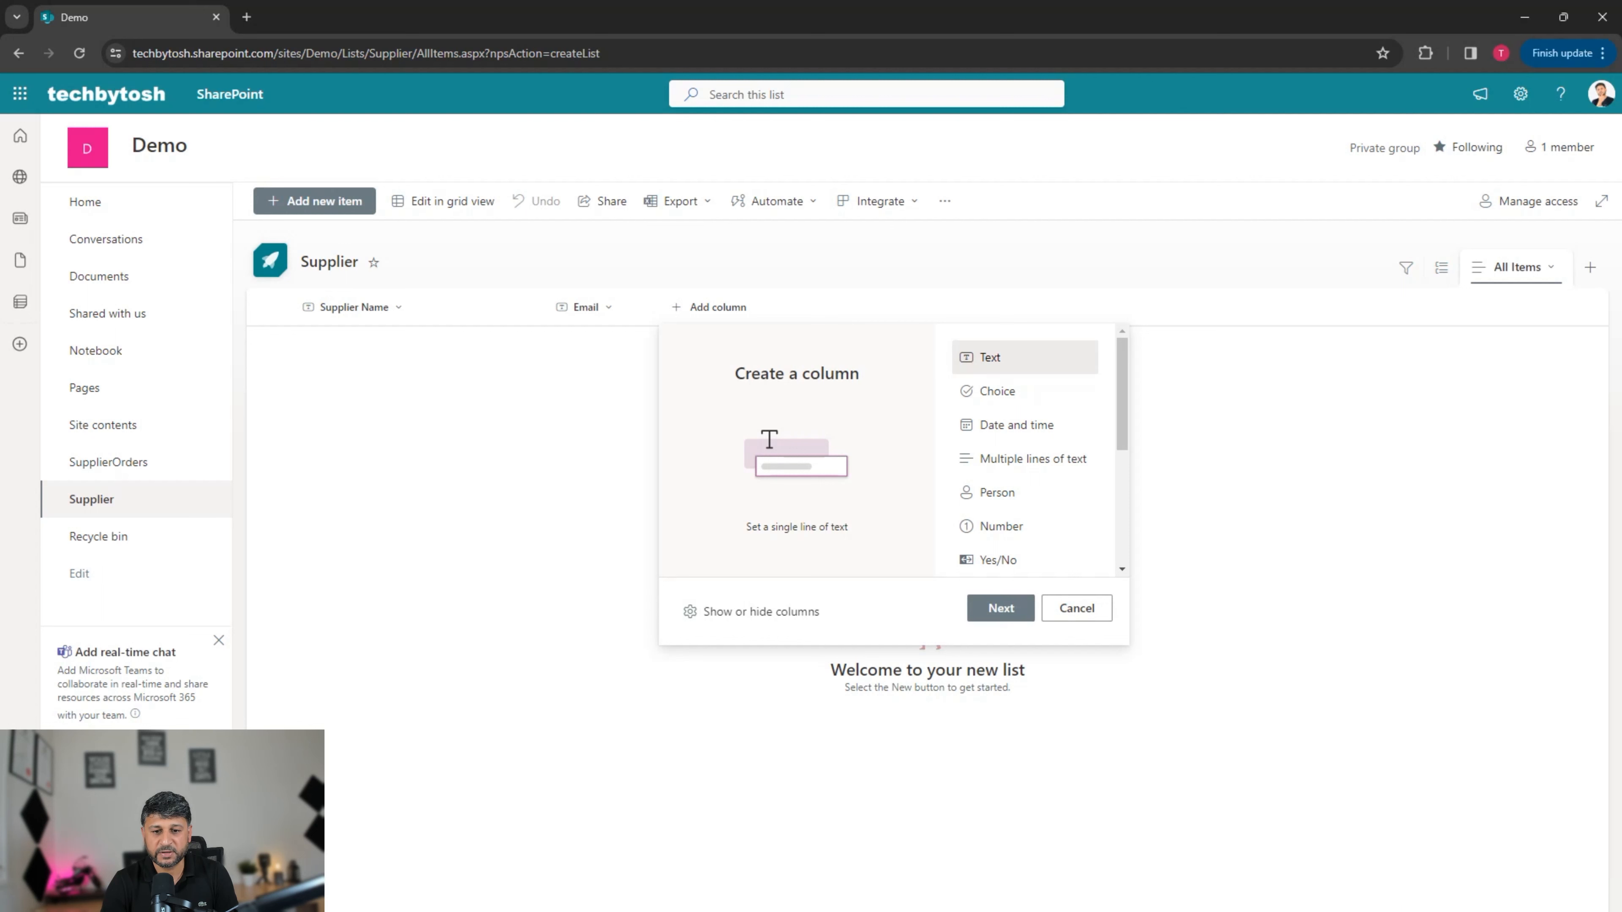
# Step: Add a Number column named Phone Number and switch the list to grid view
pyautogui.click(1000, 526)
pyautogui.click(1001, 607)
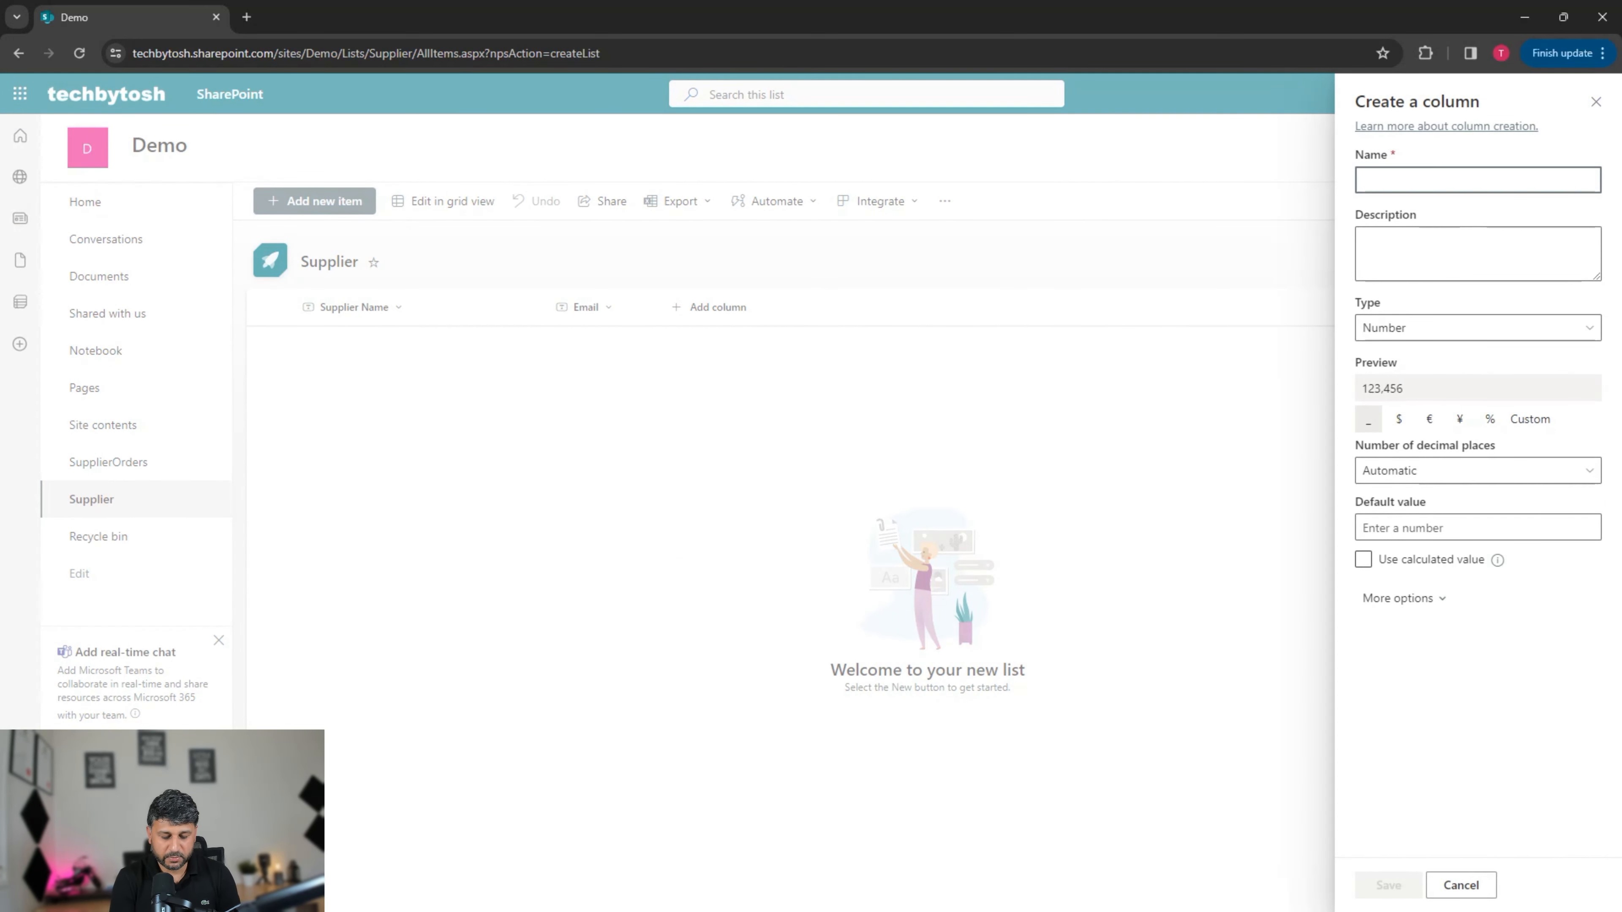
pyautogui.write('Phomn')
pyautogui.press('BackSpace')
pyautogui.write('ne Nu')
pyautogui.write('mber')
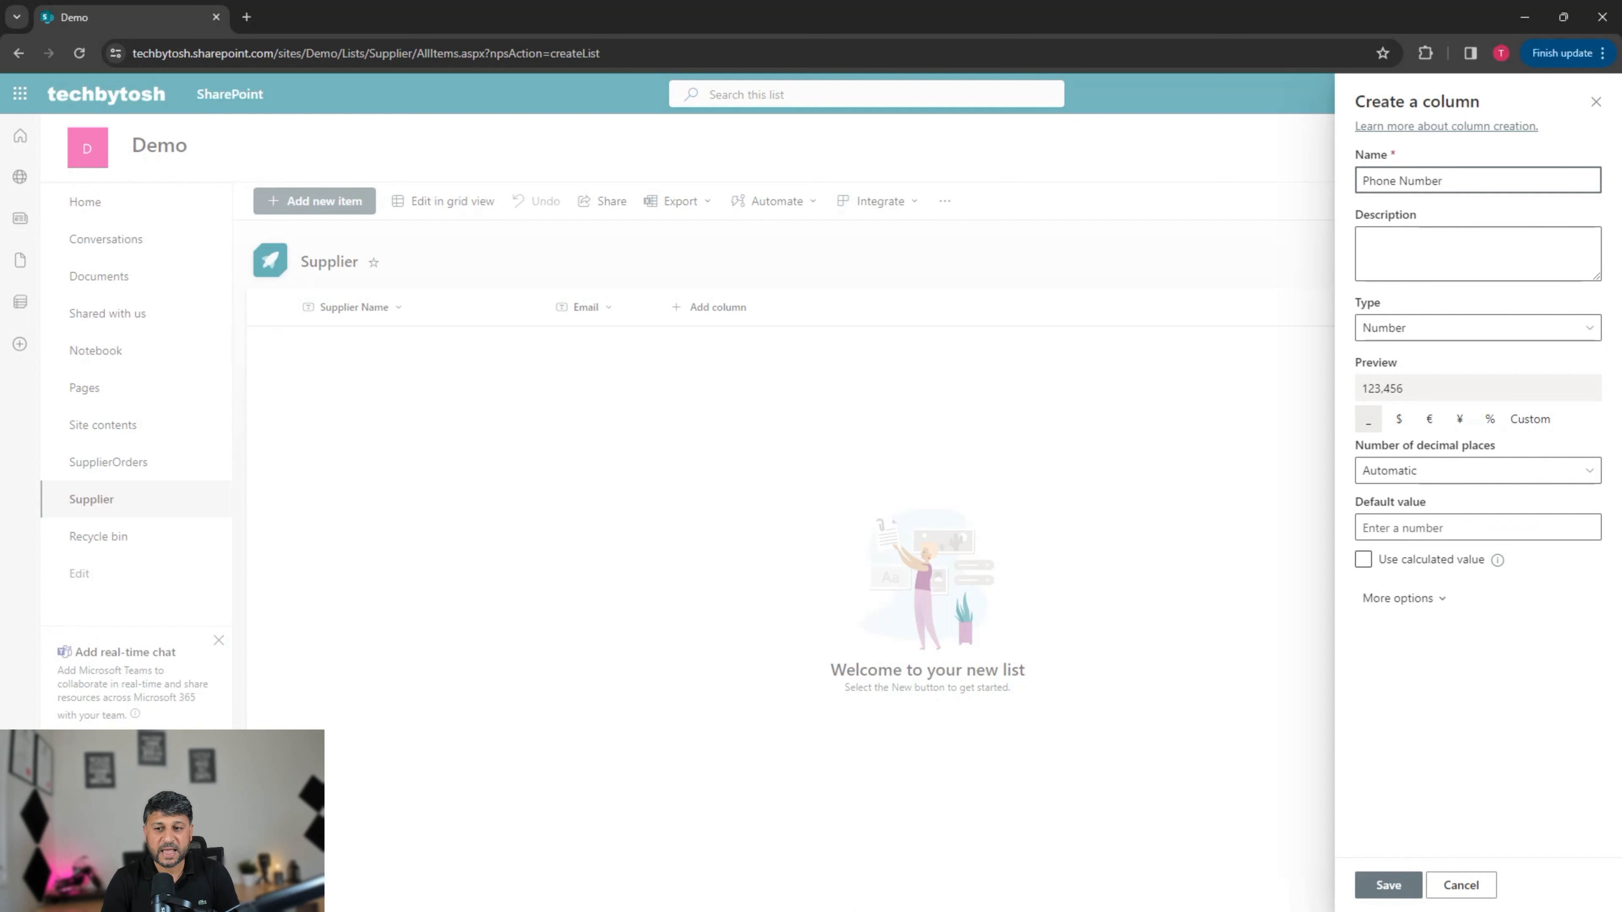
pyautogui.press('Return')
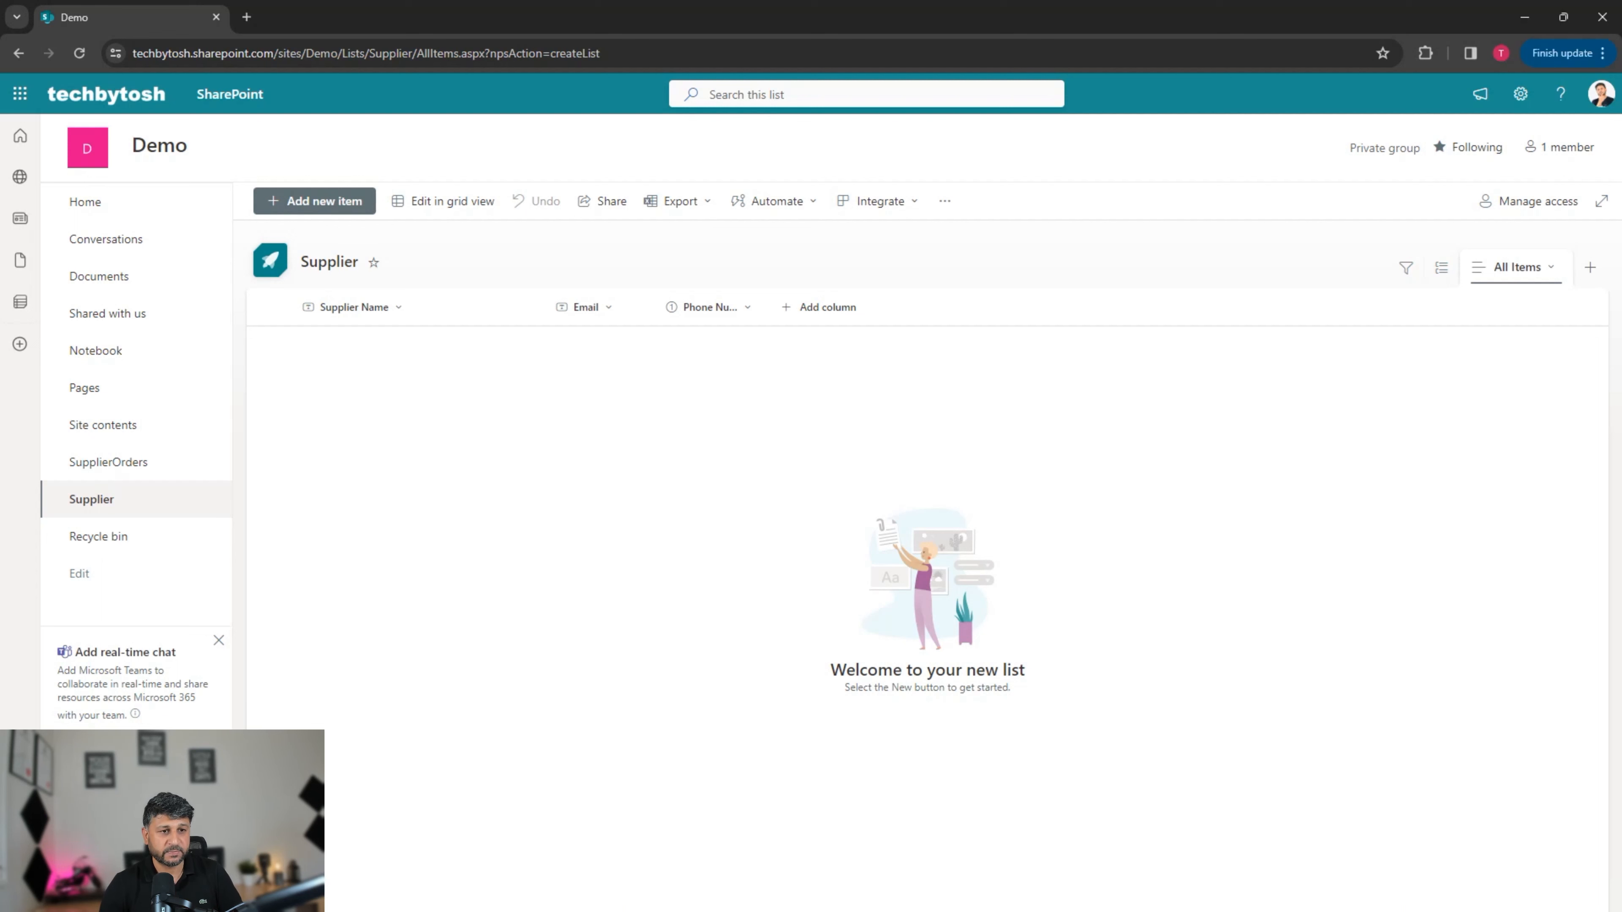
pyautogui.click(443, 200)
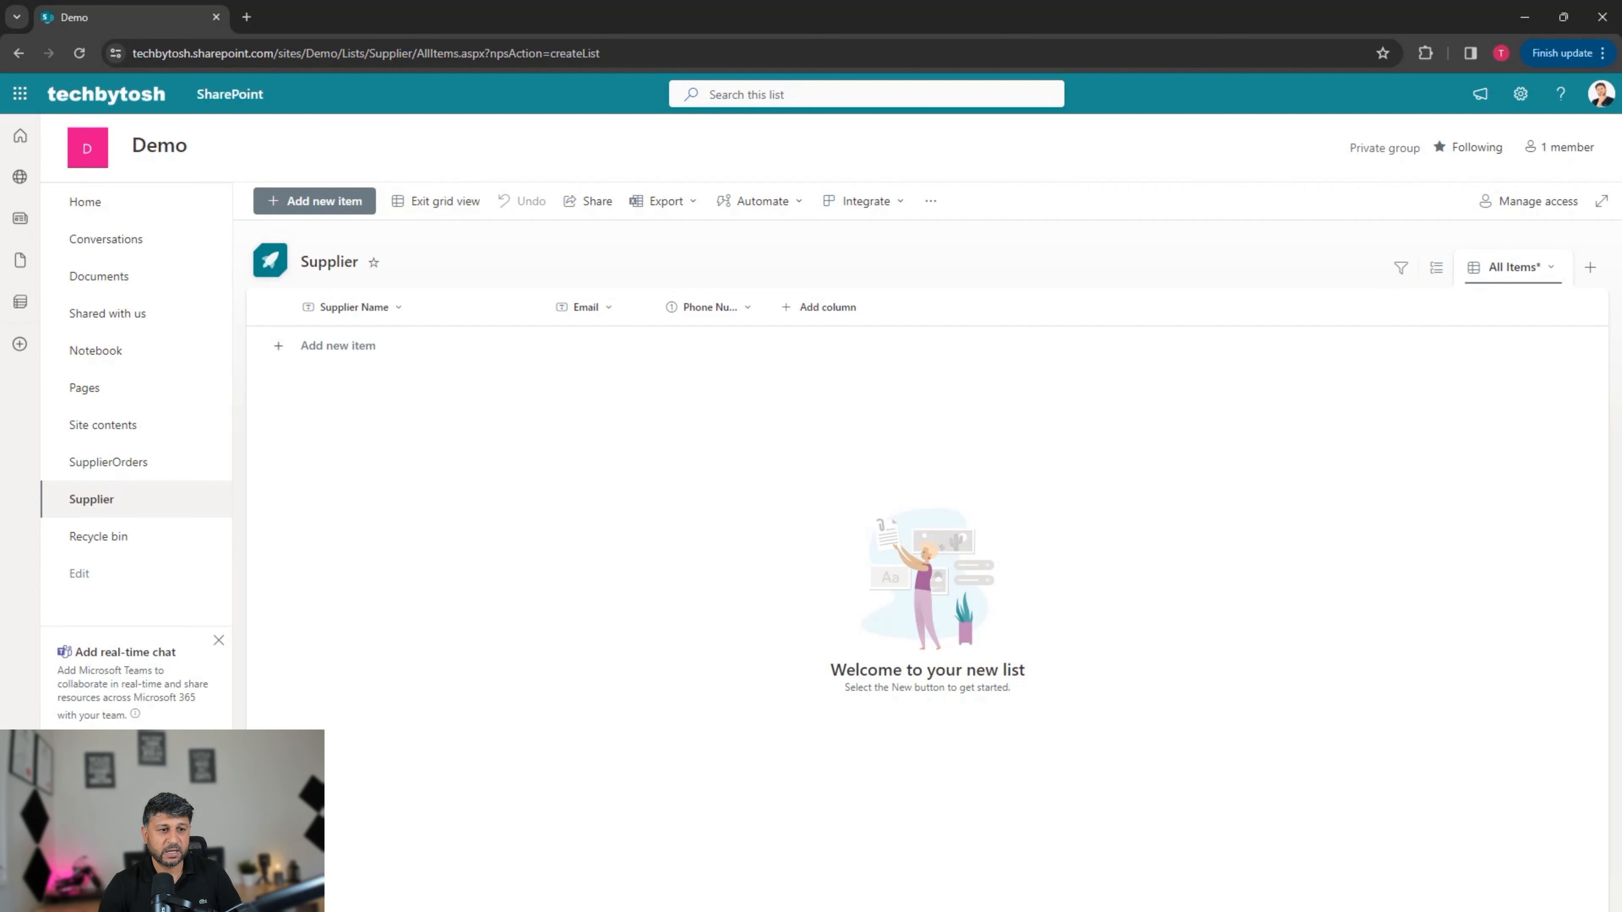
# Step: Add supplier rows for Microsoft and Oracle in the Supplier Name column
pyautogui.click(339, 346)
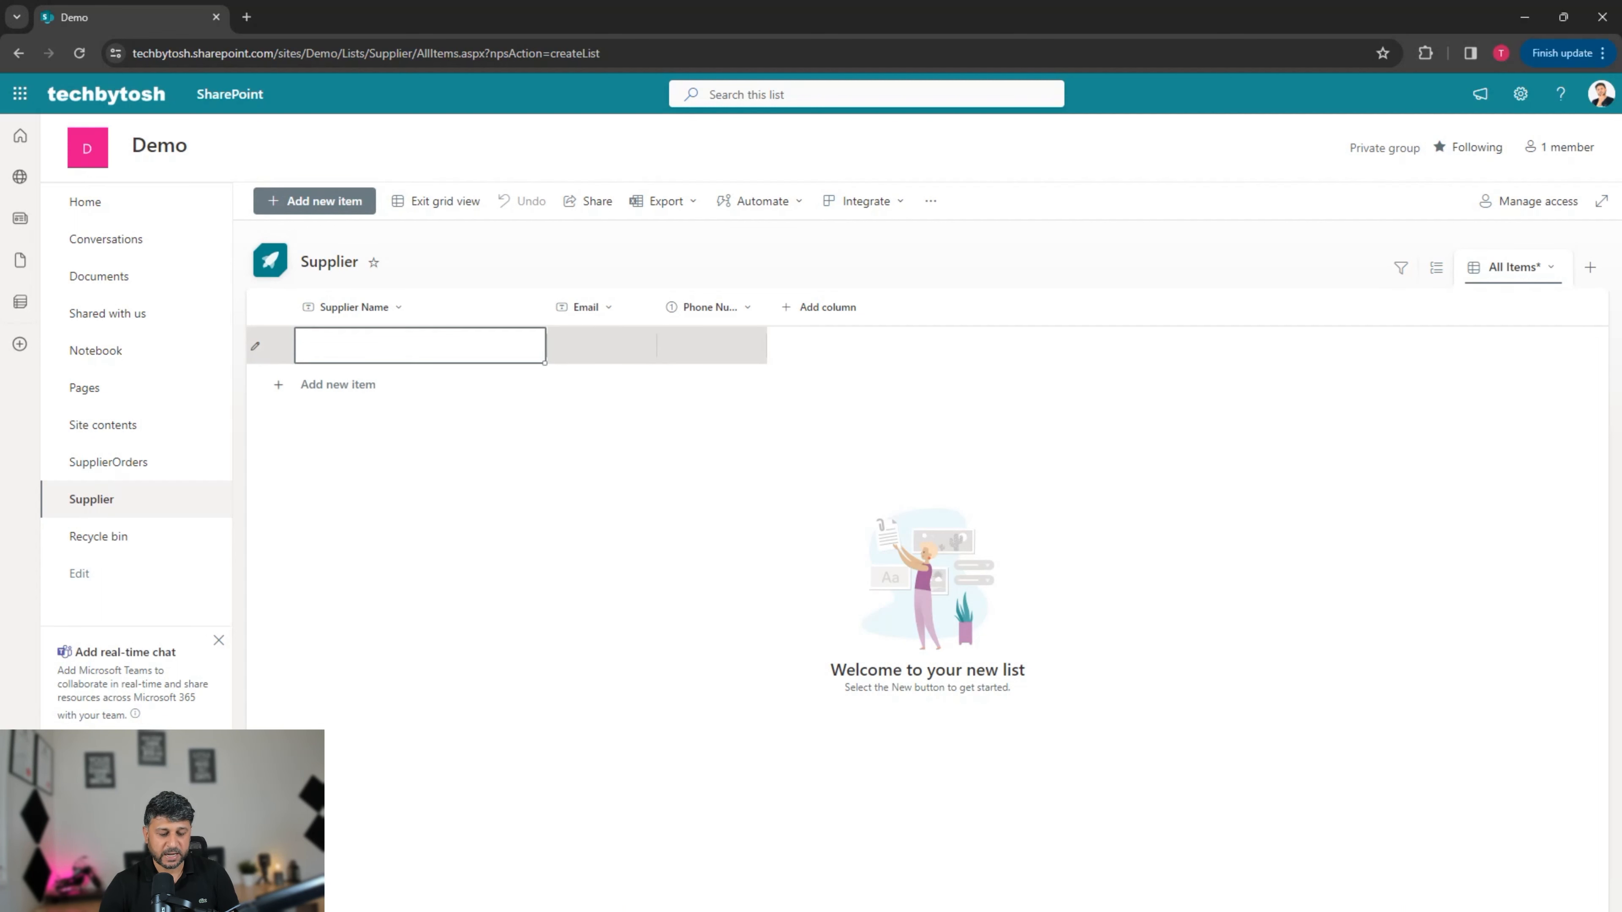
pyautogui.click(338, 346)
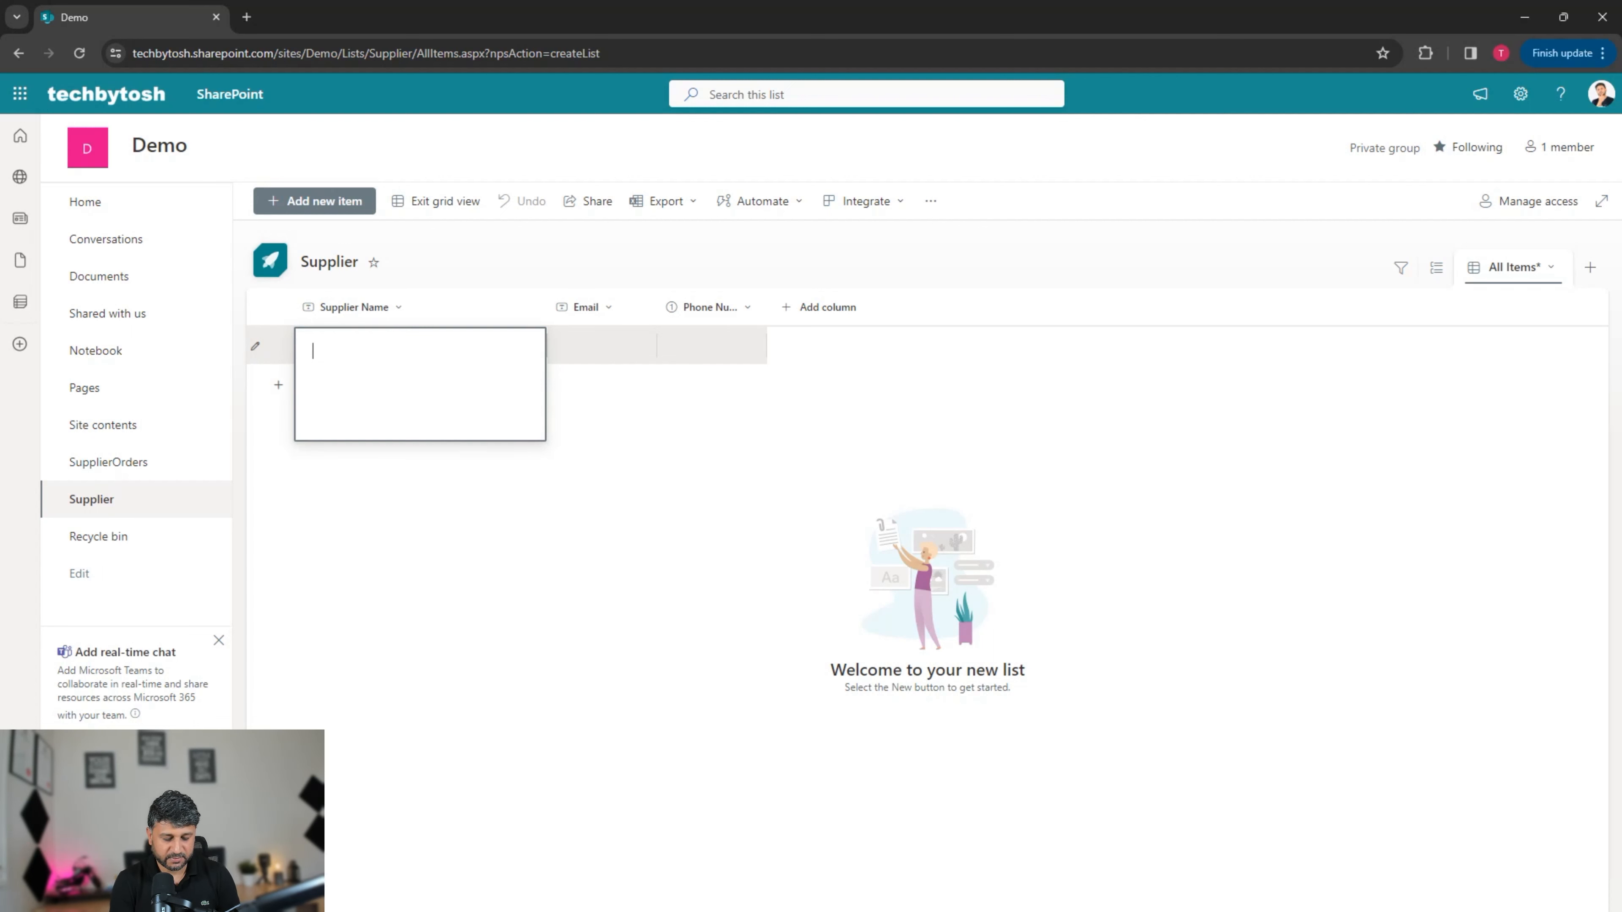
pyautogui.write('Microsoft')
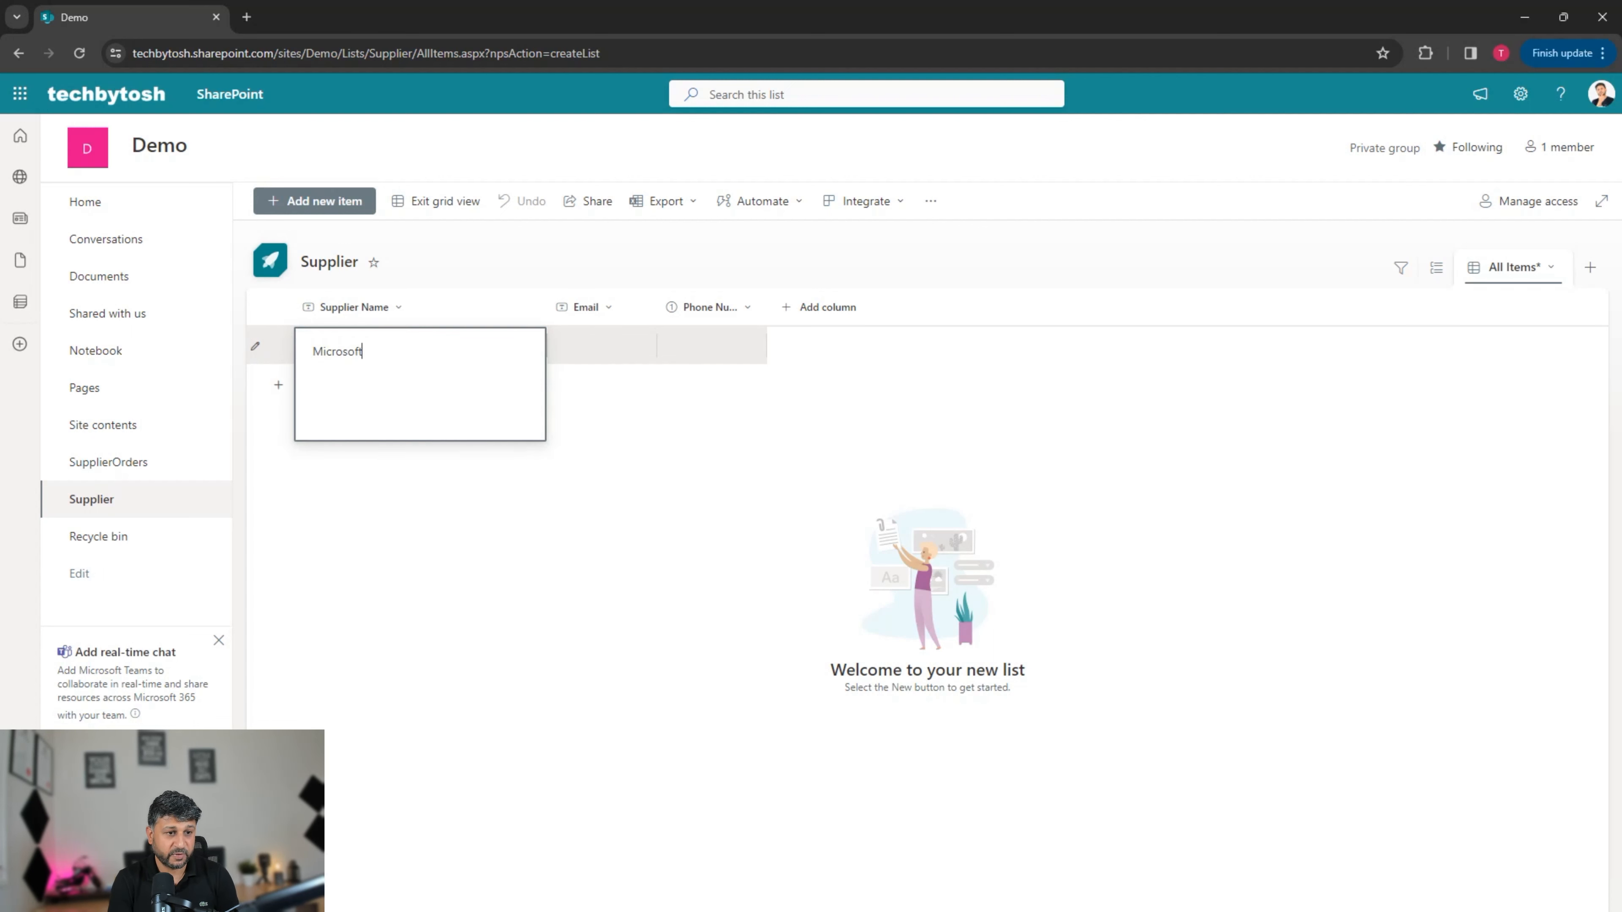
pyautogui.press('Return')
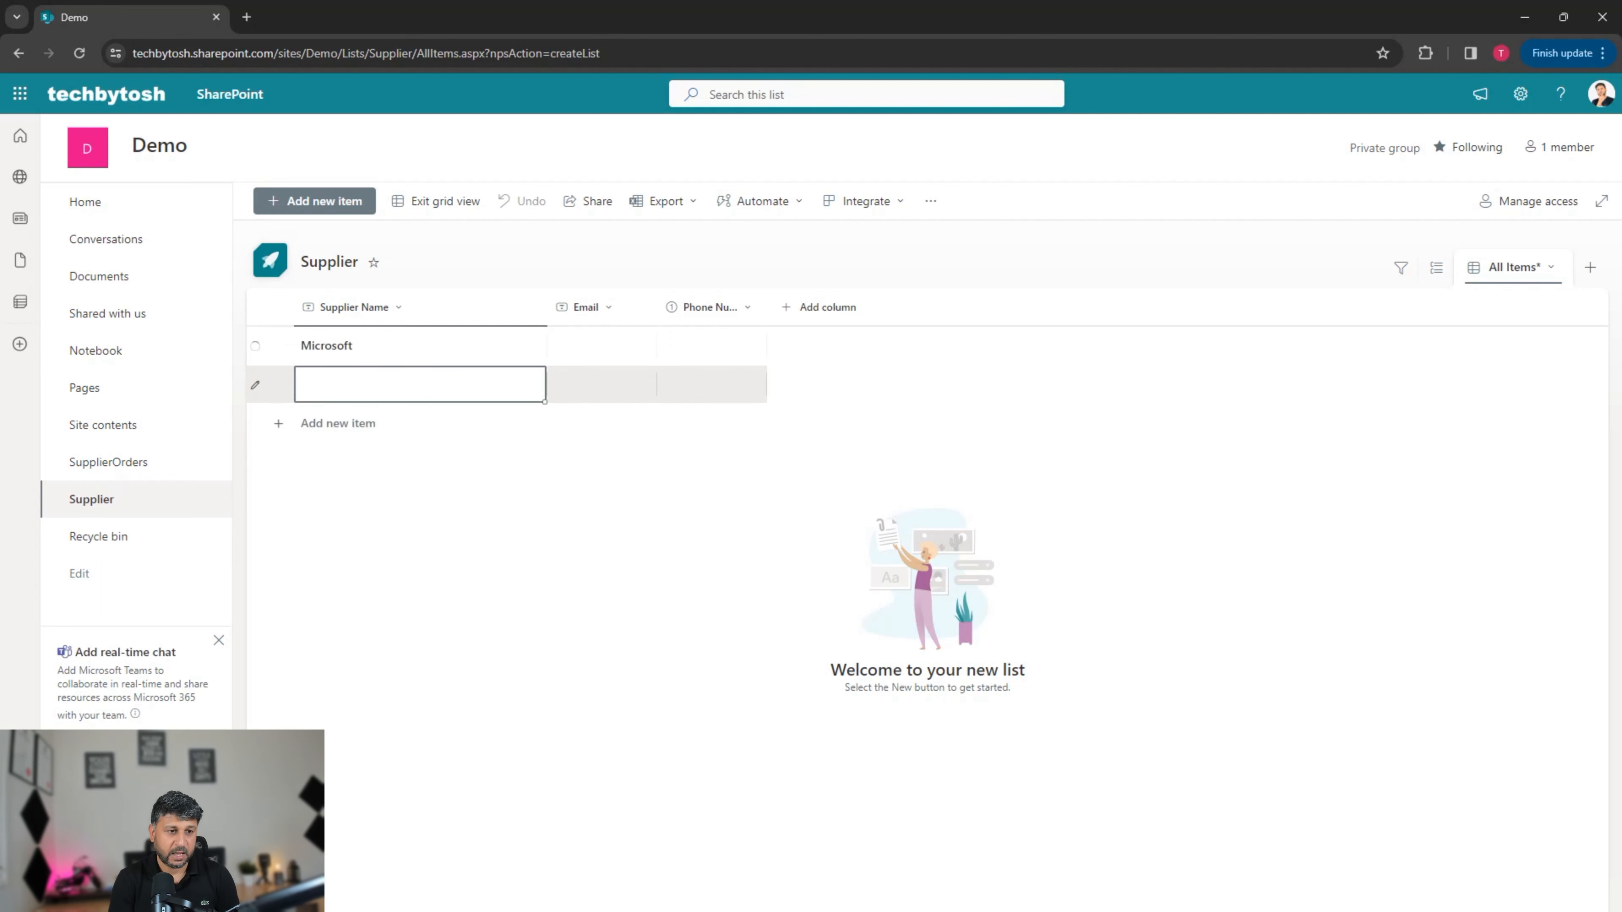
pyautogui.write('Oracel')
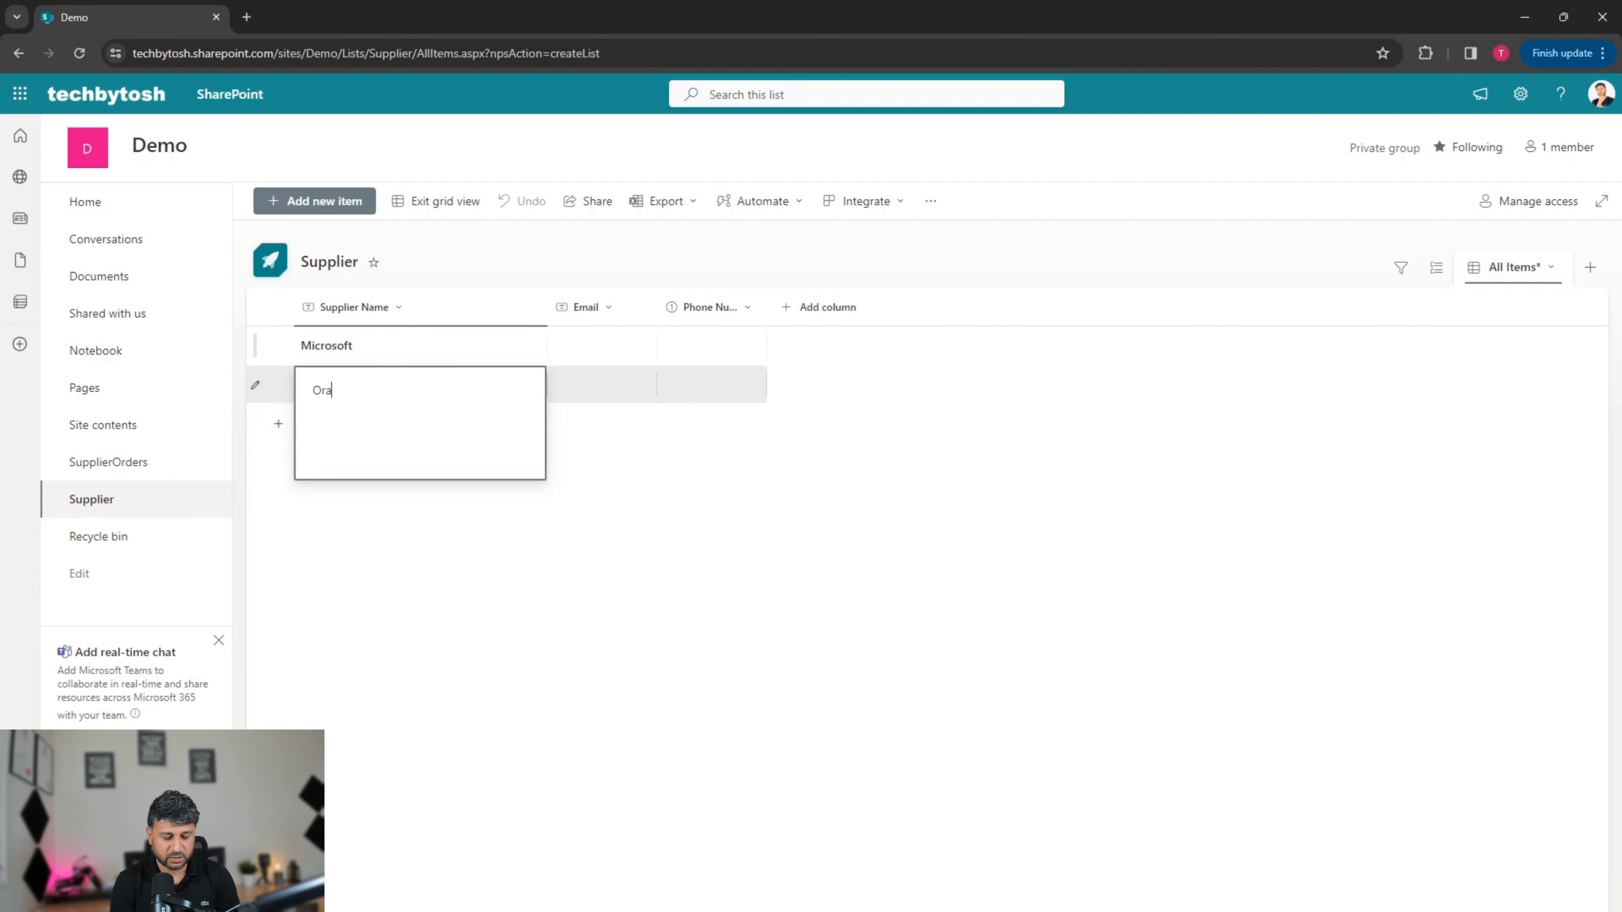
pyautogui.press('BackSpace')
pyautogui.press('BackSpace')
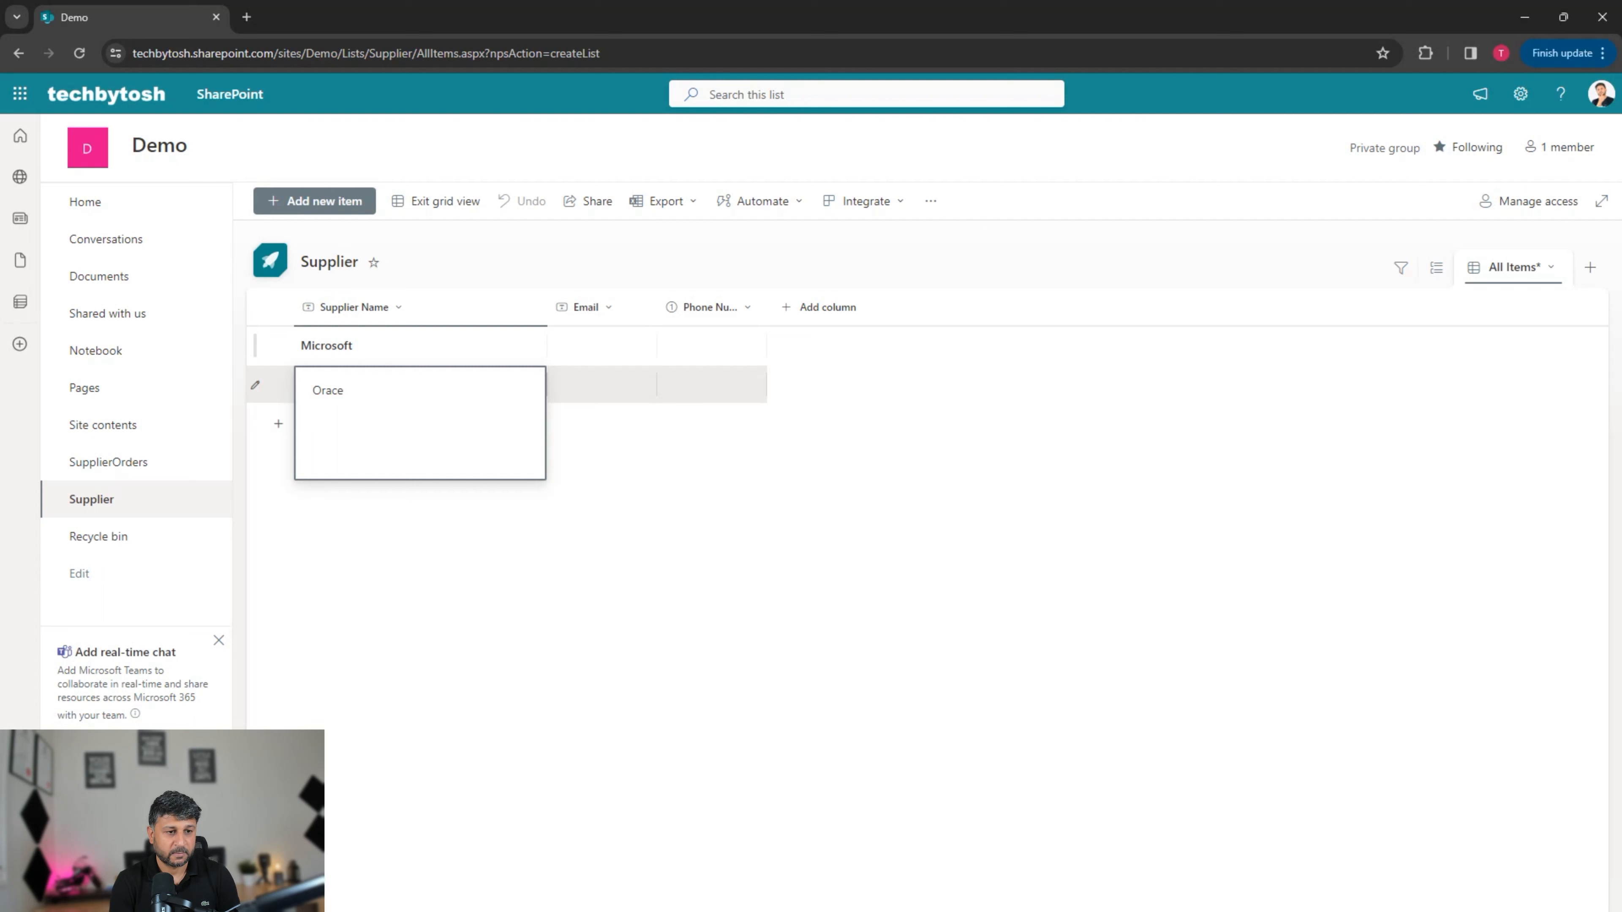
pyautogui.write('le')
pyautogui.press('Return')
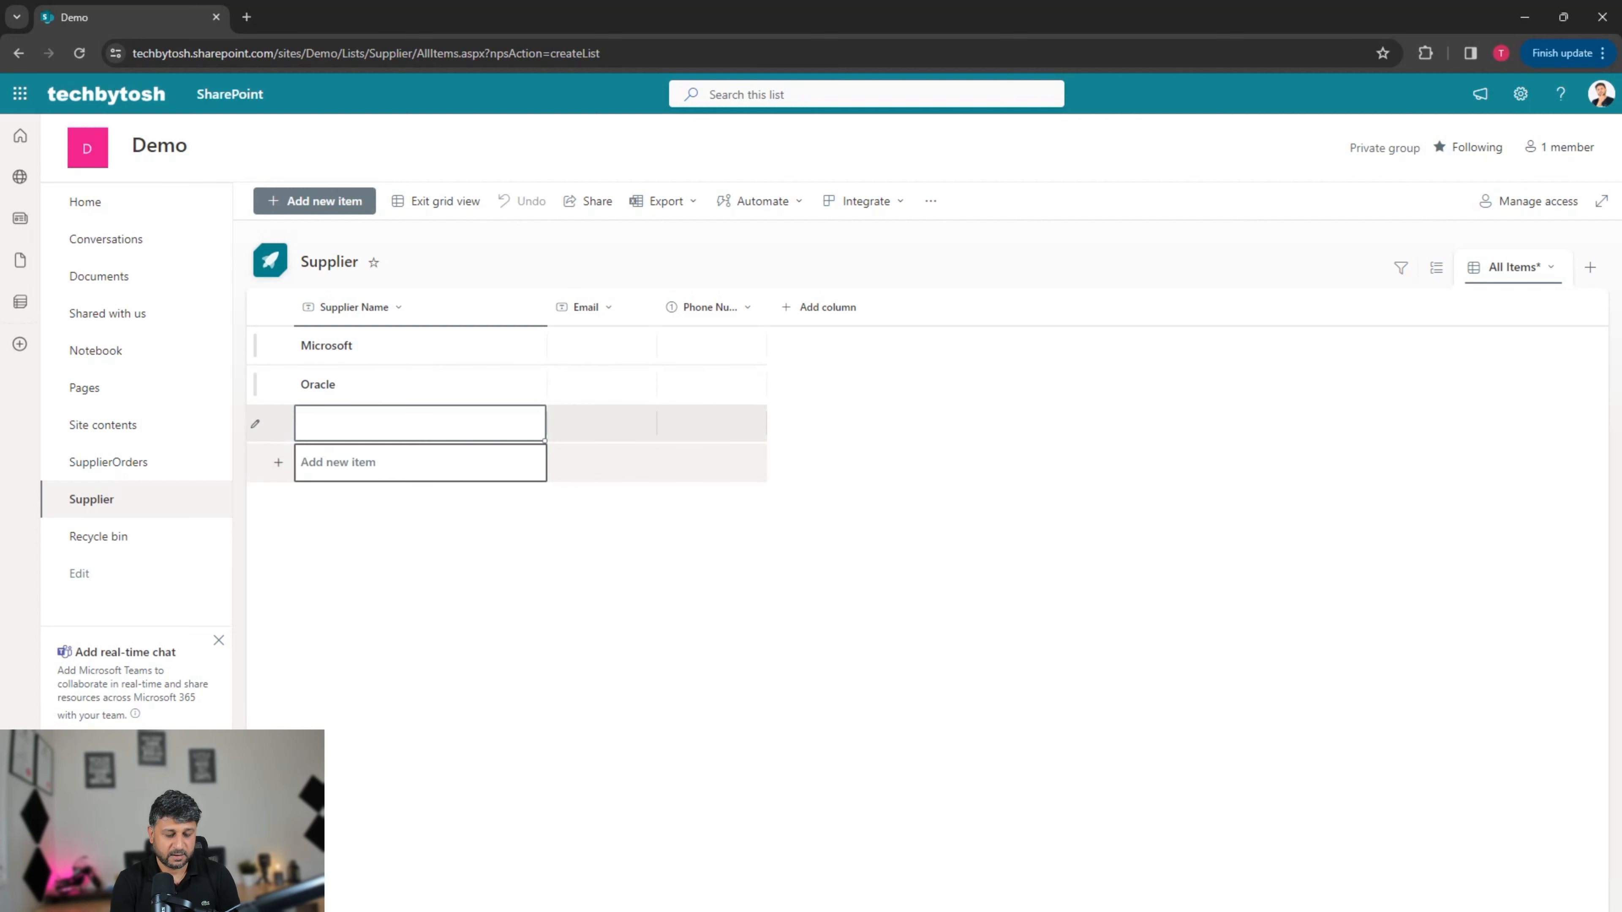
# Step: Add supplier rows for FujiFilms and ABC Technical Services
pyautogui.write('Fuji')
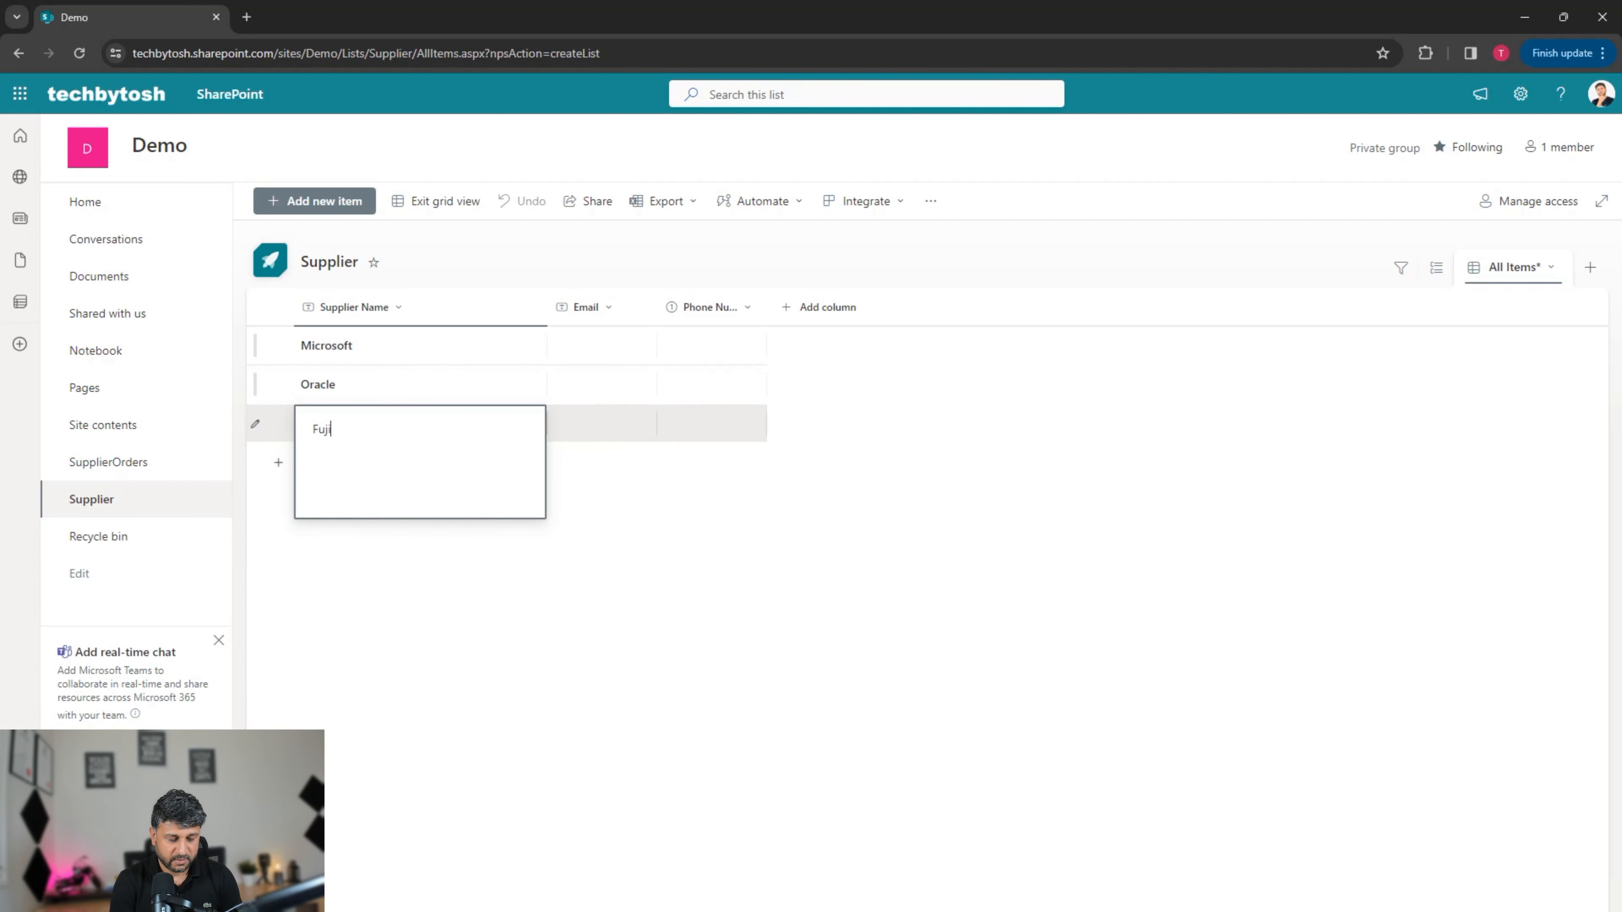
pyautogui.write('Films')
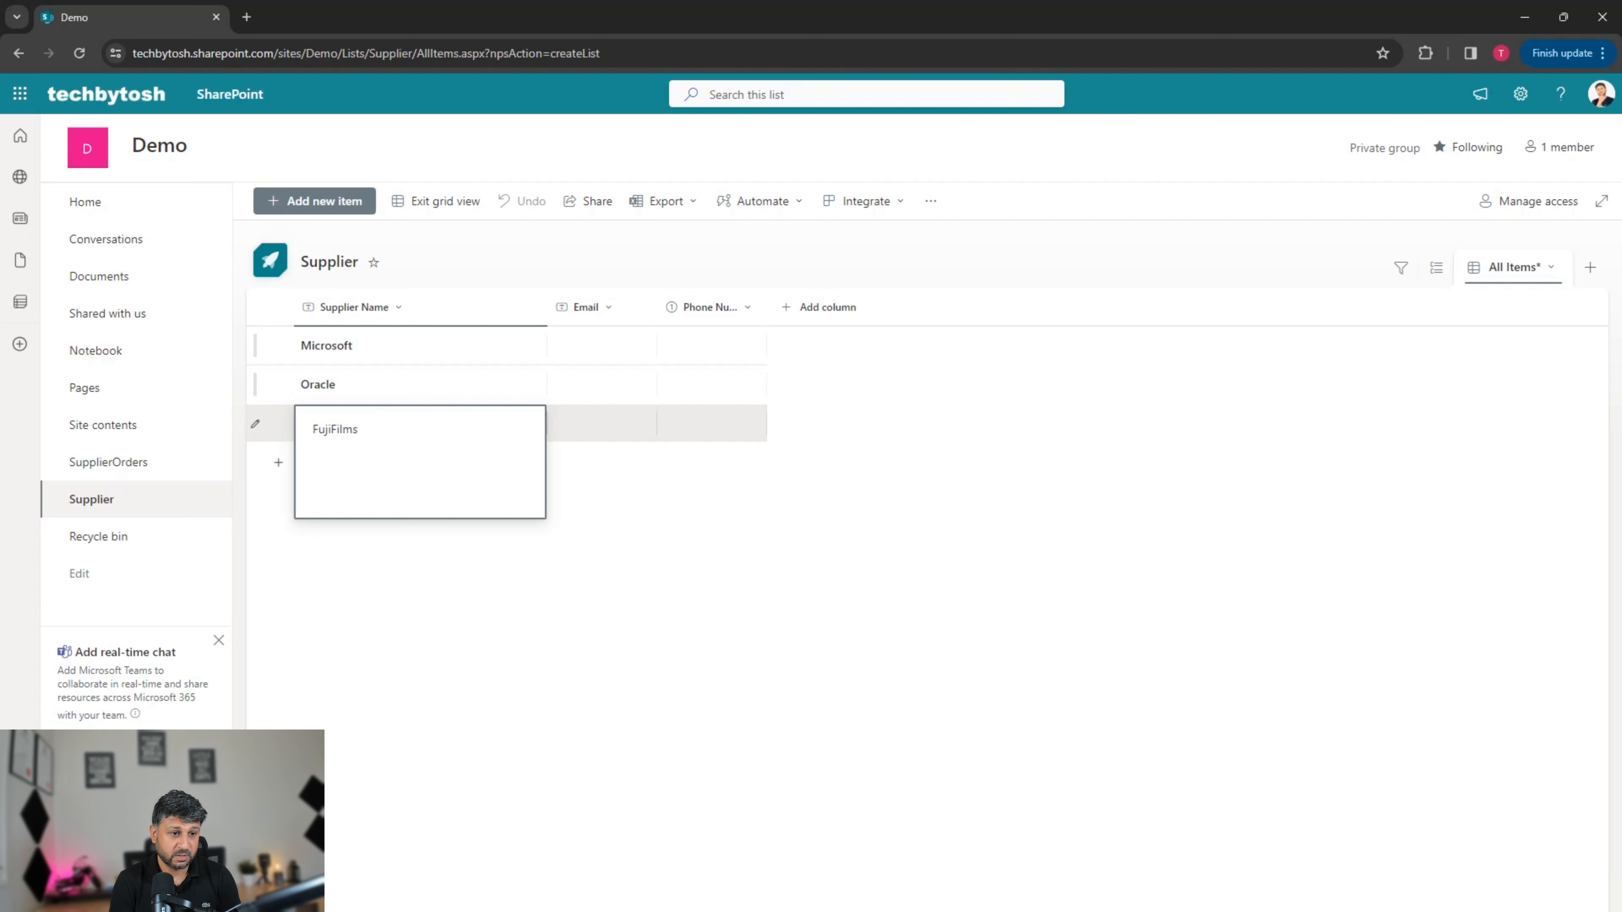
pyautogui.press('Return')
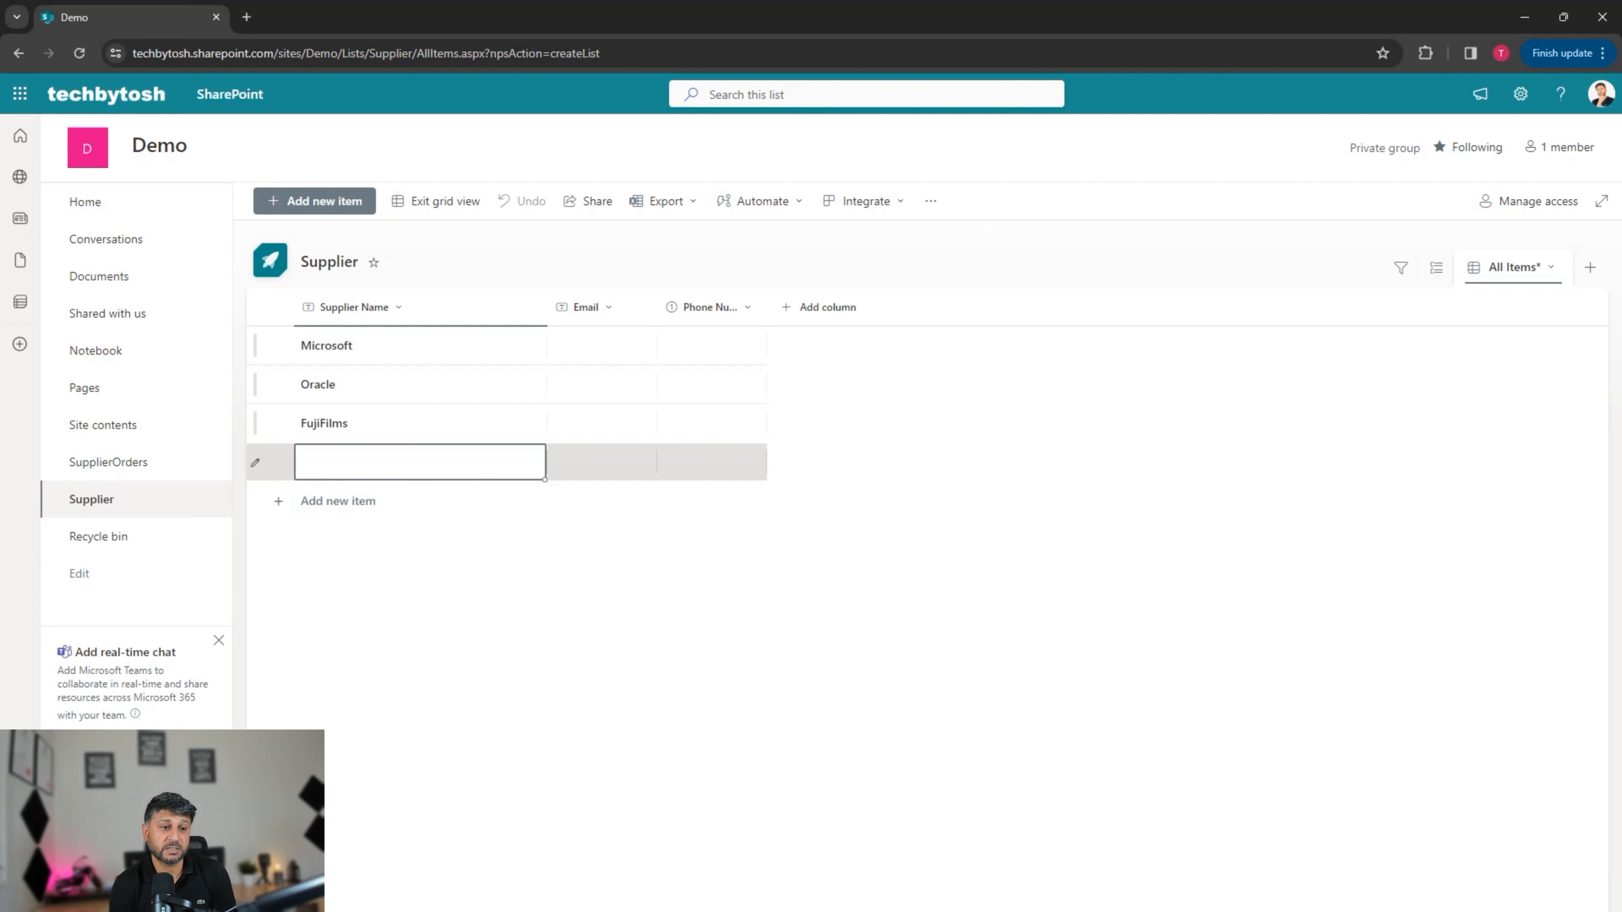
pyautogui.press('Return')
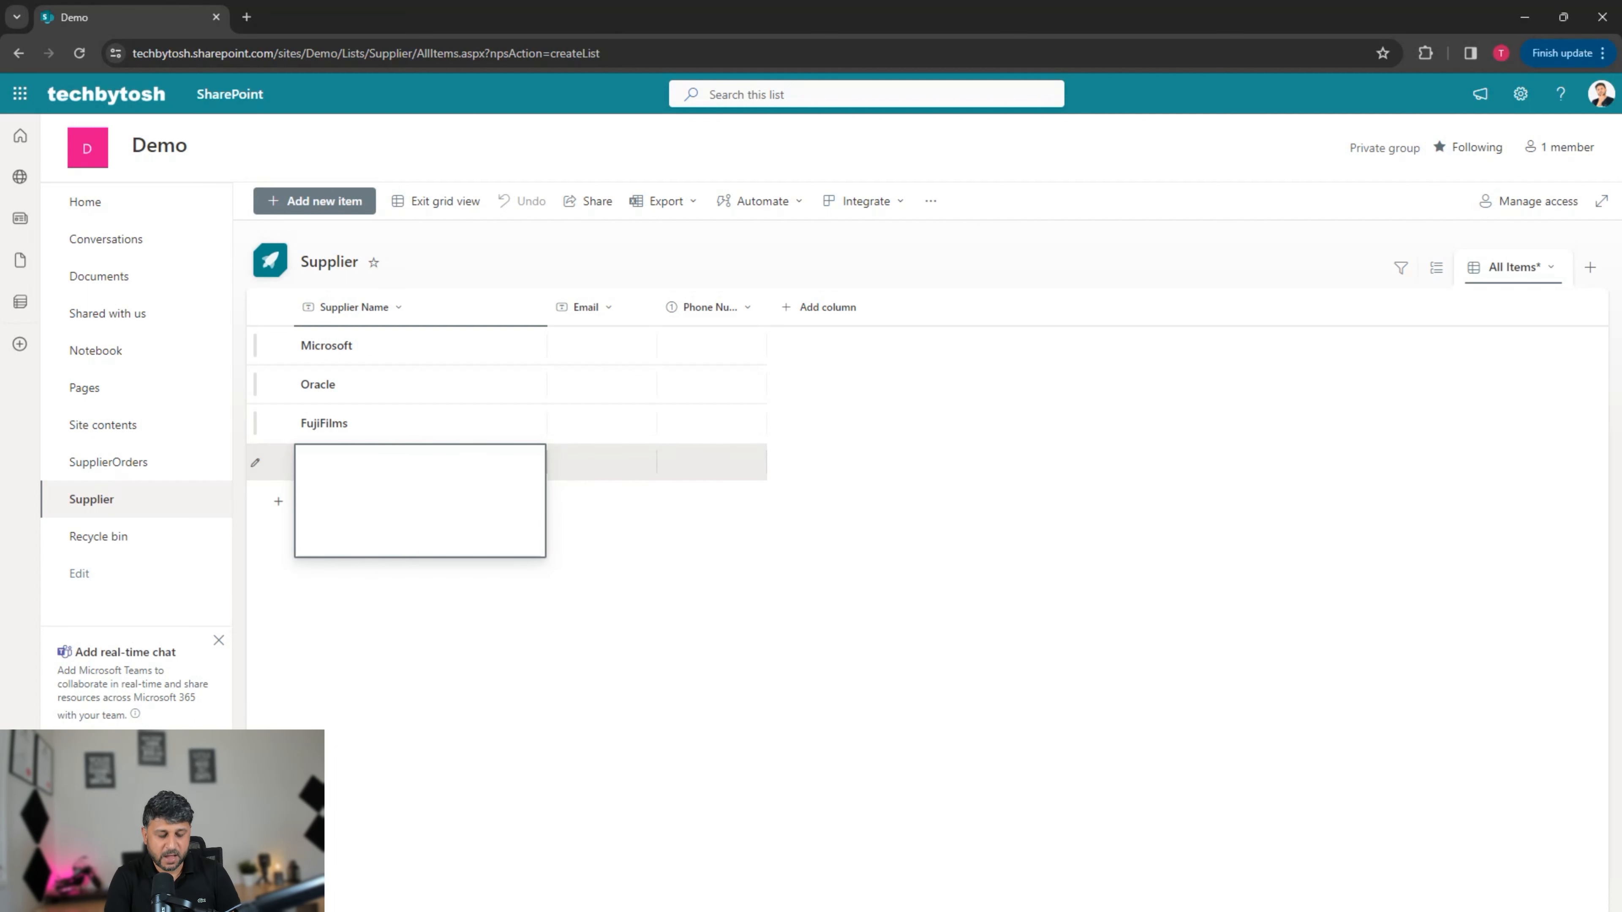
pyautogui.write('A')
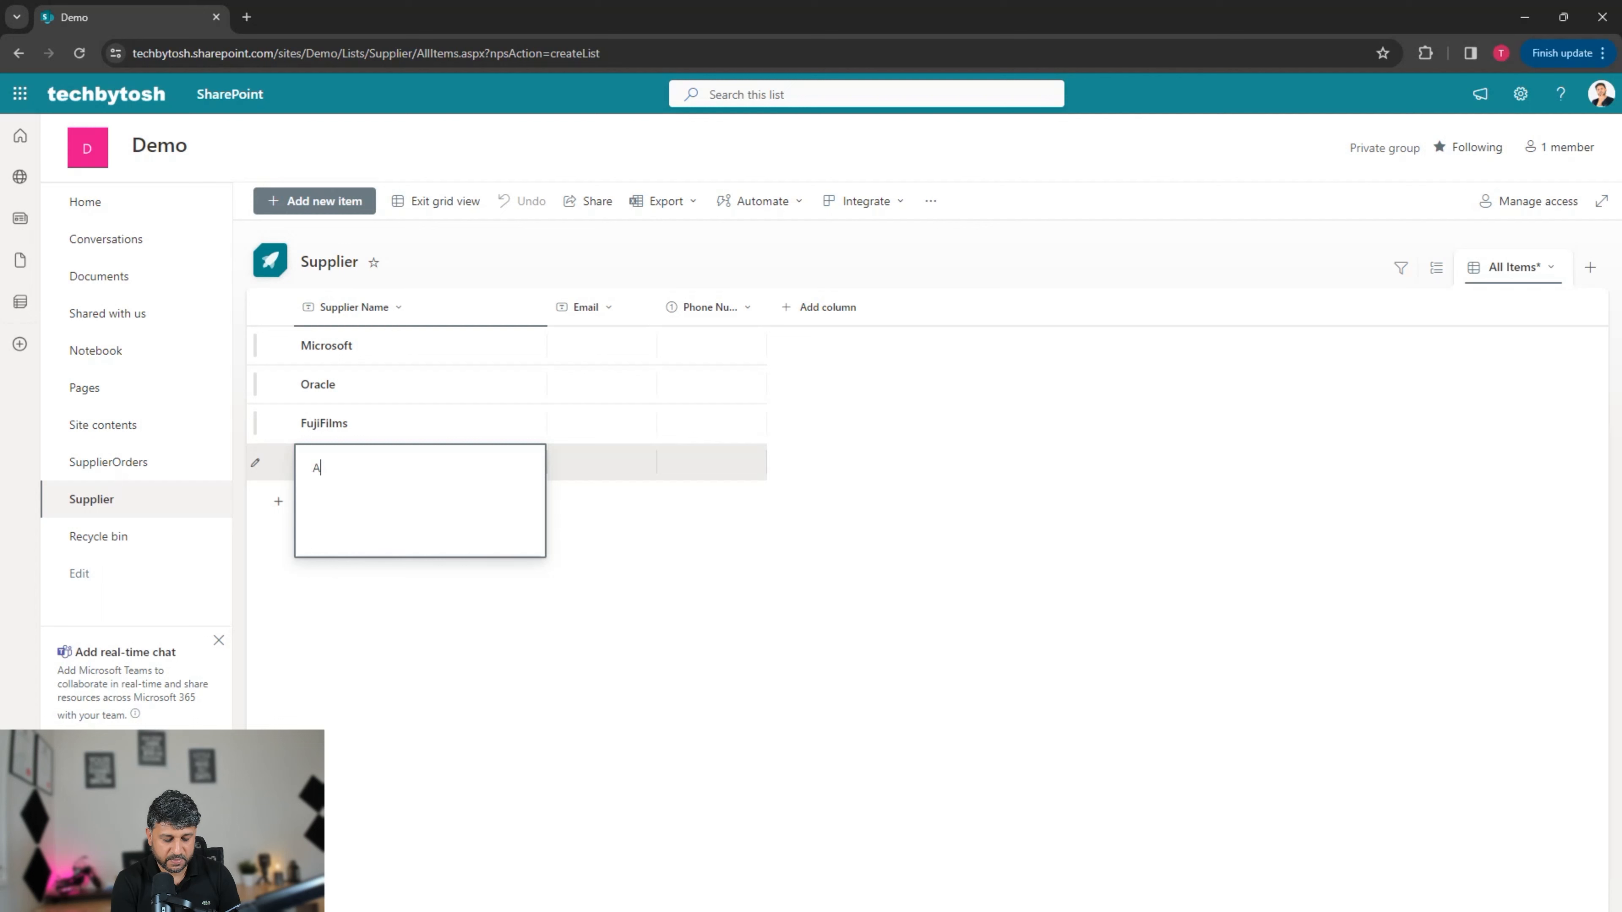
pyautogui.write('BC Tec')
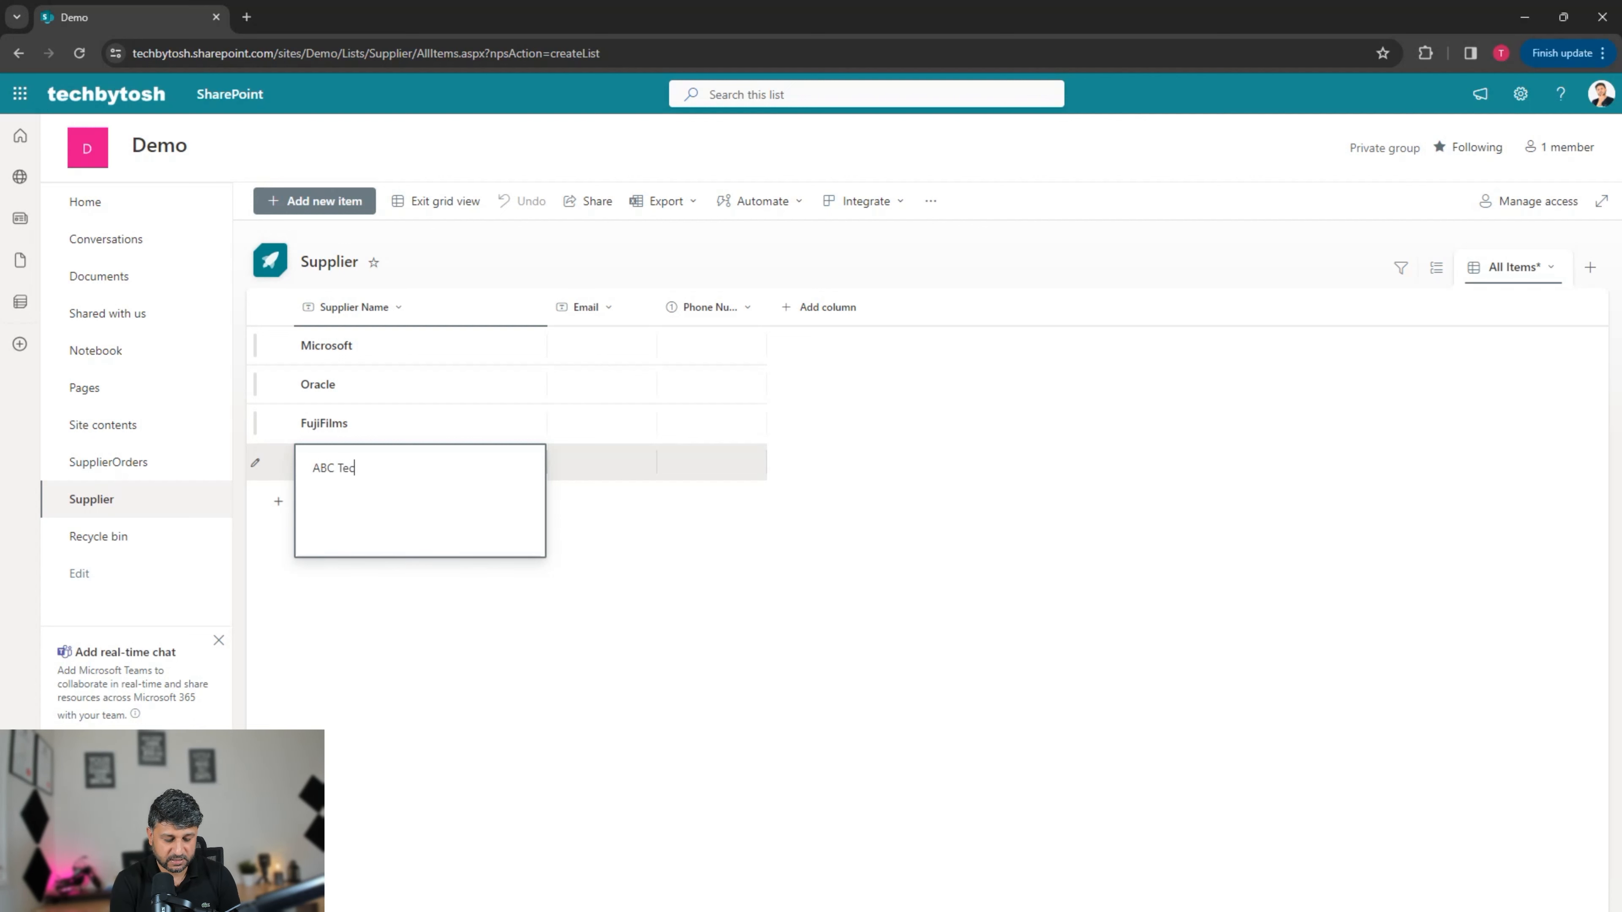
pyautogui.write('hnical Services')
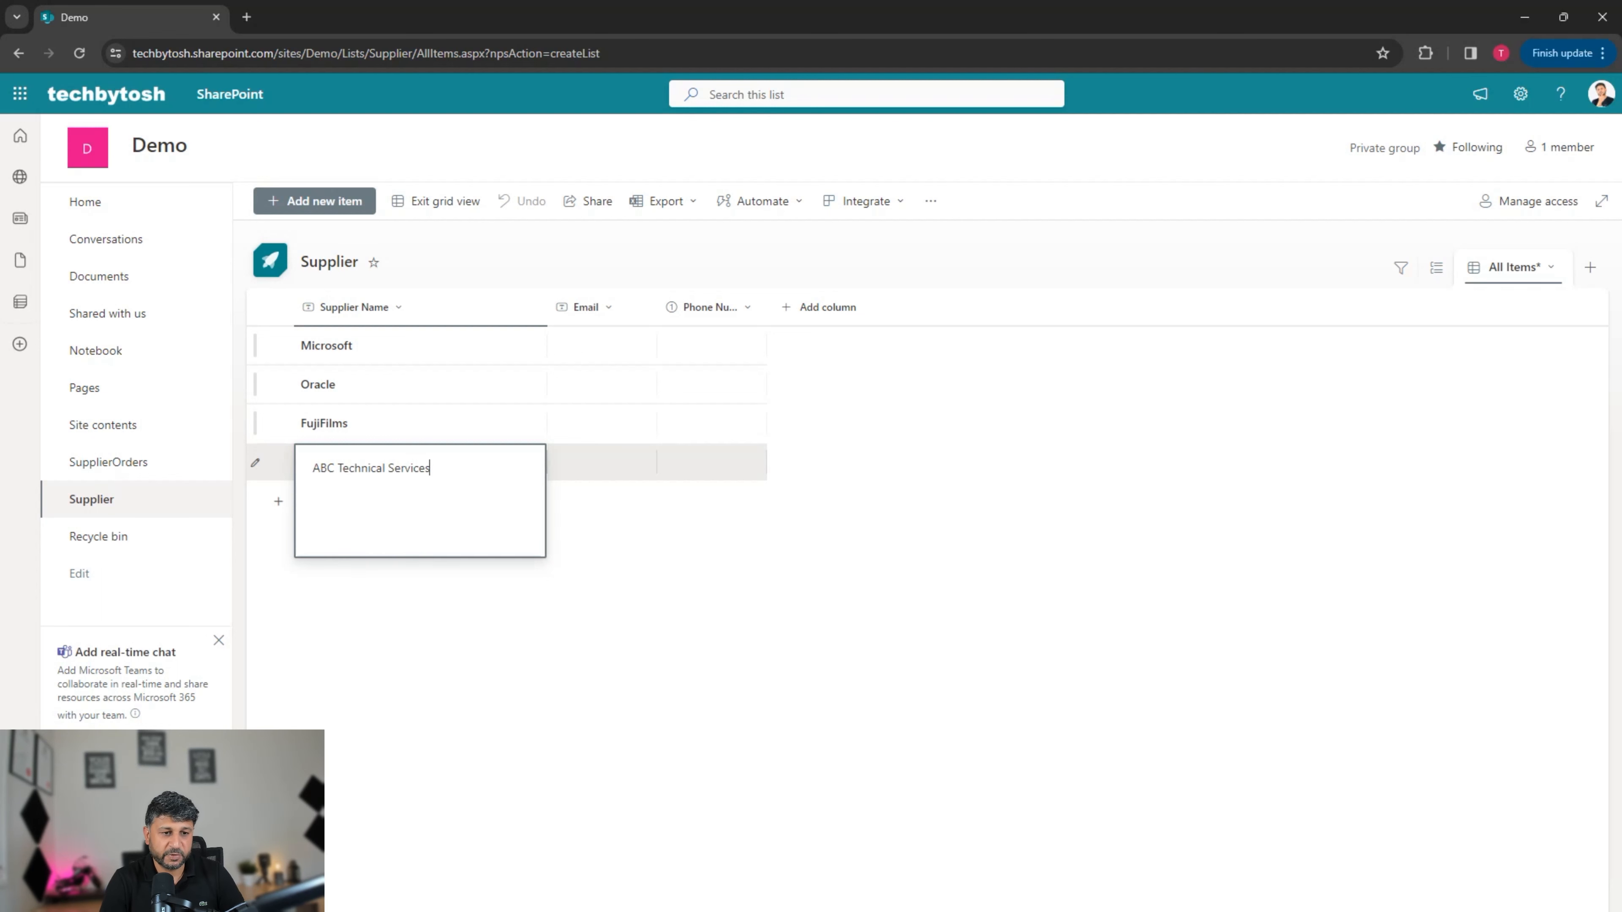
pyautogui.press('Return')
pyautogui.click(601, 346)
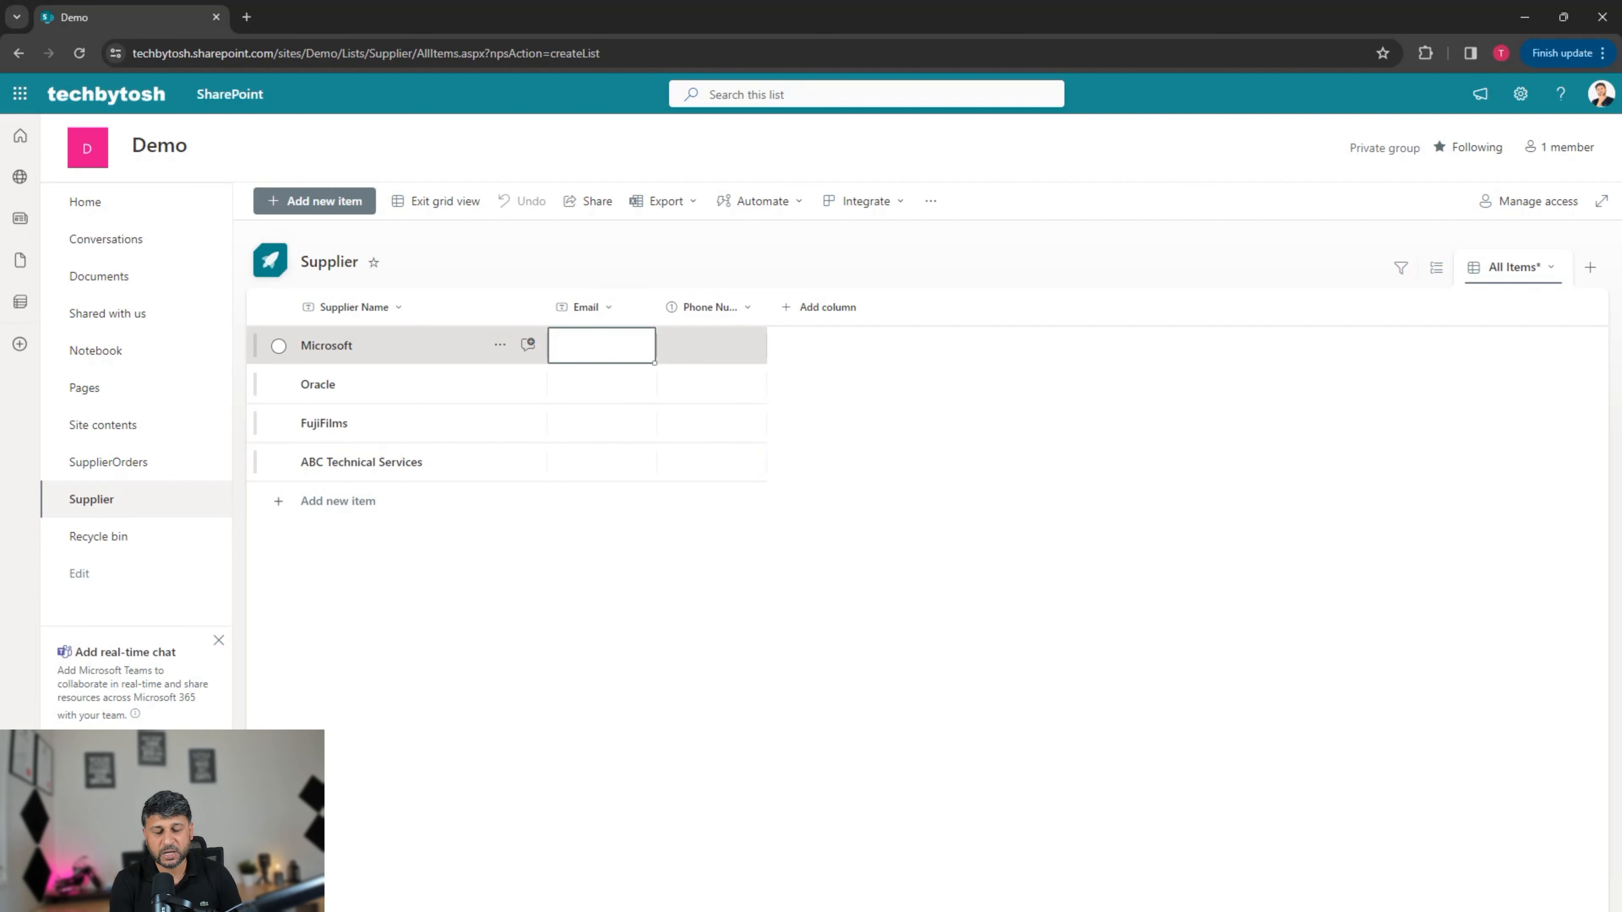
# Step: Enter email addresses for Microsoft and Oracle, fixing a typo
pyautogui.write('te')
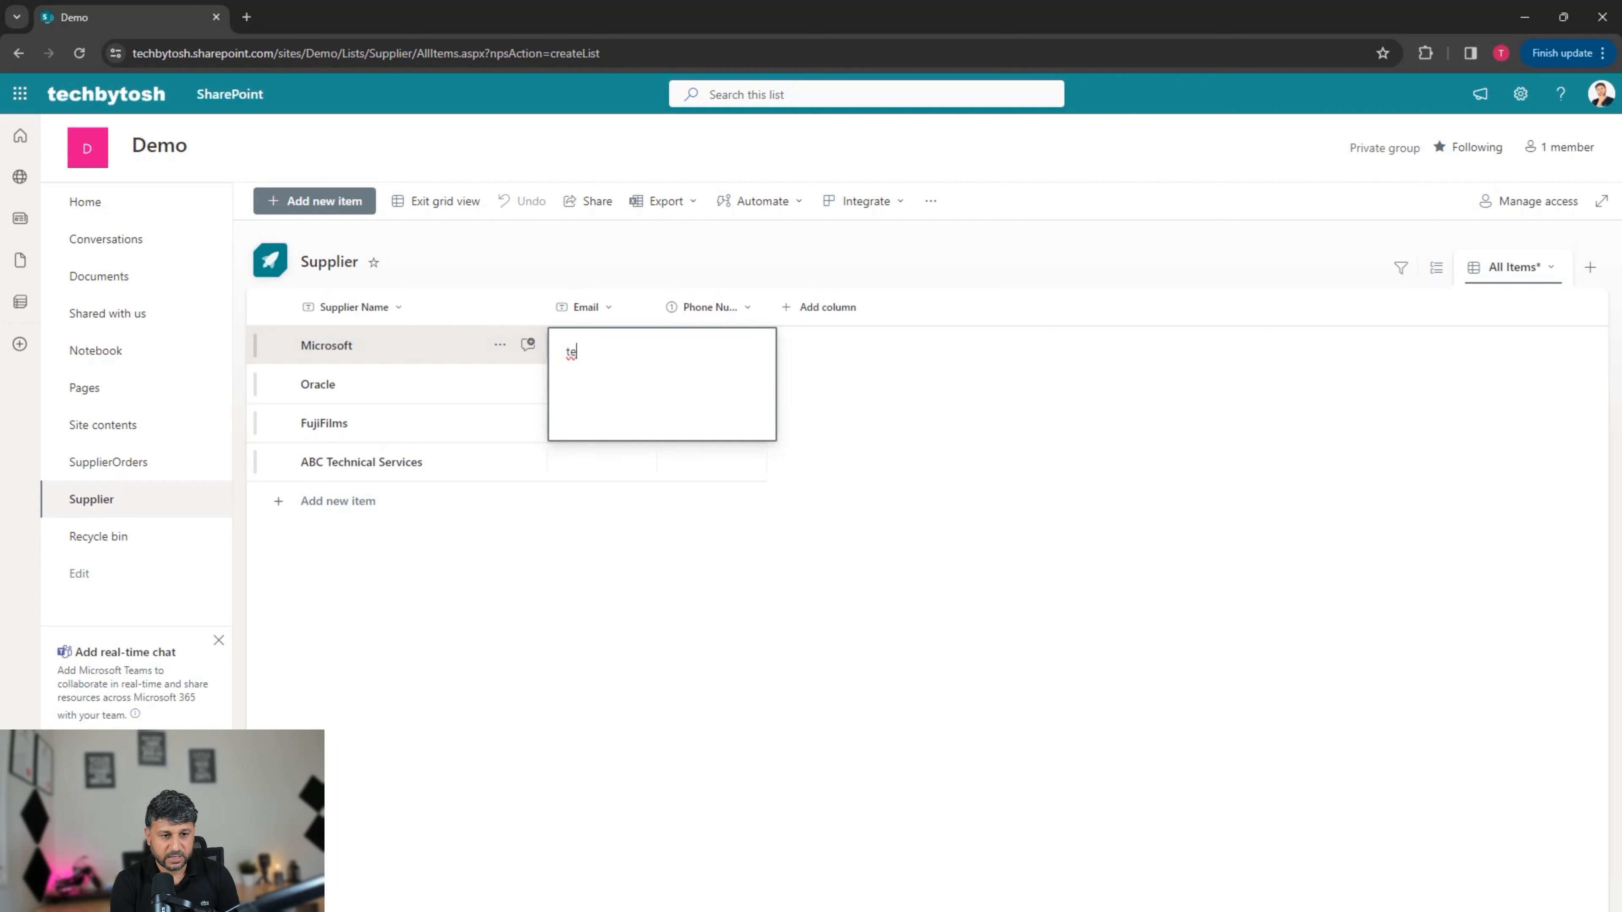
pyautogui.write('st@test.com')
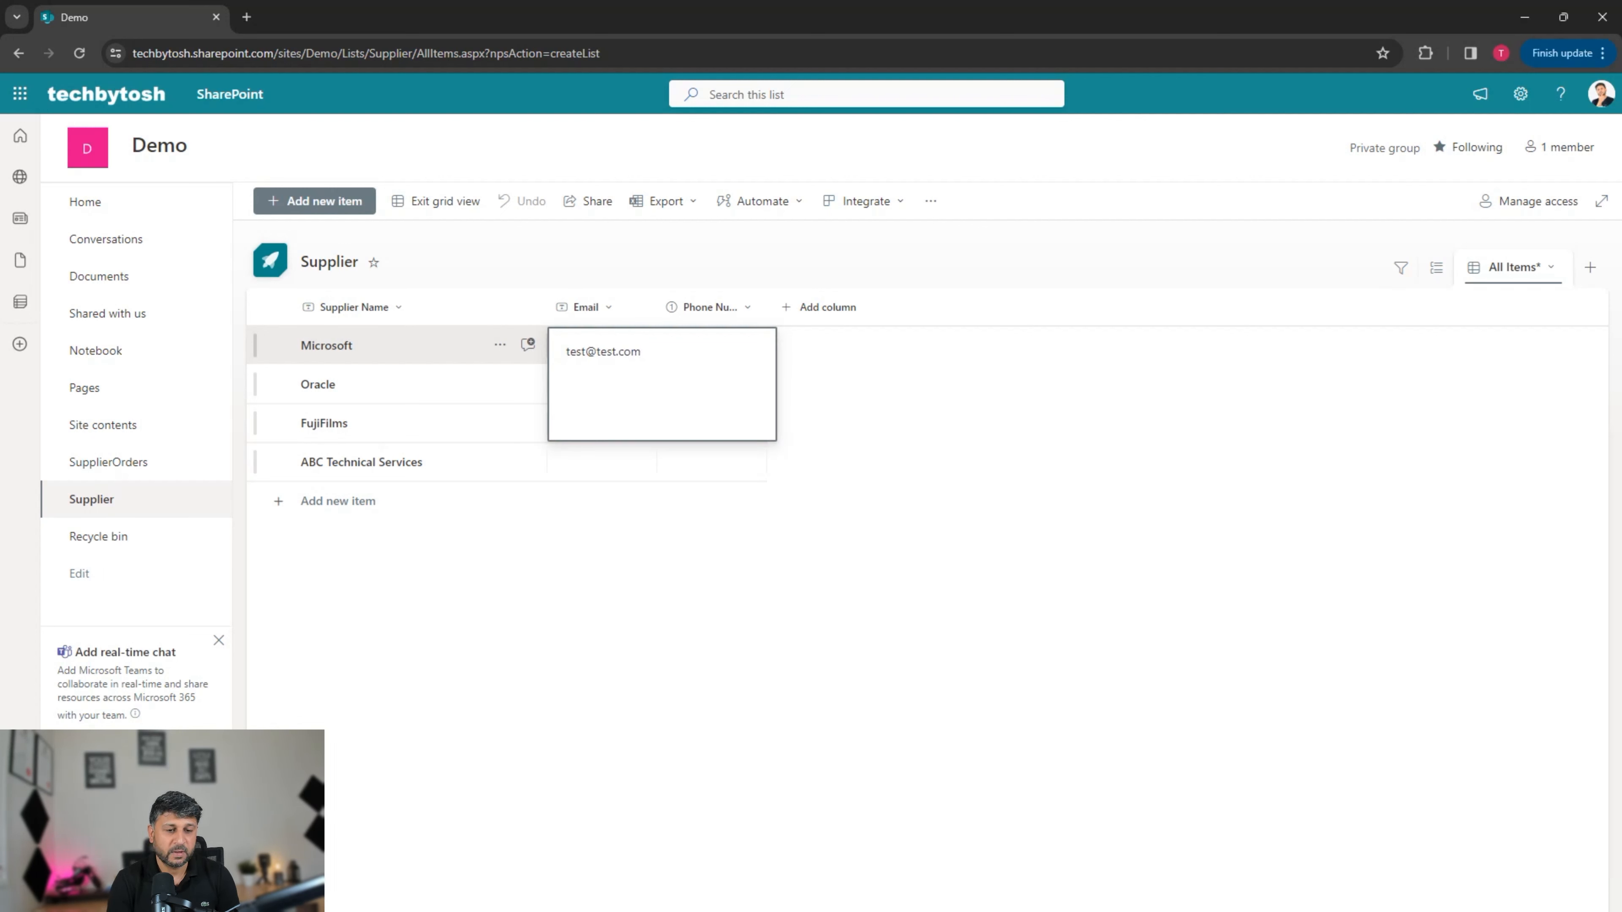
pyautogui.press('Return')
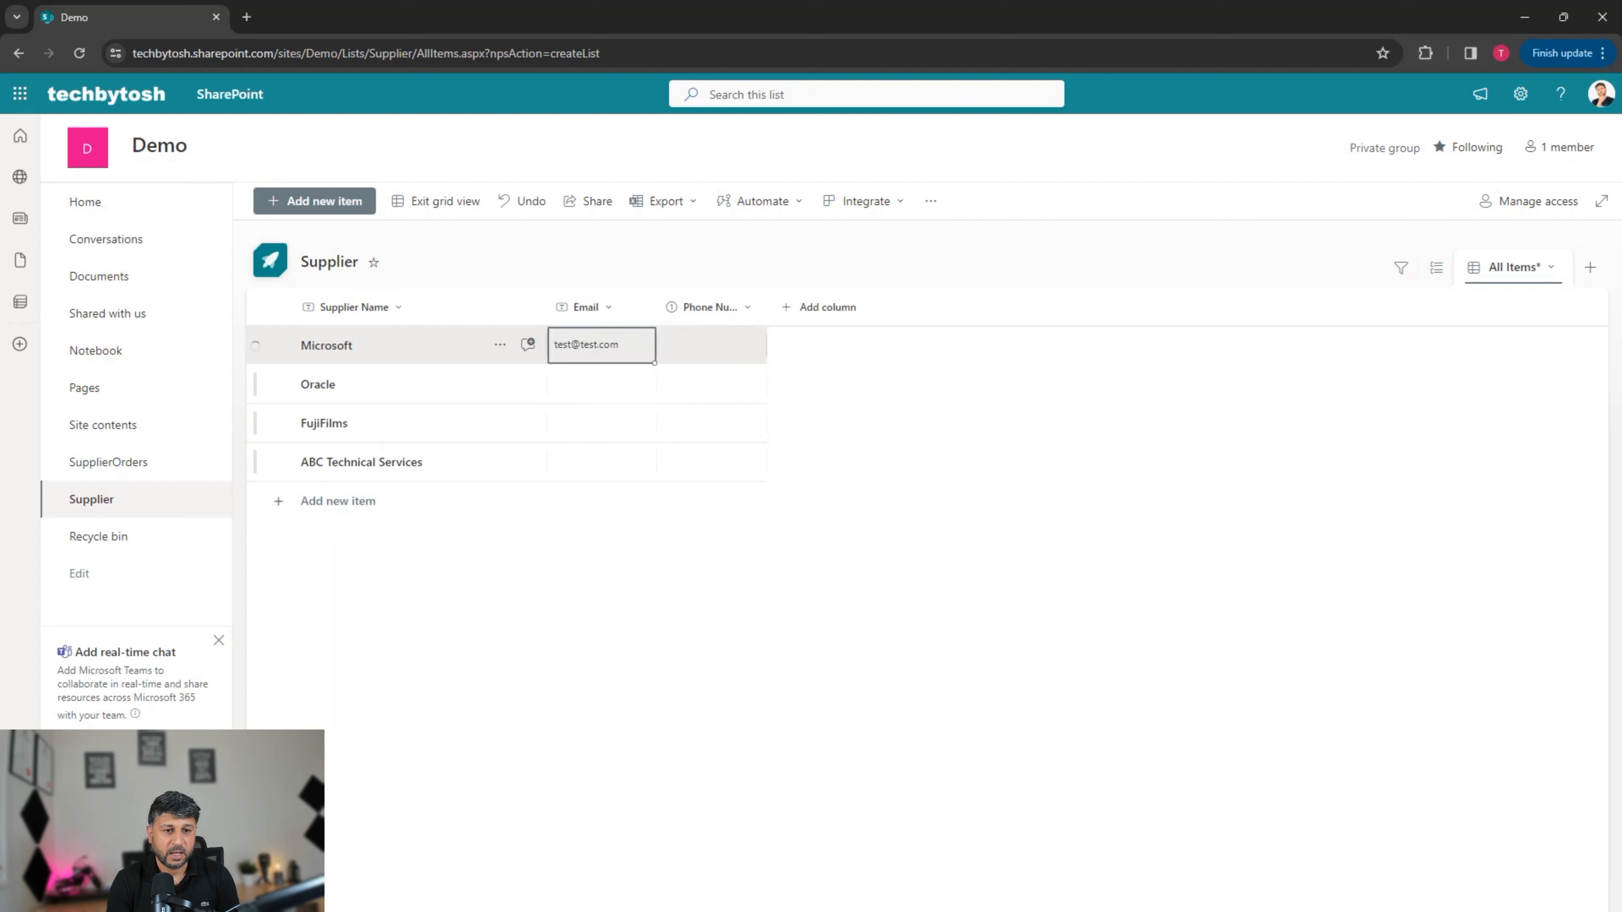
pyautogui.press('Down')
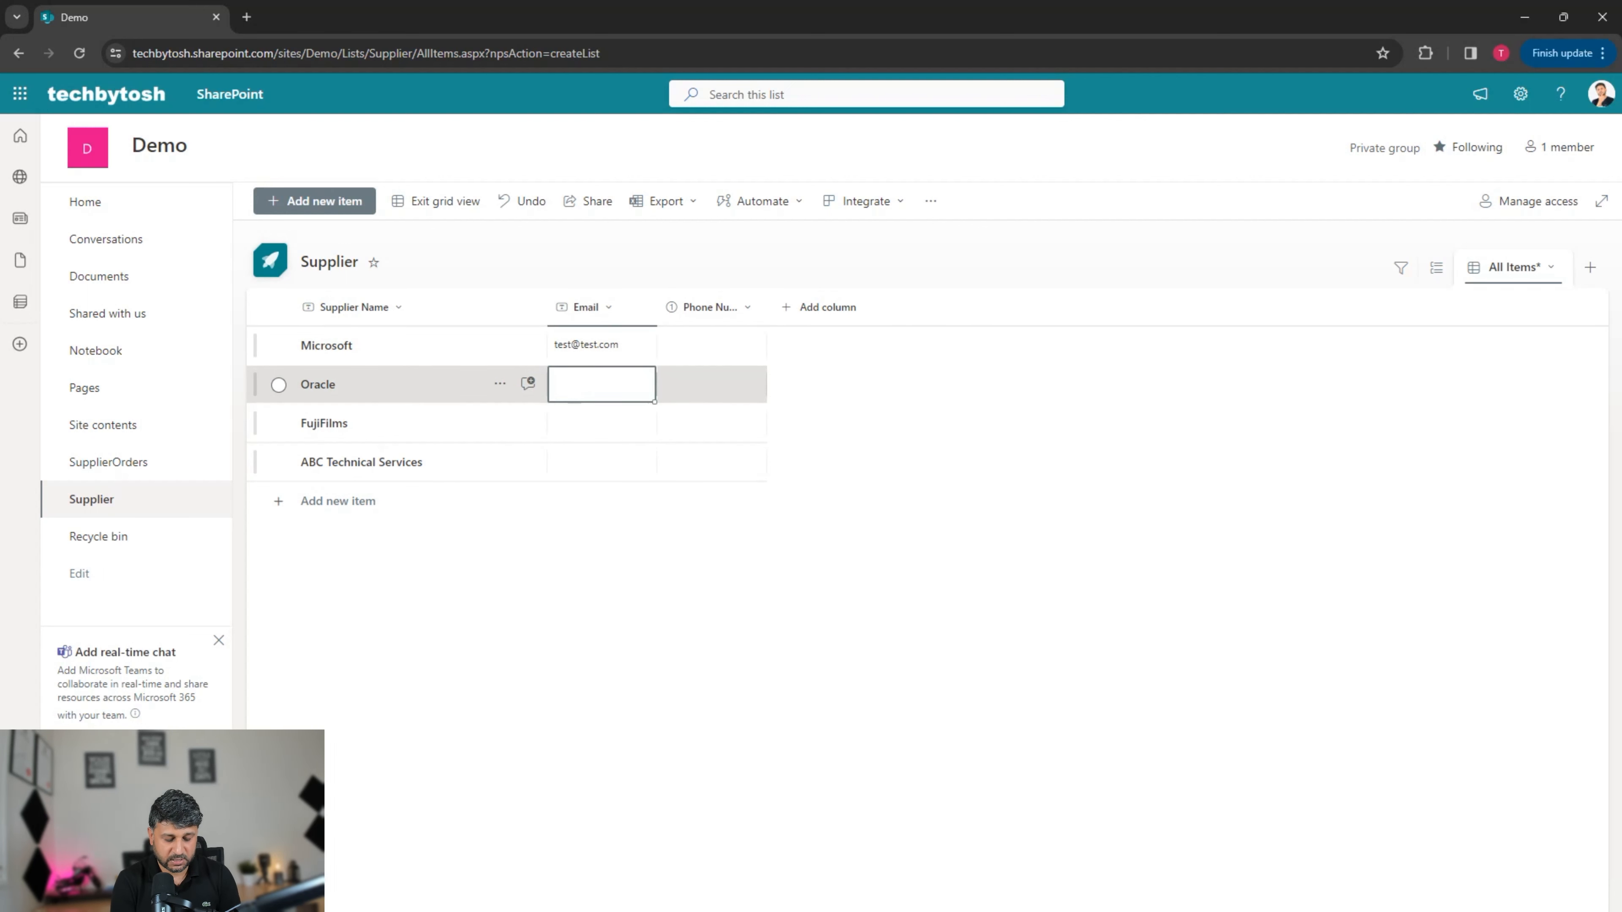
pyautogui.write('abc@test.cpom')
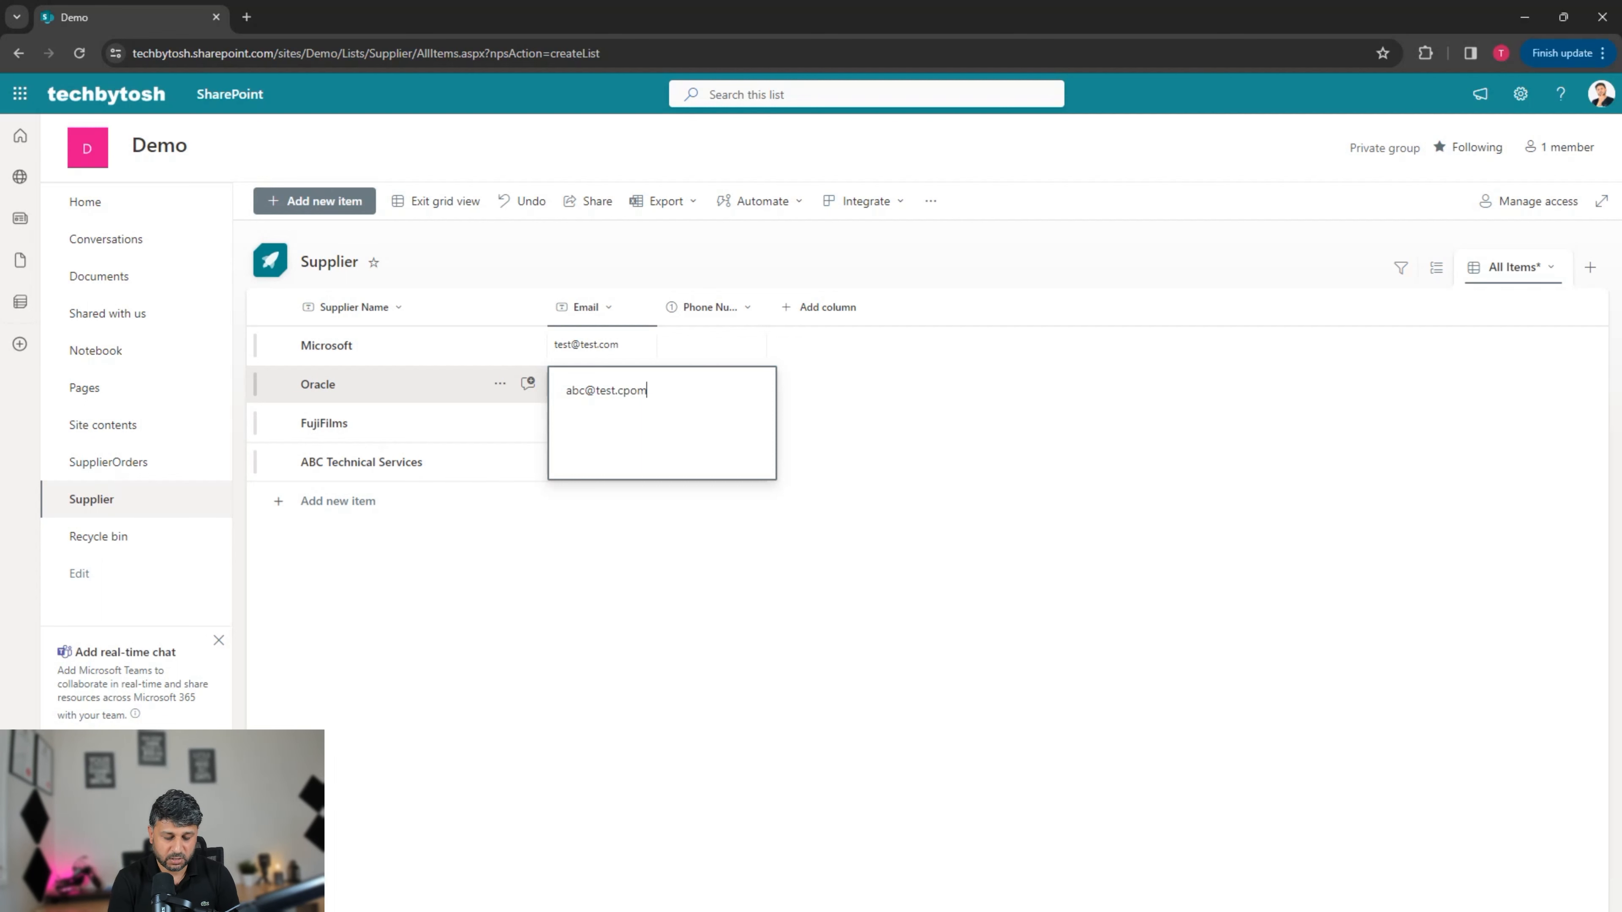
pyautogui.press('BackSpace')
pyautogui.press('BackSpace')
pyautogui.press('BackSpace')
pyautogui.write('om')
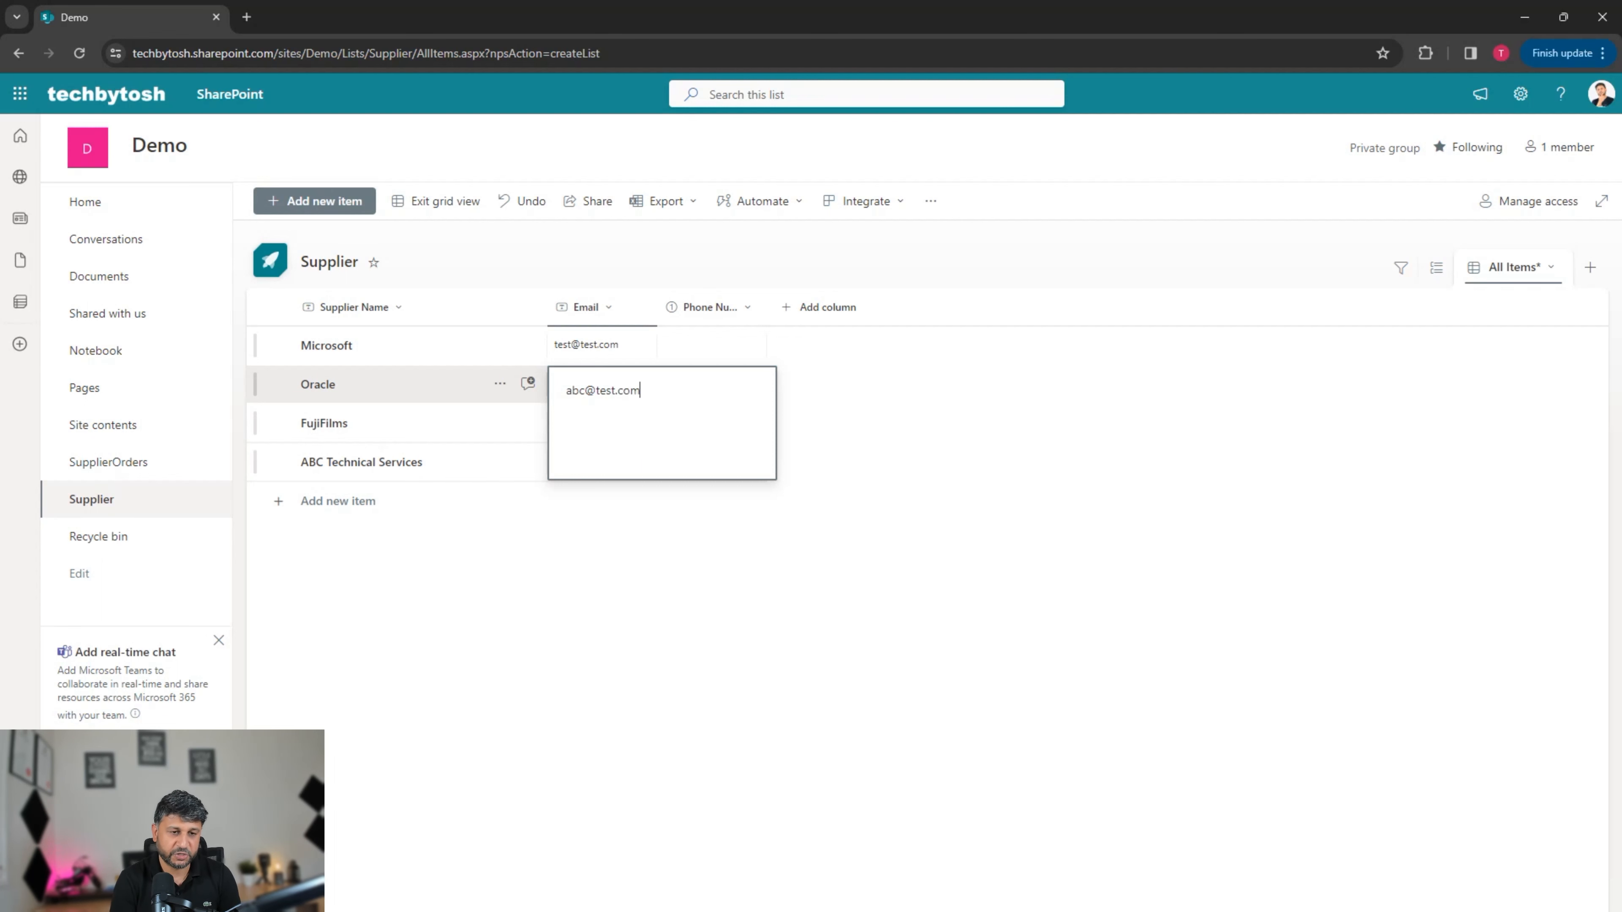
pyautogui.click(651, 556)
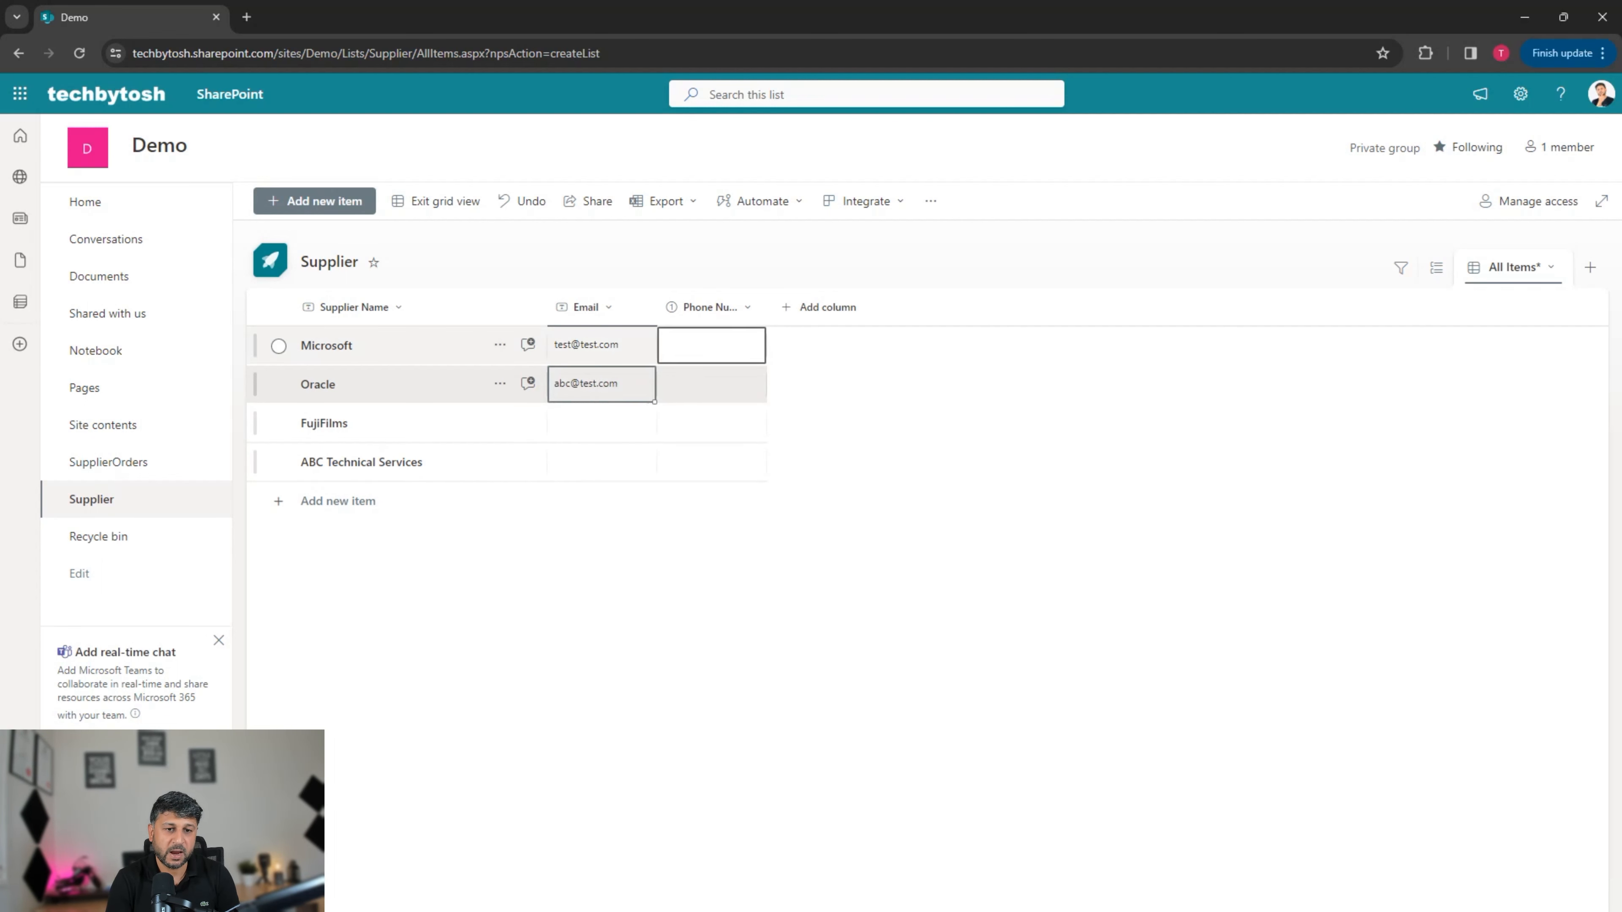
pyautogui.click(711, 345)
pyautogui.write('23232323232')
pyautogui.click(602, 422)
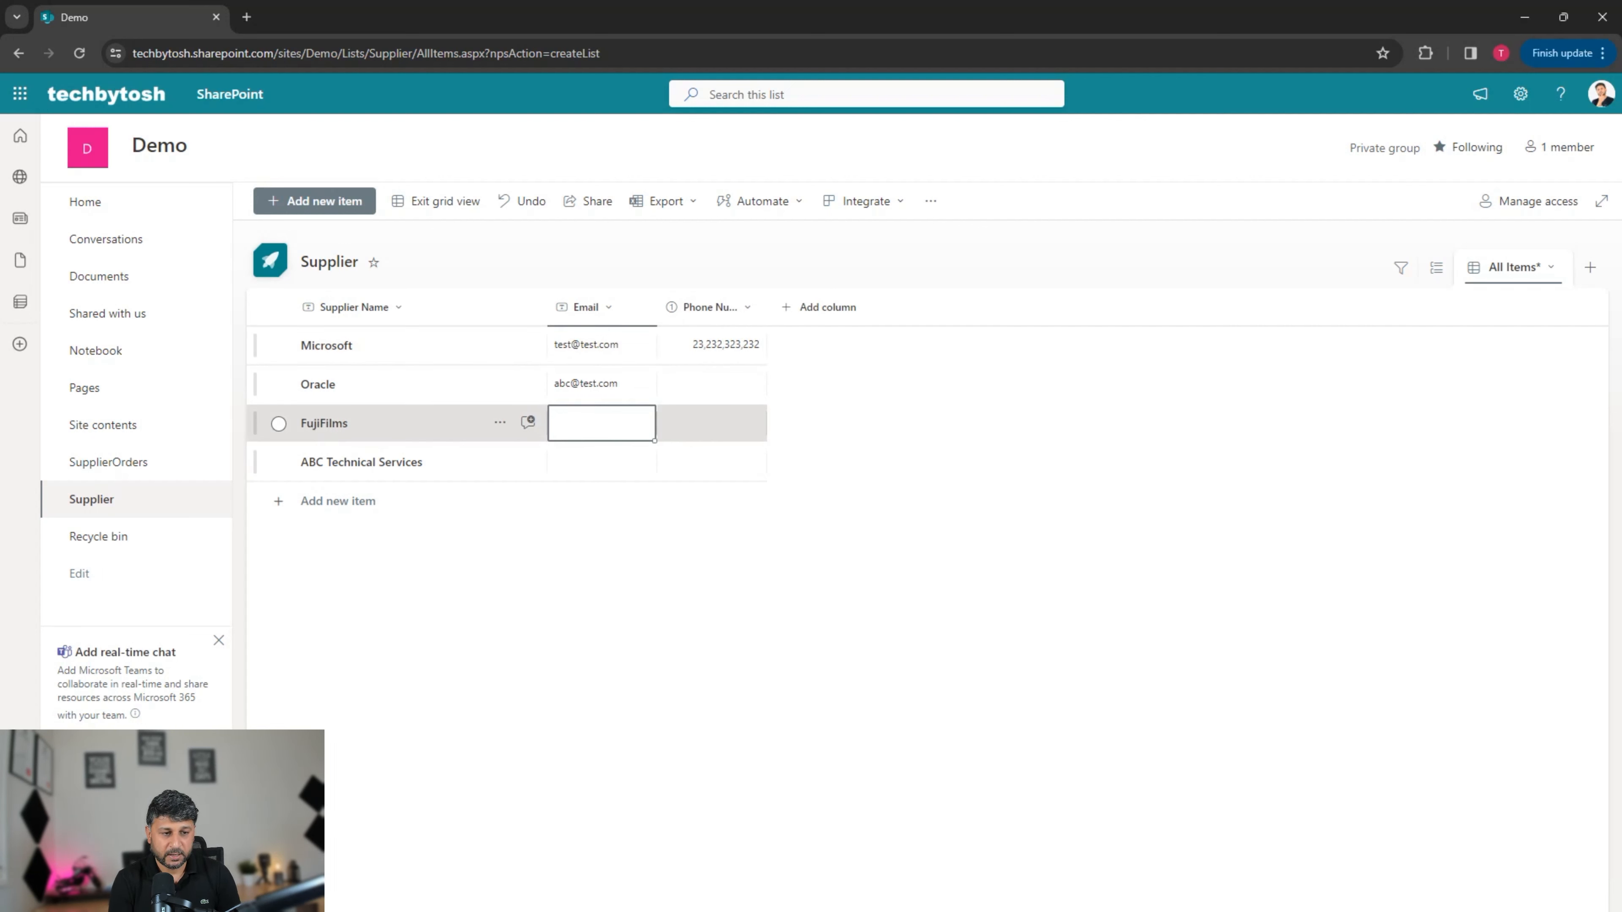
pyautogui.write('ye')
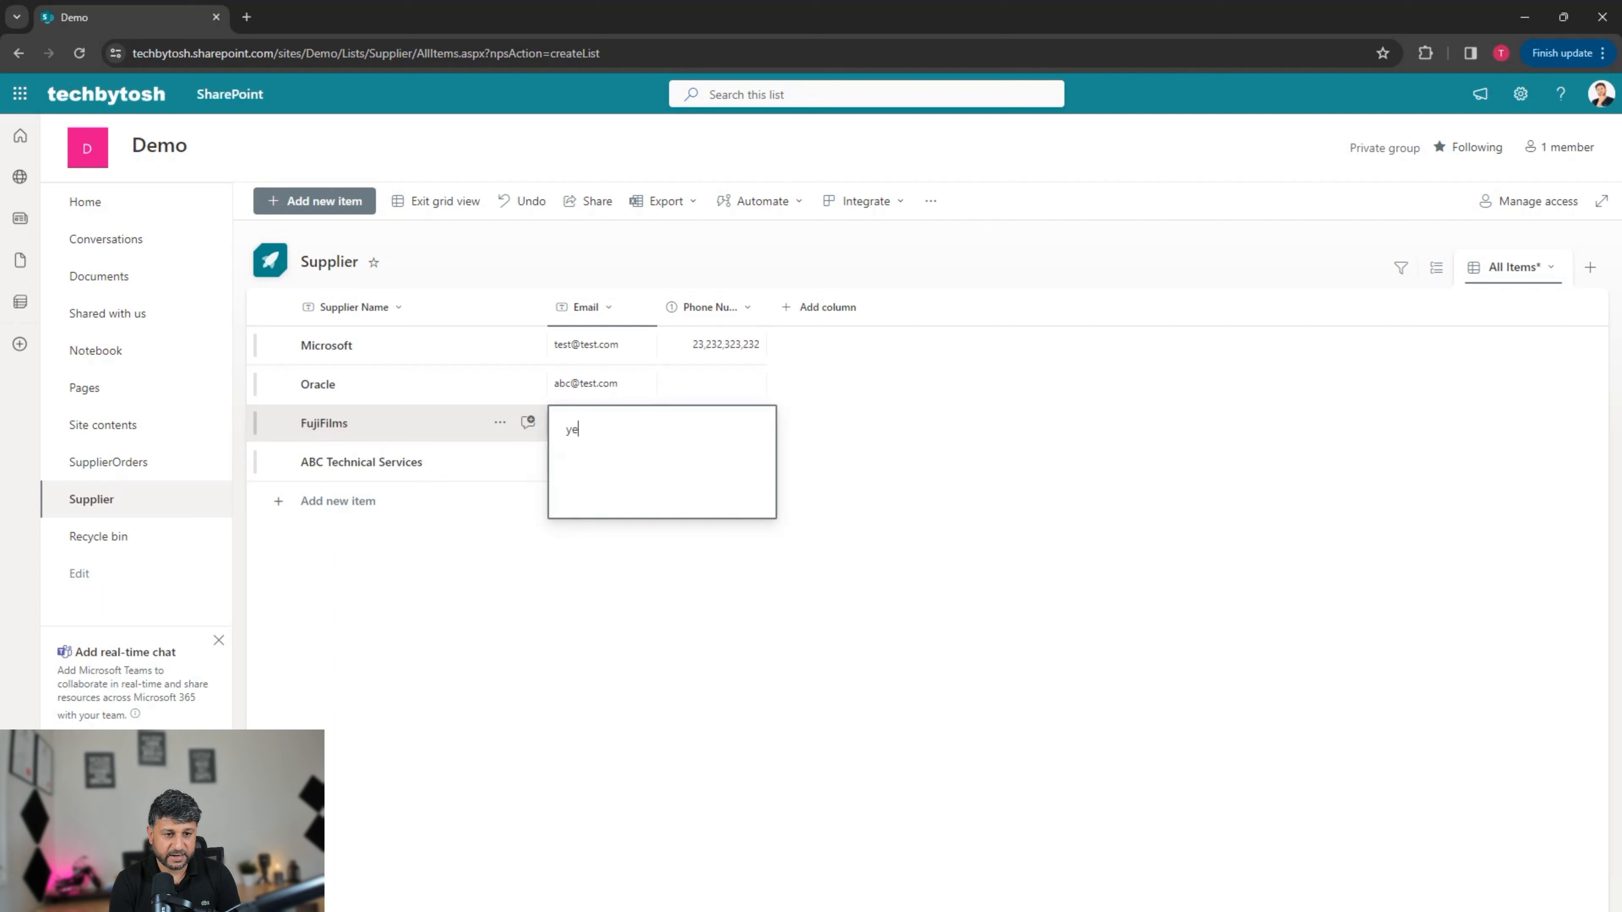
pyautogui.press('BackSpace')
pyautogui.press('BackSpace')
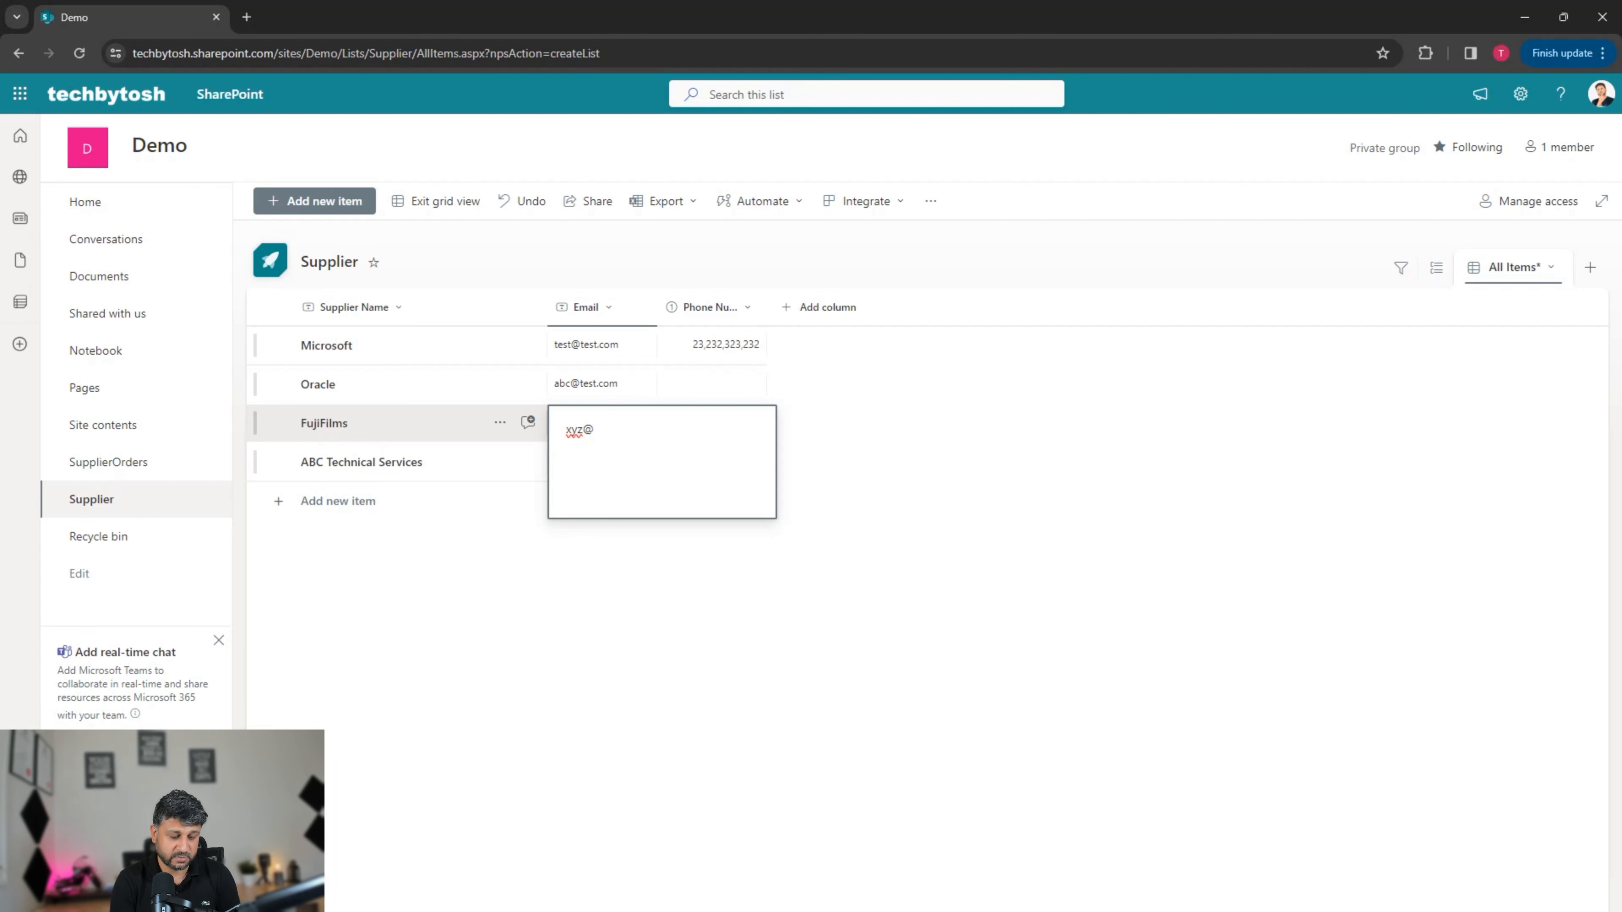
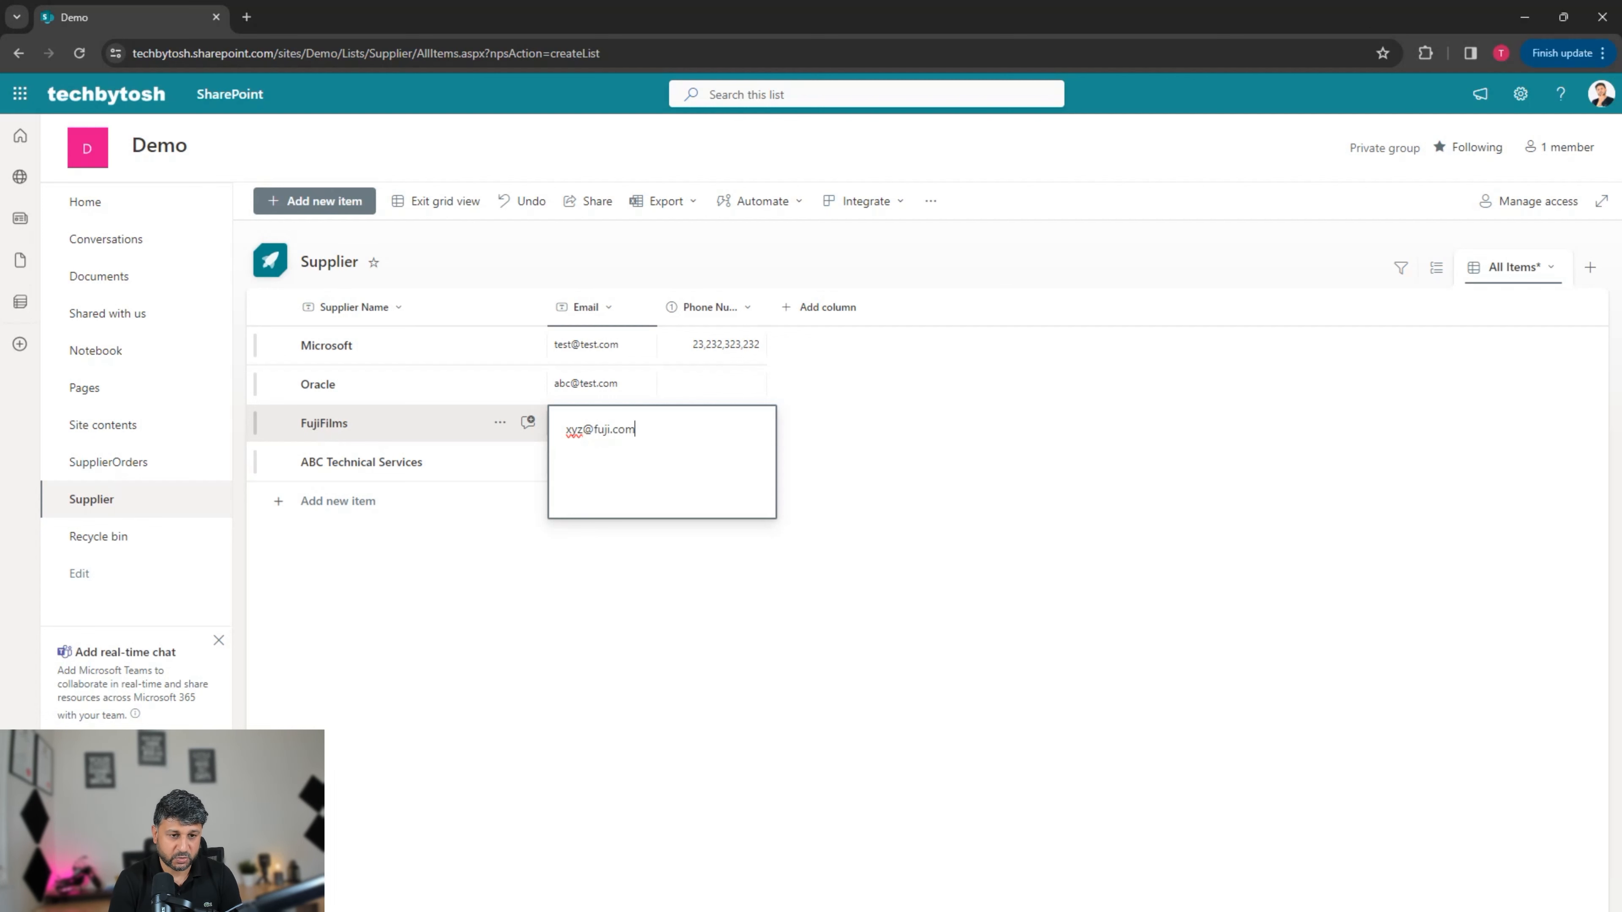
pyautogui.press('Tab')
pyautogui.click(586, 200)
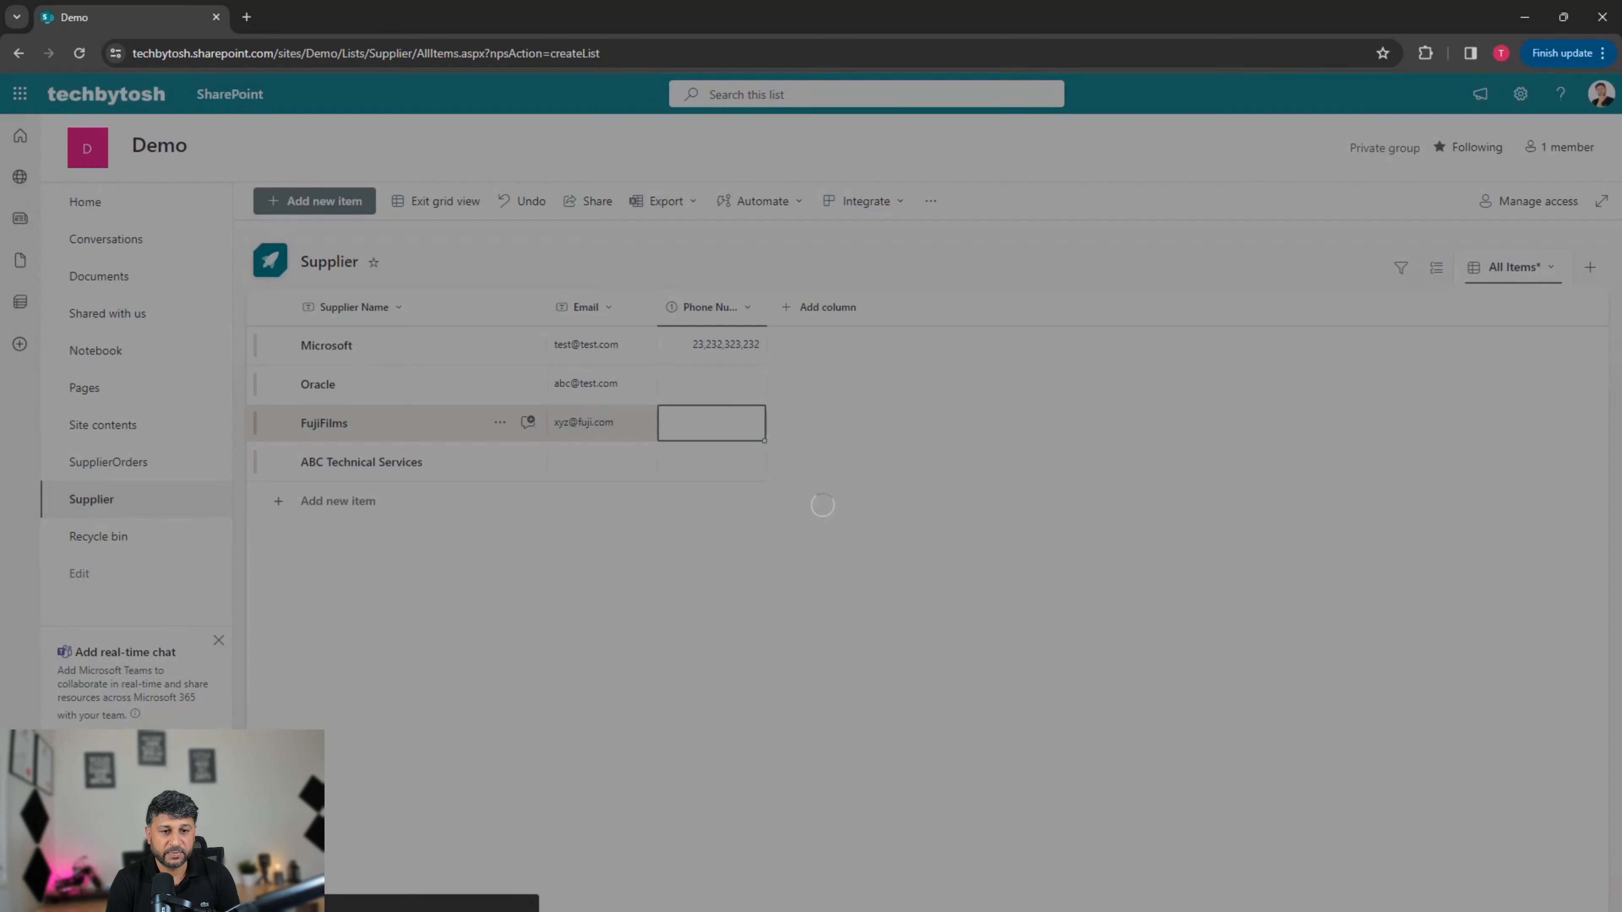
pyautogui.click(979, 390)
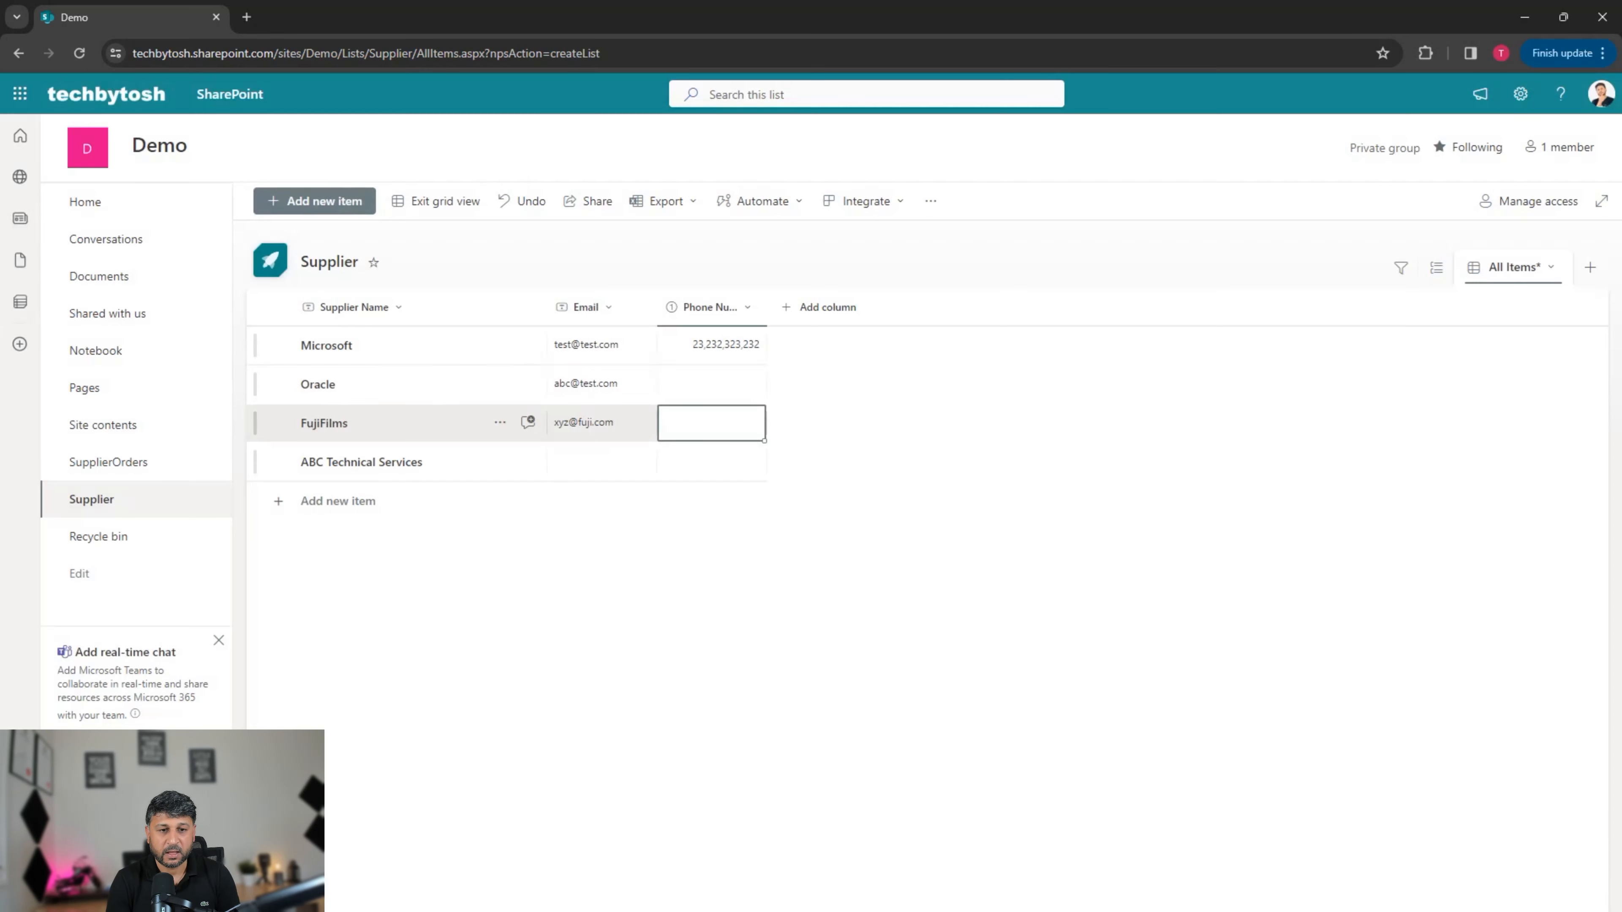
# Step: Fill in phone numbers for Oracle, FujiFilms and ABC Technical Services, plus ABC's email
pyautogui.click(711, 383)
pyautogui.write('4342')
pyautogui.press('Return')
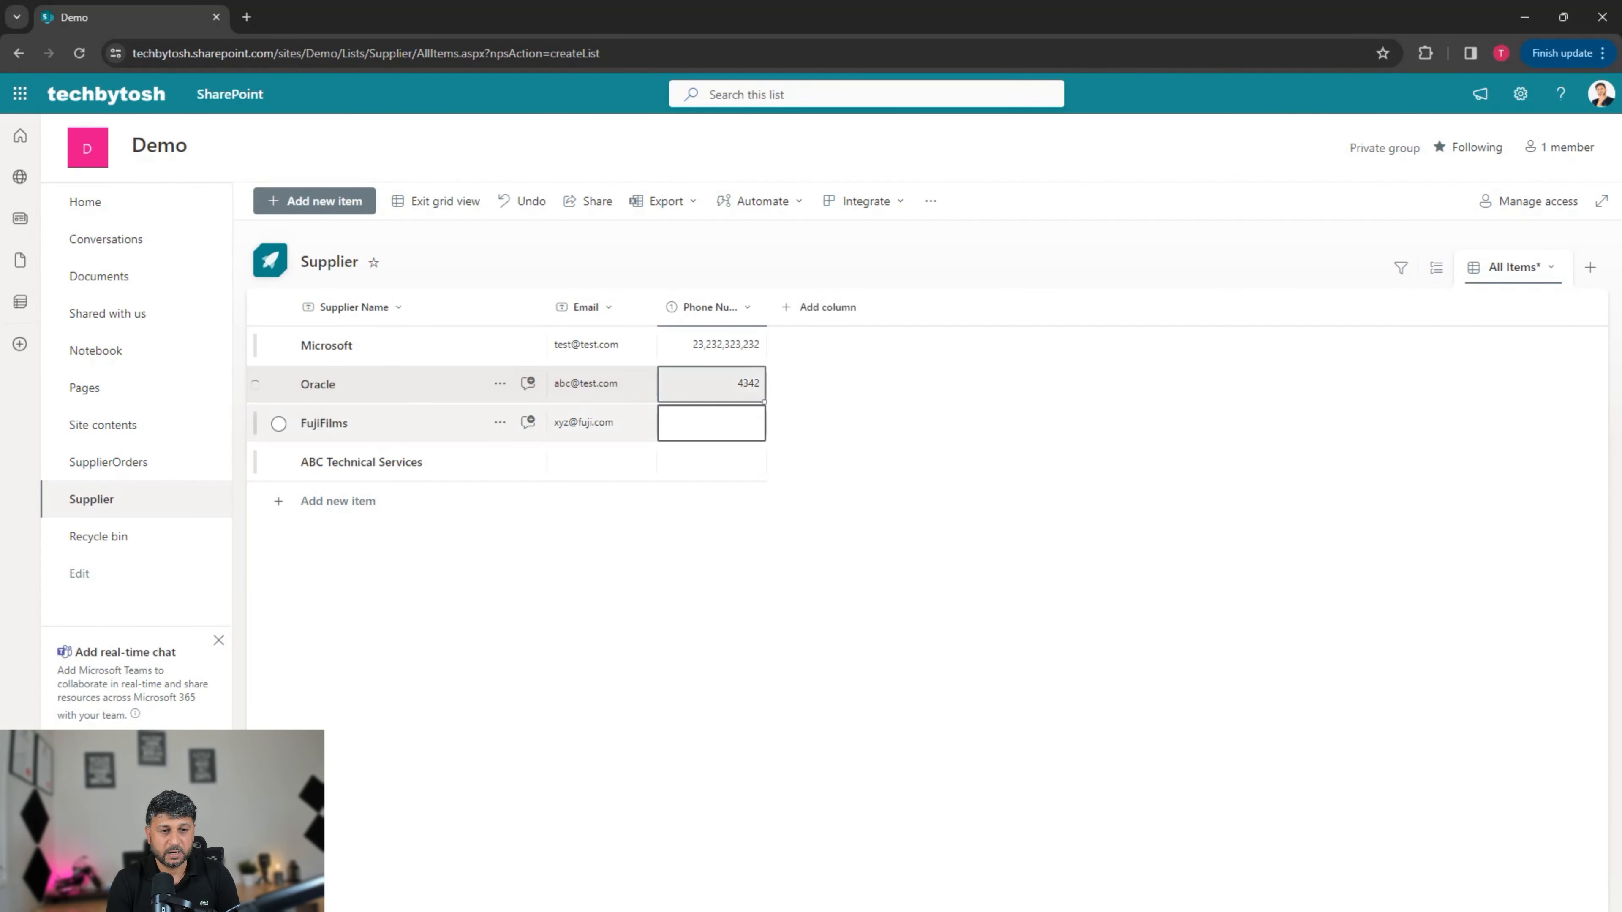
pyautogui.write('32434')
pyautogui.press('Return')
pyautogui.write('242342')
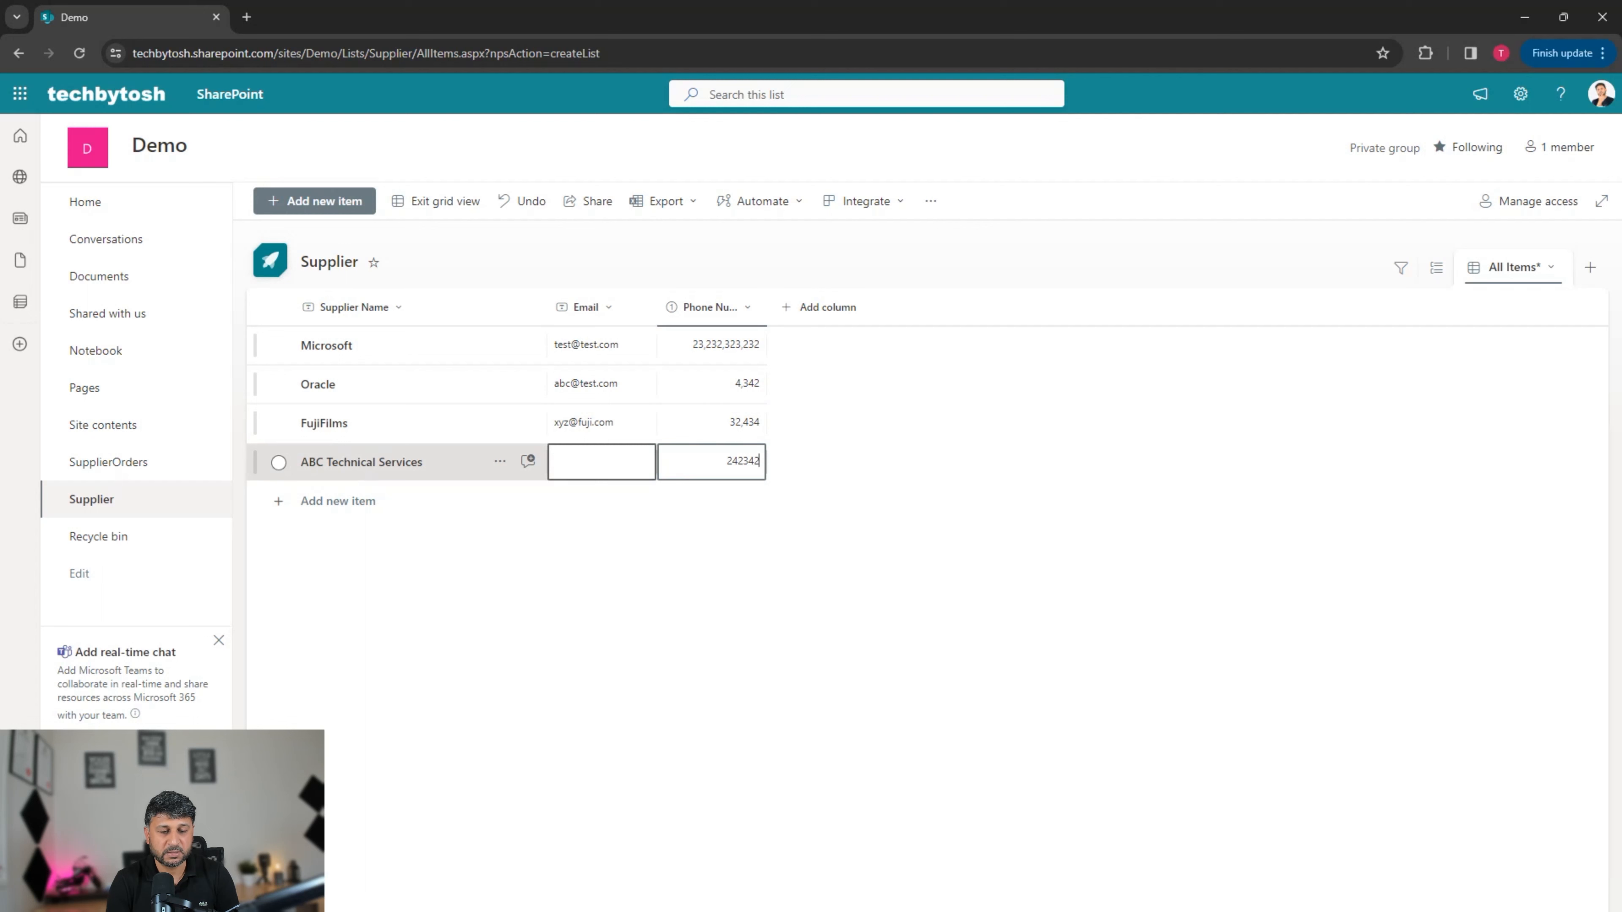
pyautogui.click(600, 461)
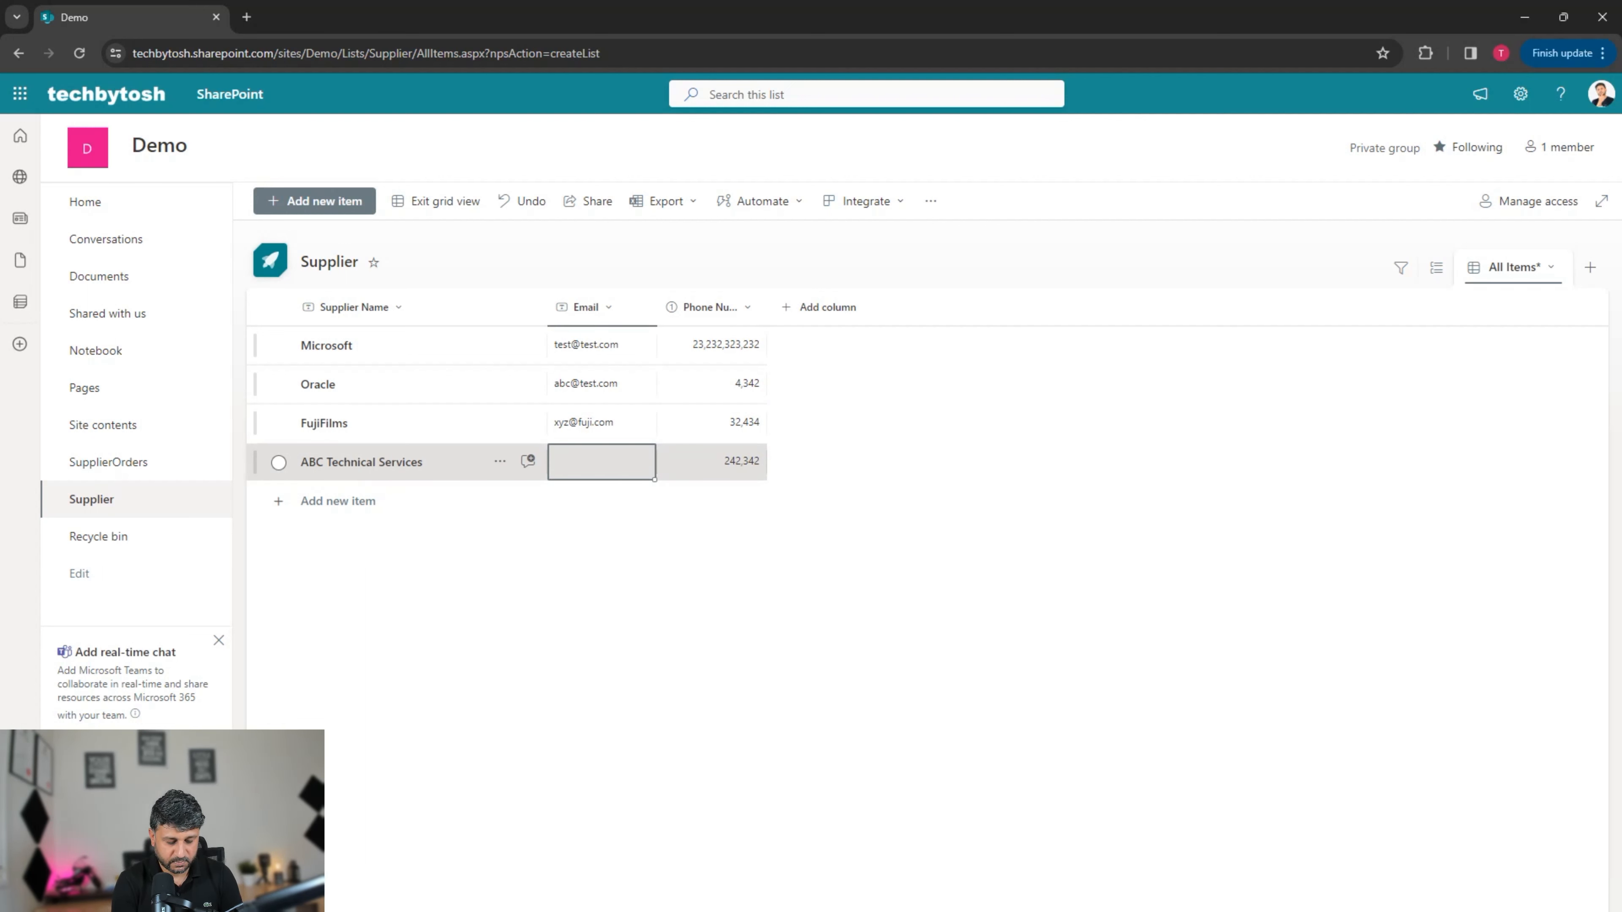
pyautogui.write('RRR')
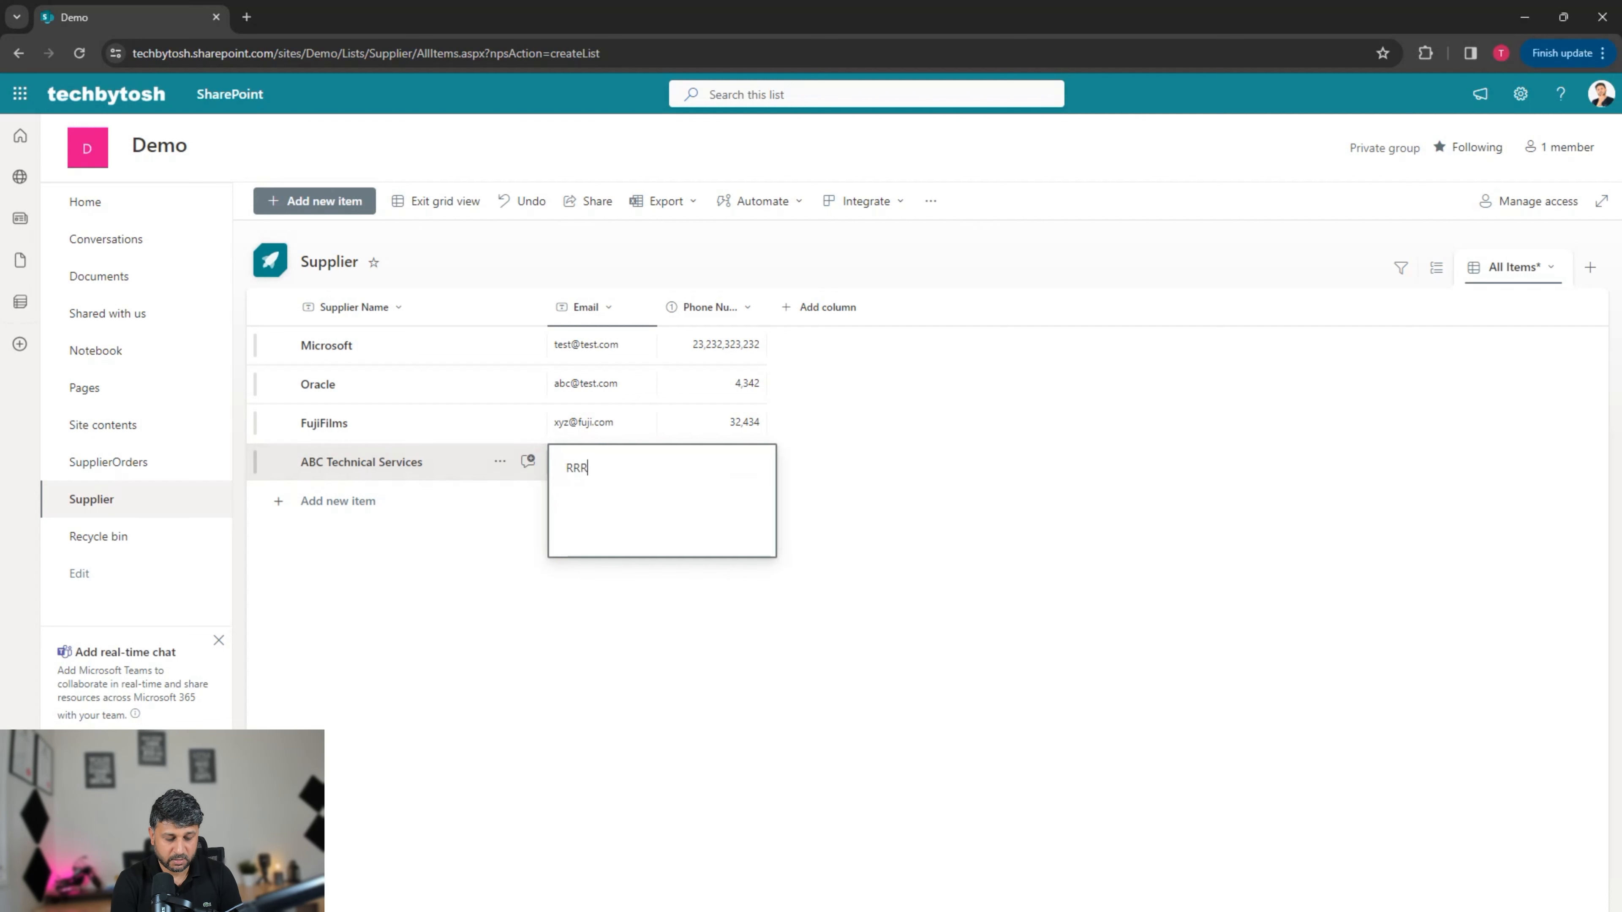
pyautogui.write('@rrr')
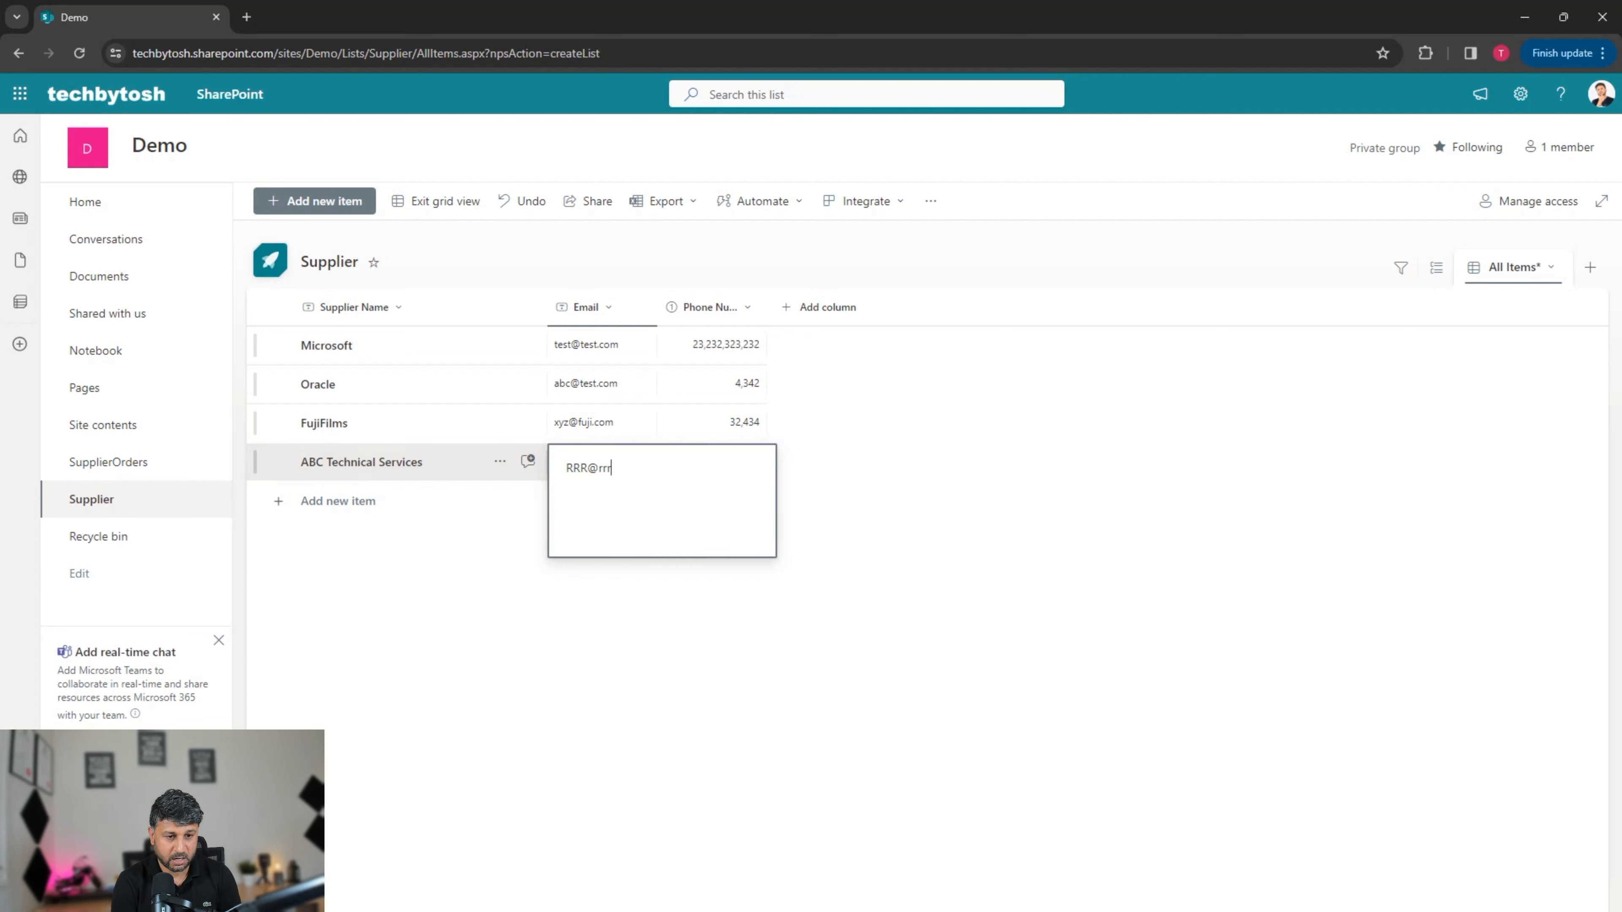
pyautogui.write('.com')
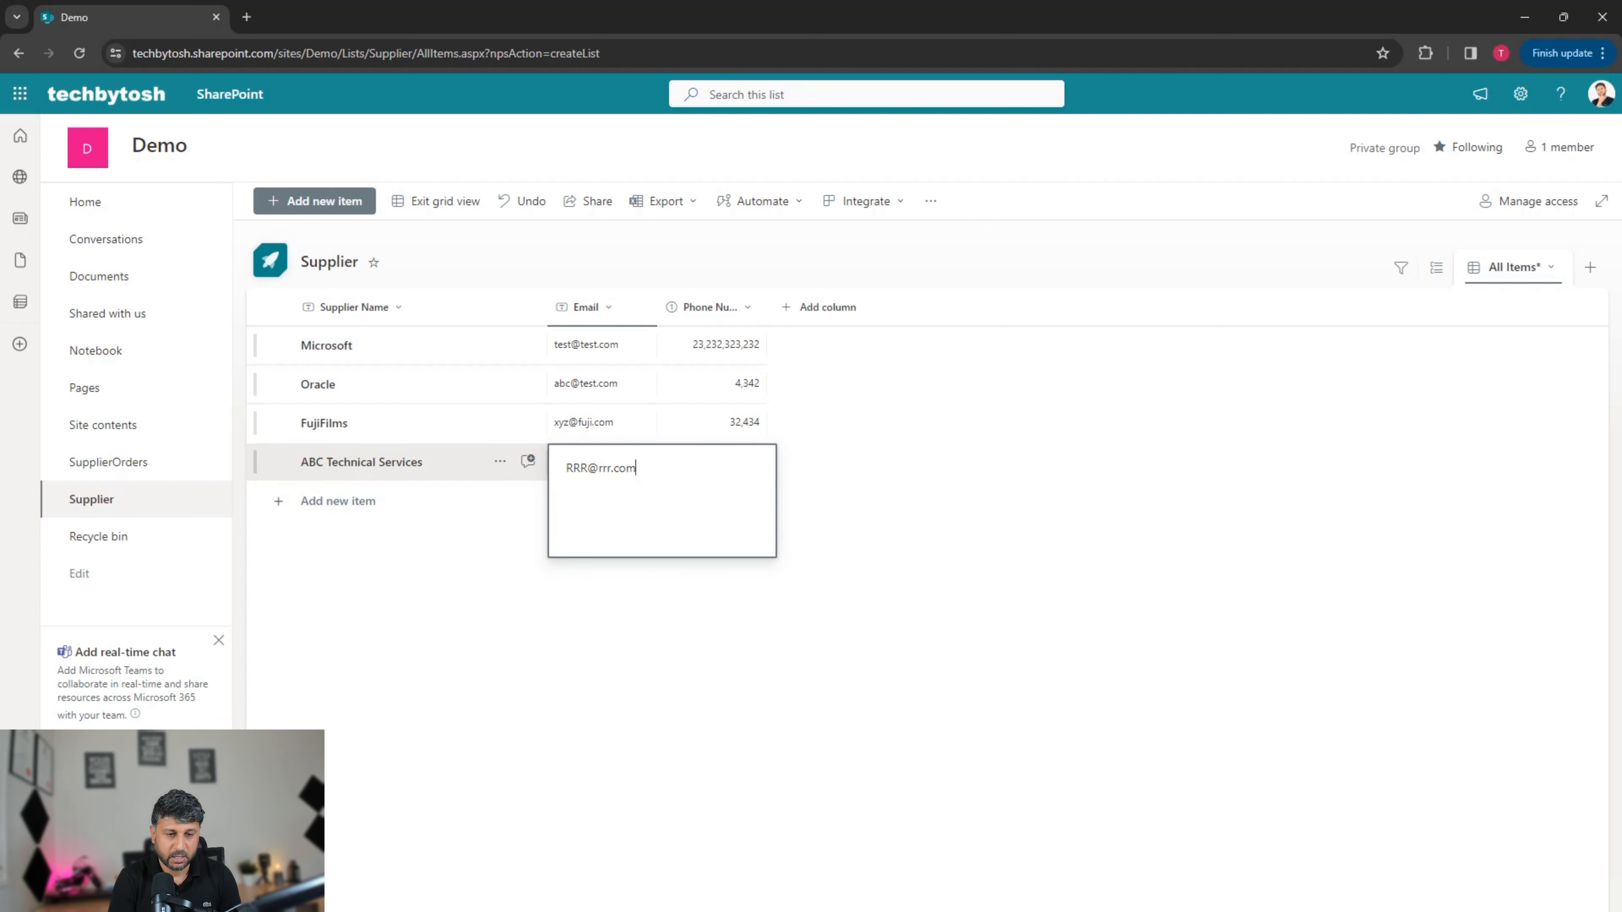
pyautogui.press('Return')
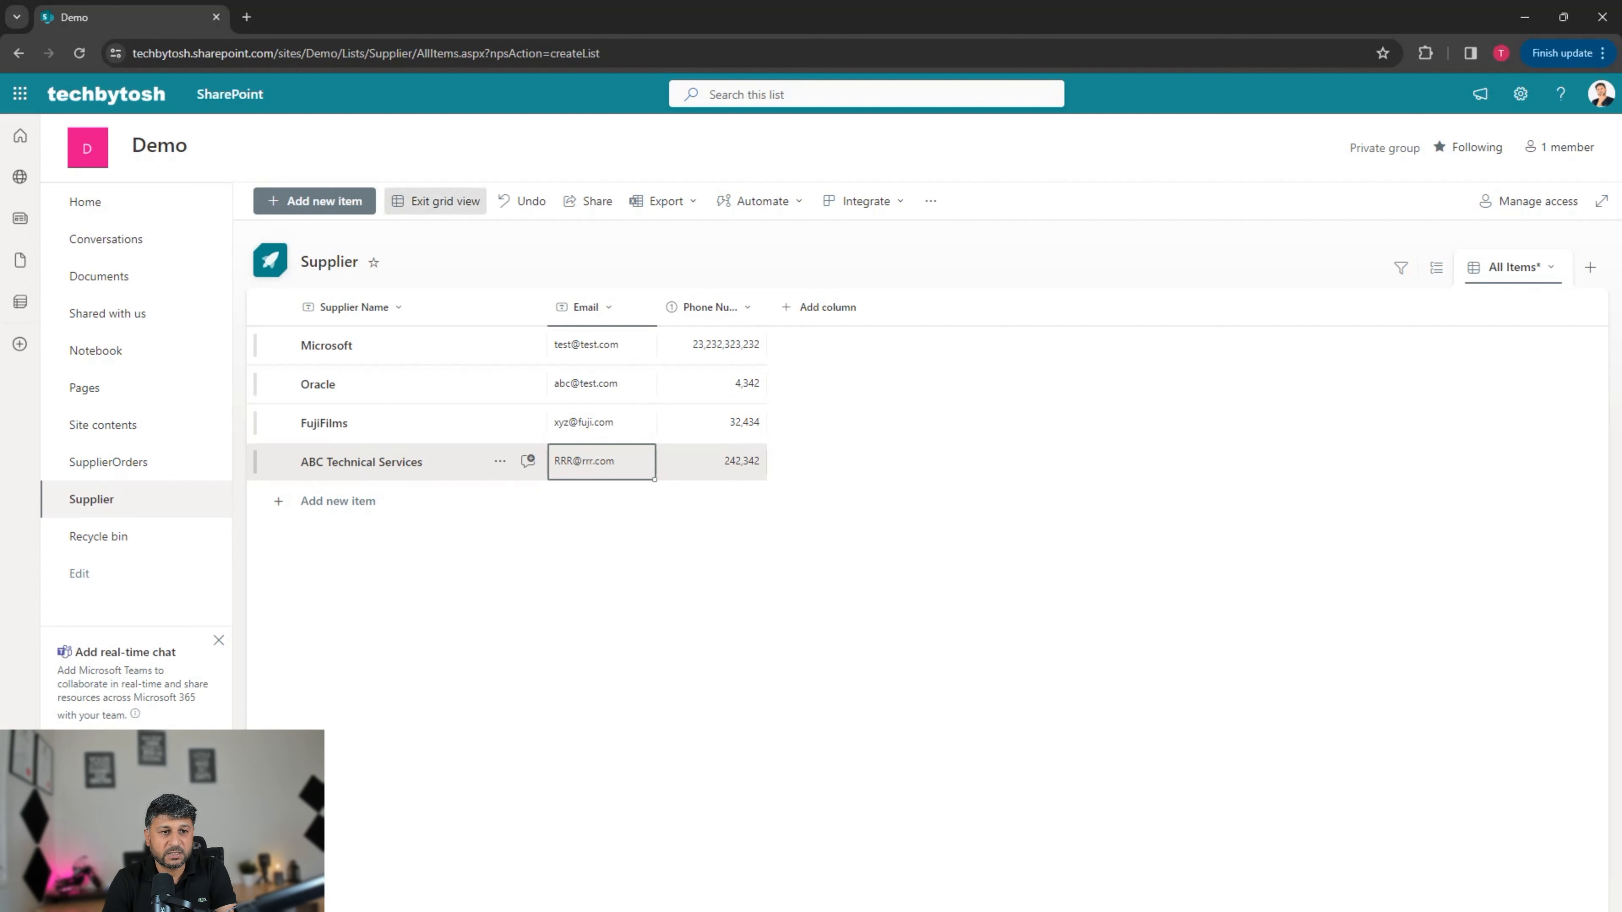
# Step: Exit grid view on the Supplier list and return to the Demo site home page
pyautogui.click(436, 201)
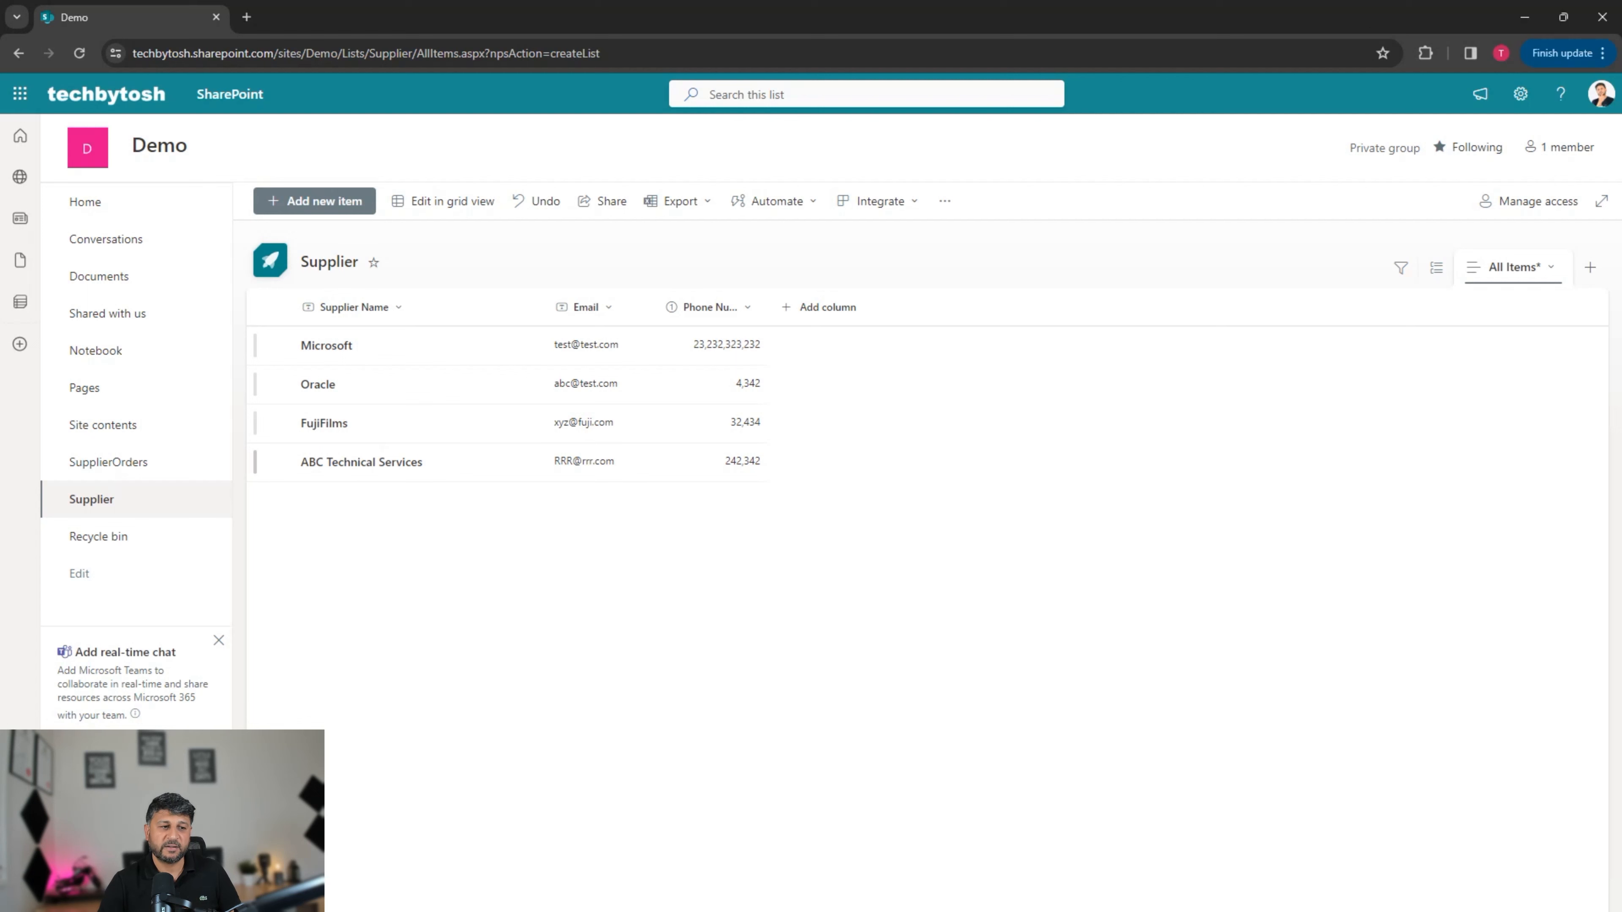
pyautogui.click(85, 201)
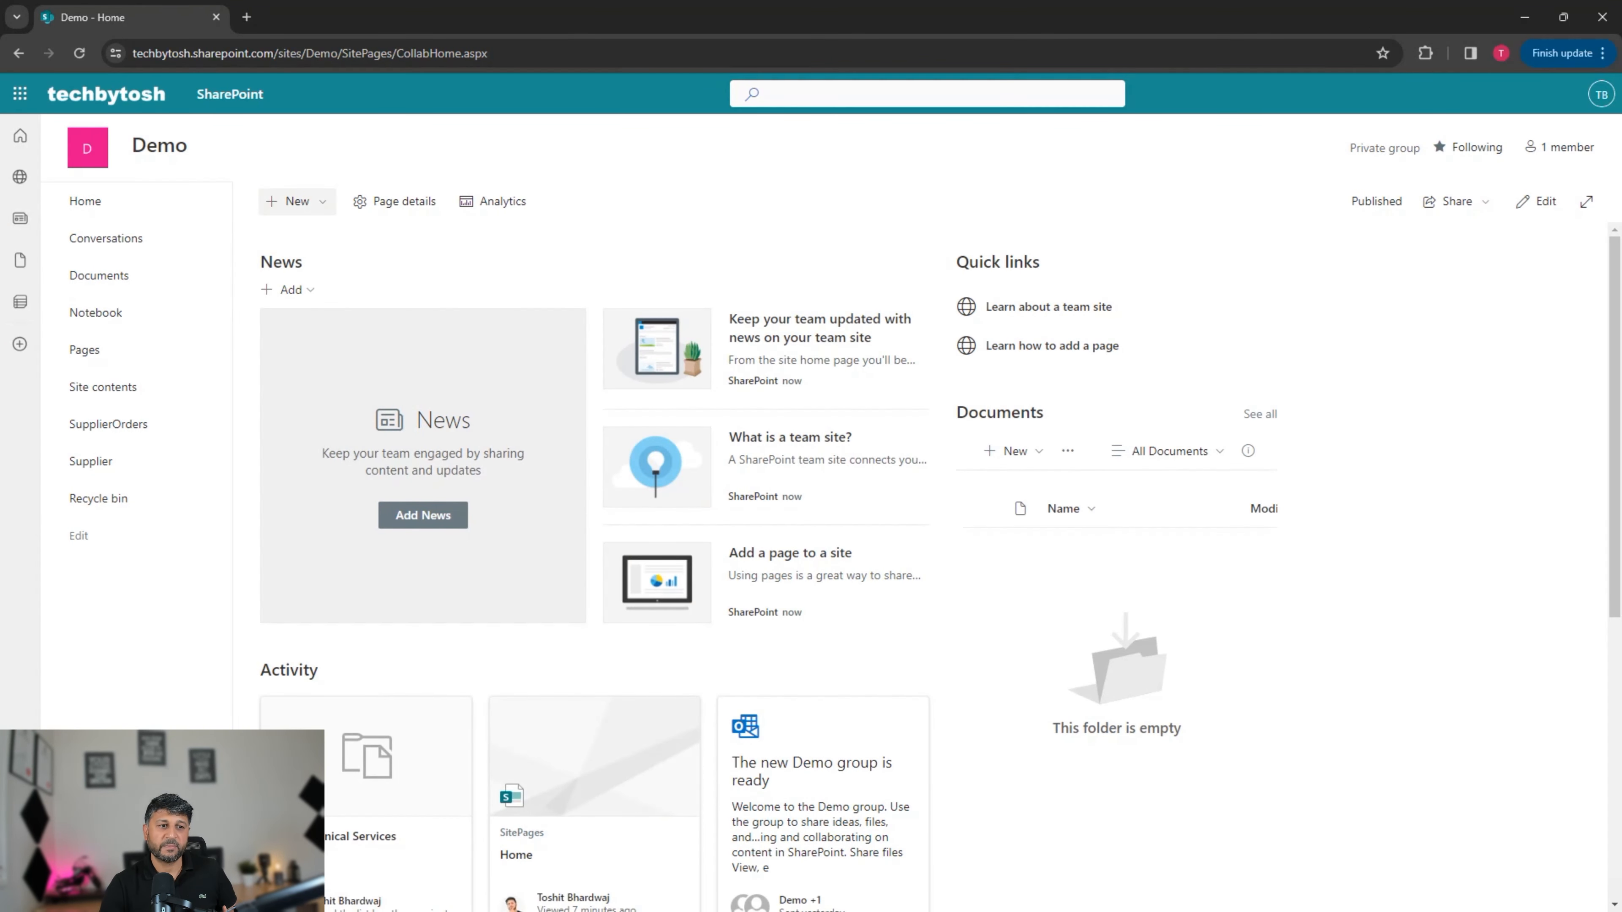
# Step: Create a blank list called Products via New > List > Blank list
pyautogui.click(288, 201)
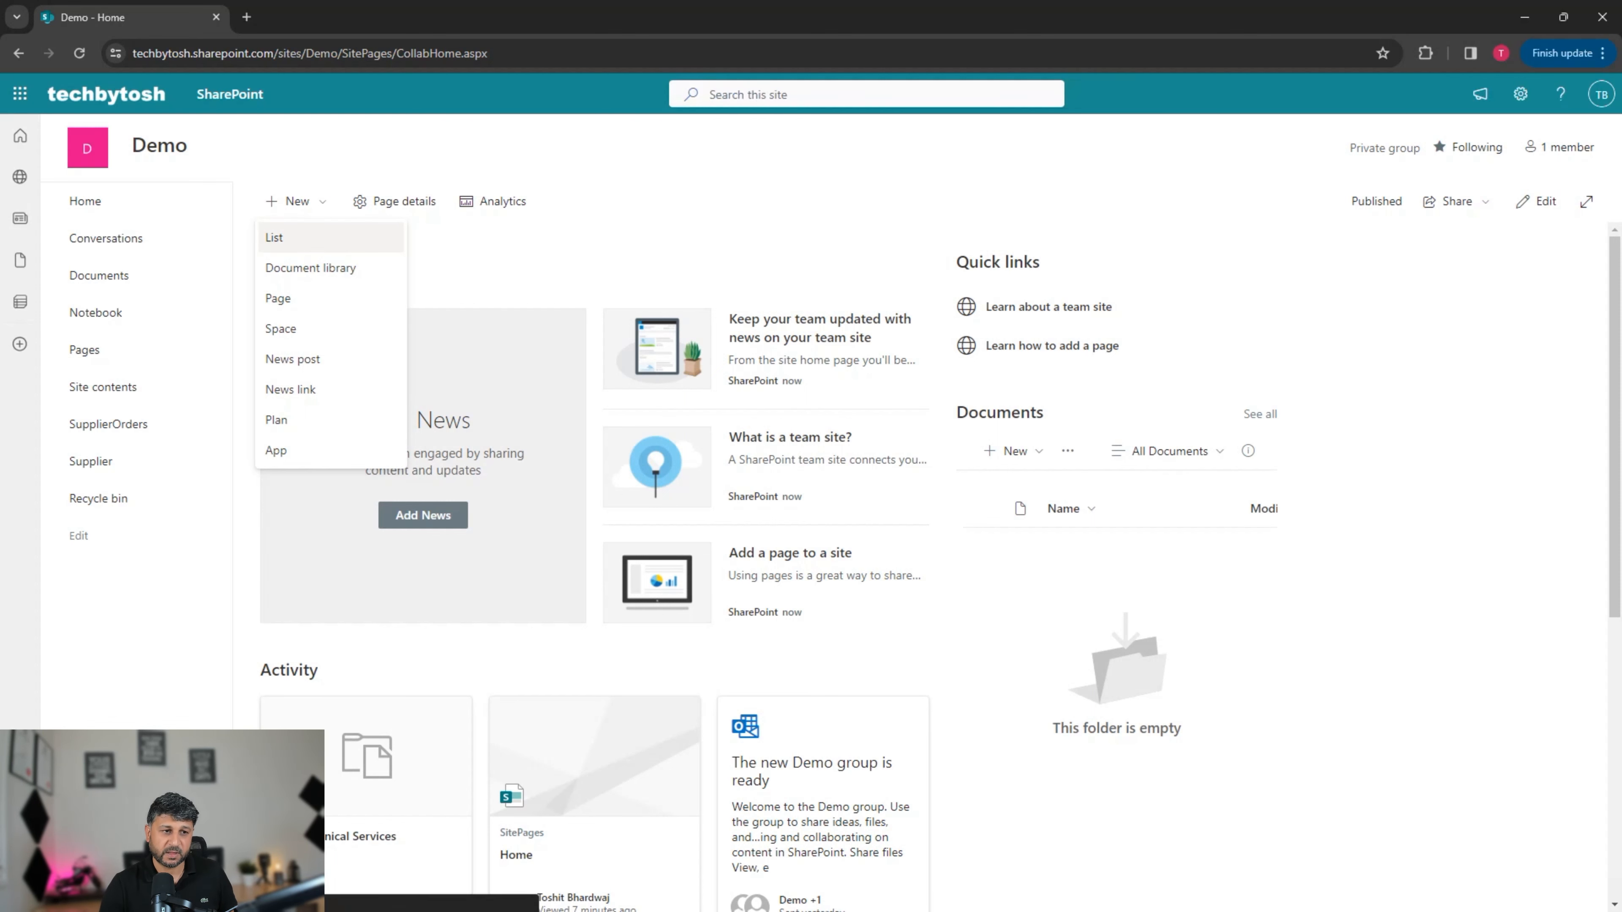
pyautogui.click(275, 237)
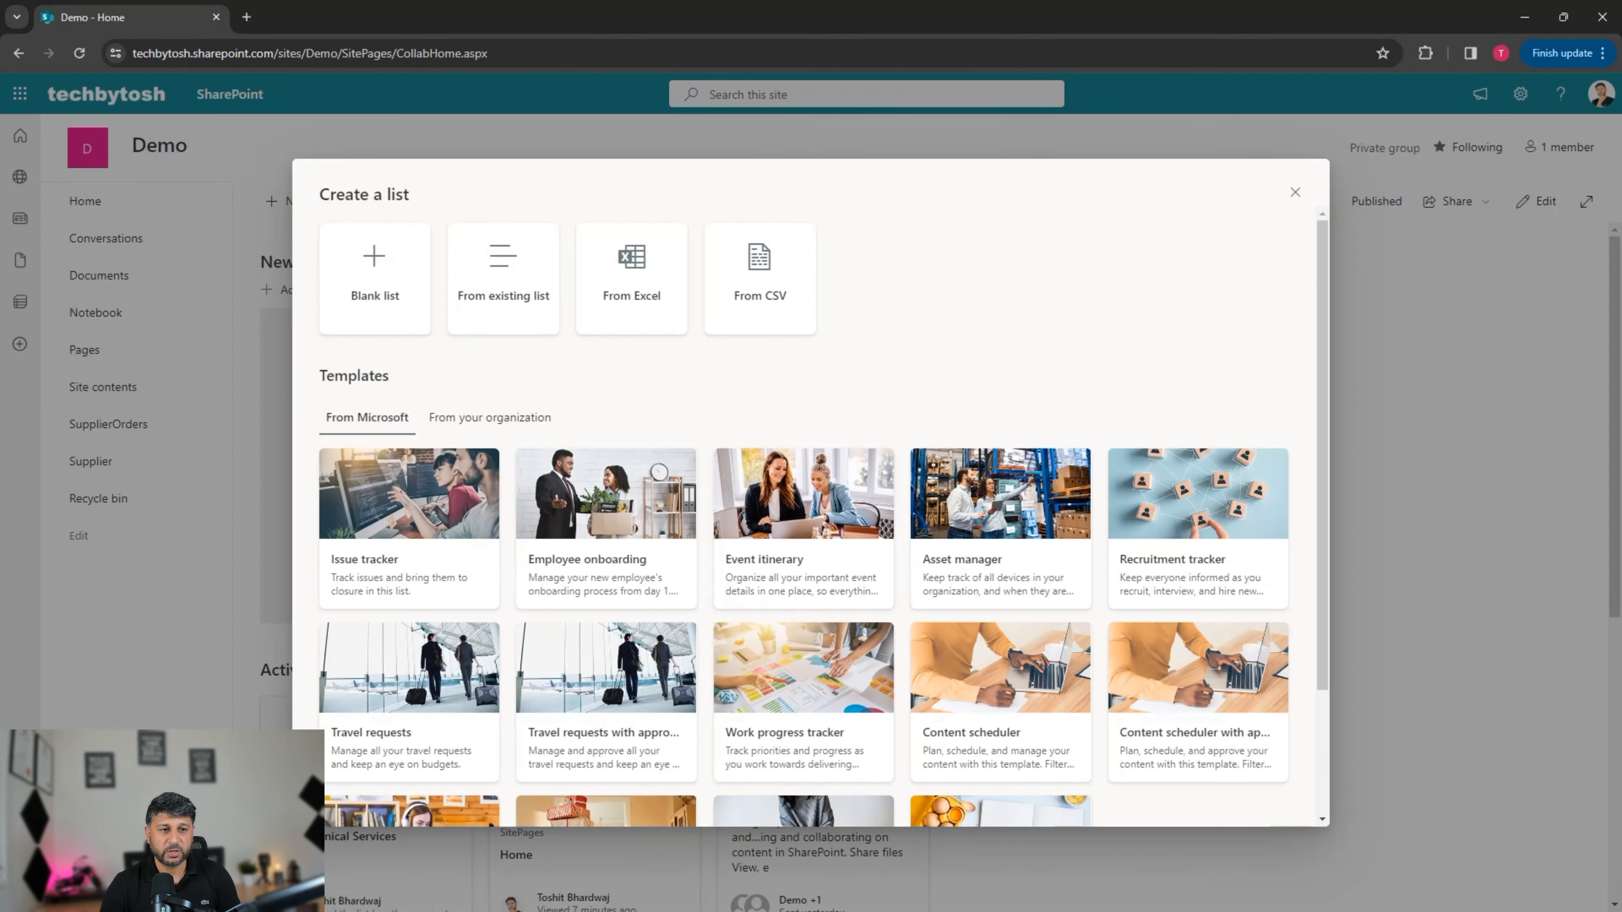
pyautogui.click(375, 278)
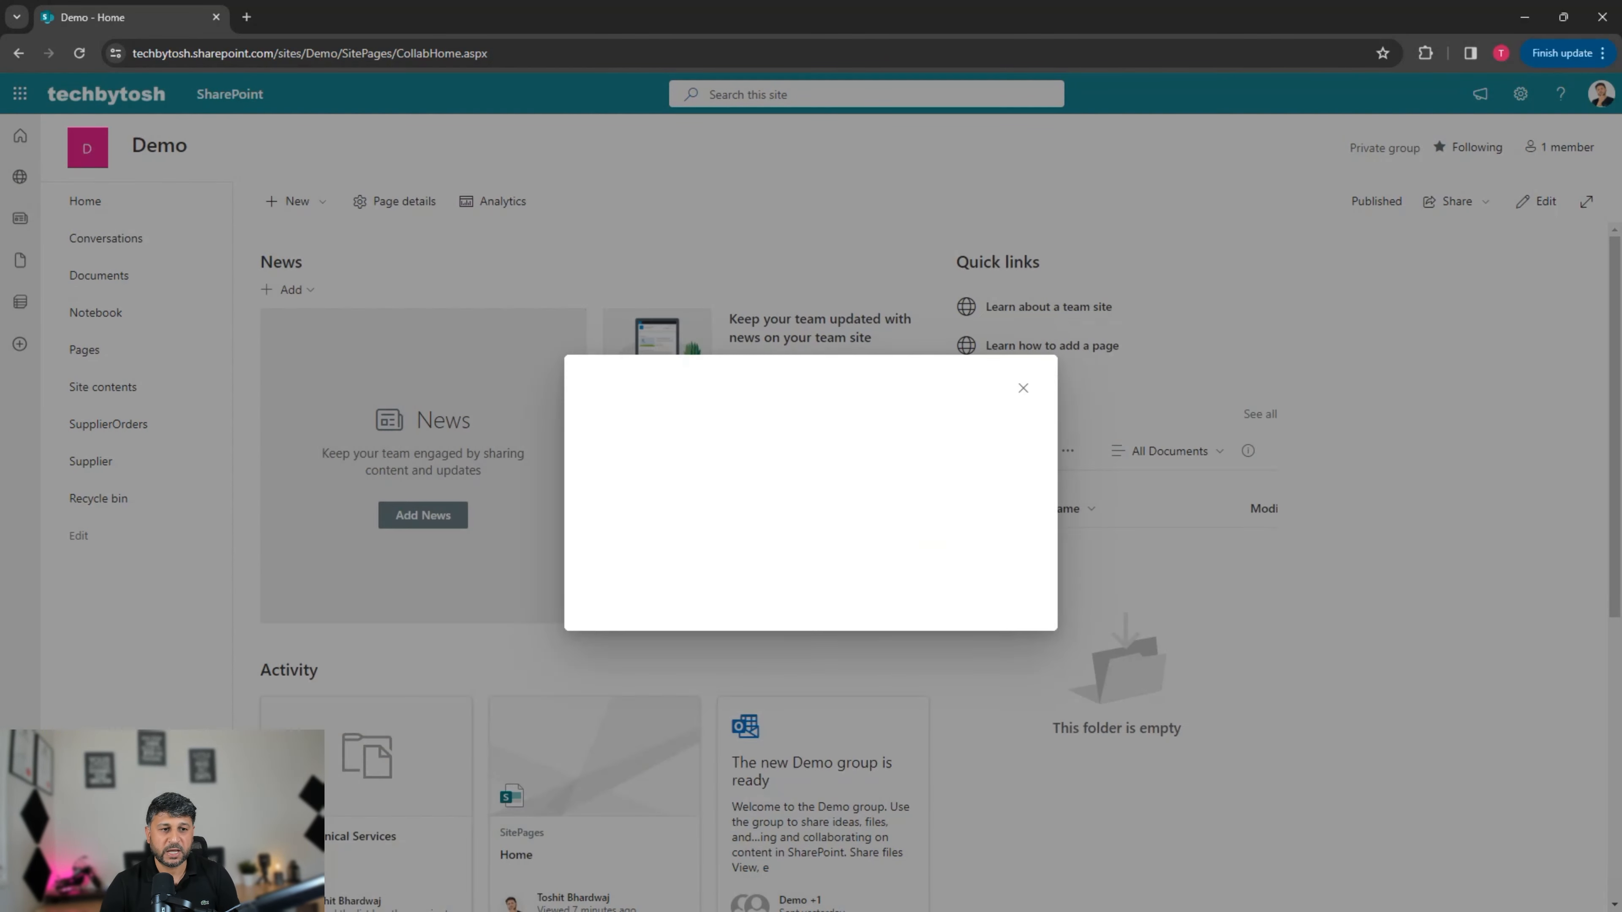
pyautogui.write('Products')
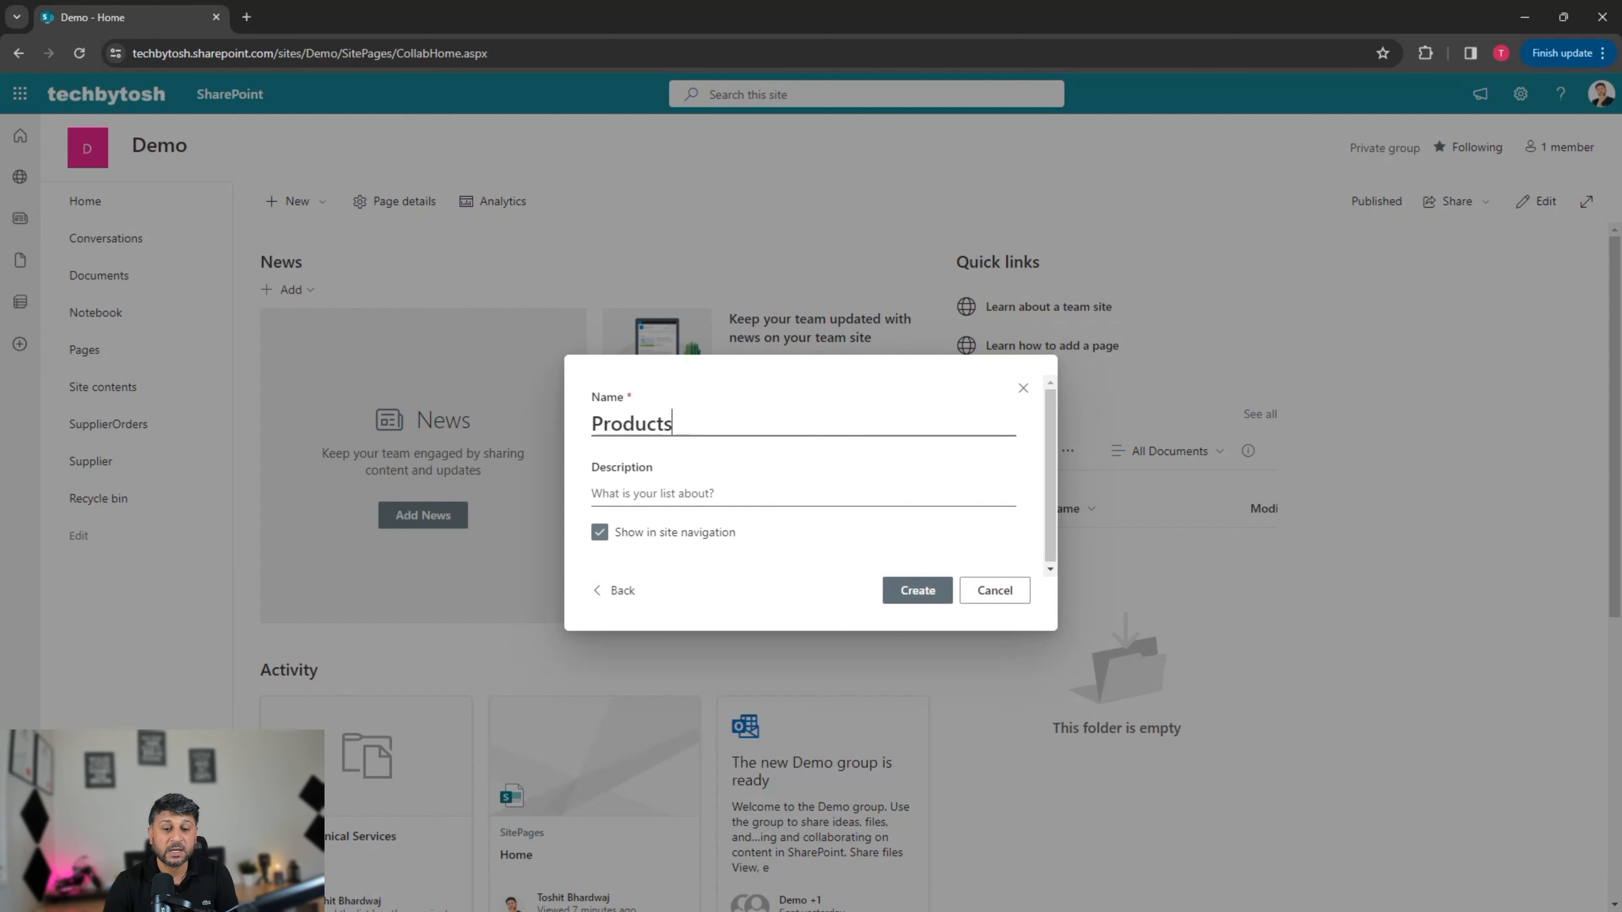
pyautogui.press('Return')
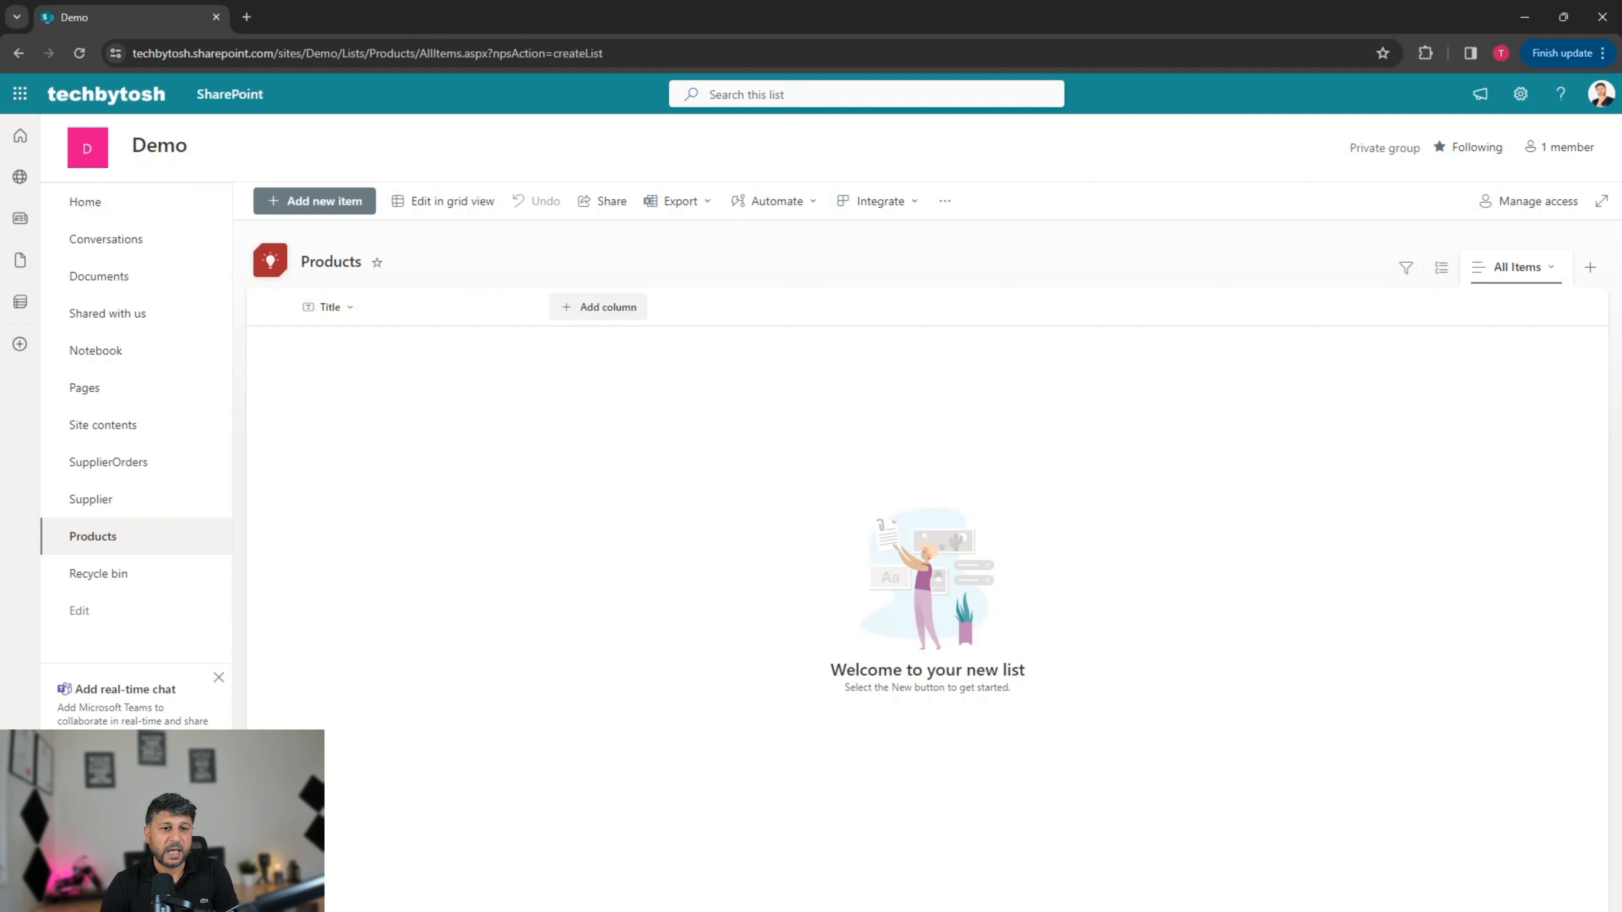
pyautogui.click(600, 307)
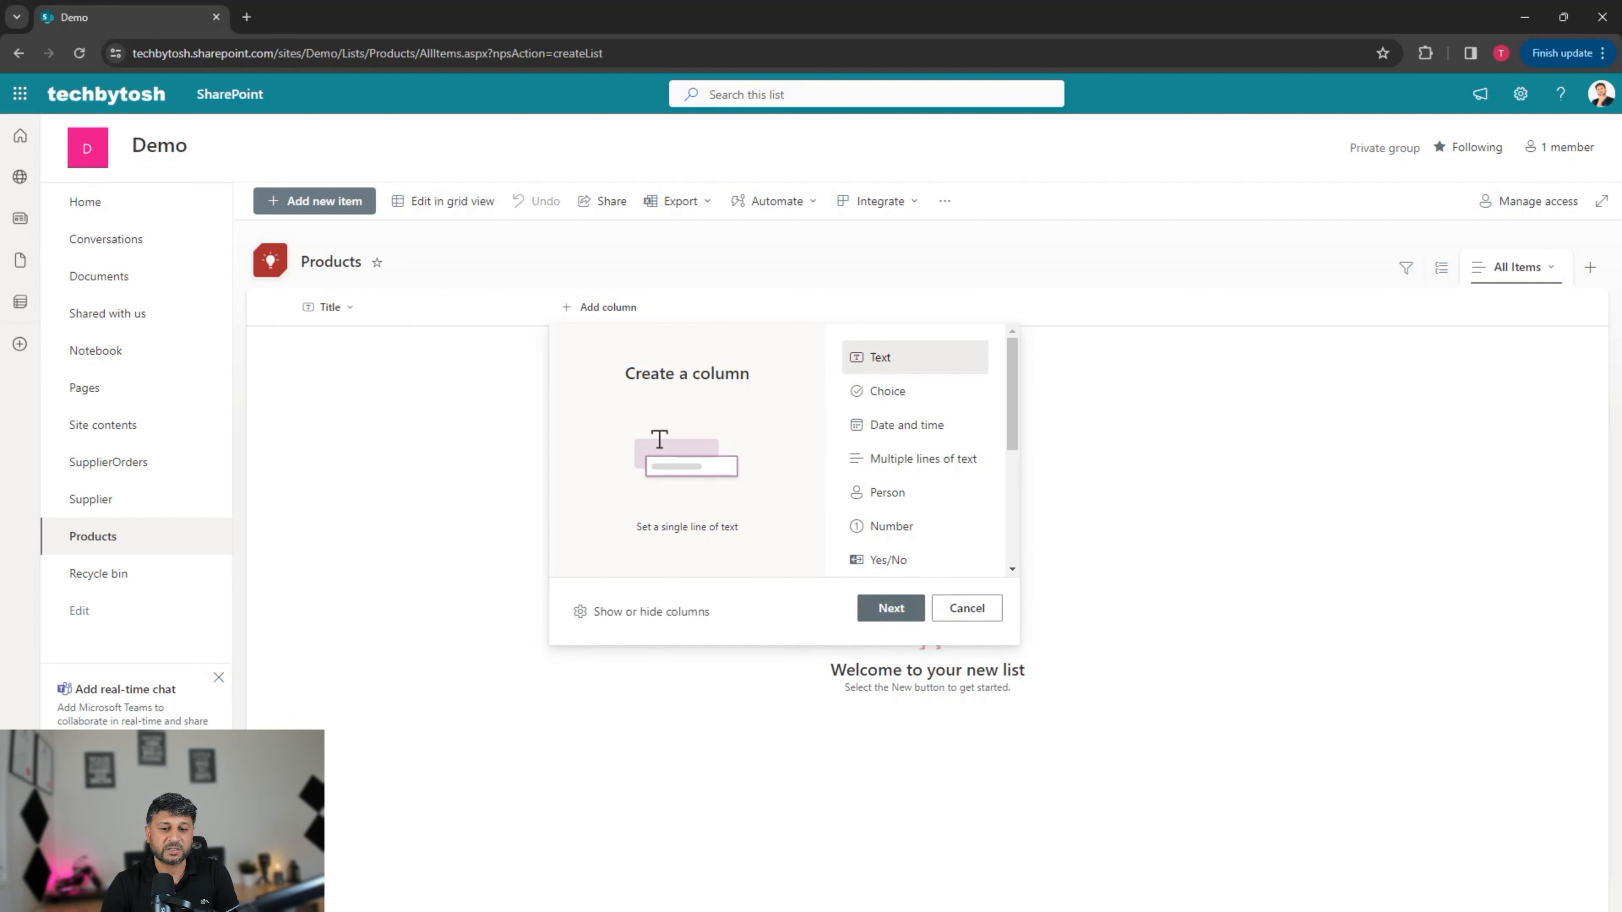
# Step: Create a single-line text column named Comments in the Products list and save it
pyautogui.click(891, 607)
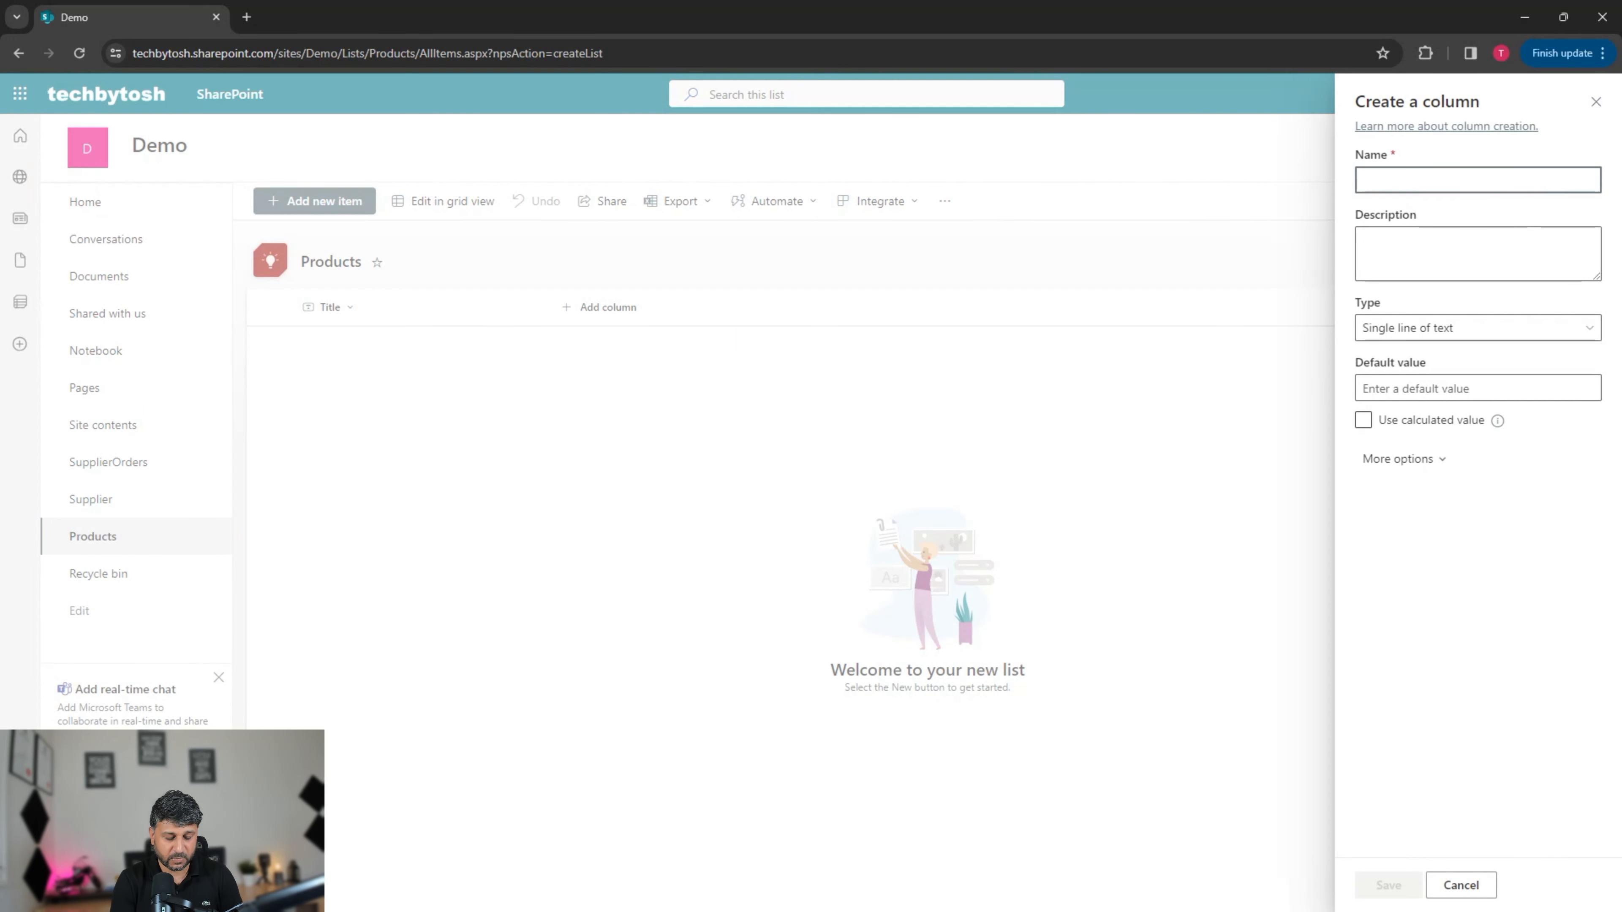
pyautogui.write('Comments')
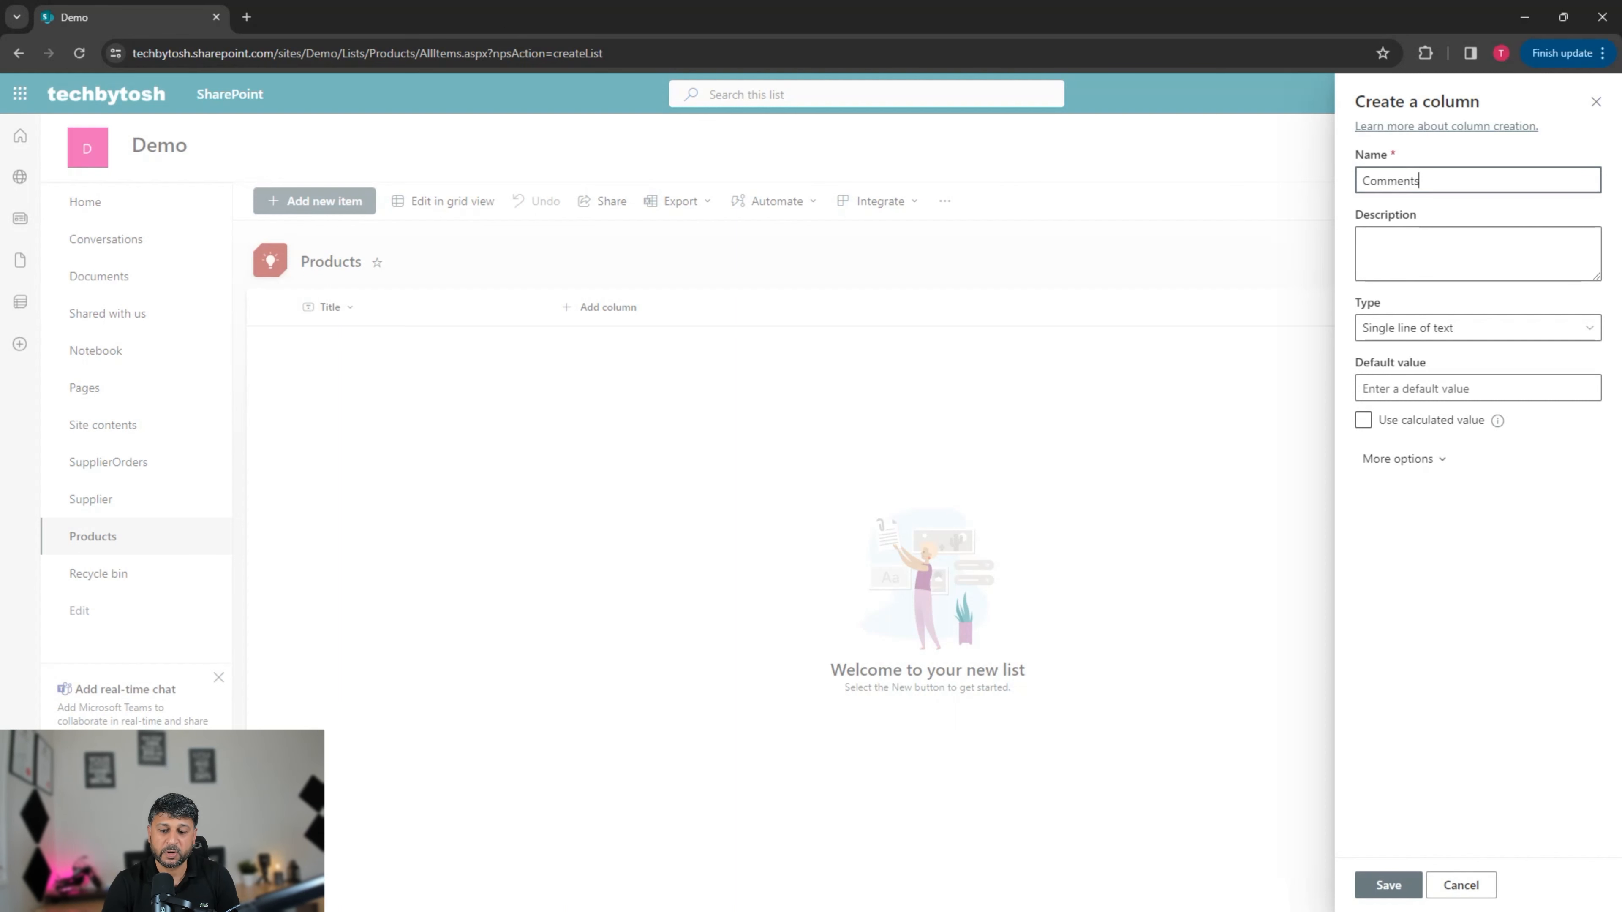
pyautogui.click(1388, 885)
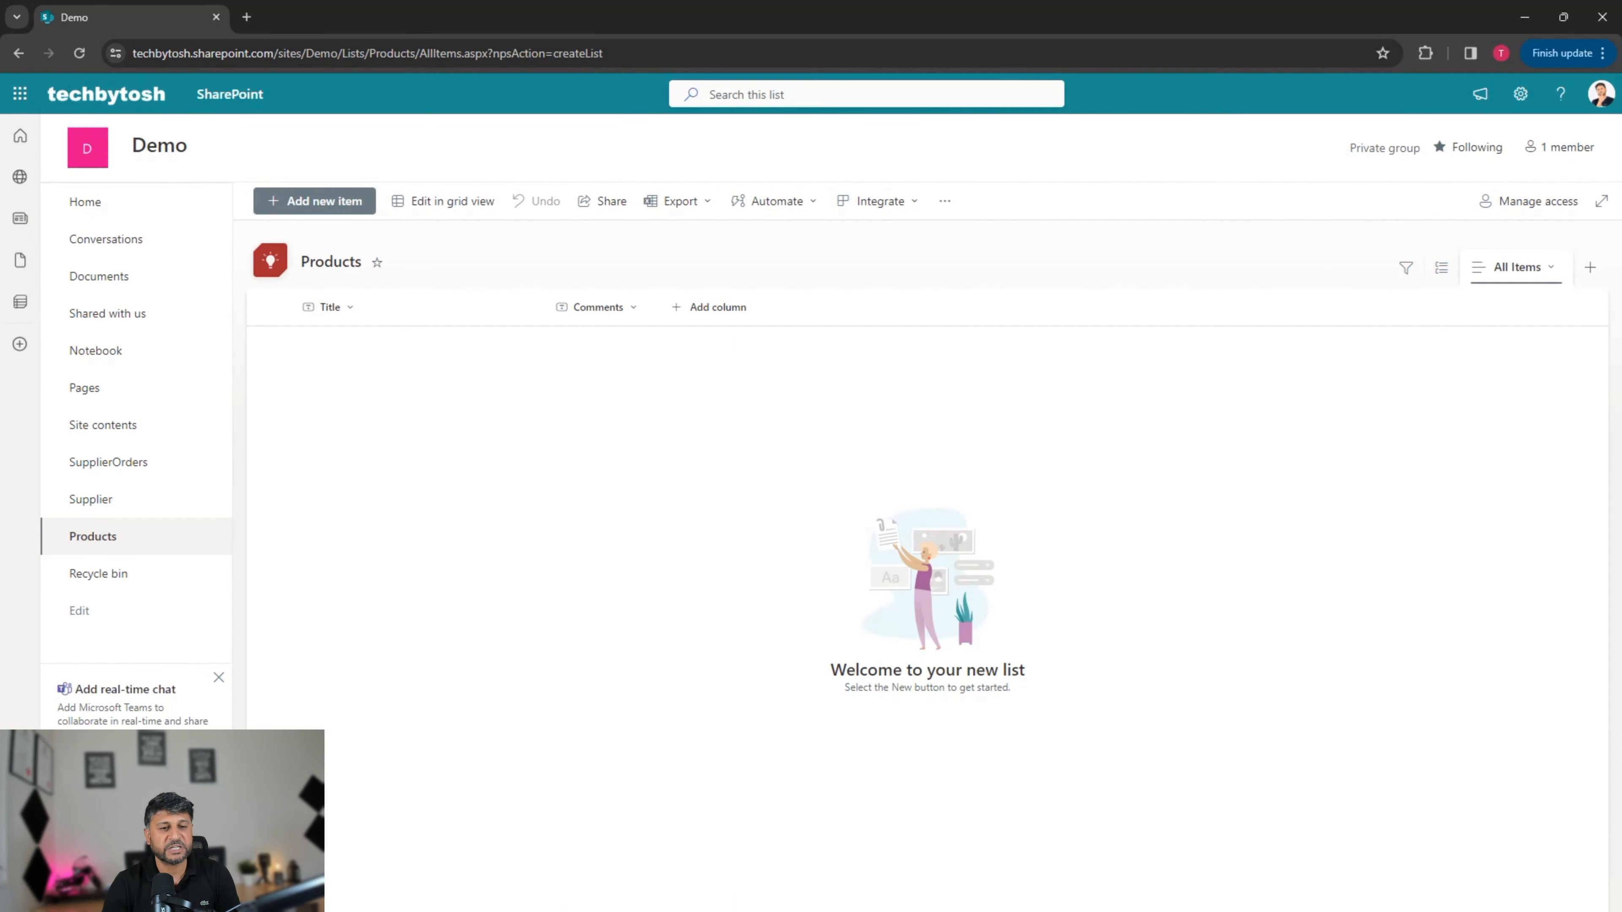
# Step: In grid view, enter Computers and Desktops as the first two products
pyautogui.click(442, 200)
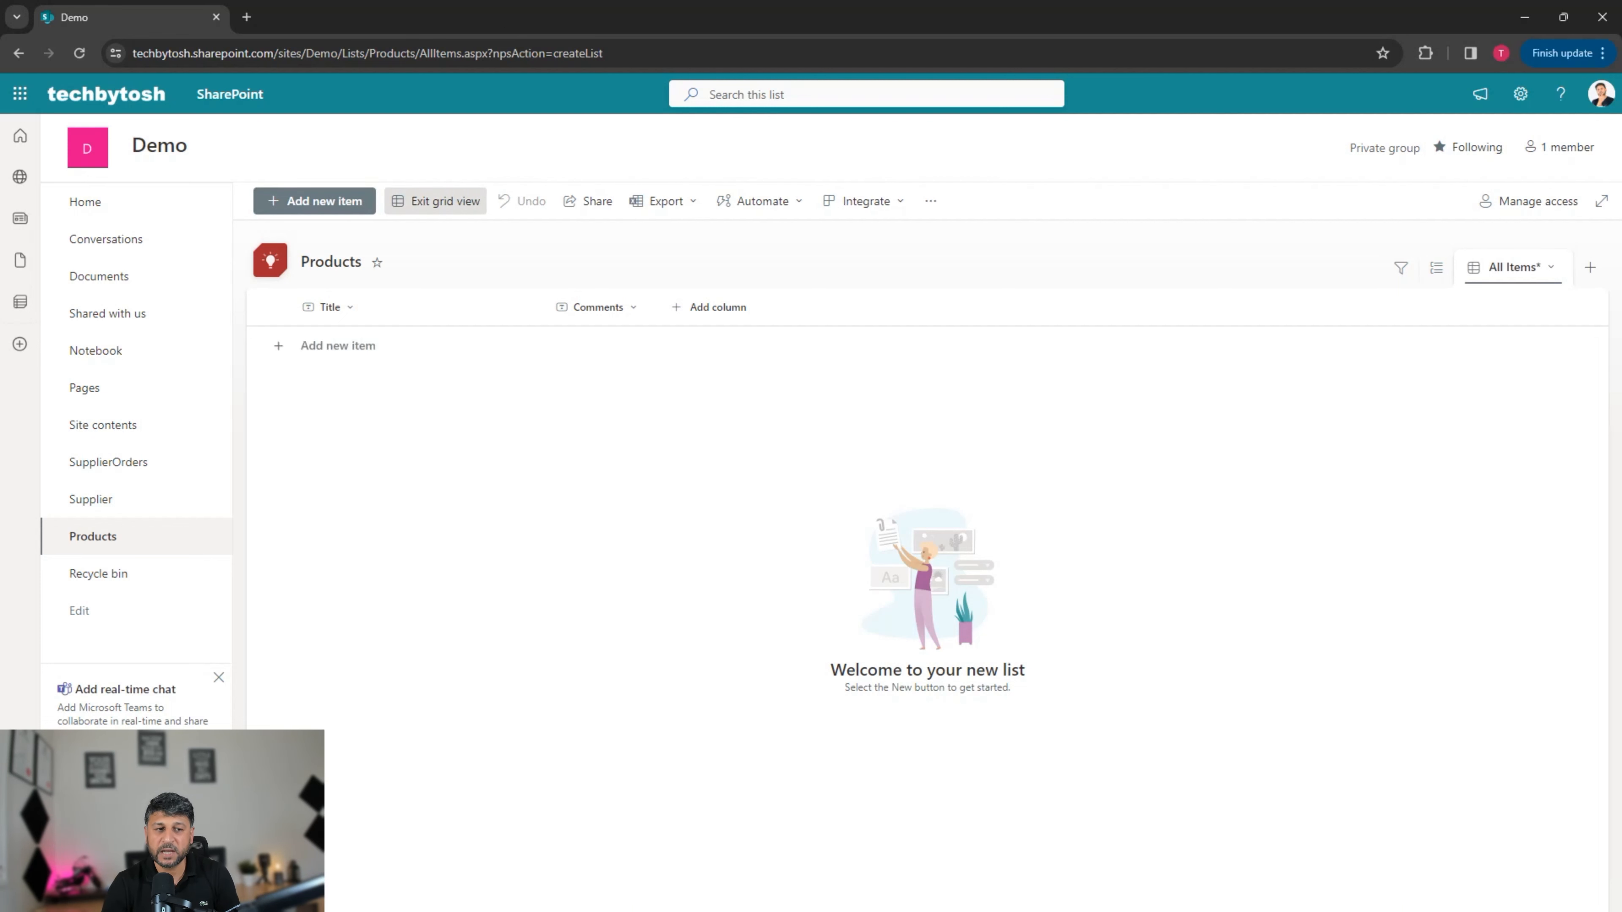
pyautogui.click(396, 345)
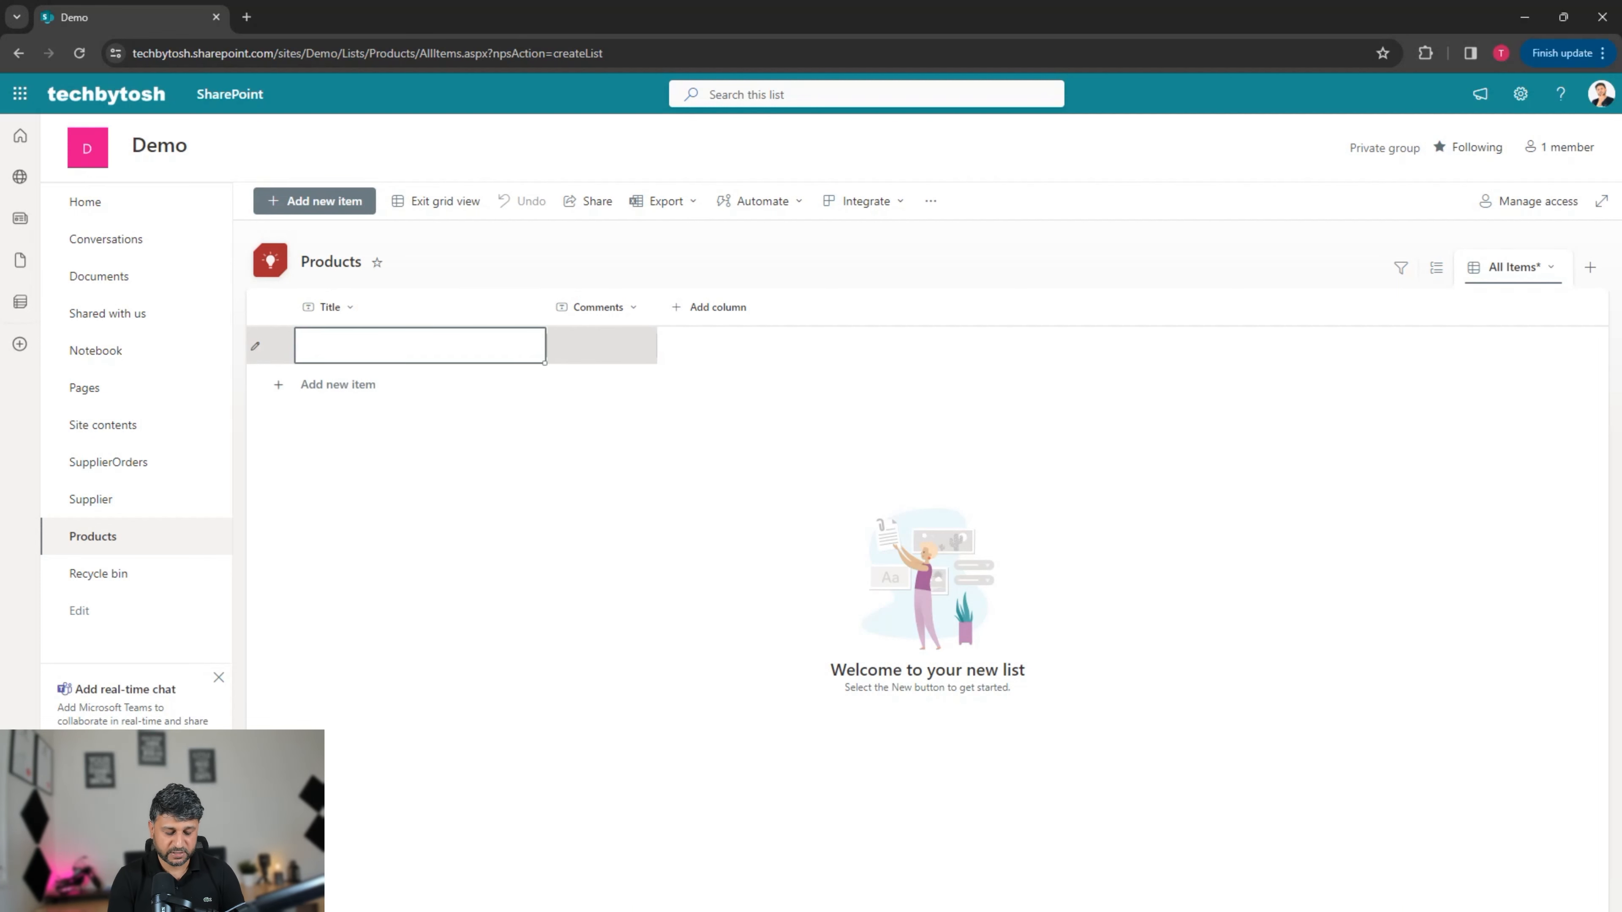
pyautogui.write('c')
pyautogui.write('pu')
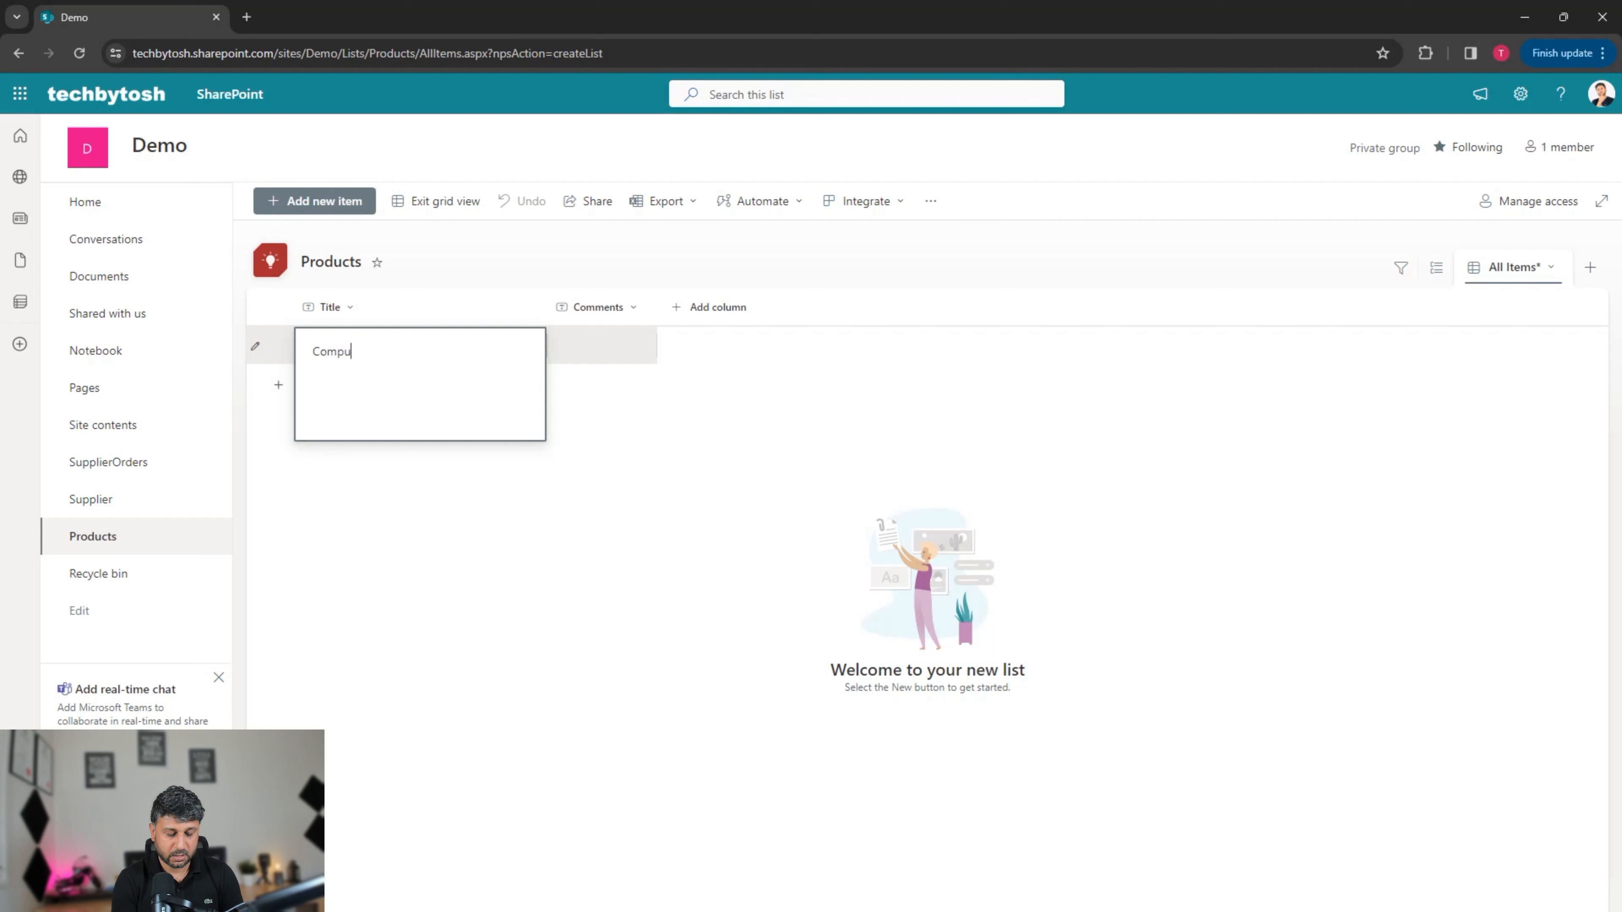
pyautogui.write('ters')
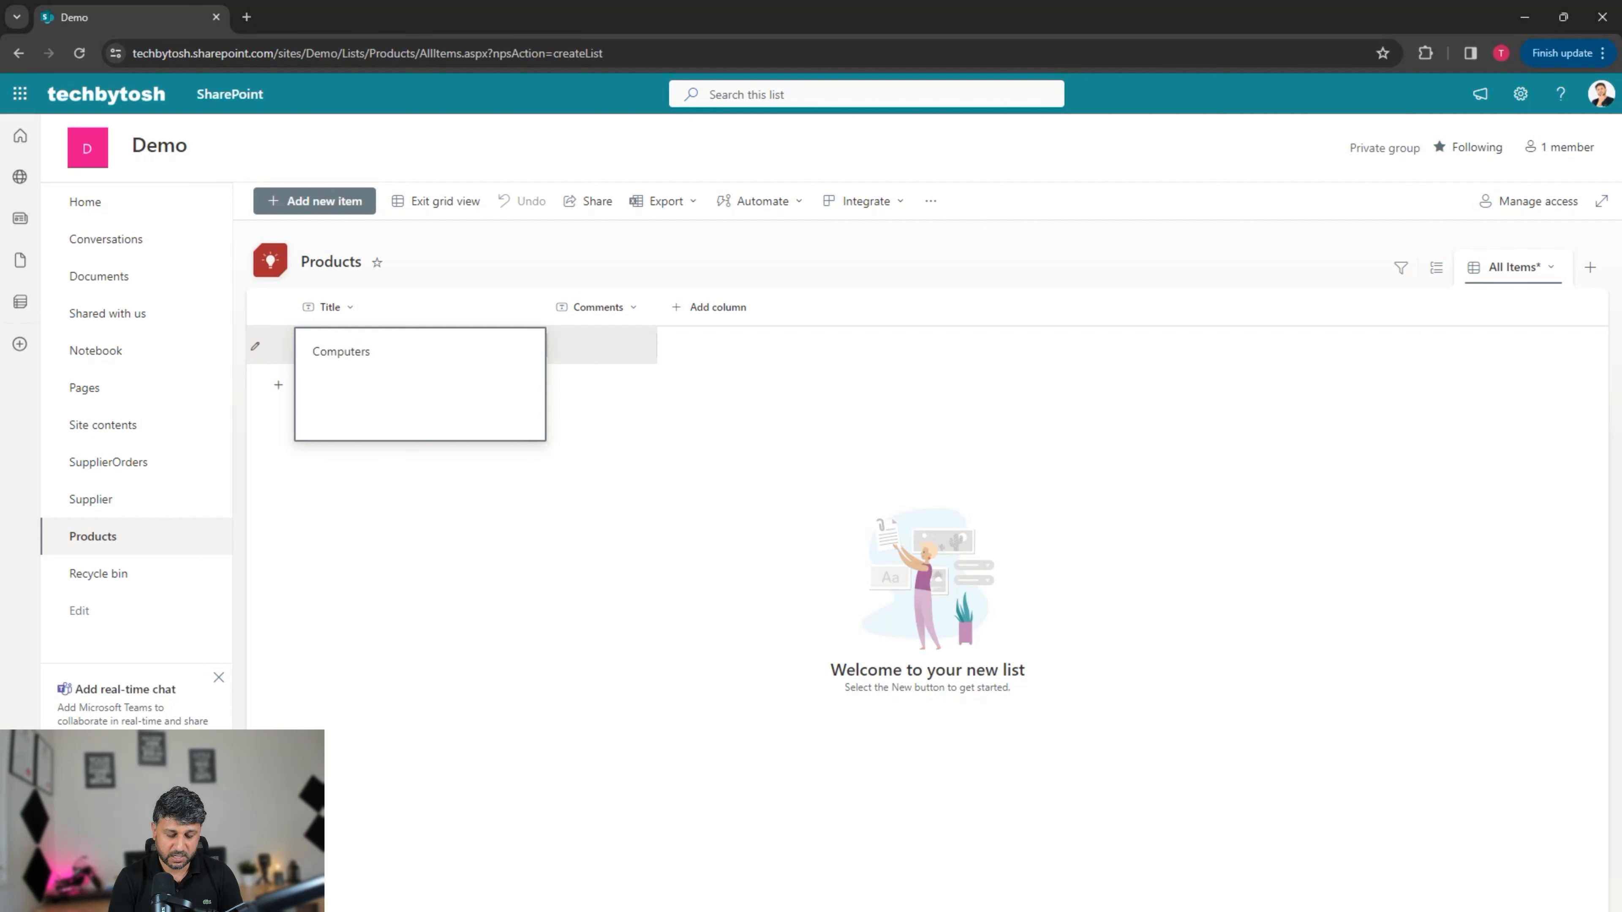
pyautogui.press('Return')
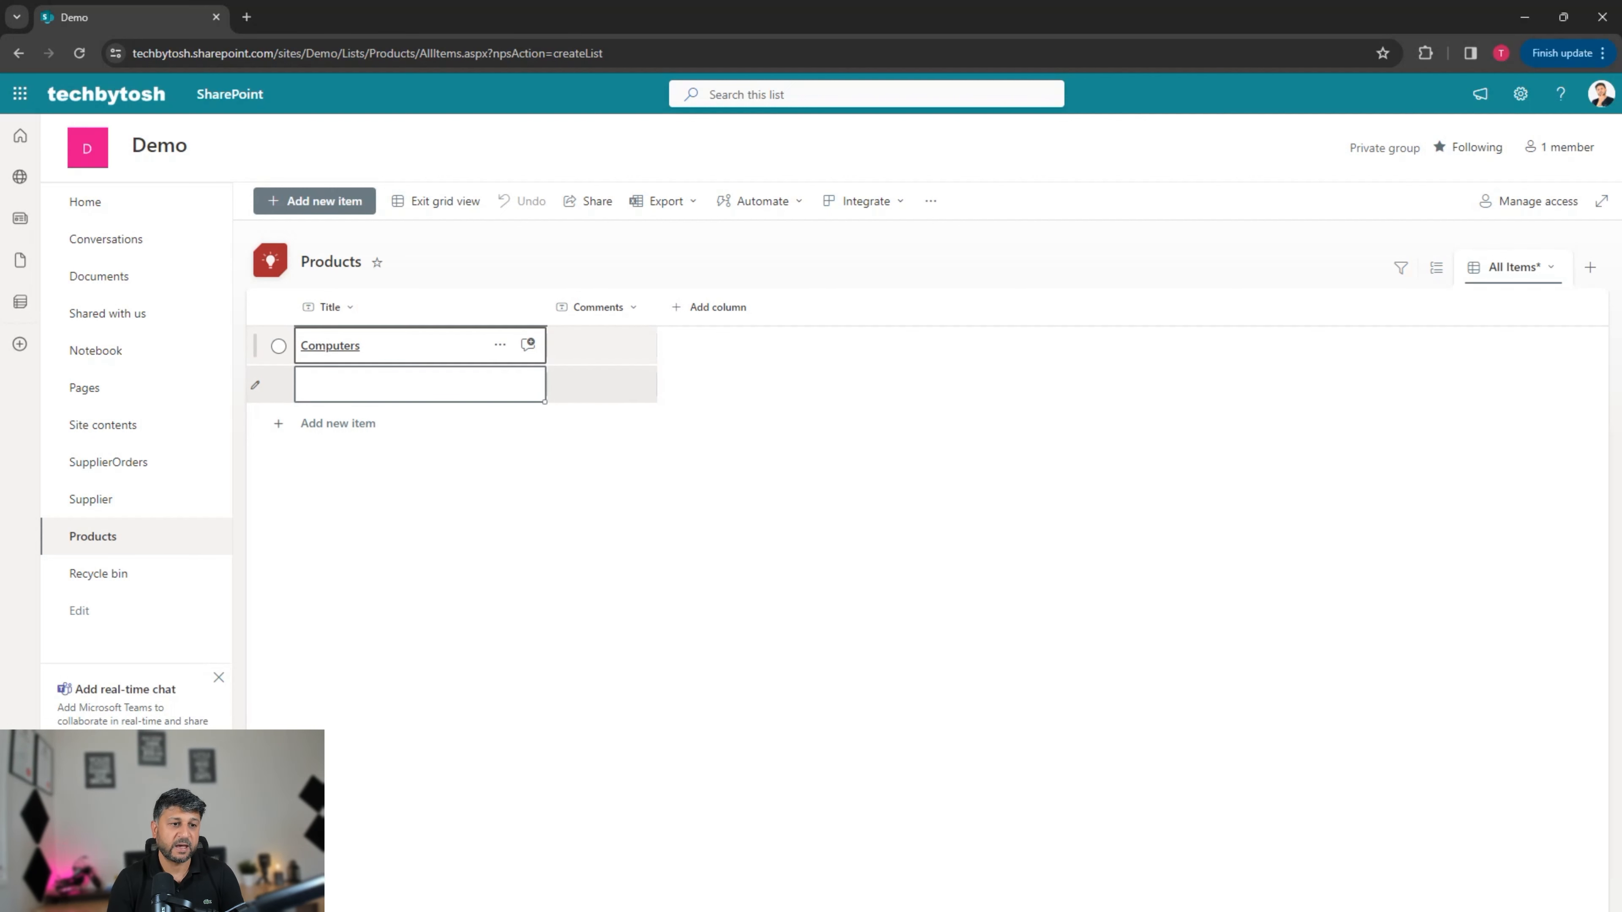
pyautogui.write('Desktops')
pyautogui.press('Return')
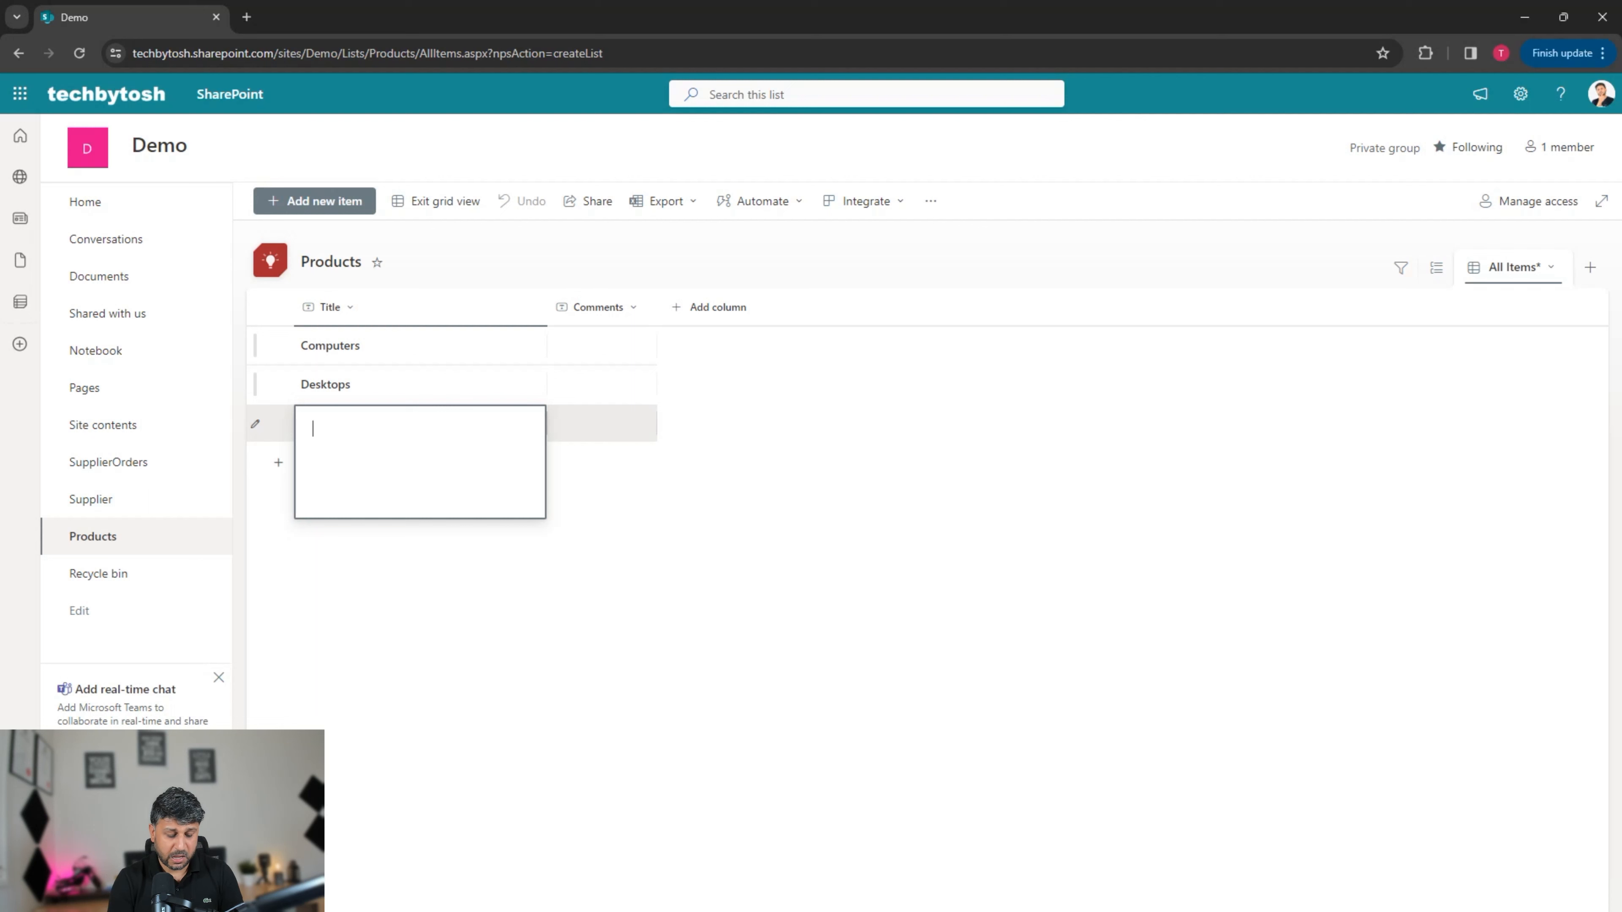
# Step: Add Audits, Fruits and Milk as products, then leave grid view
pyautogui.write('Audits')
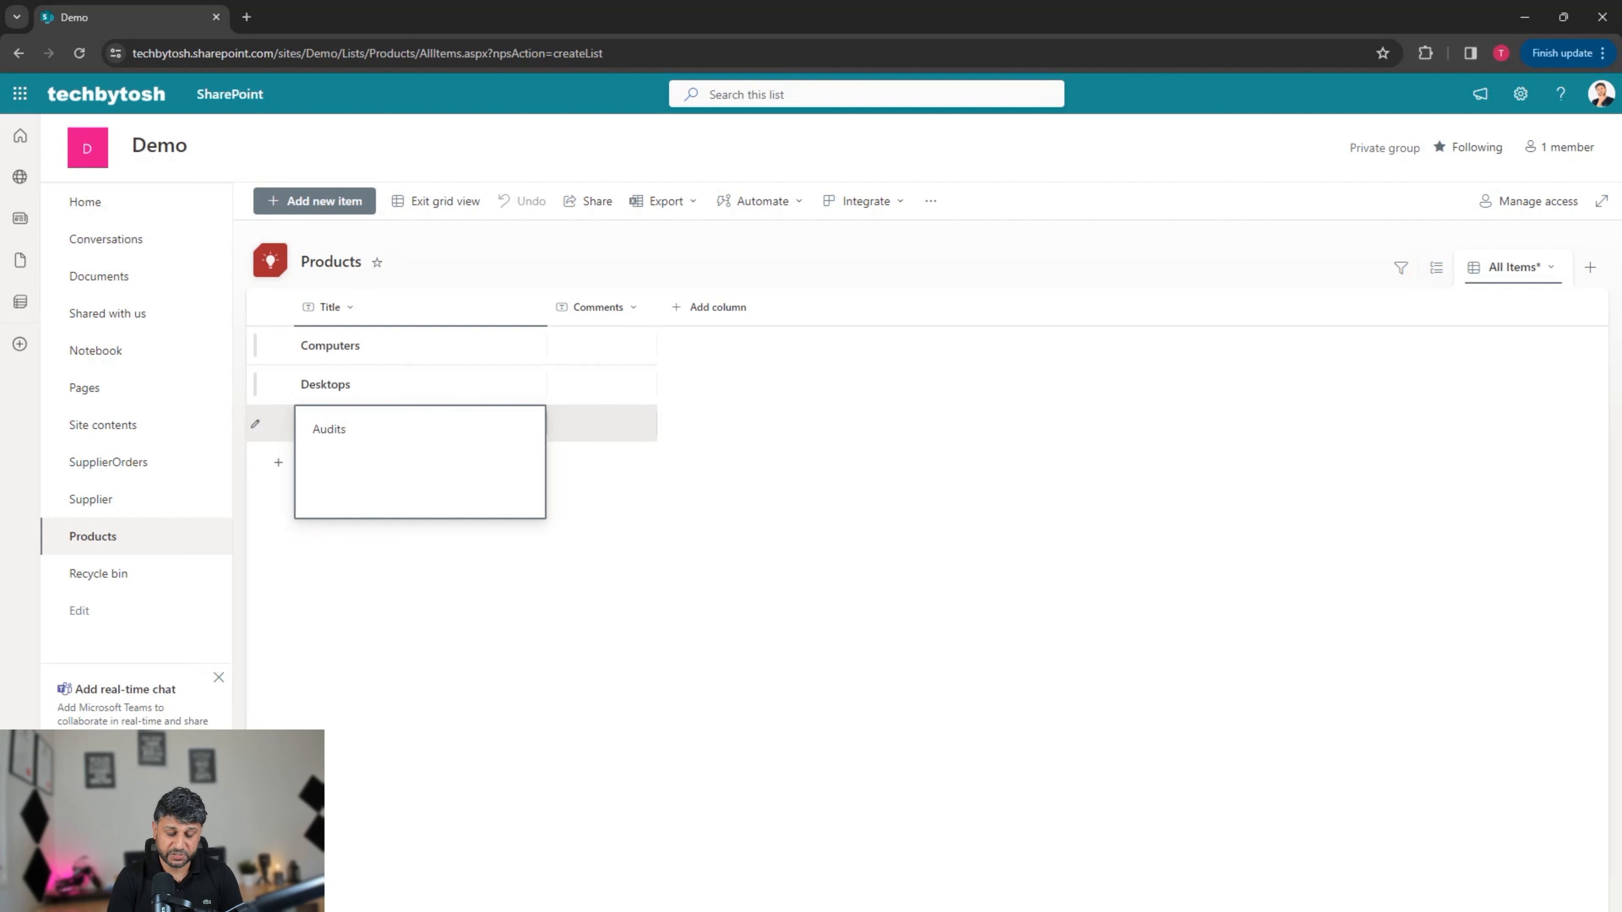
pyautogui.press('Return')
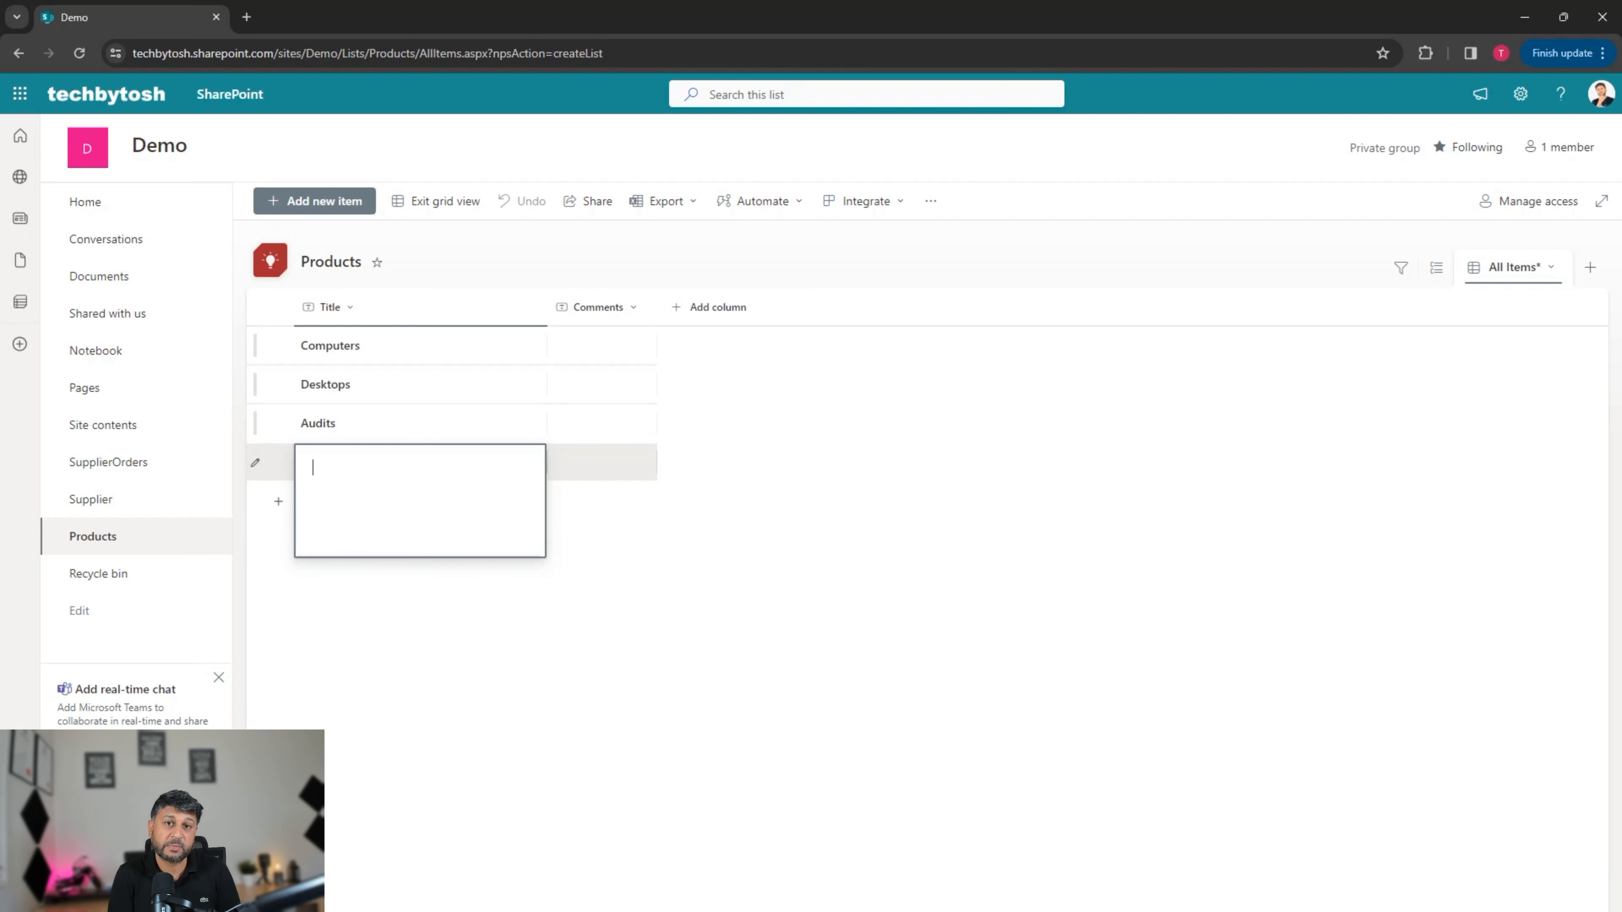
pyautogui.write('Fr')
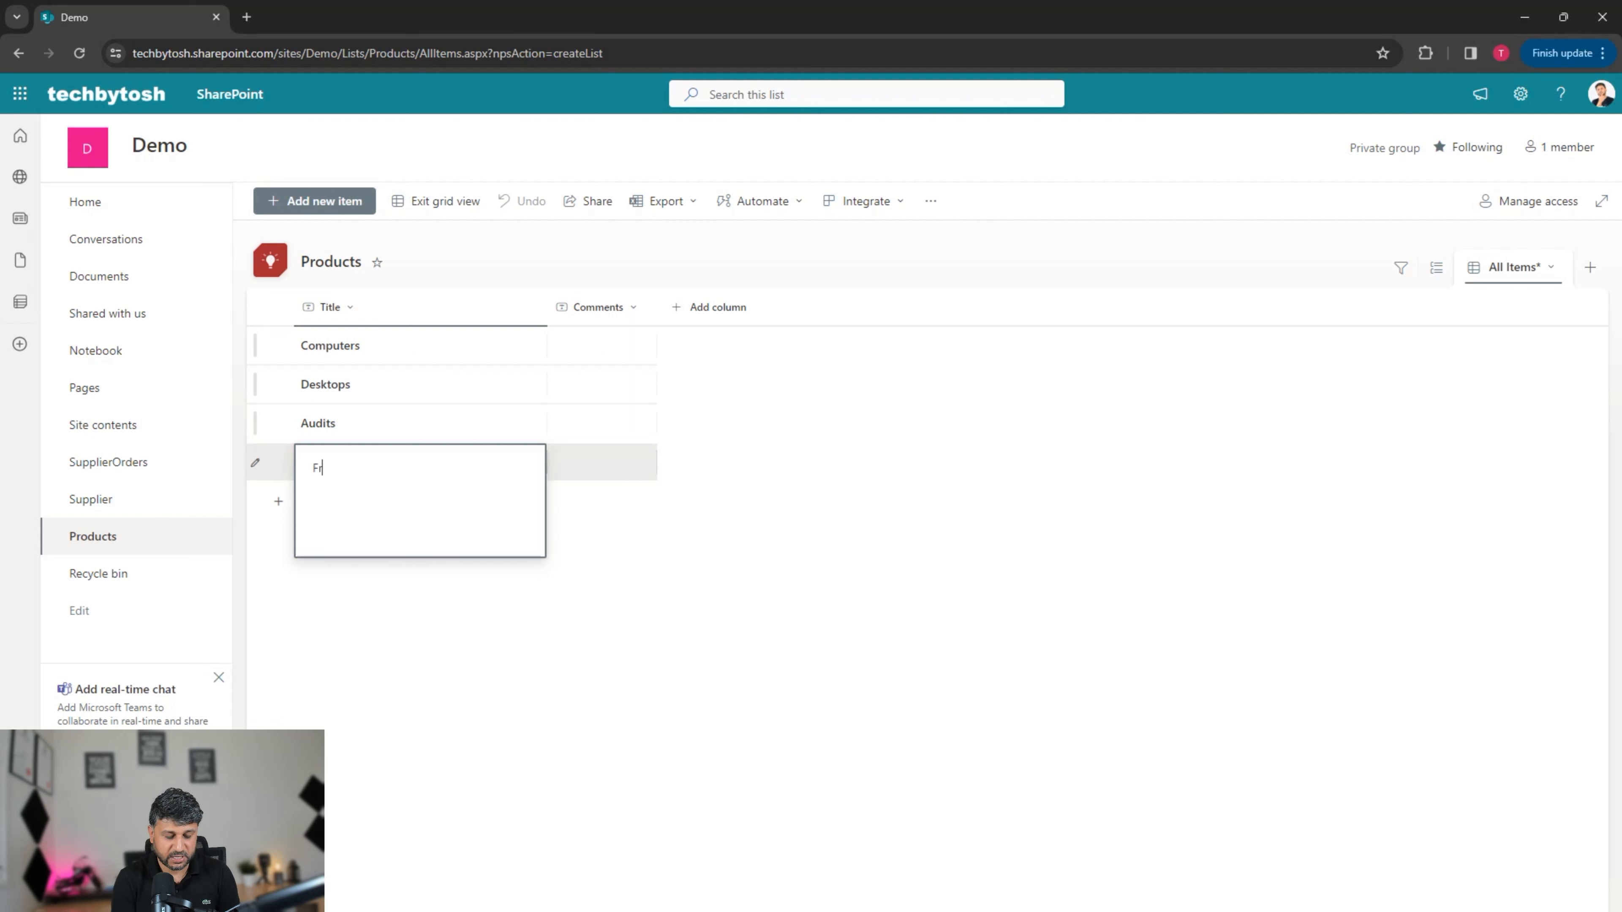
pyautogui.write('uits')
pyautogui.press('Return')
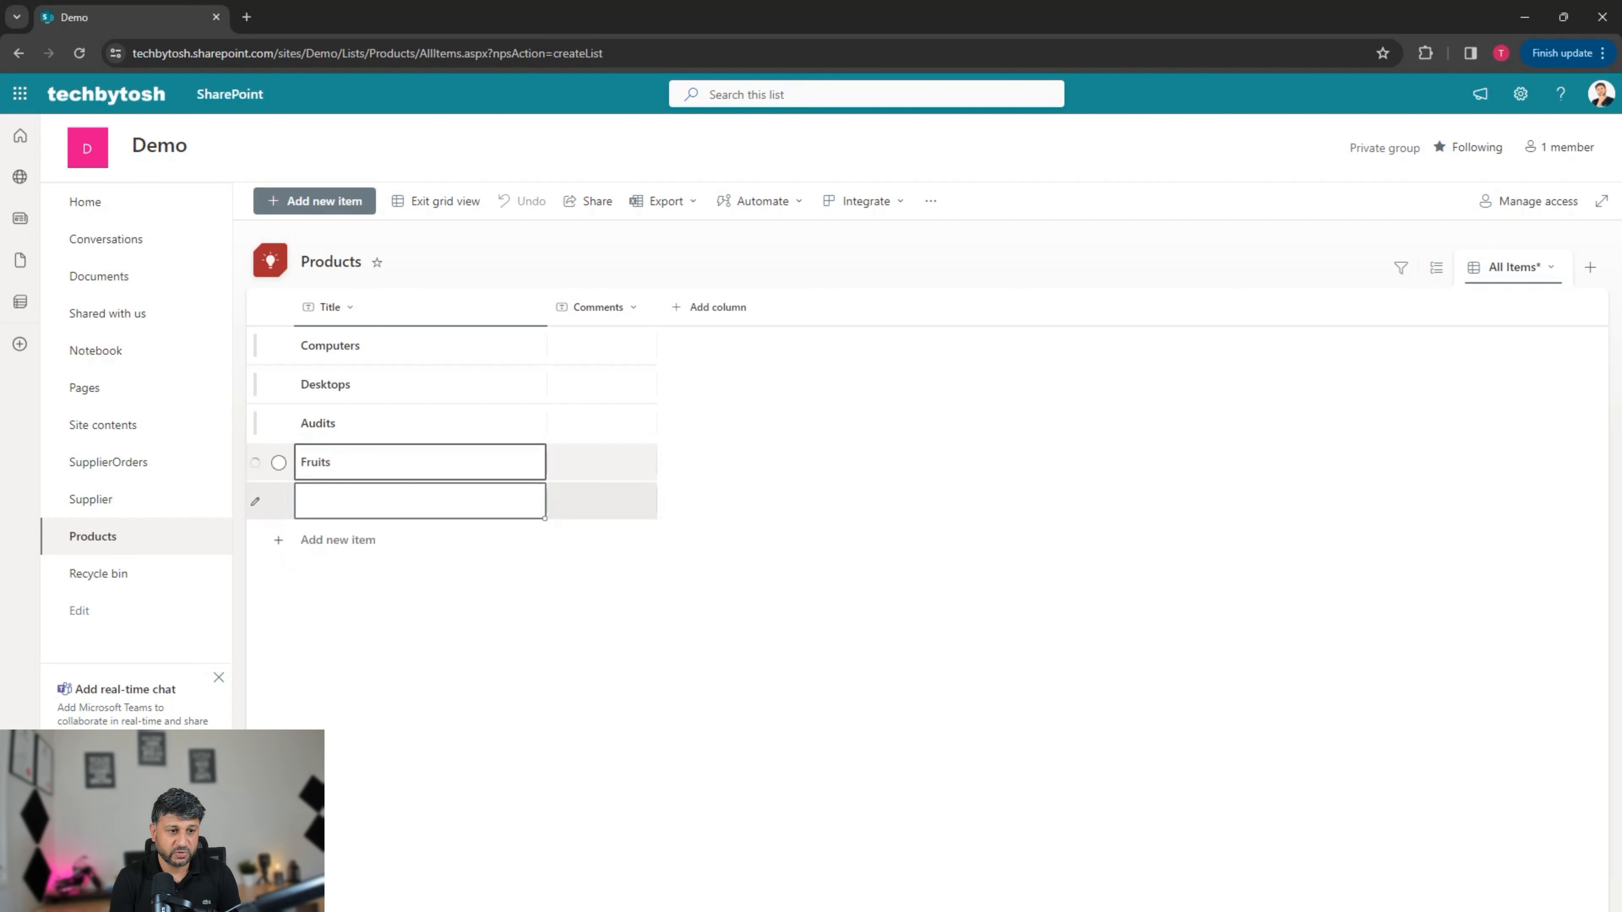
pyautogui.write('Milk')
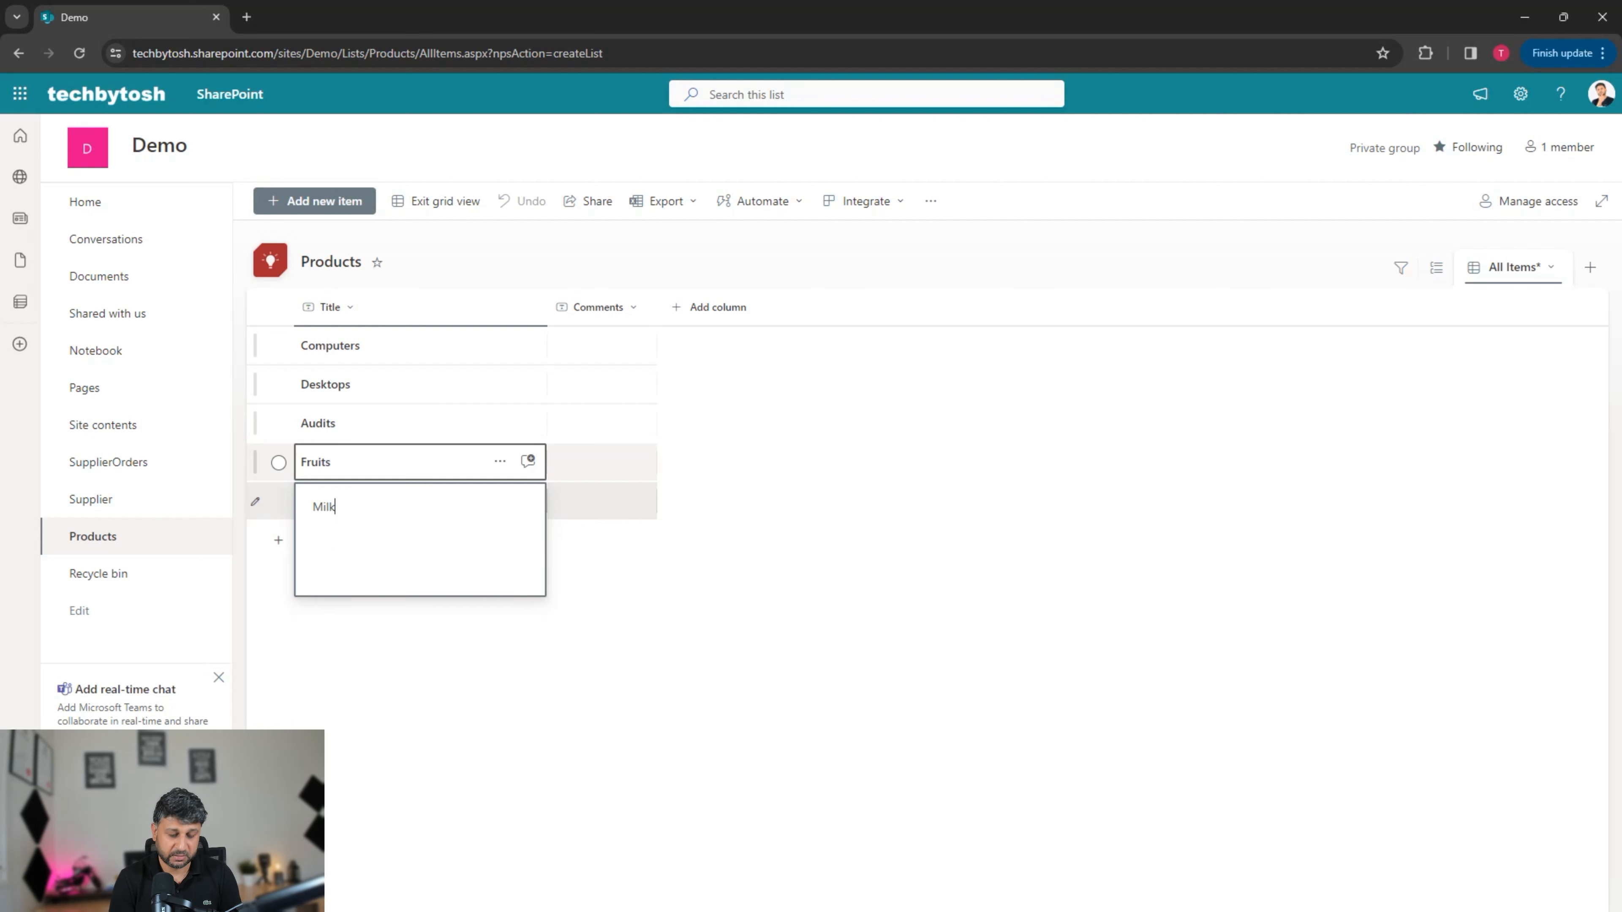
pyautogui.press('Return')
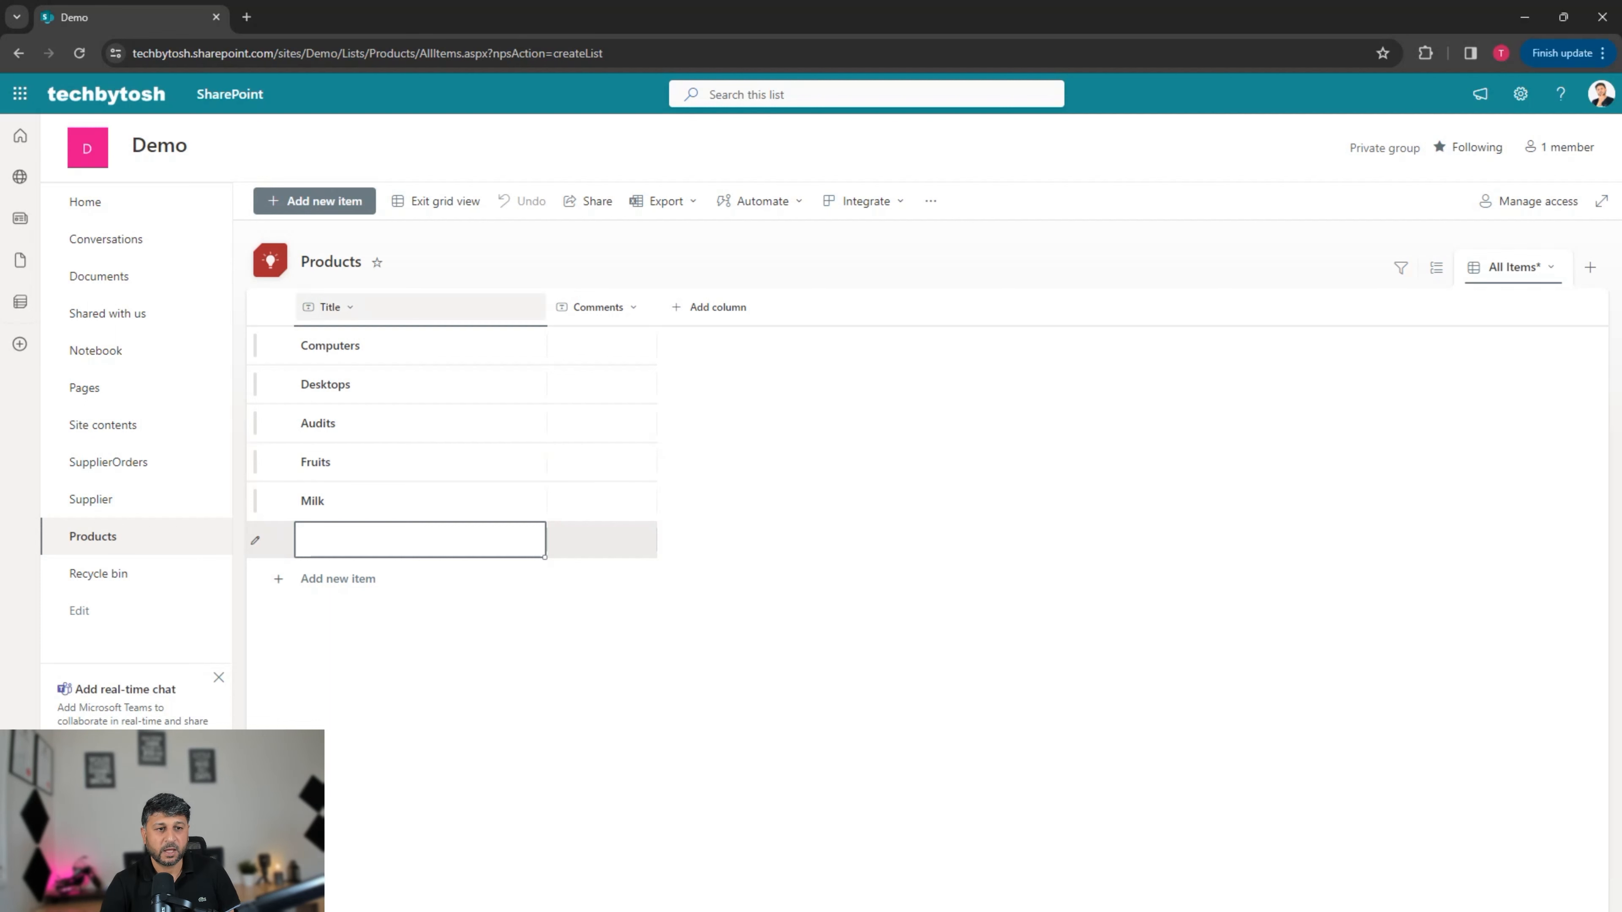
pyautogui.click(435, 200)
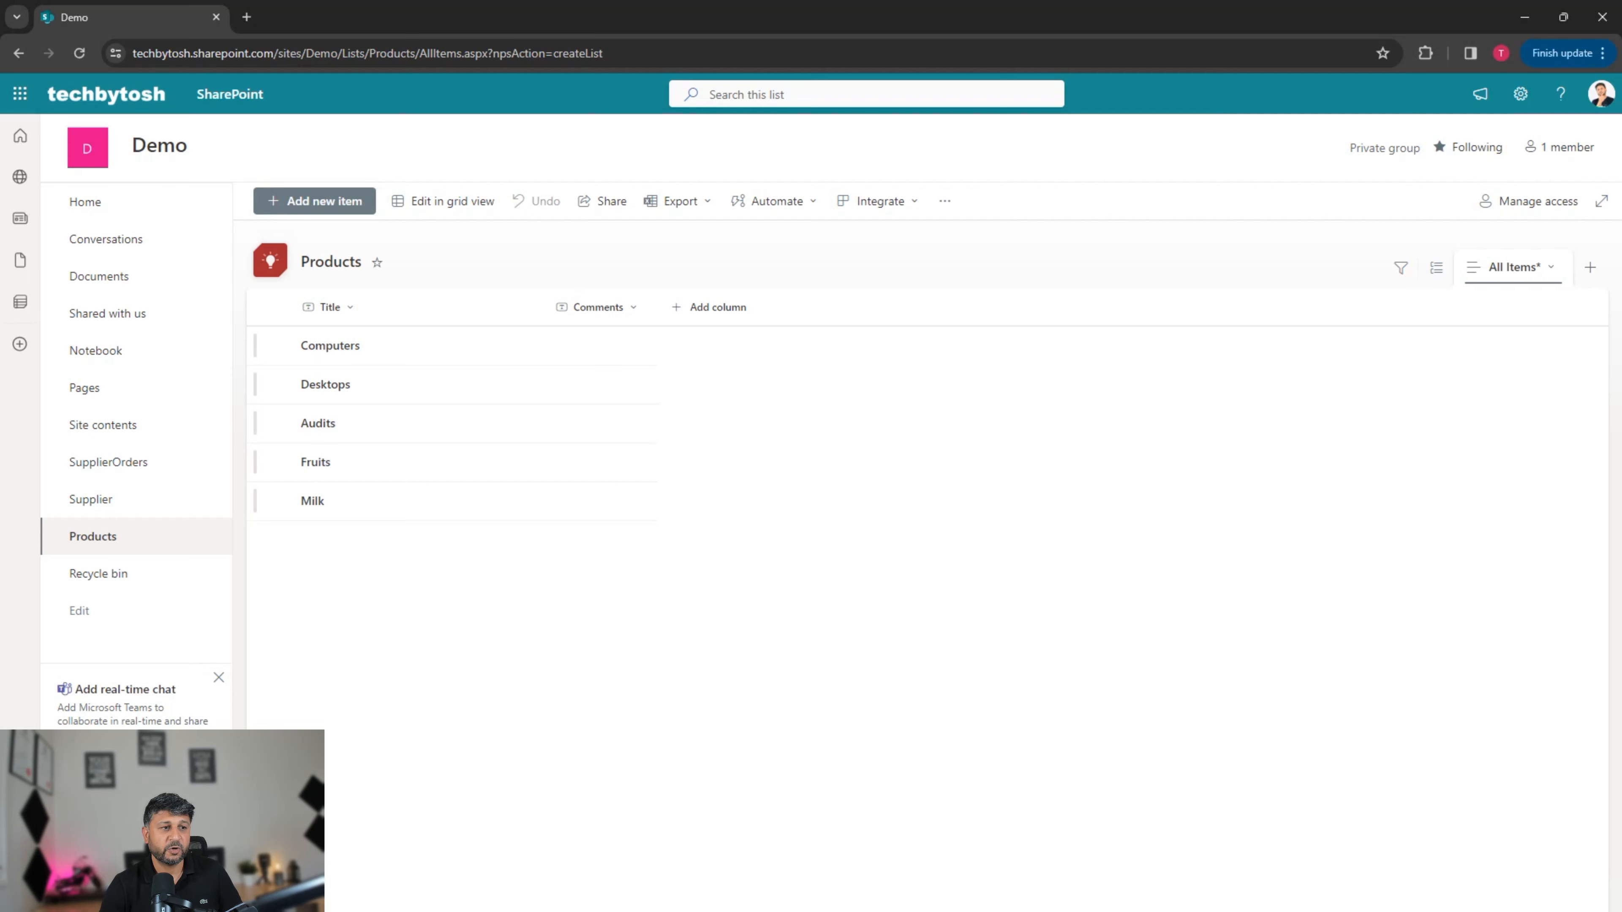
# Step: From the Demo site home page, create a blank list named Orders
pyautogui.click(85, 202)
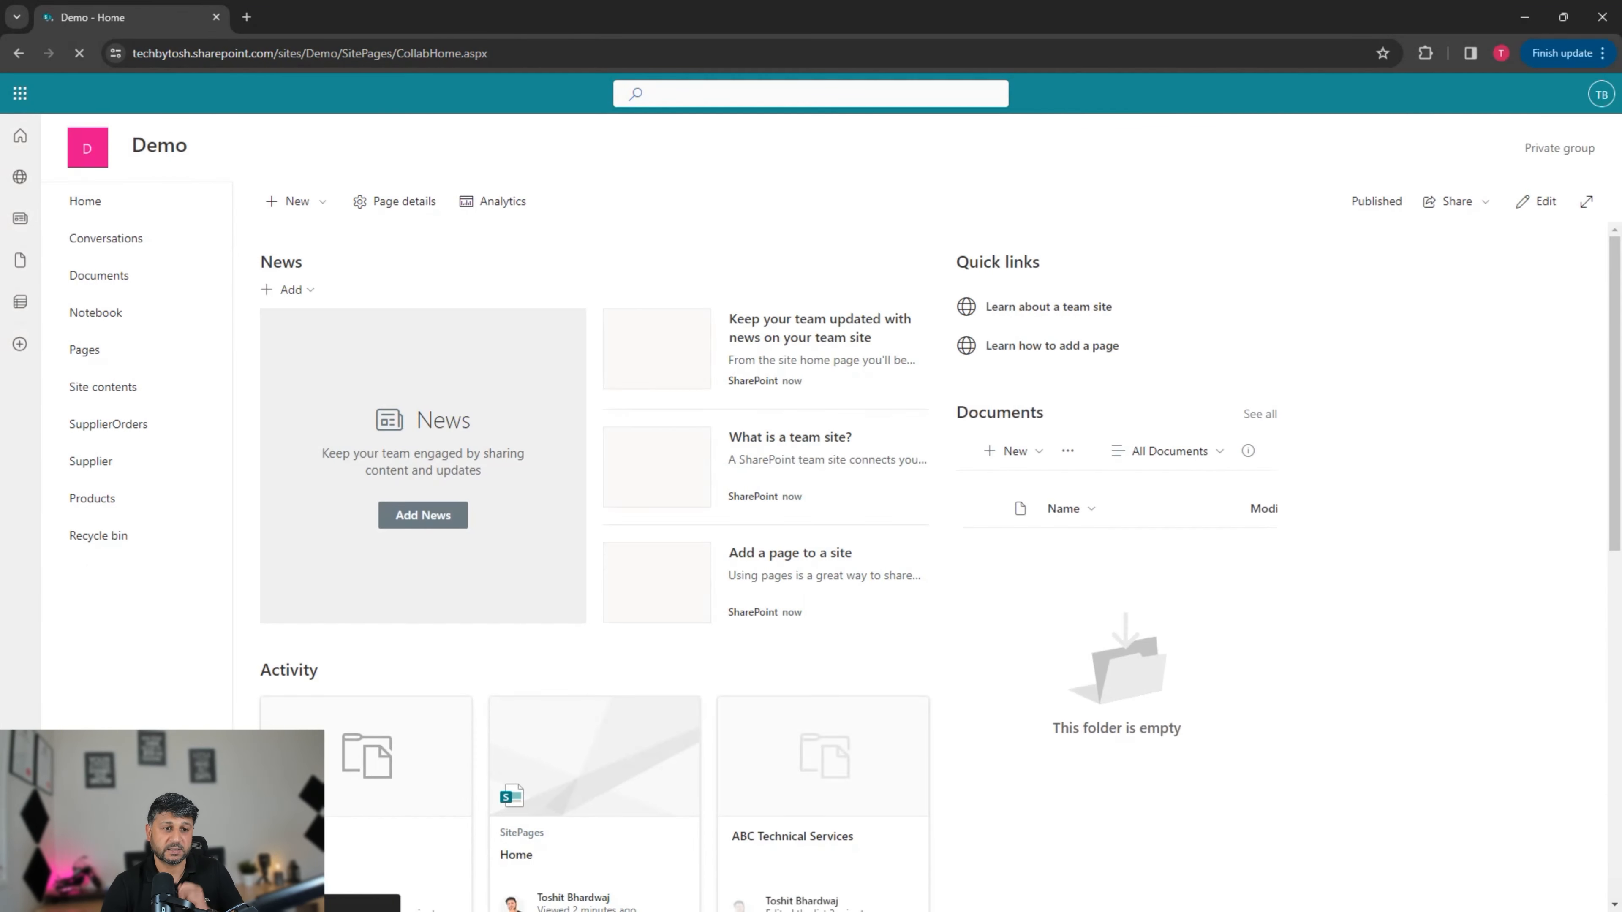
pyautogui.click(296, 201)
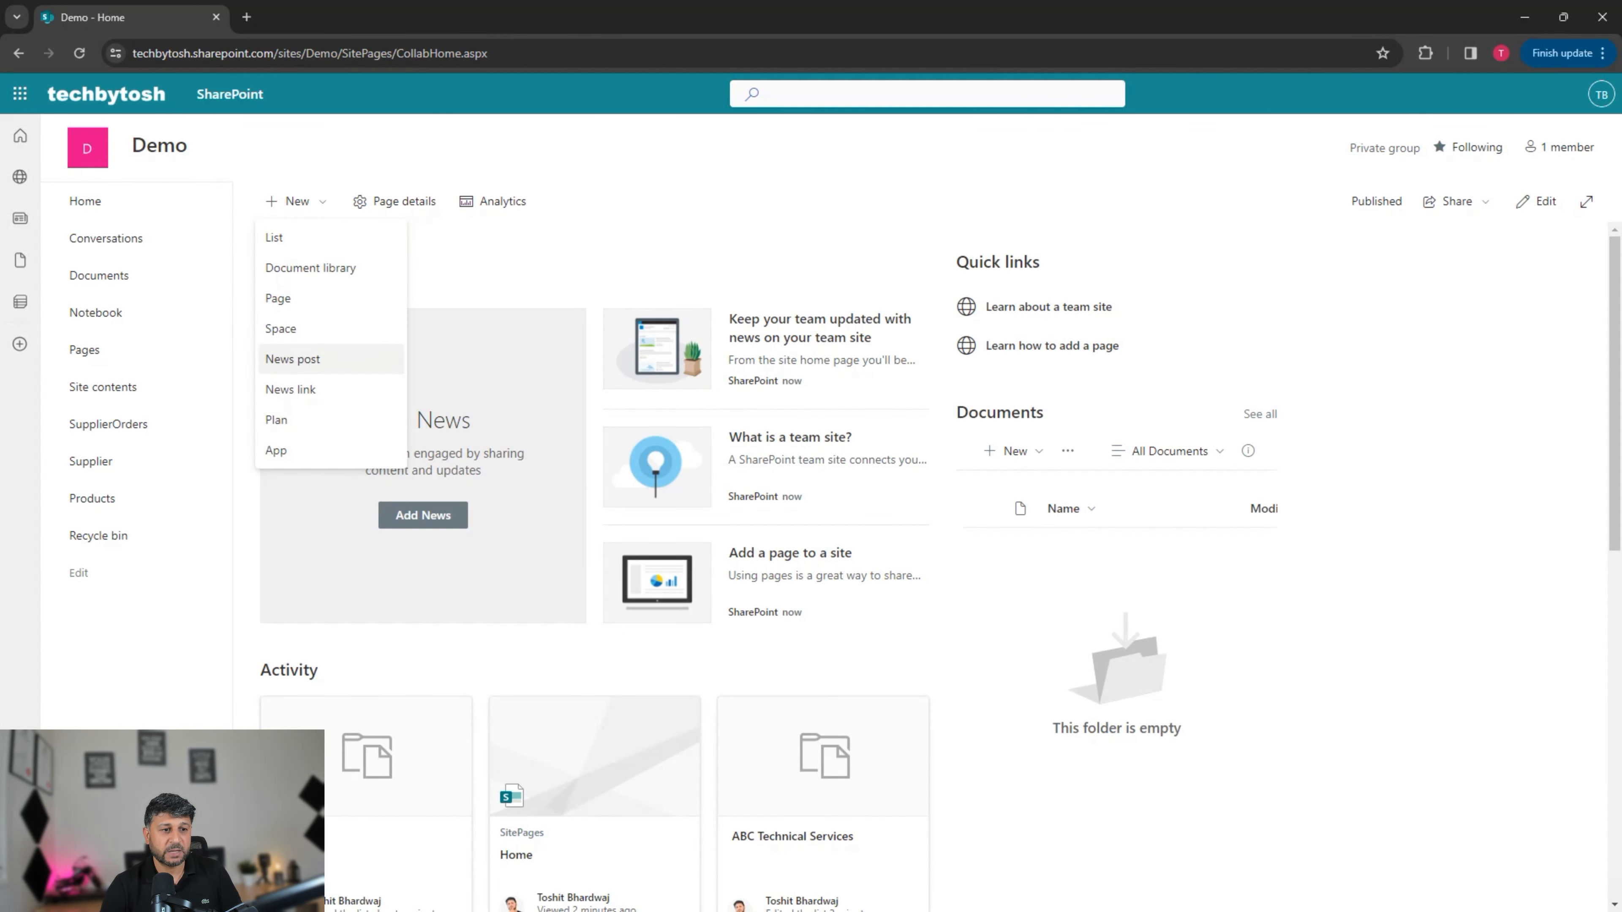
pyautogui.click(292, 359)
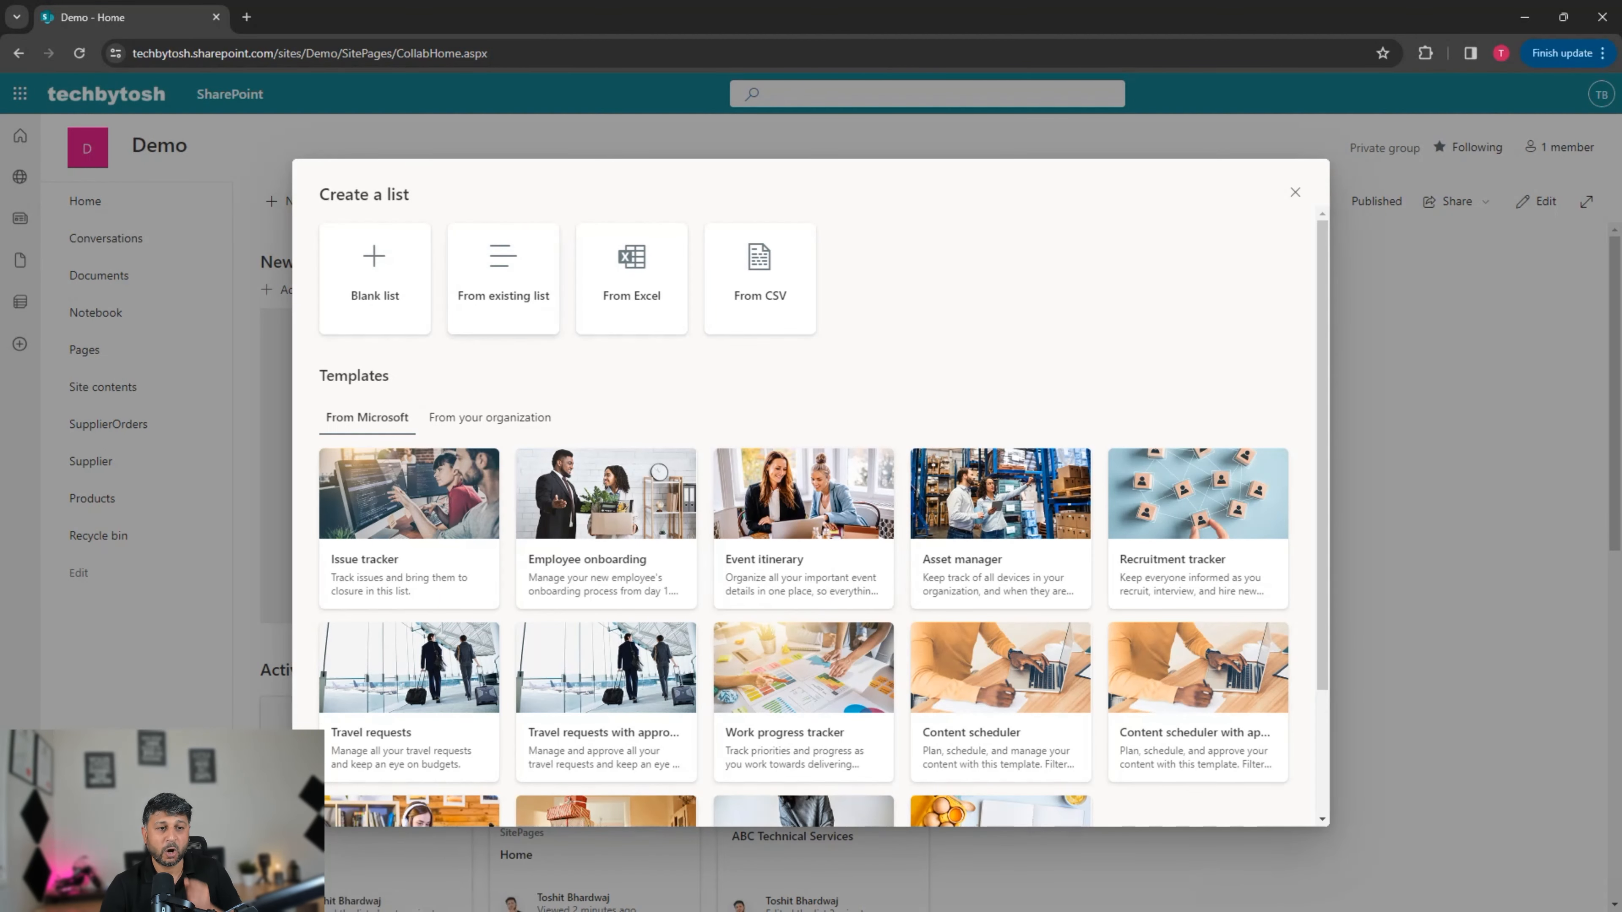
pyautogui.click(376, 277)
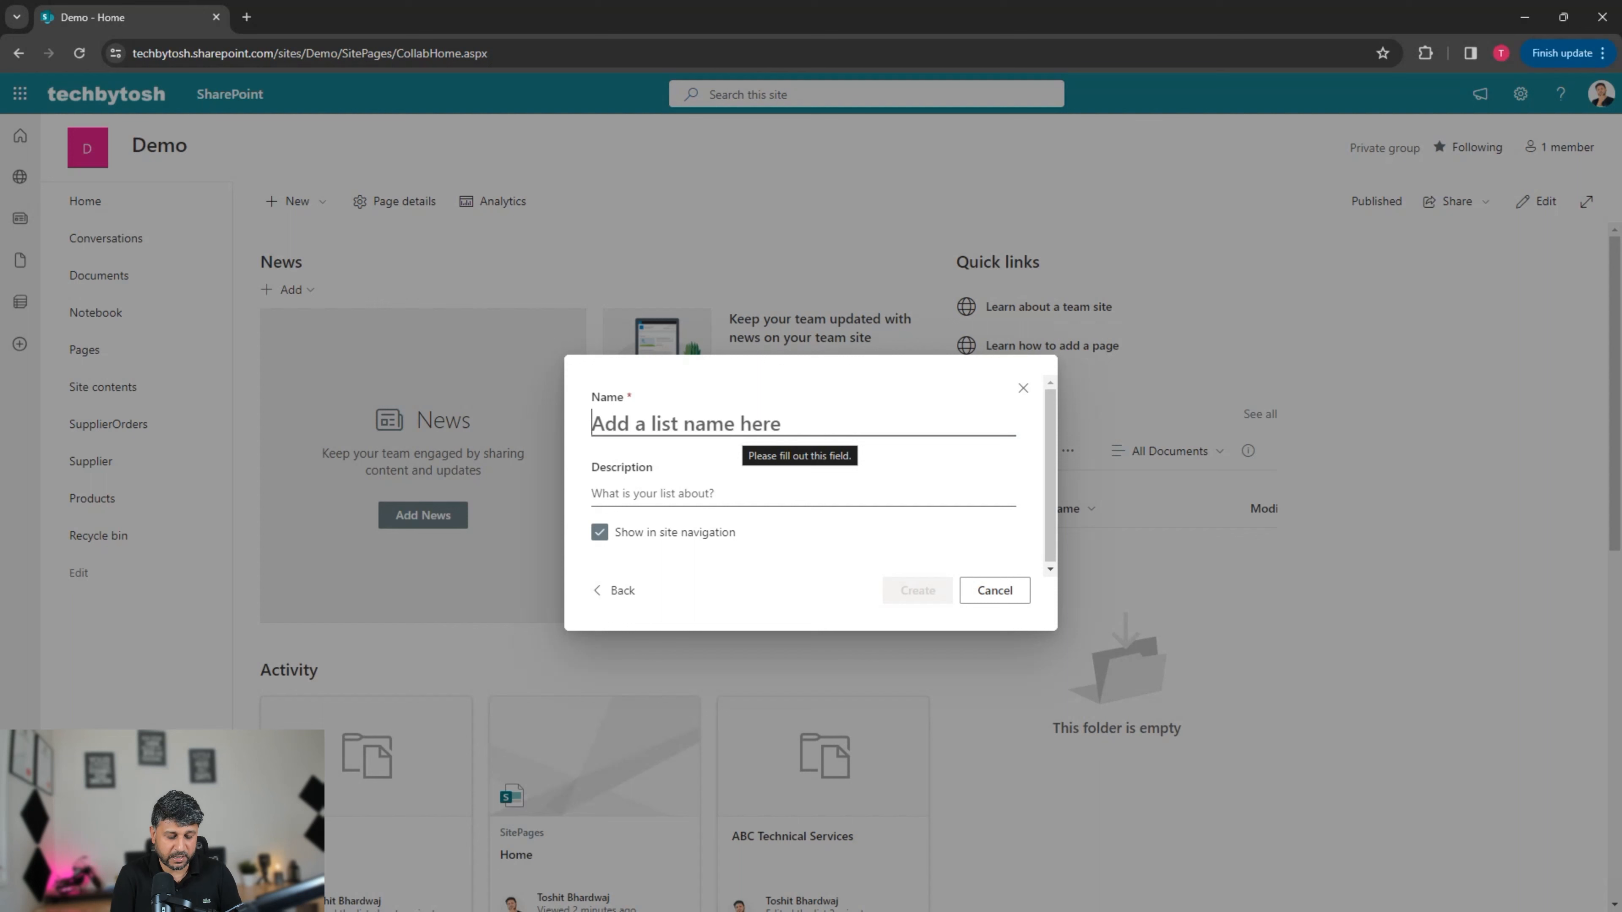
pyautogui.write('Oe')
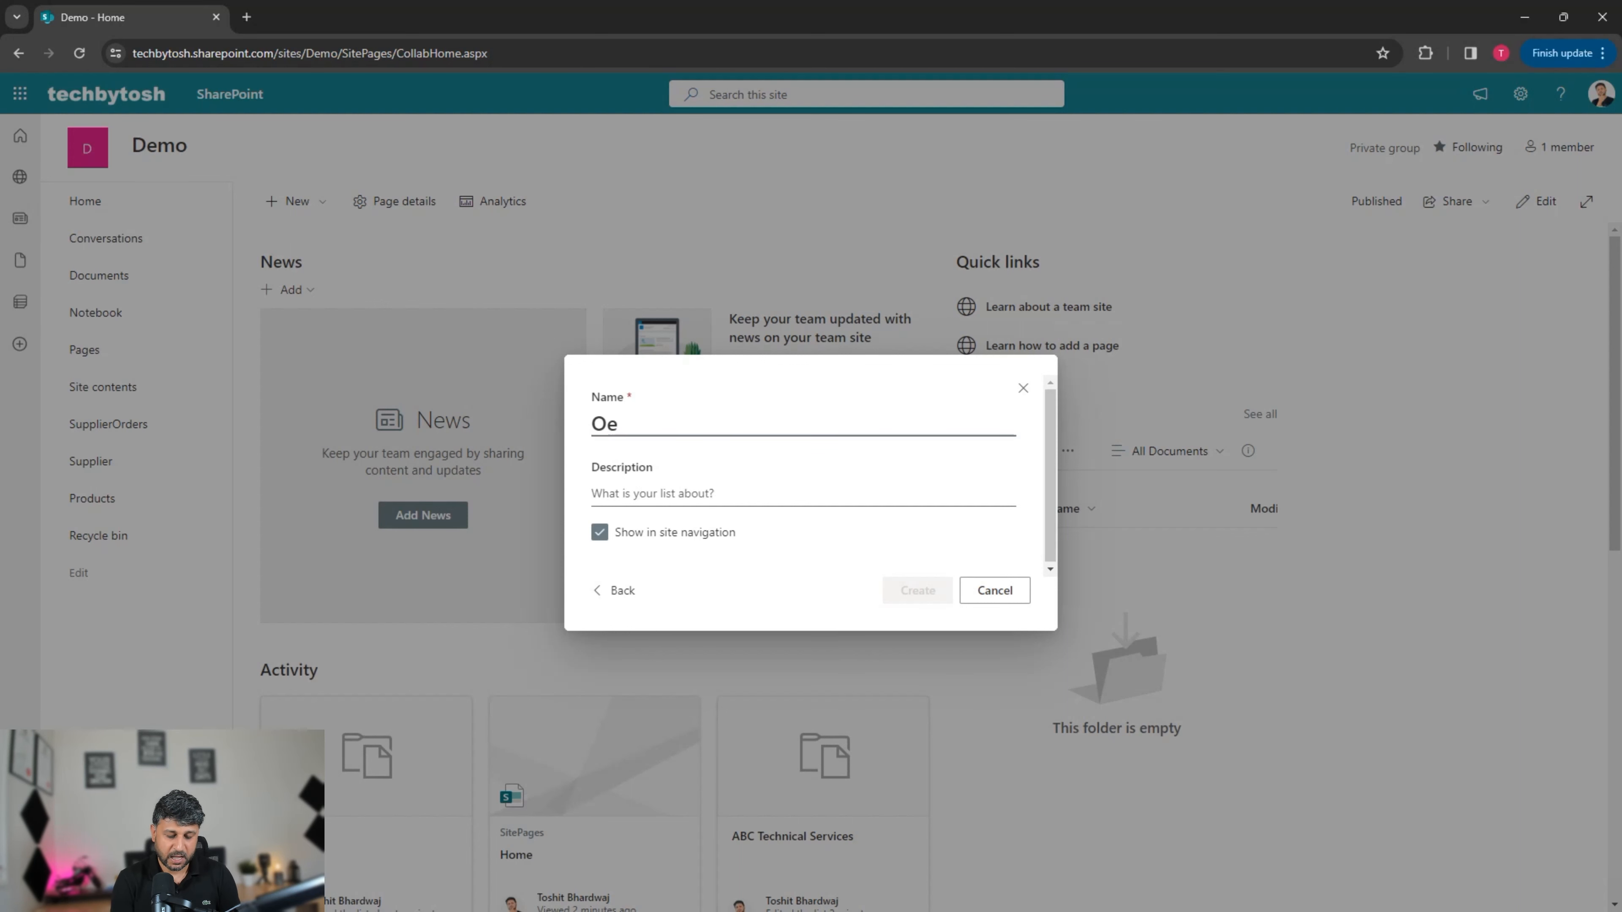
pyautogui.press('BackSpace')
pyautogui.write('rders')
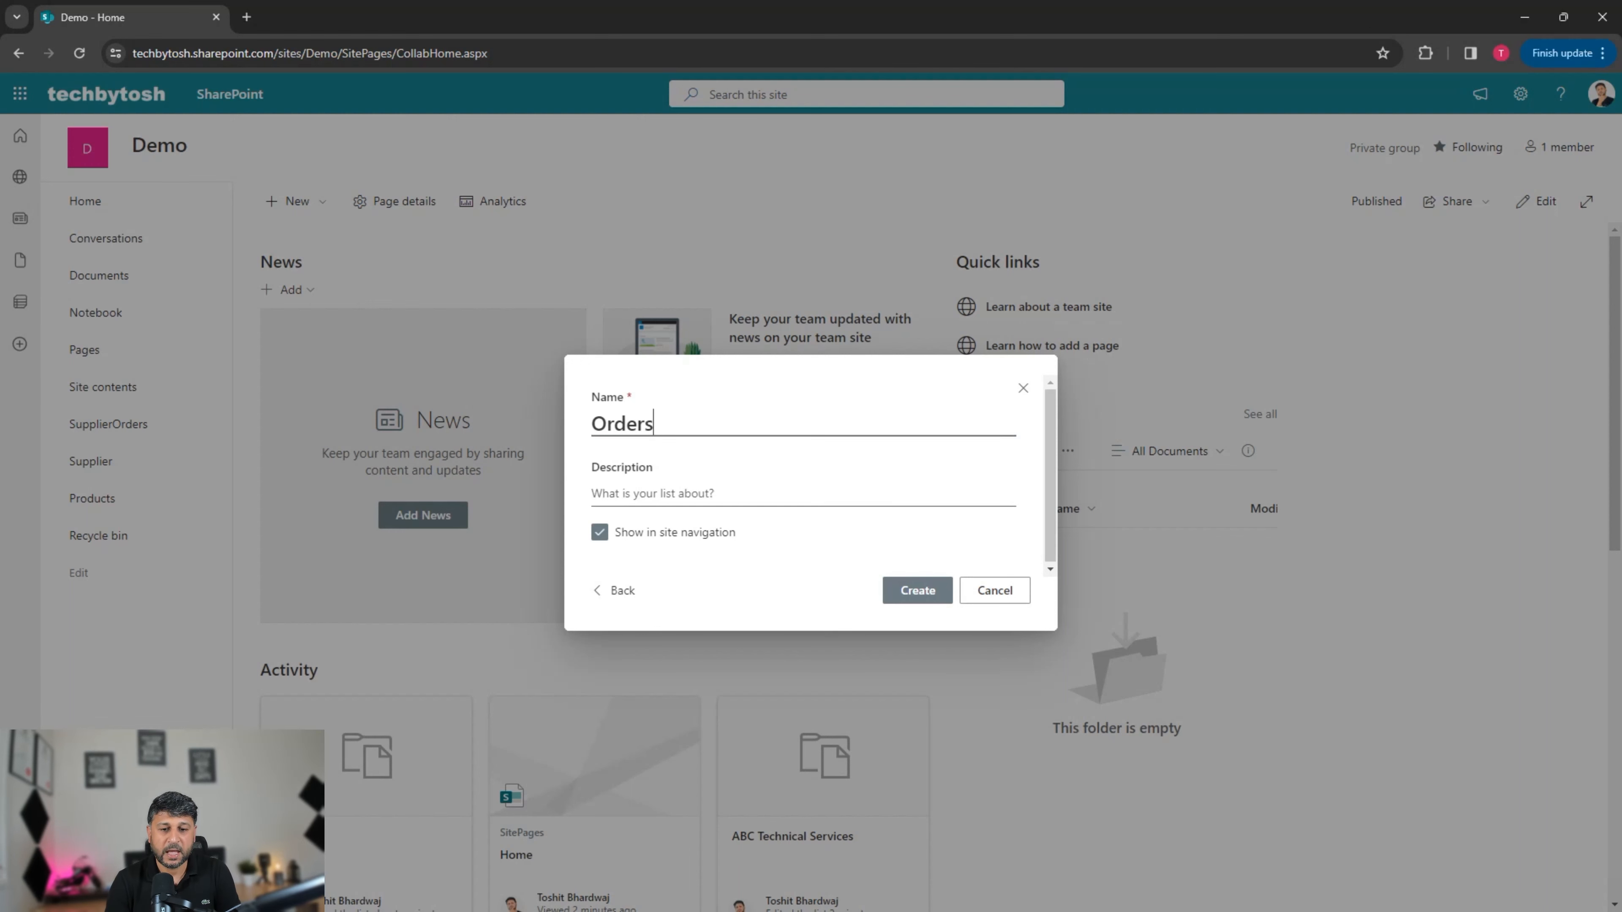
pyautogui.press('Return')
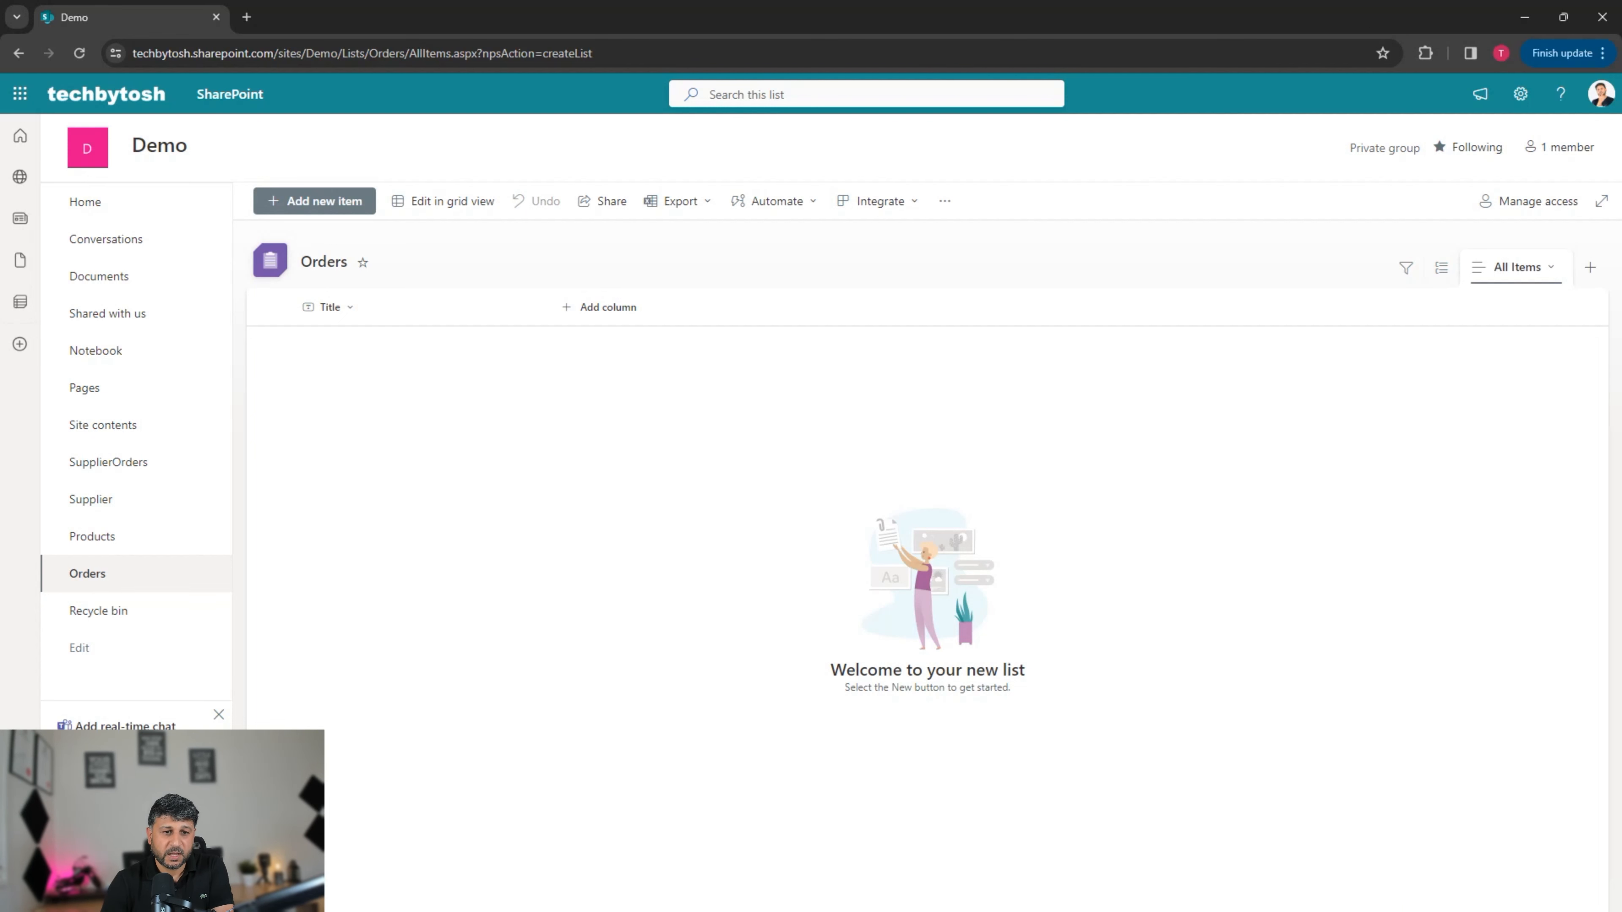
# Step: Start adding a Lookup-type column to the Orders list
pyautogui.click(598, 307)
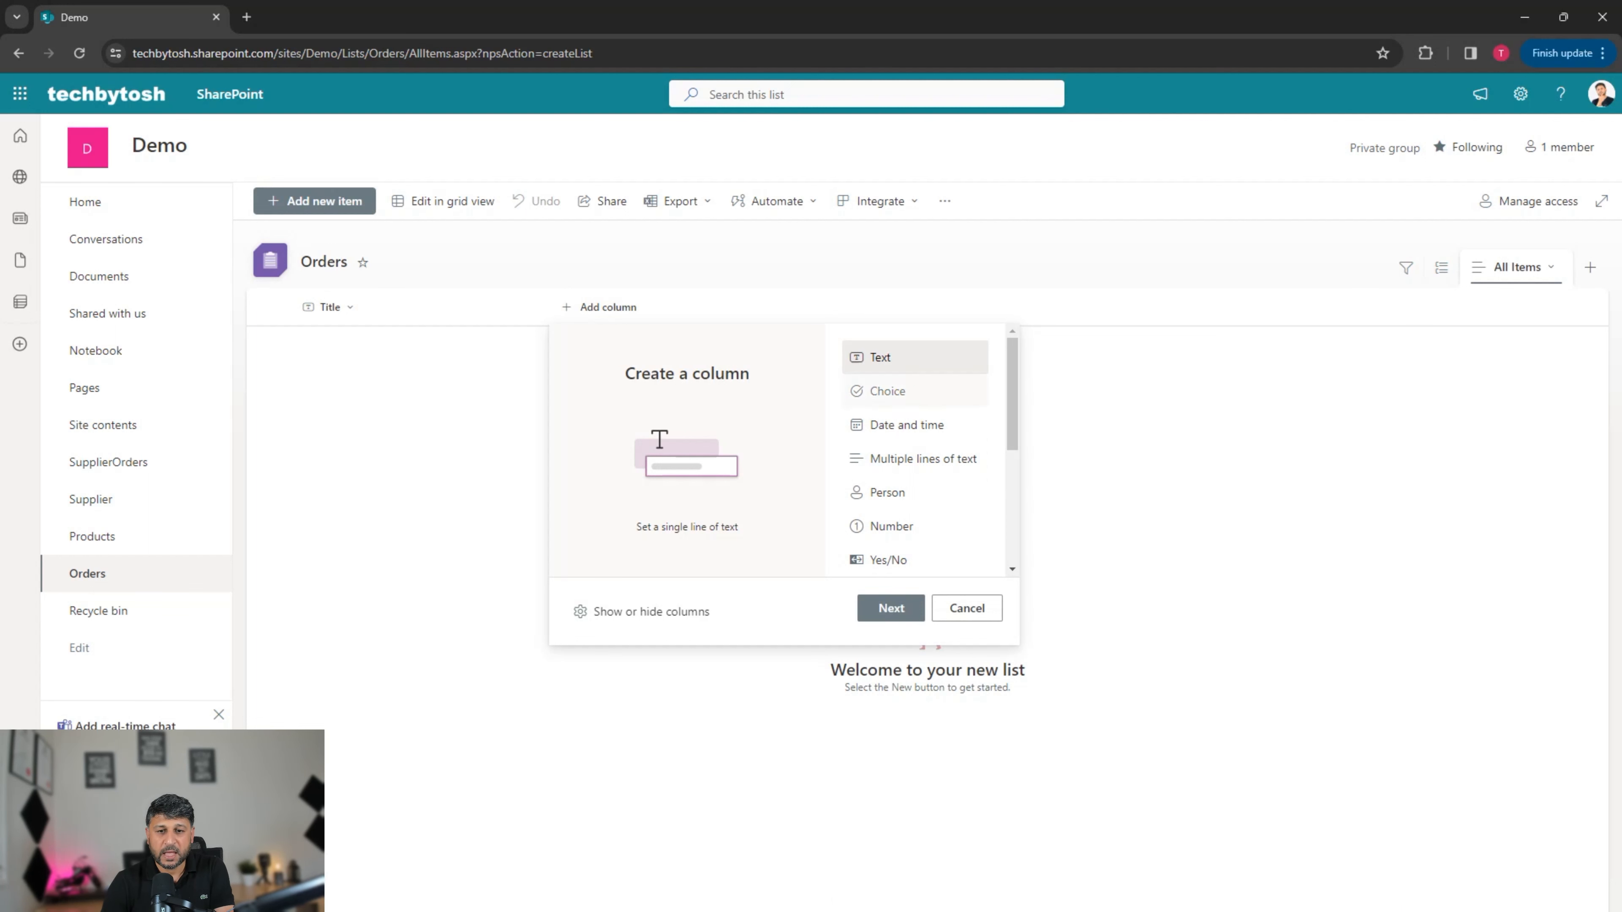
pyautogui.scroll(-4, 916, 447)
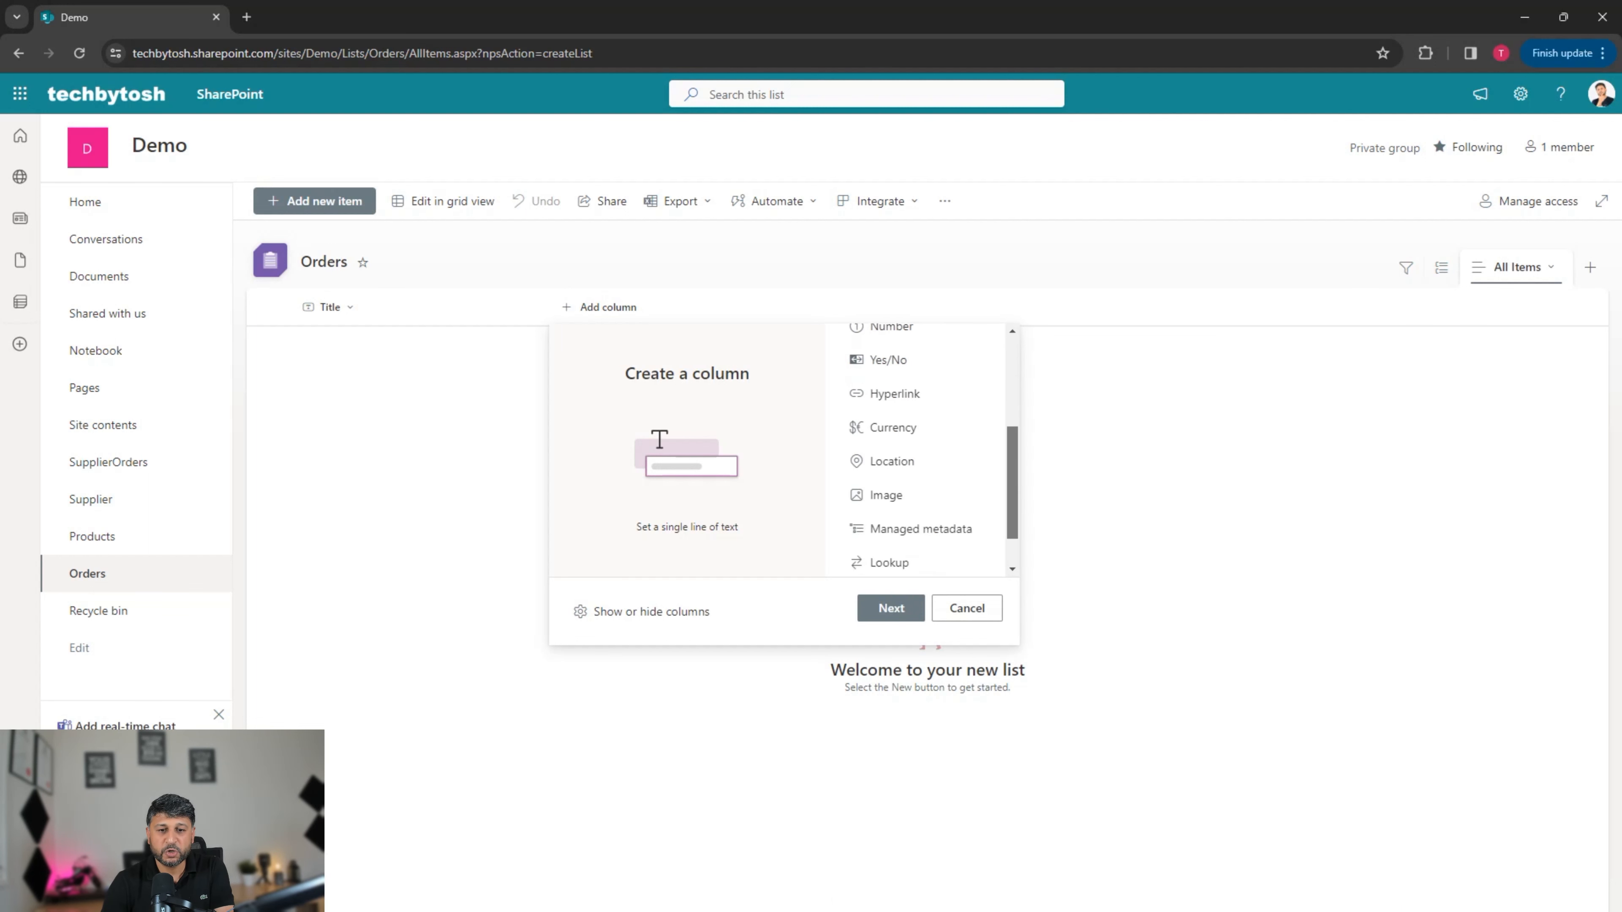
pyautogui.click(888, 509)
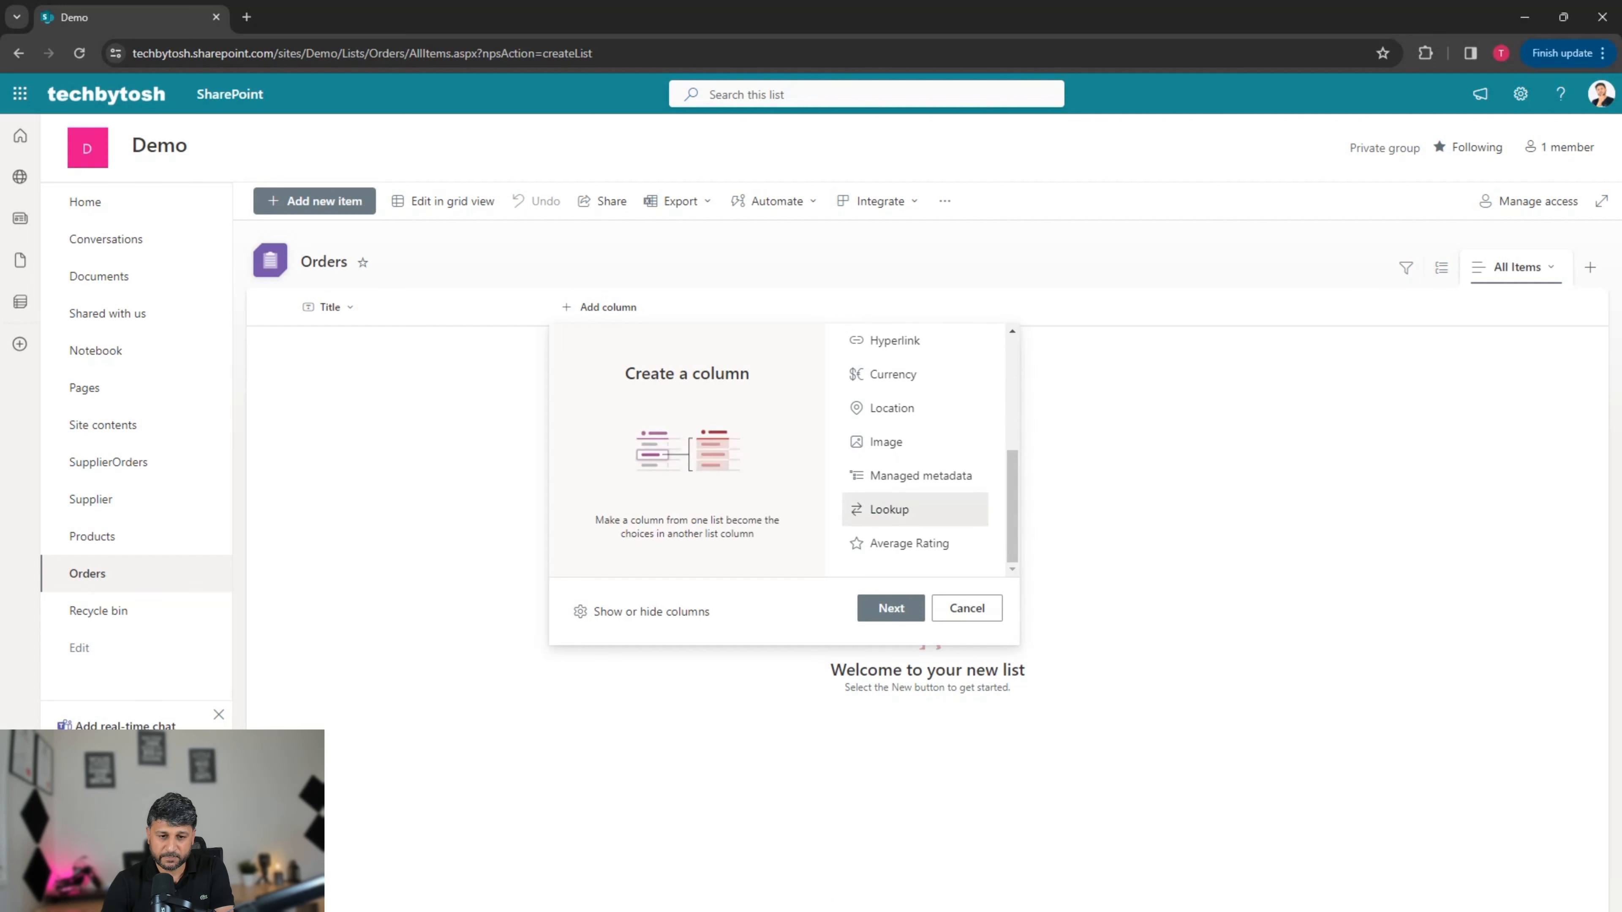
pyautogui.click(891, 607)
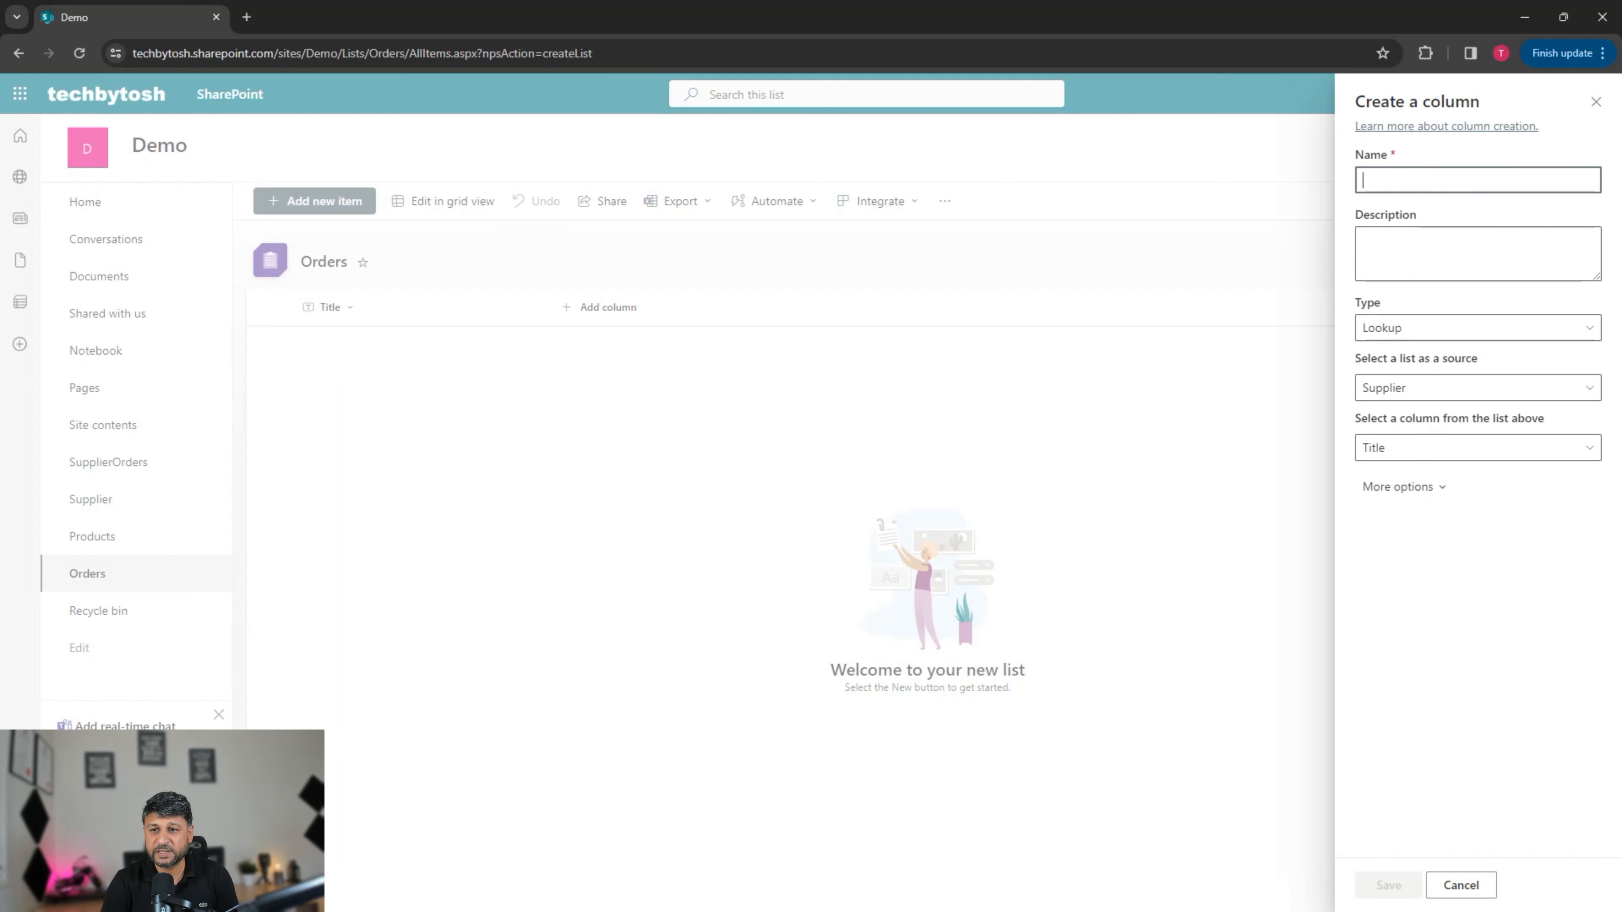
# Step: Name the lookup column Supplier, sourced from the Supplier list's Title column
pyautogui.write('Su')
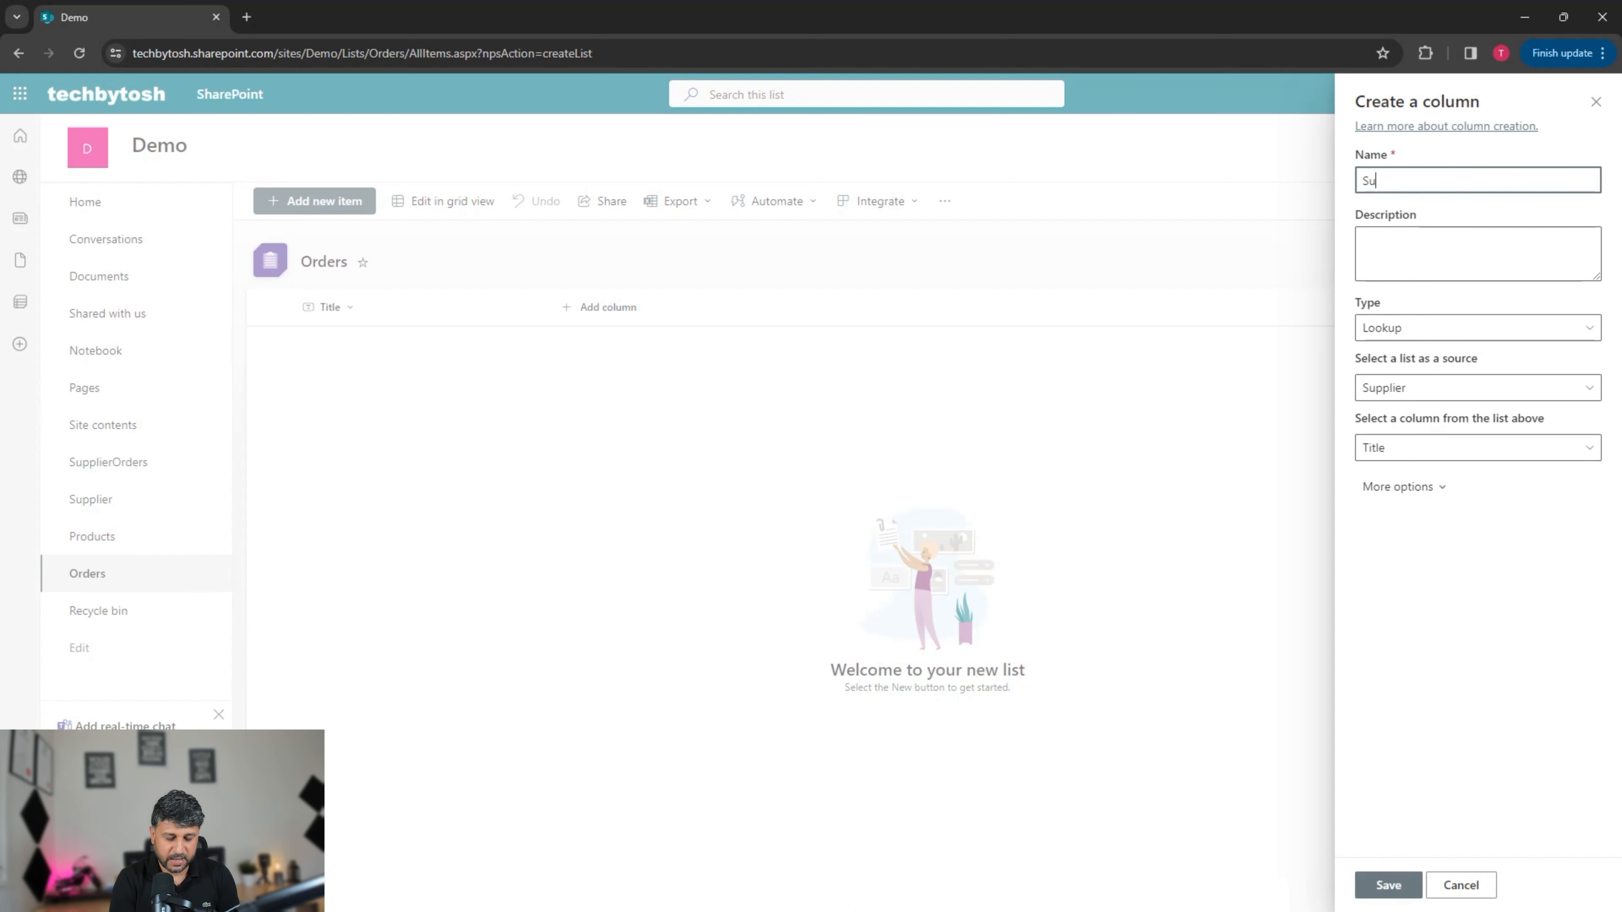
pyautogui.write('pplier')
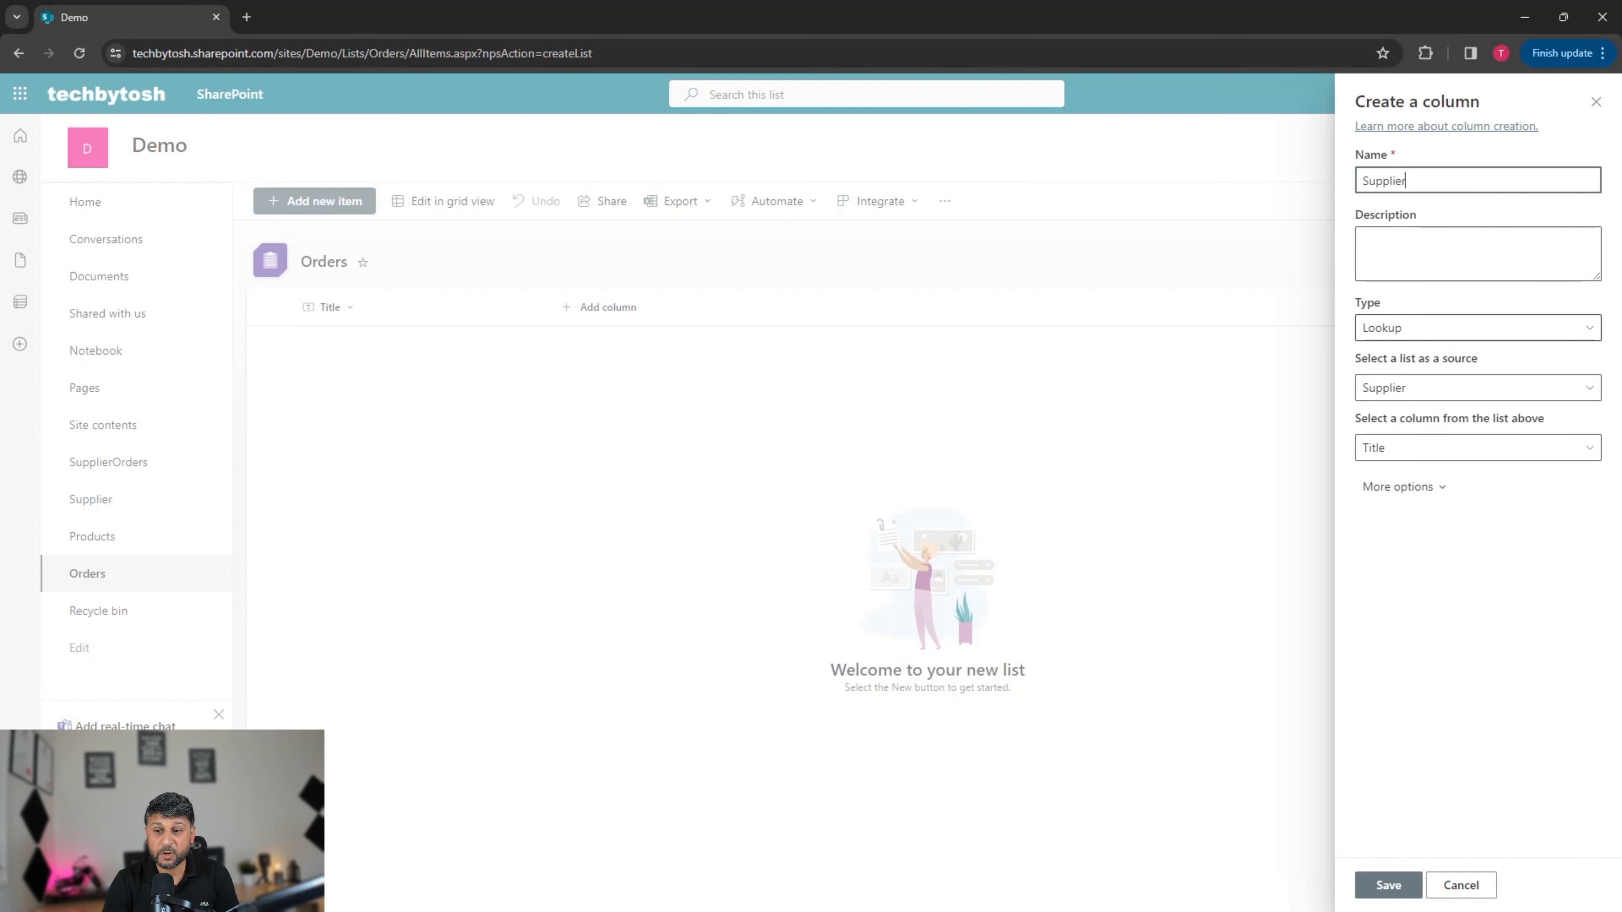
pyautogui.click(1477, 387)
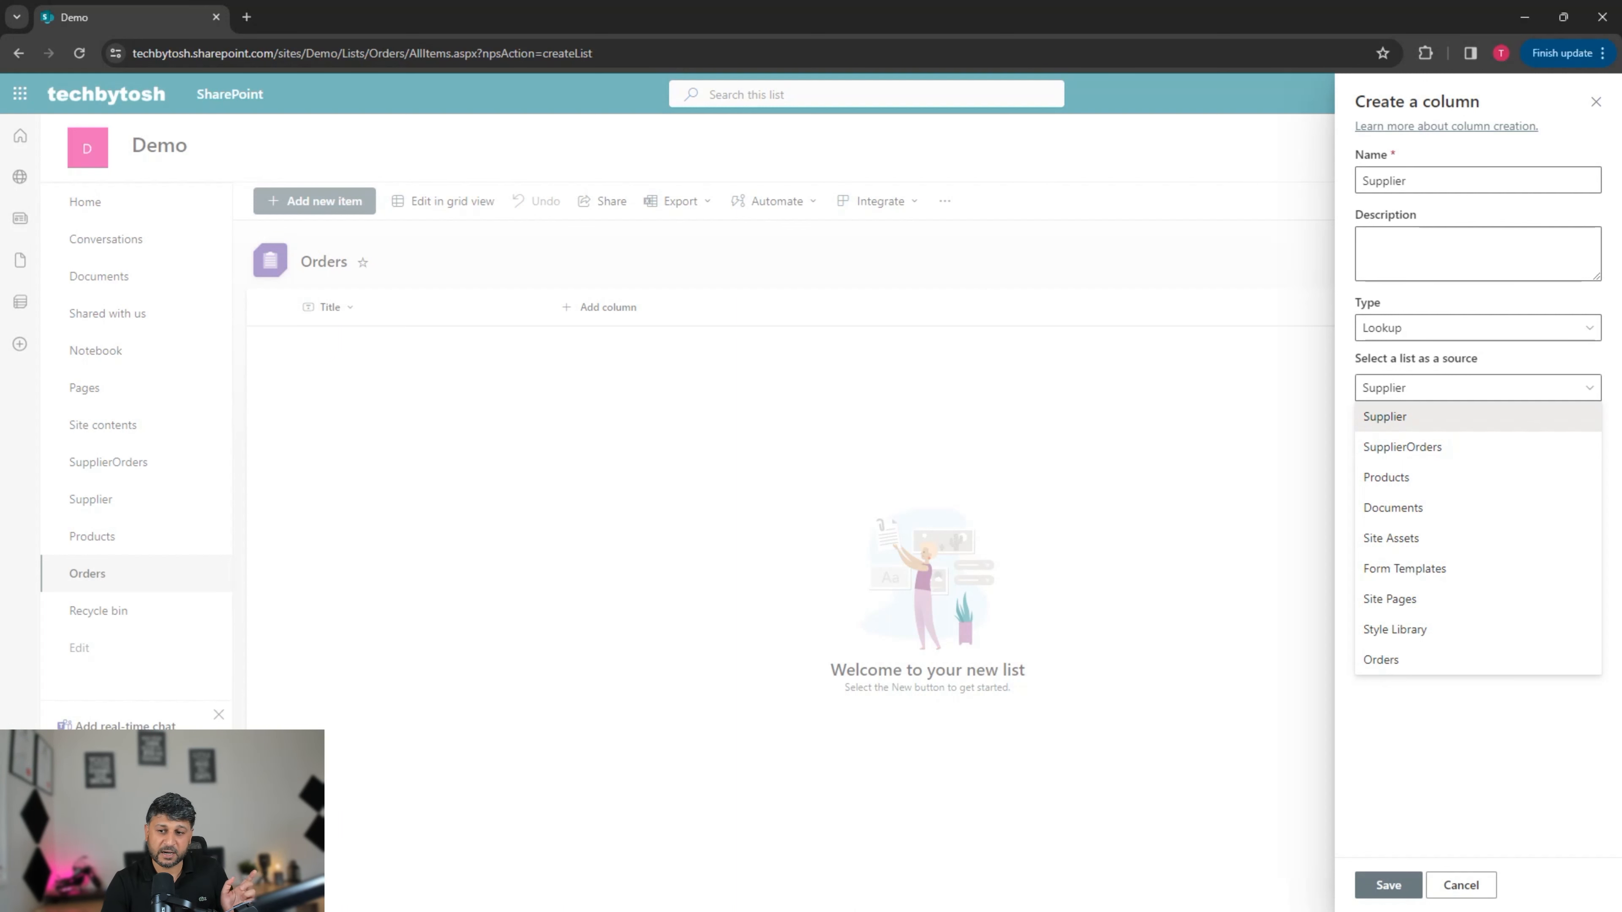
pyautogui.press('Return')
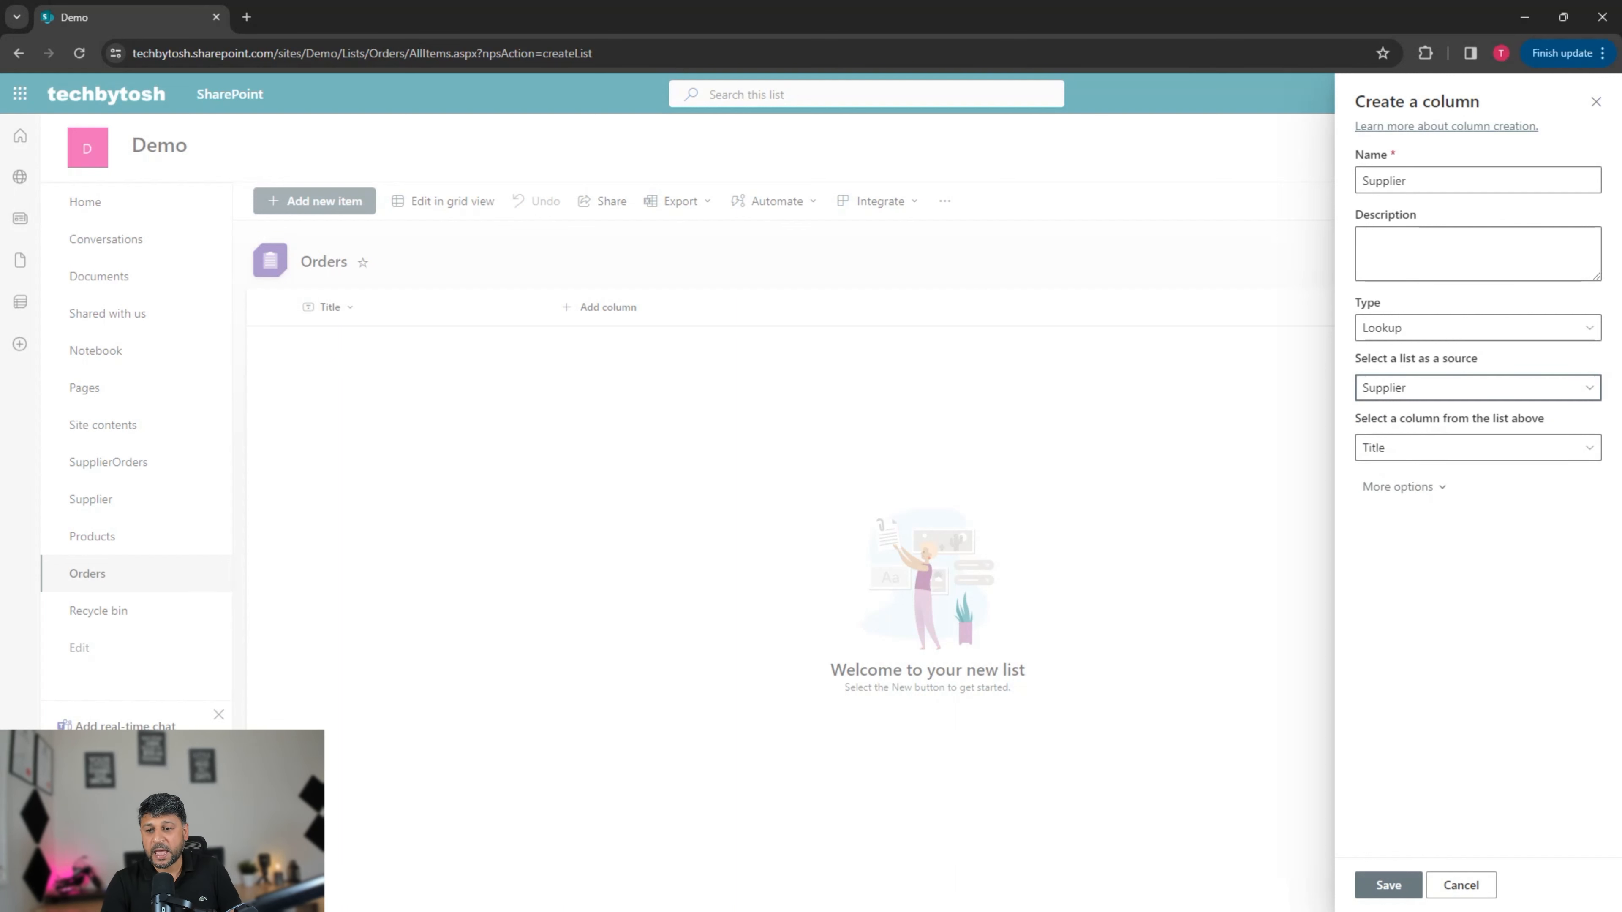
pyautogui.press('Tab')
pyautogui.press('Return')
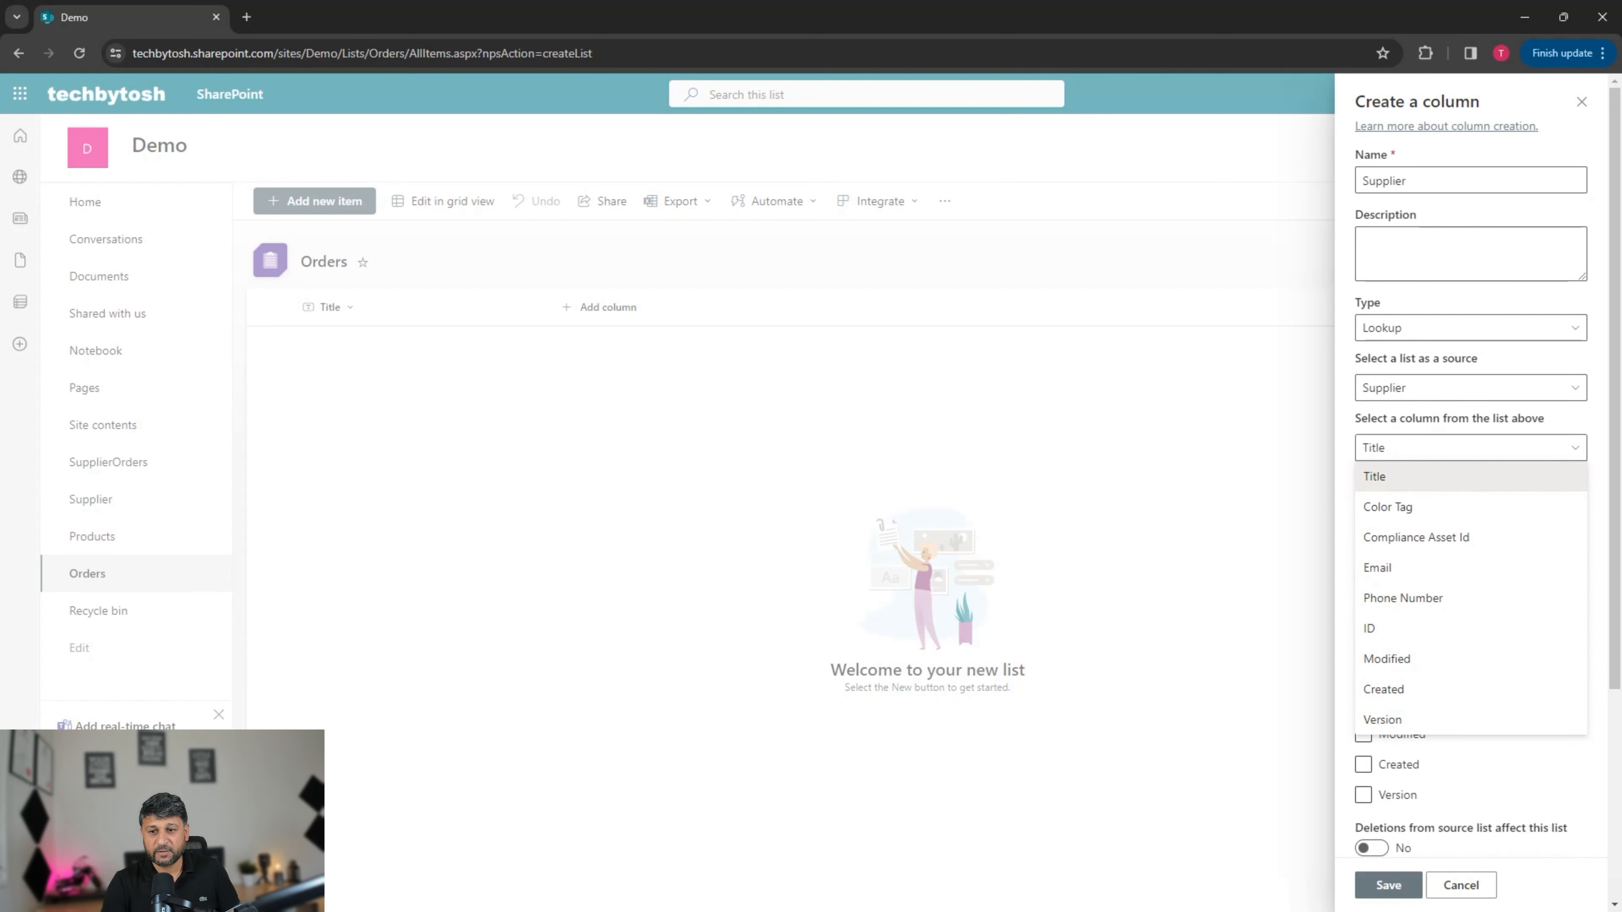
pyautogui.press('Return')
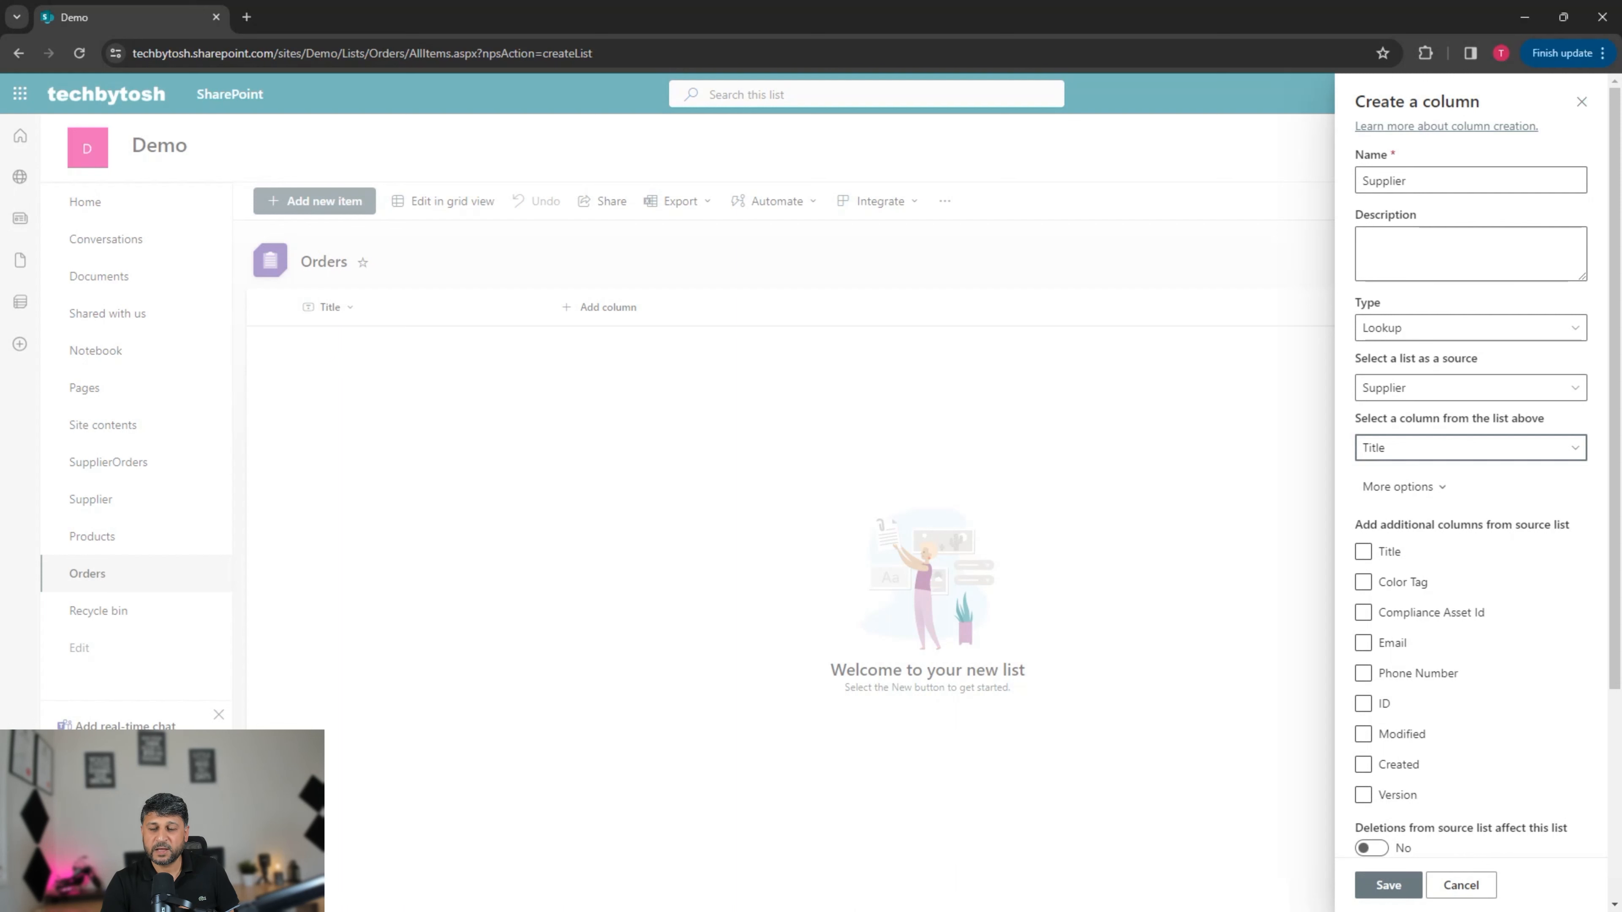
pyautogui.press('Return')
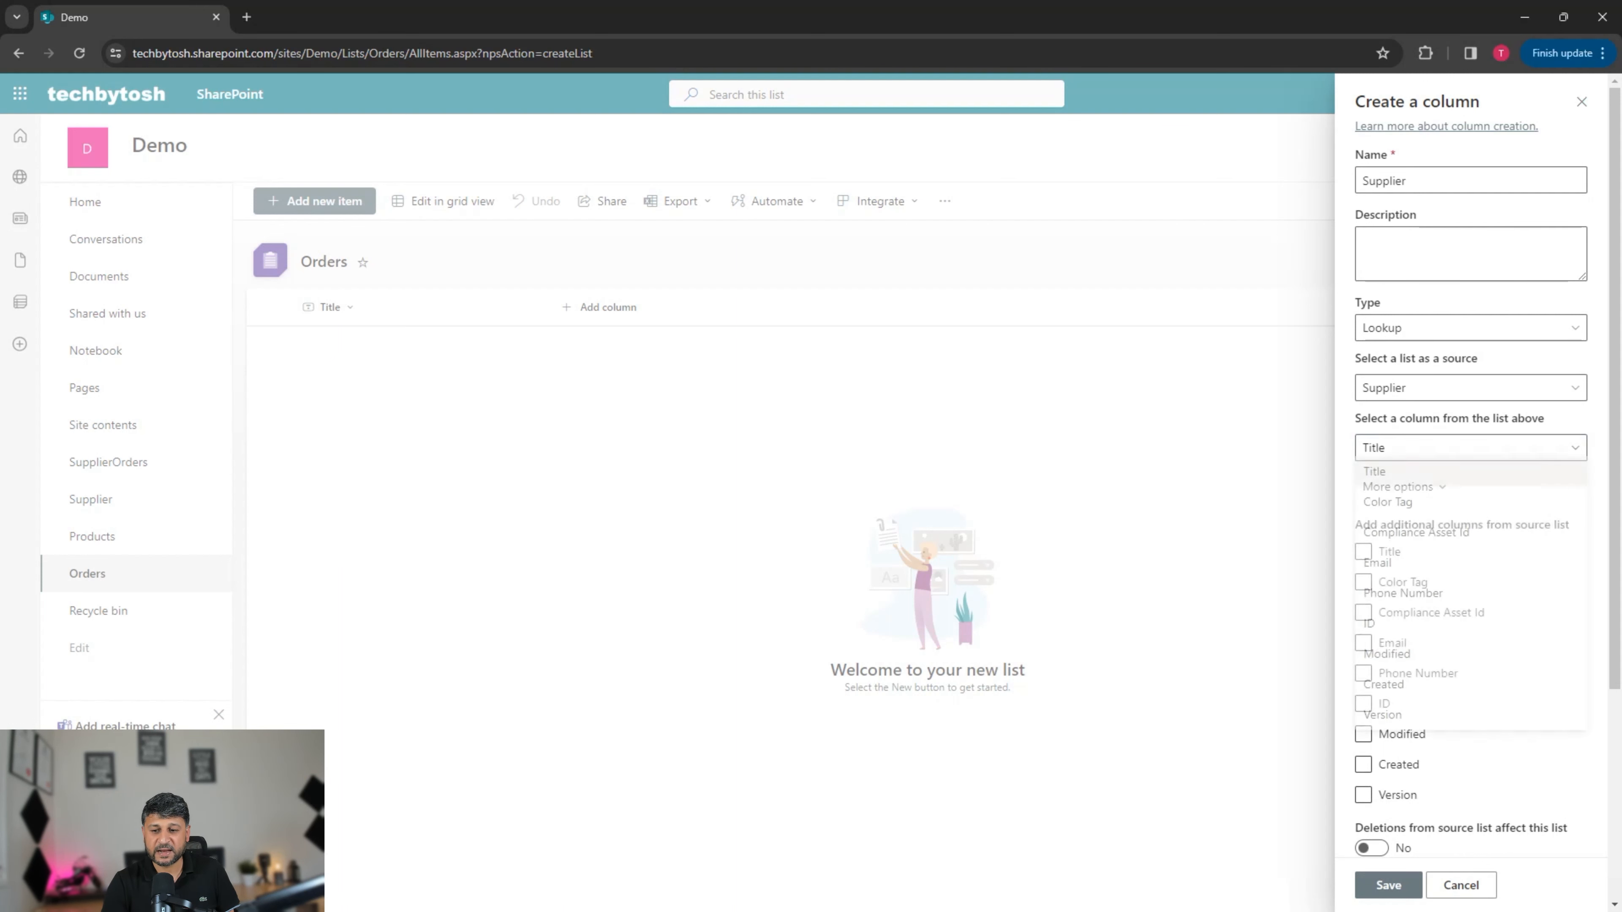
pyautogui.press('Return')
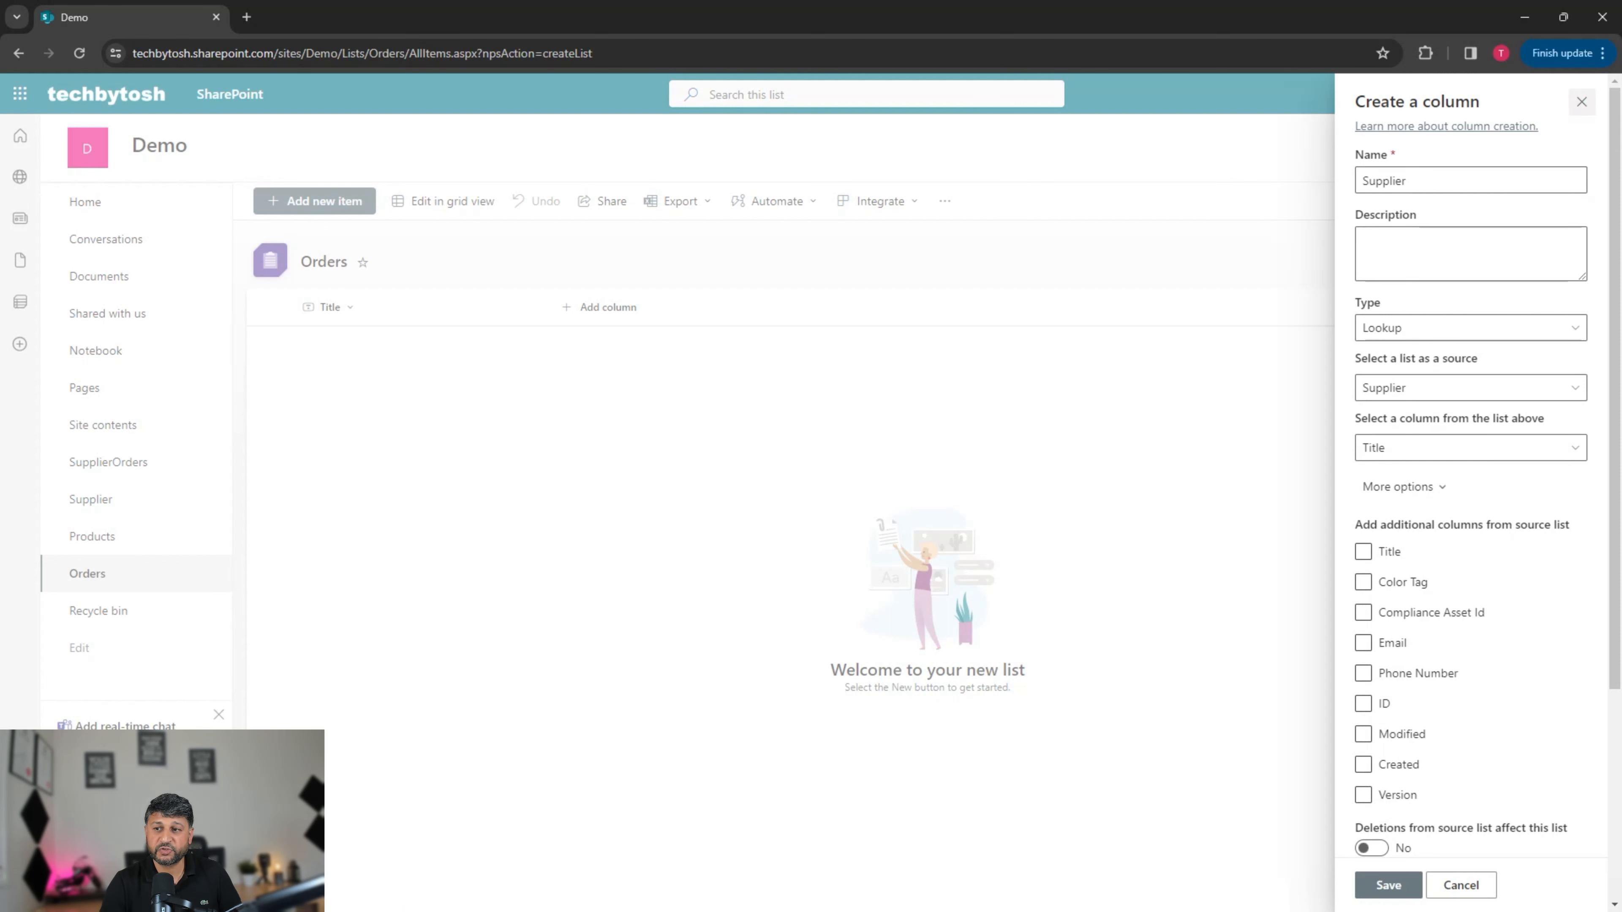
# Step: Discard the unfinished lookup column and open the Supplier list's settings
pyautogui.click(1581, 102)
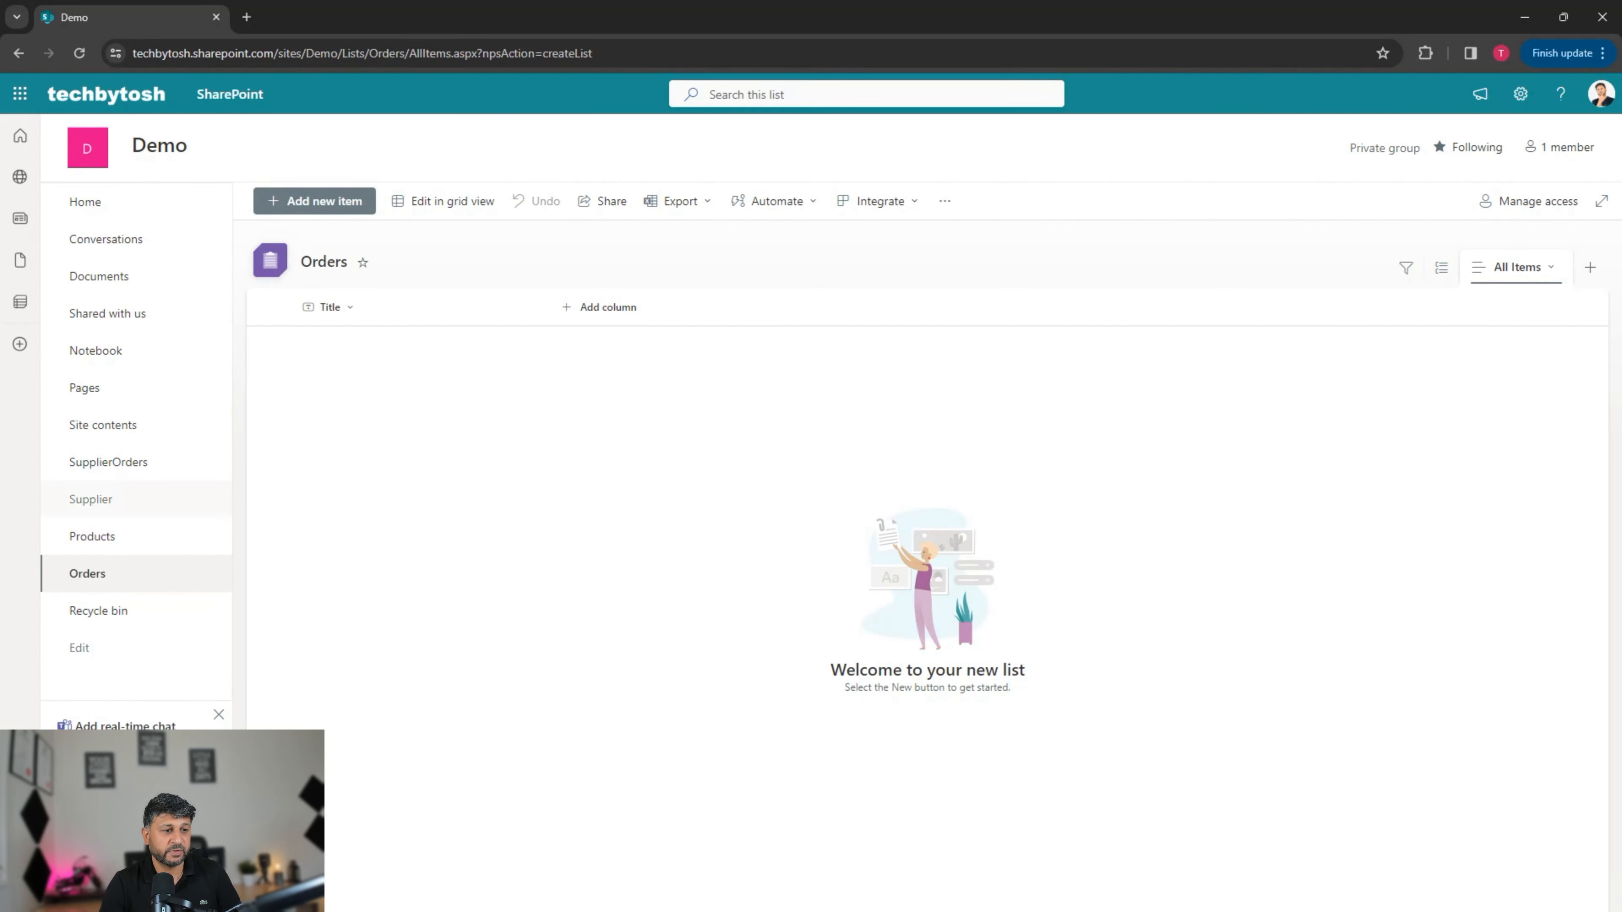
pyautogui.click(92, 500)
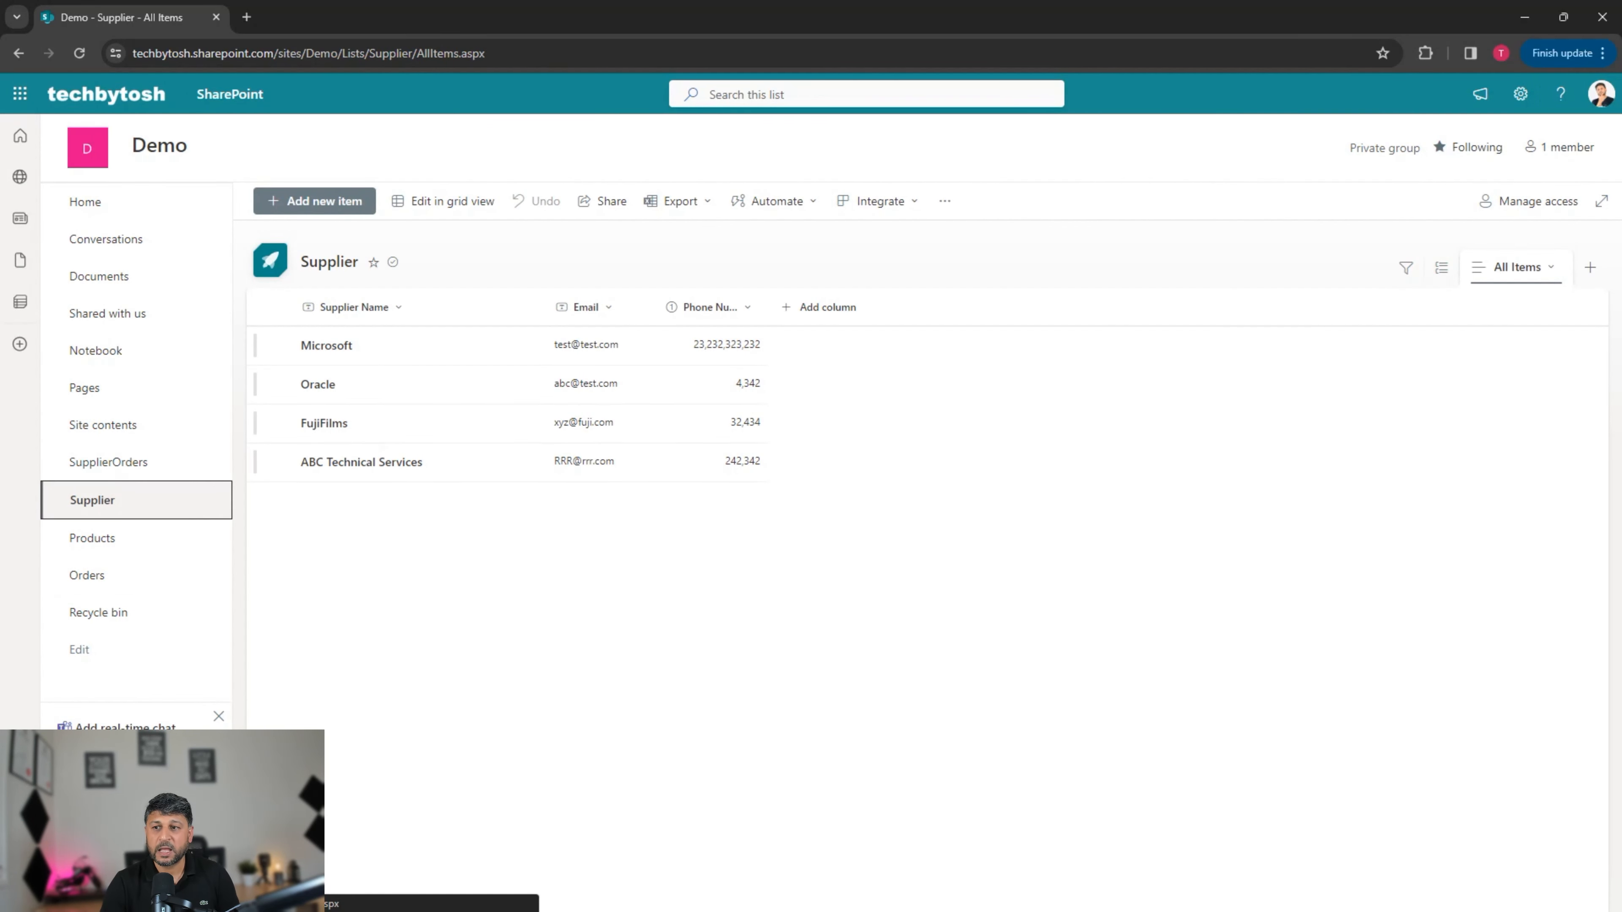
pyautogui.click(1521, 94)
pyautogui.click(1395, 268)
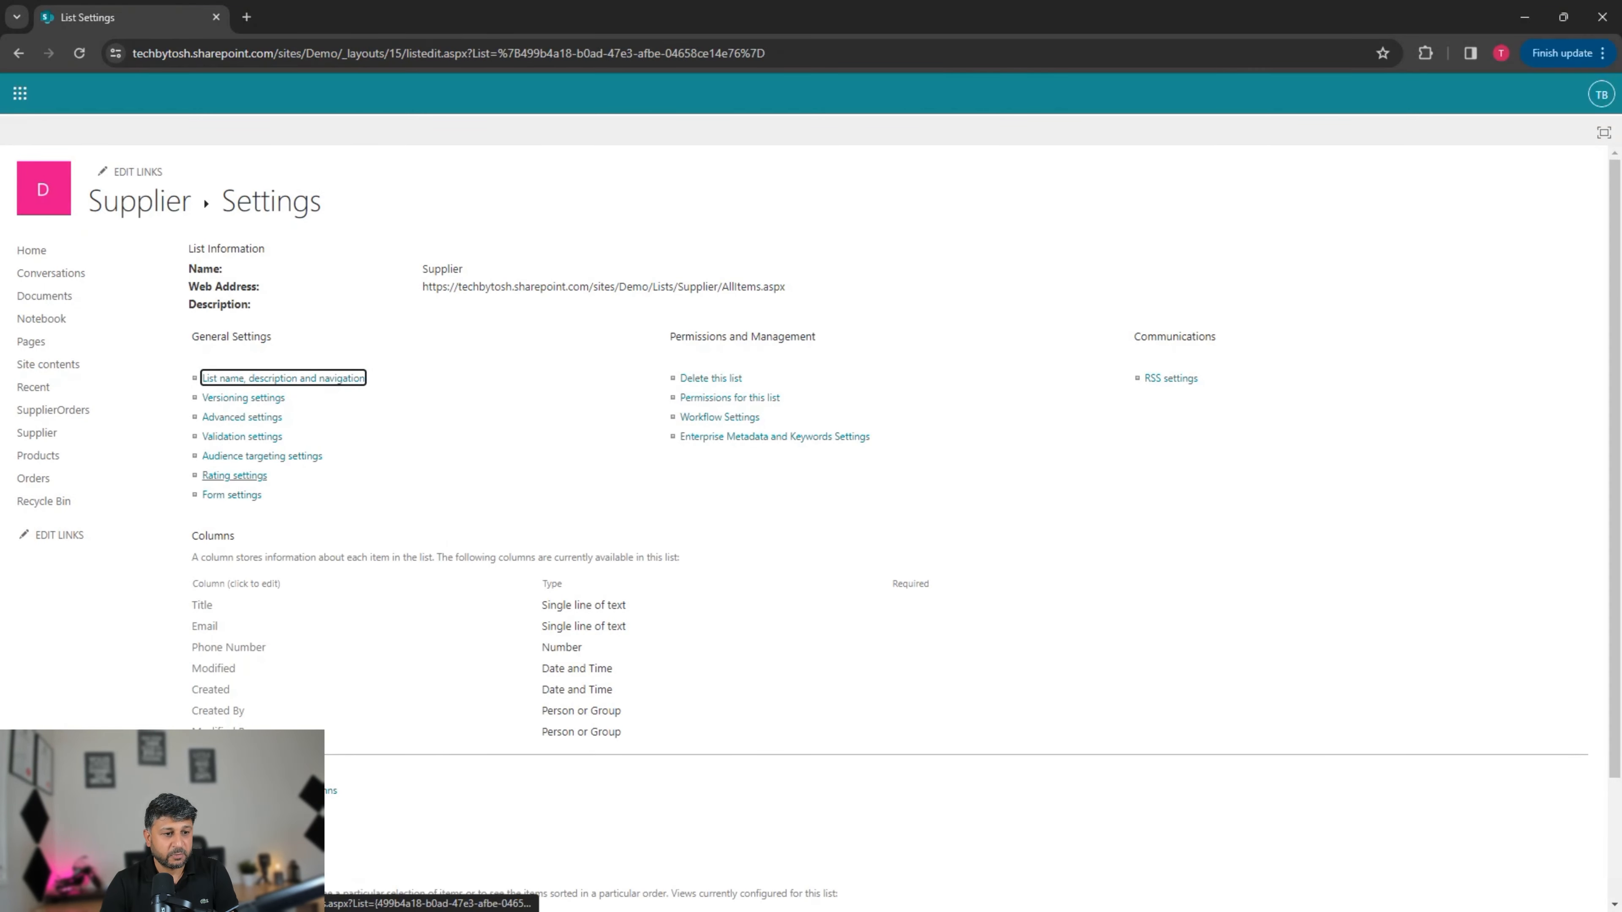
# Step: Rename the Supplier list's Title column to SupplierName and return to Orders
pyautogui.click(202, 606)
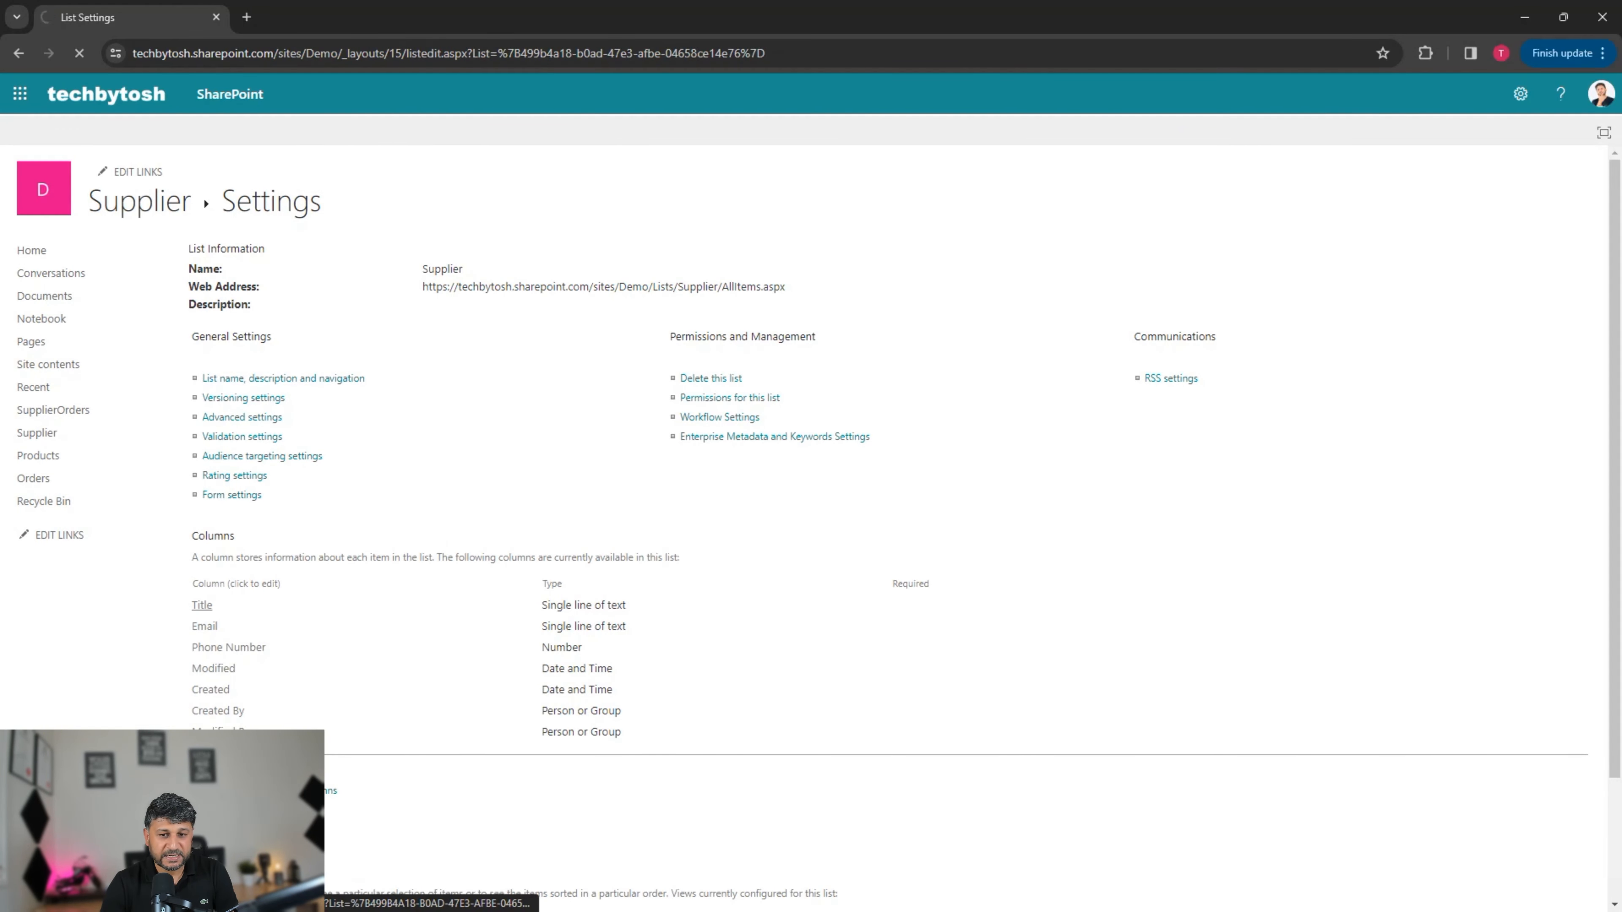
pyautogui.write('Supp')
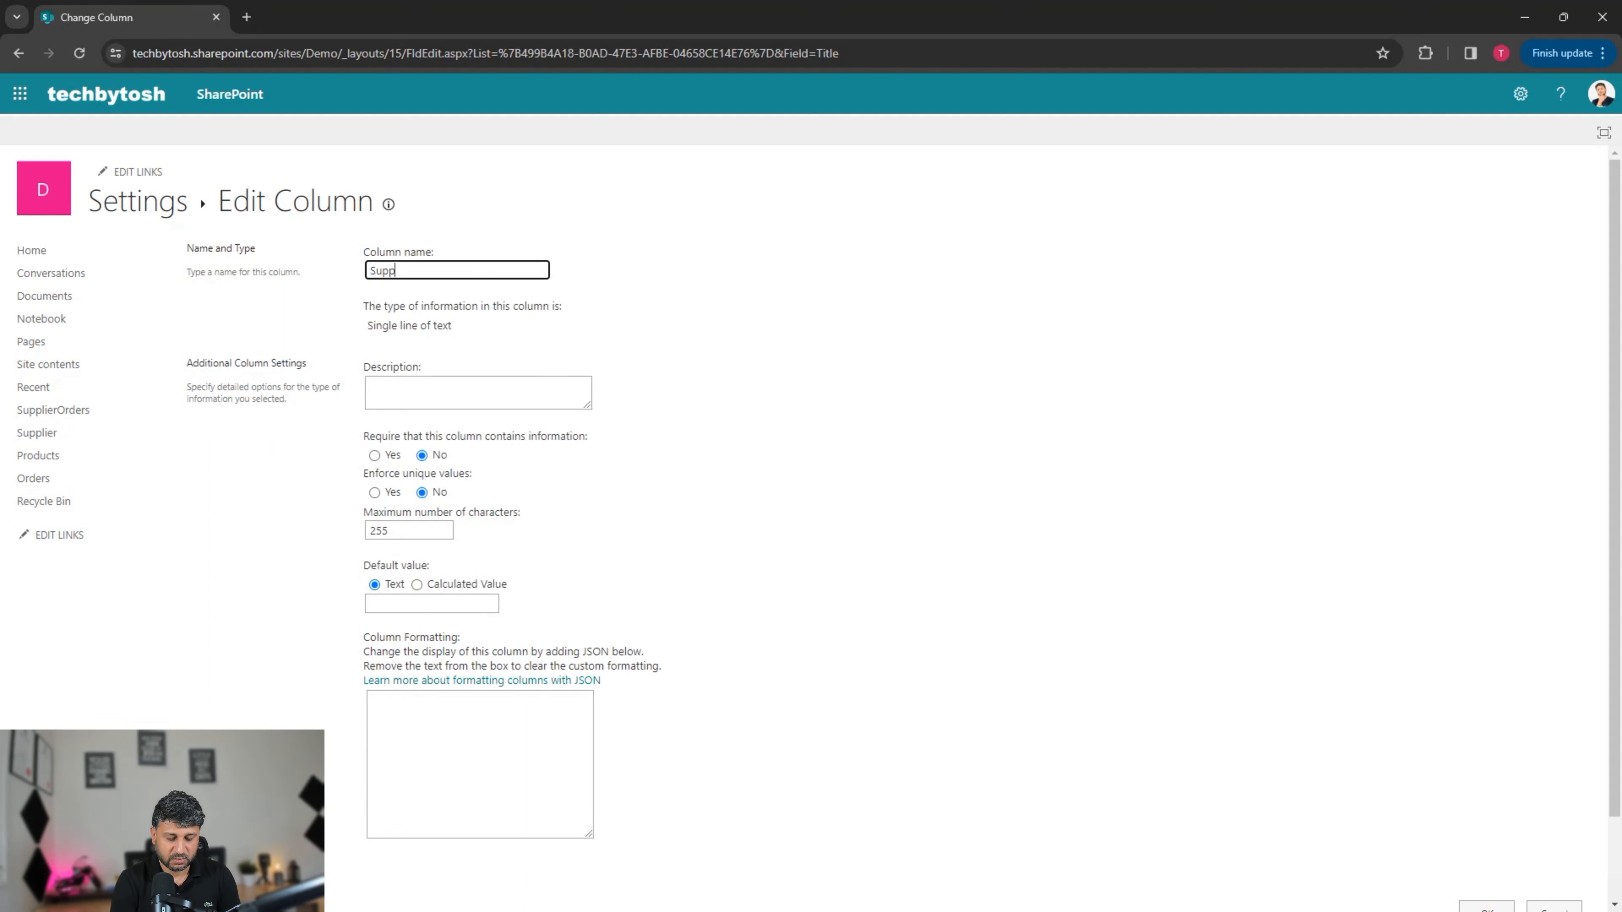
pyautogui.write('lierName')
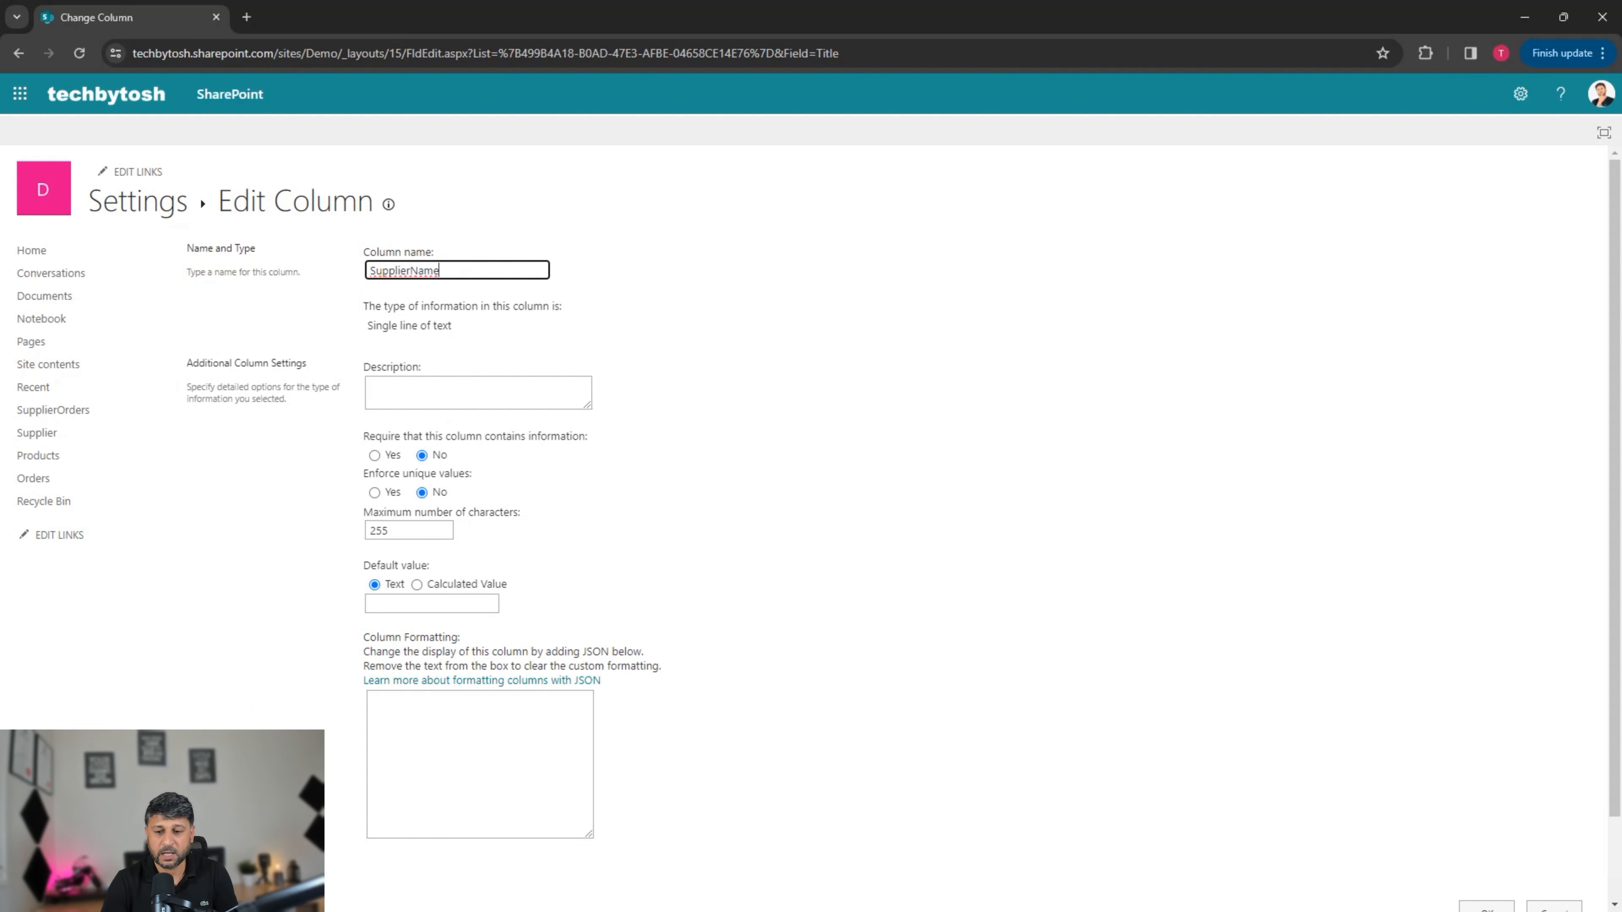
pyautogui.click(894, 409)
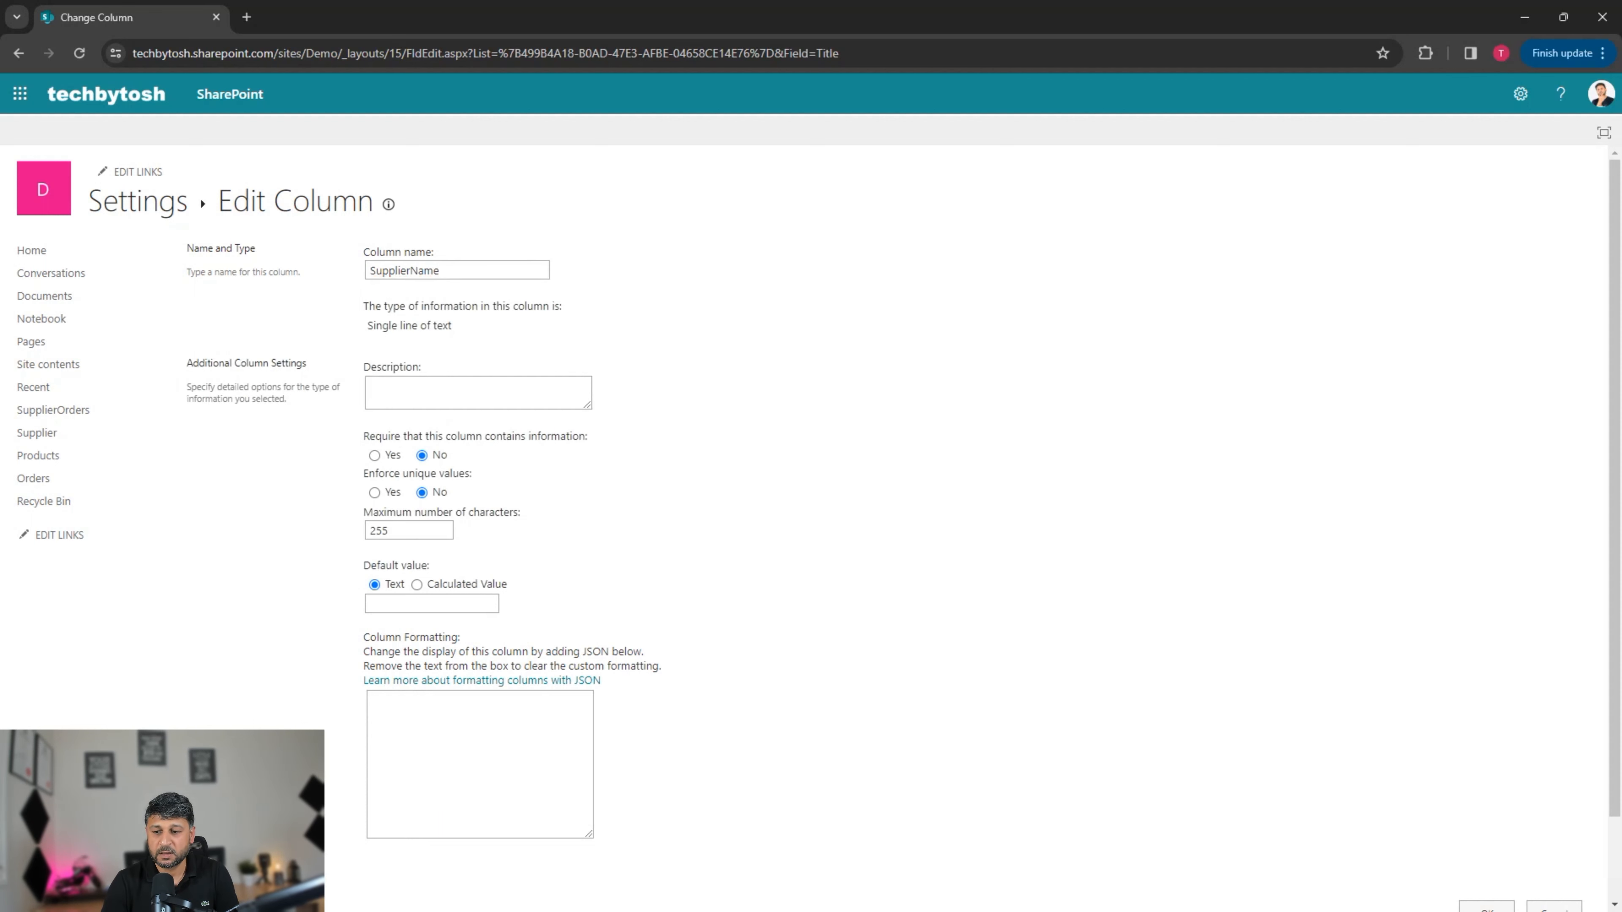
pyautogui.moveTo(1615, 511); pyautogui.dragTo(1614, 594)
pyautogui.click(1486, 818)
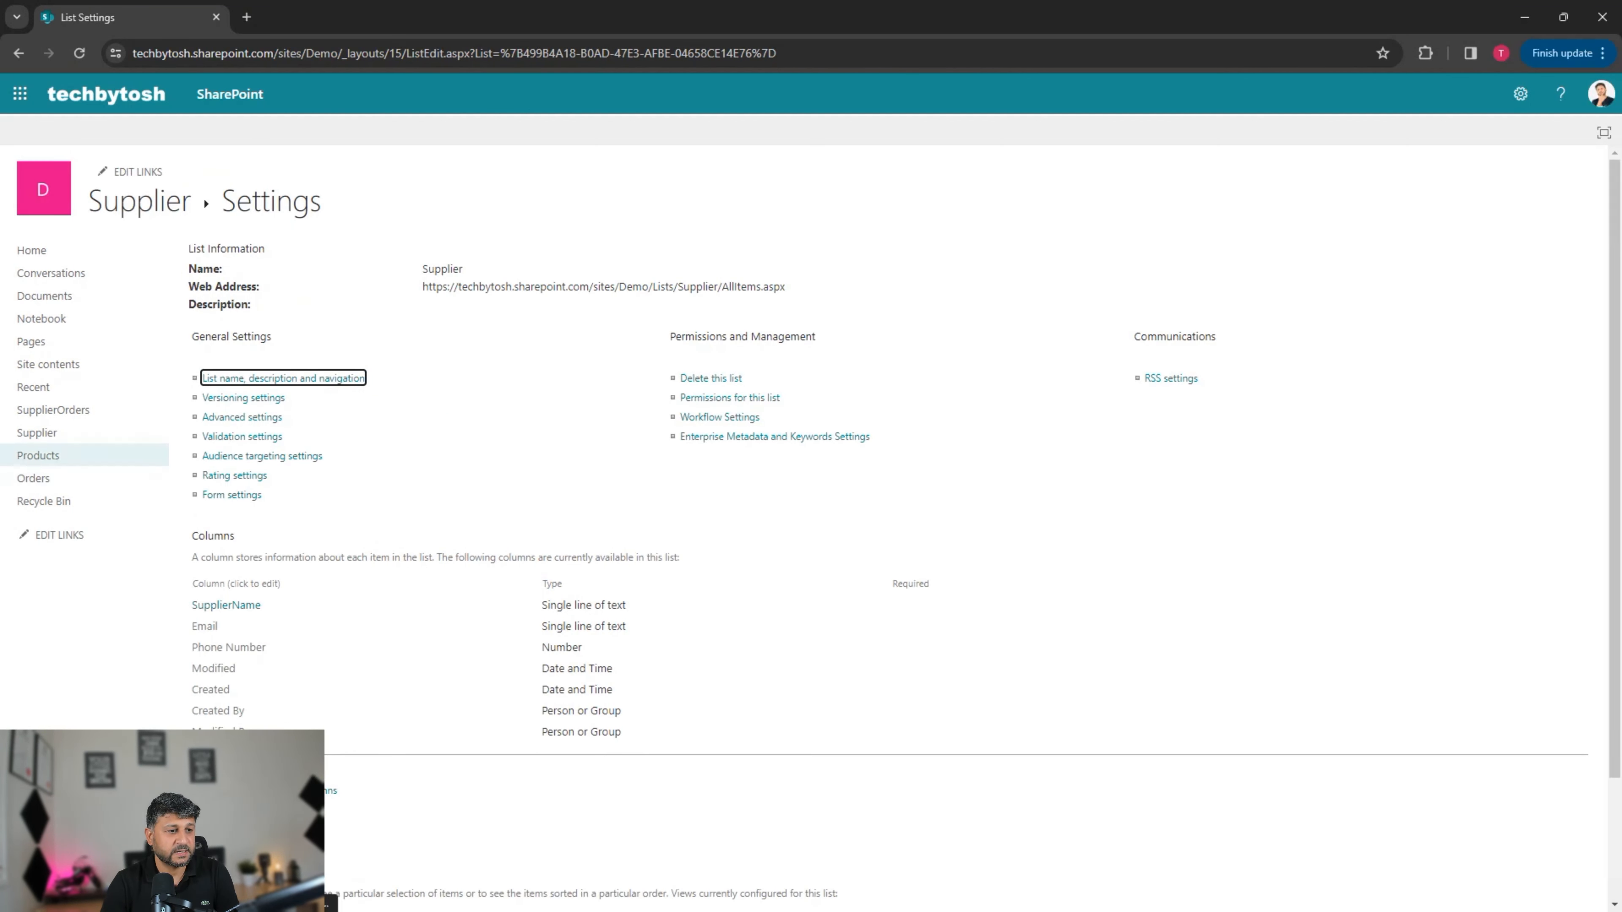
pyautogui.click(33, 477)
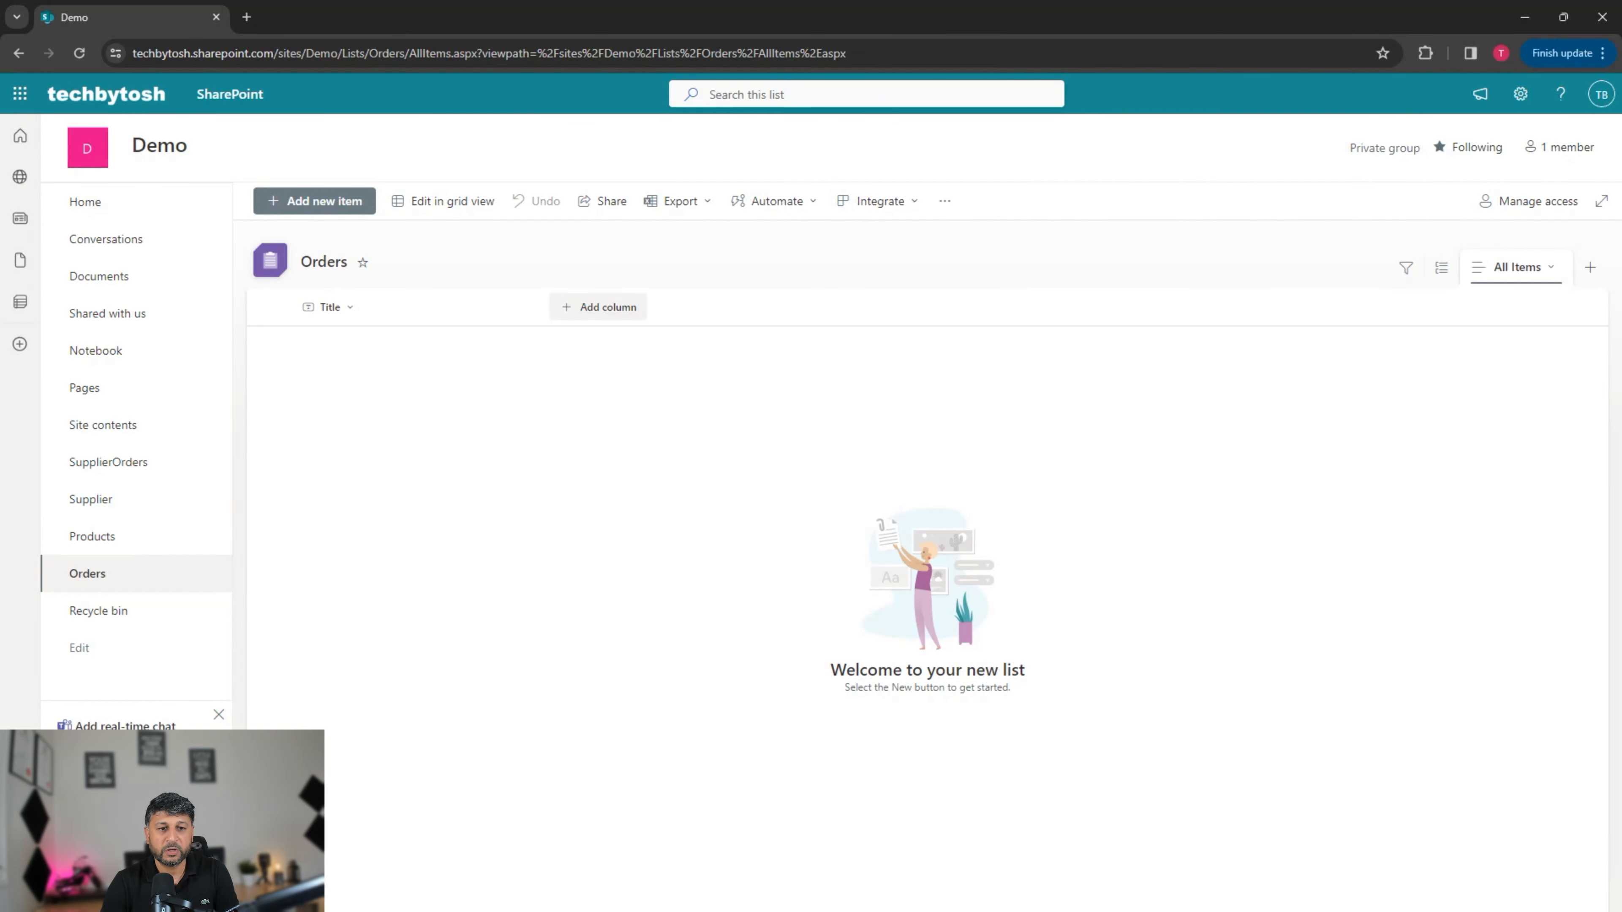
# Step: Add a Lookup column named Supplier to Orders, pulling SupplierName from the Supplier list
pyautogui.click(598, 307)
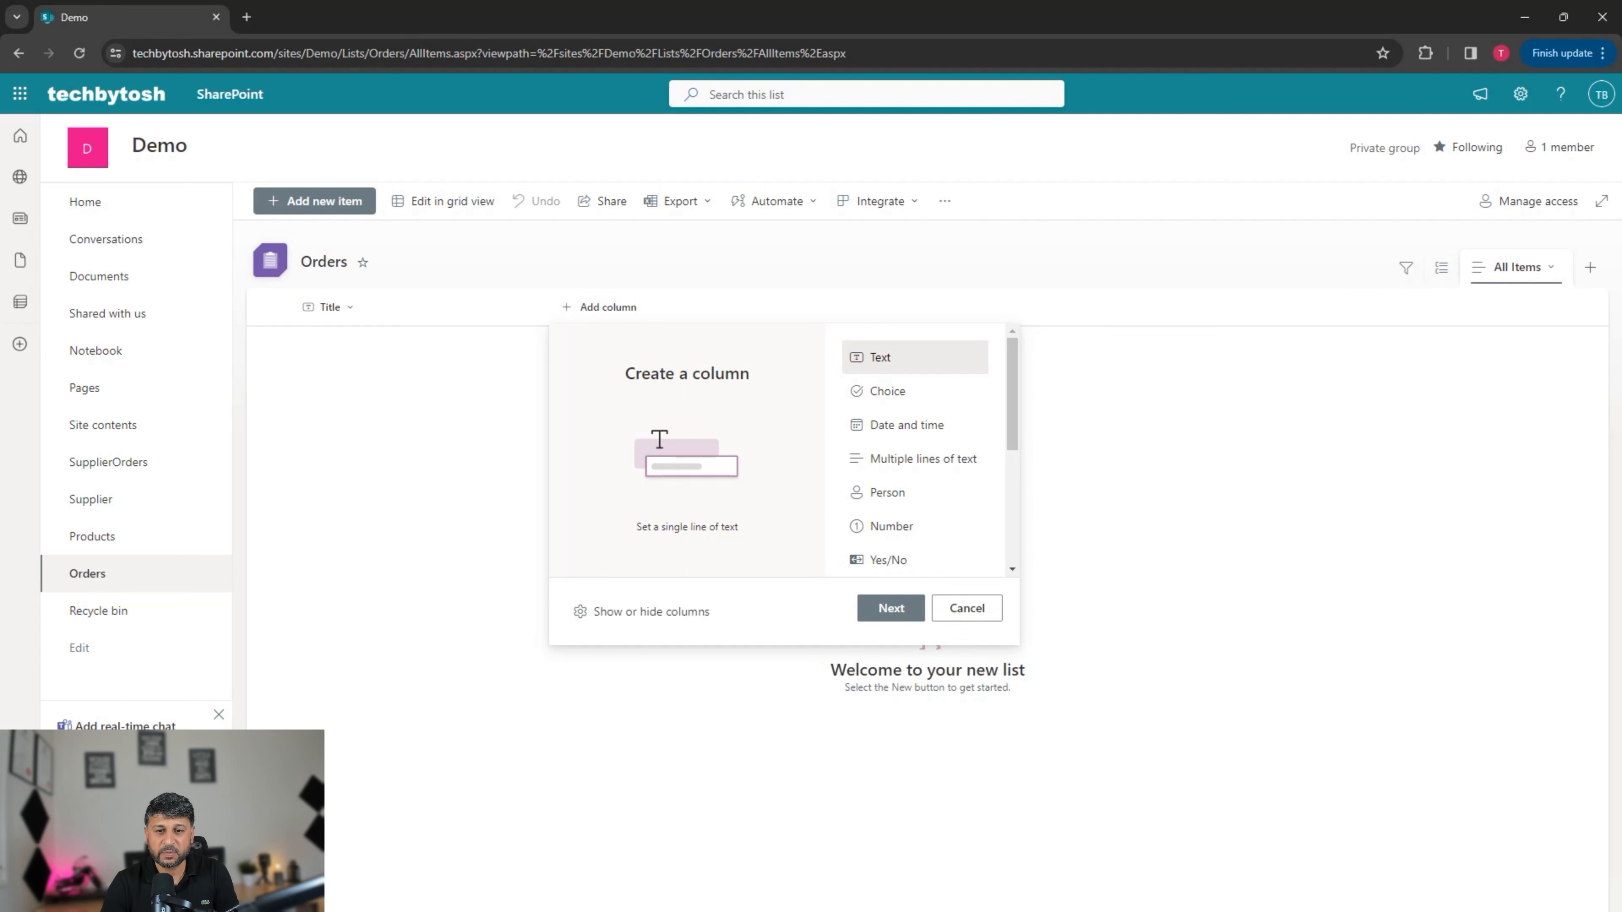
pyautogui.scroll(-5, 914, 447)
pyautogui.click(889, 509)
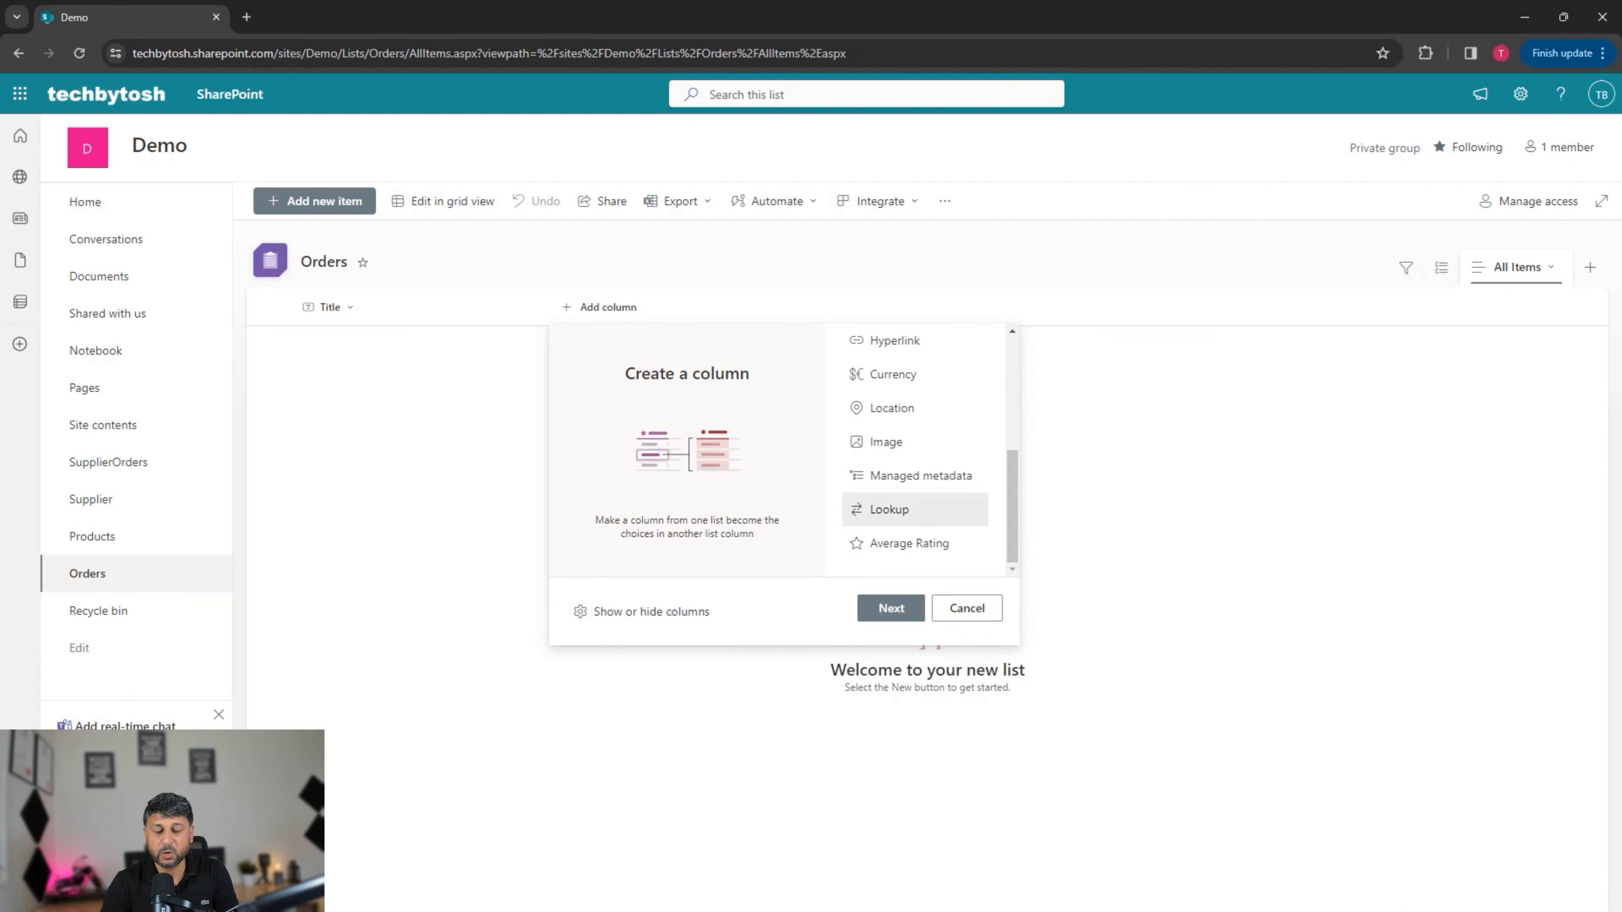
pyautogui.click(891, 607)
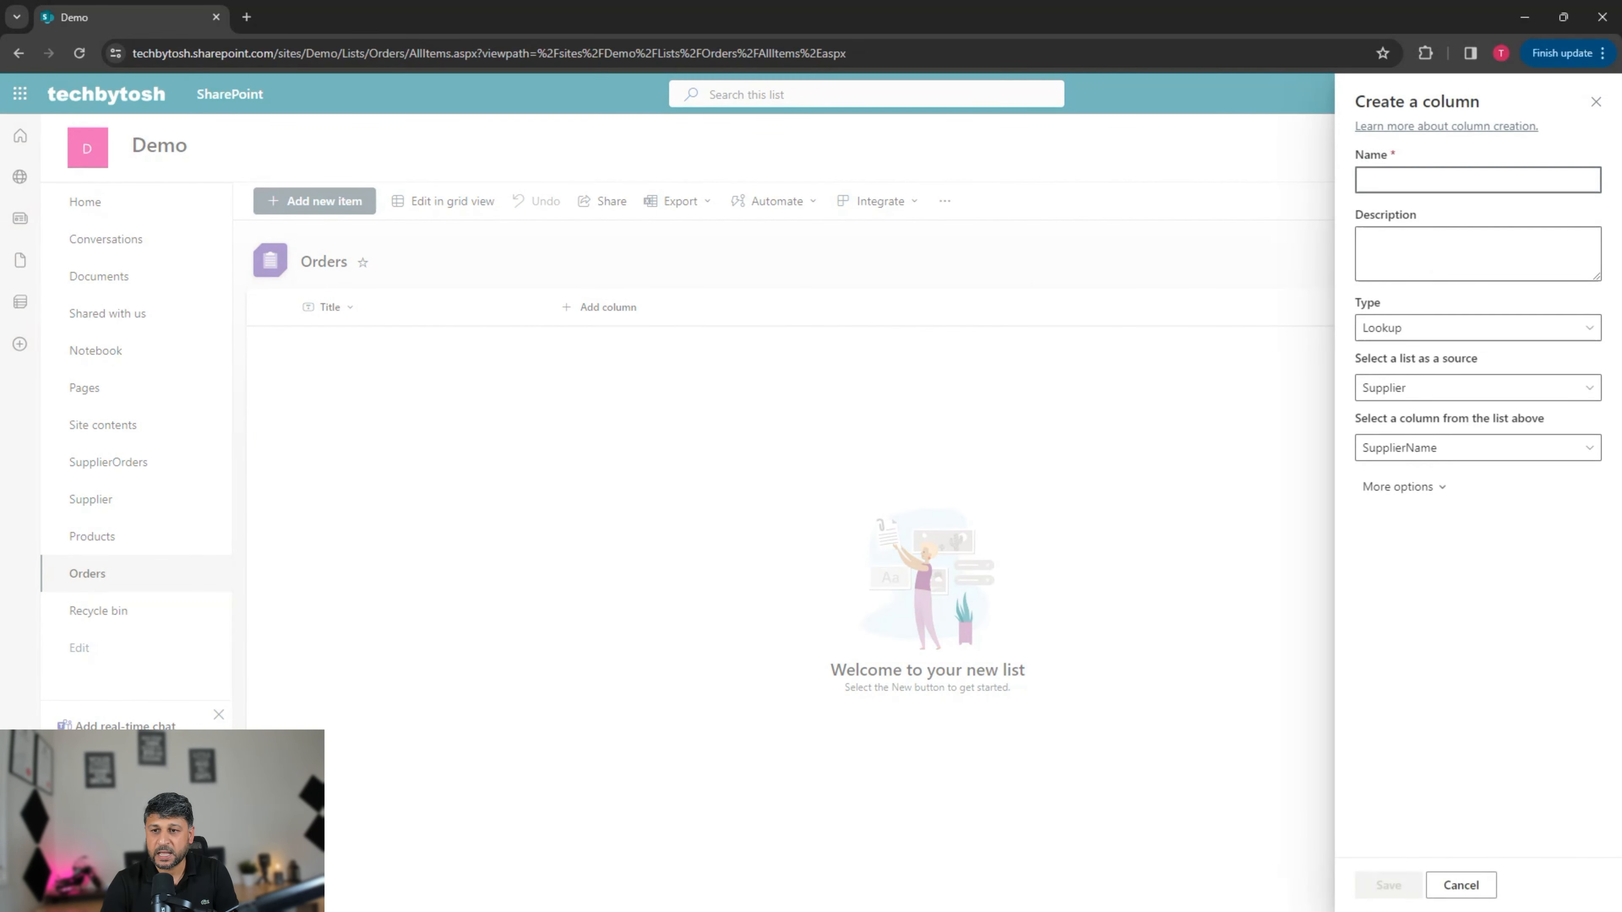
pyautogui.write('Su')
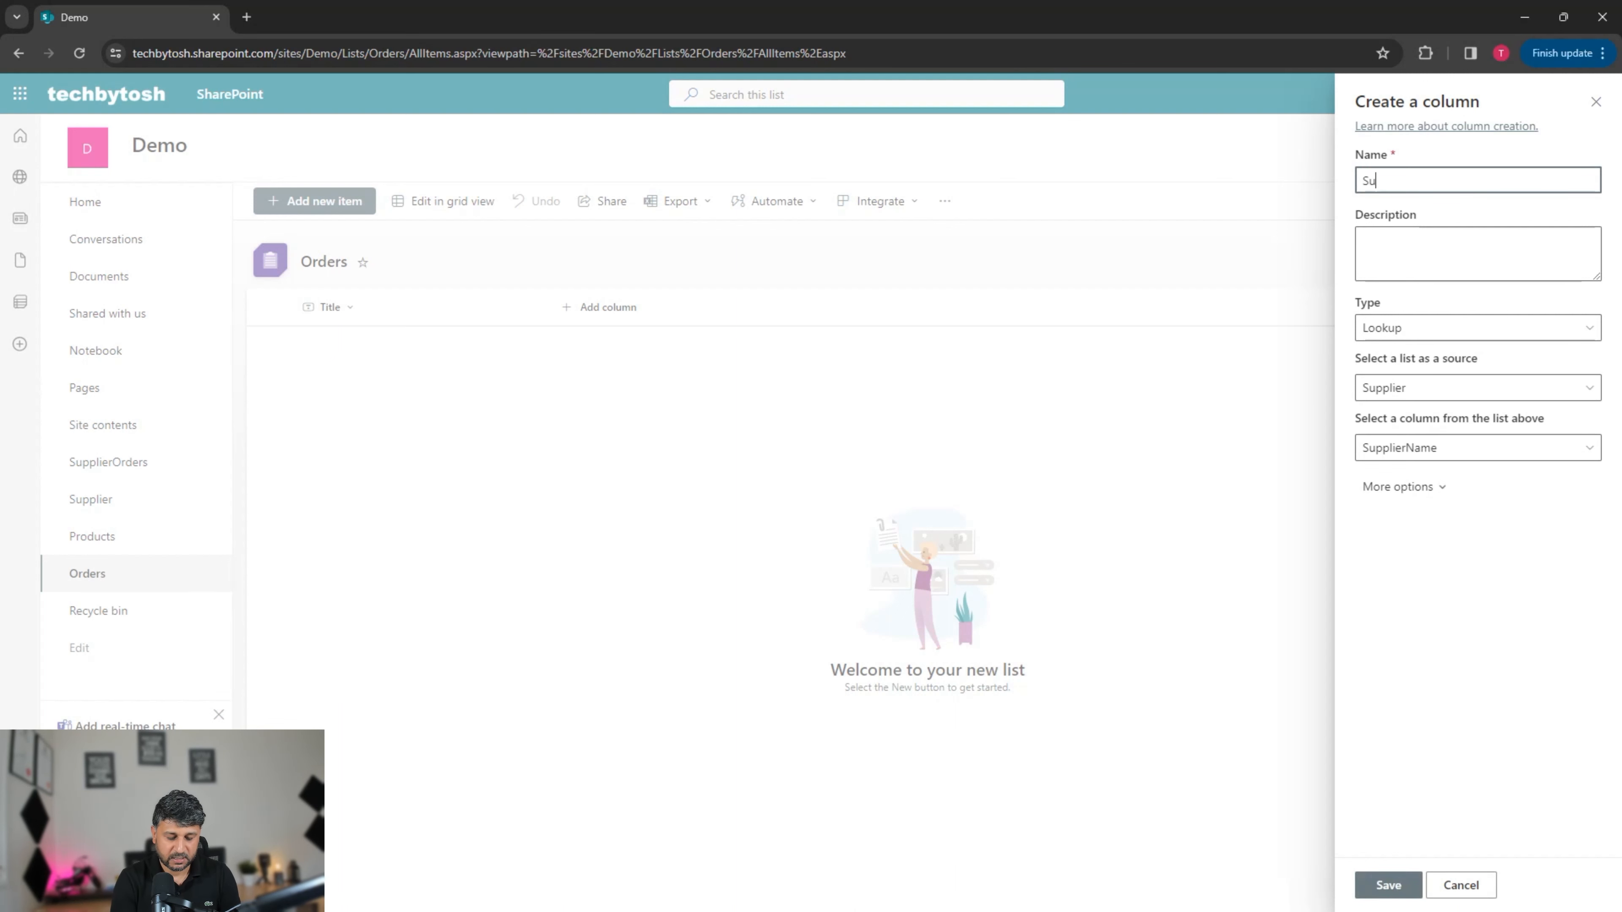
pyautogui.write('pplier')
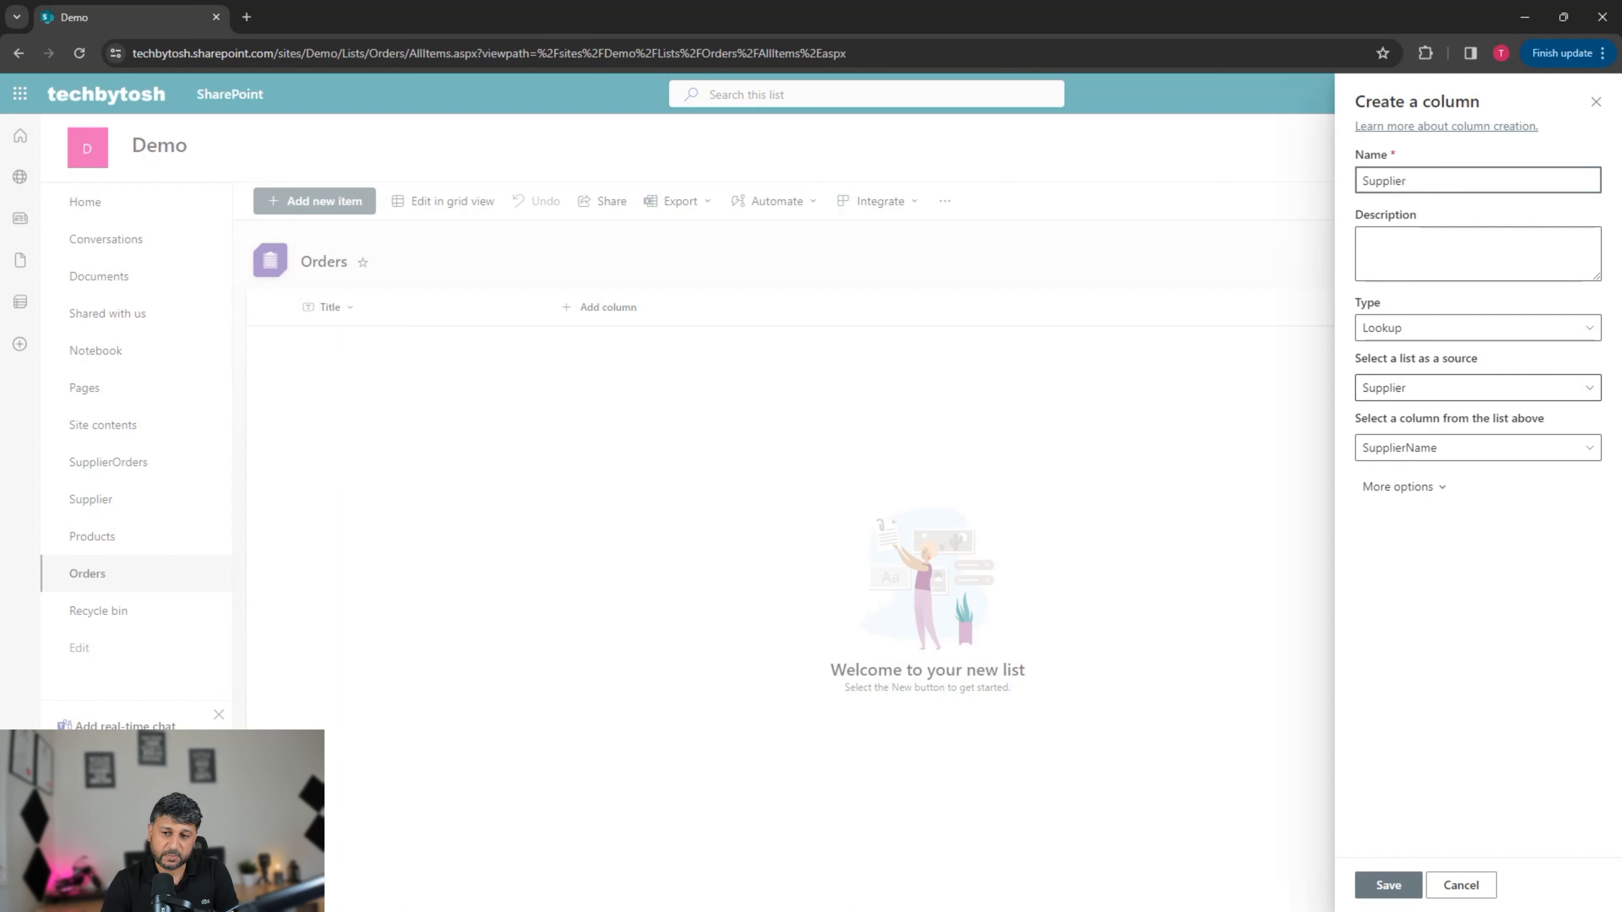
pyautogui.click(1477, 447)
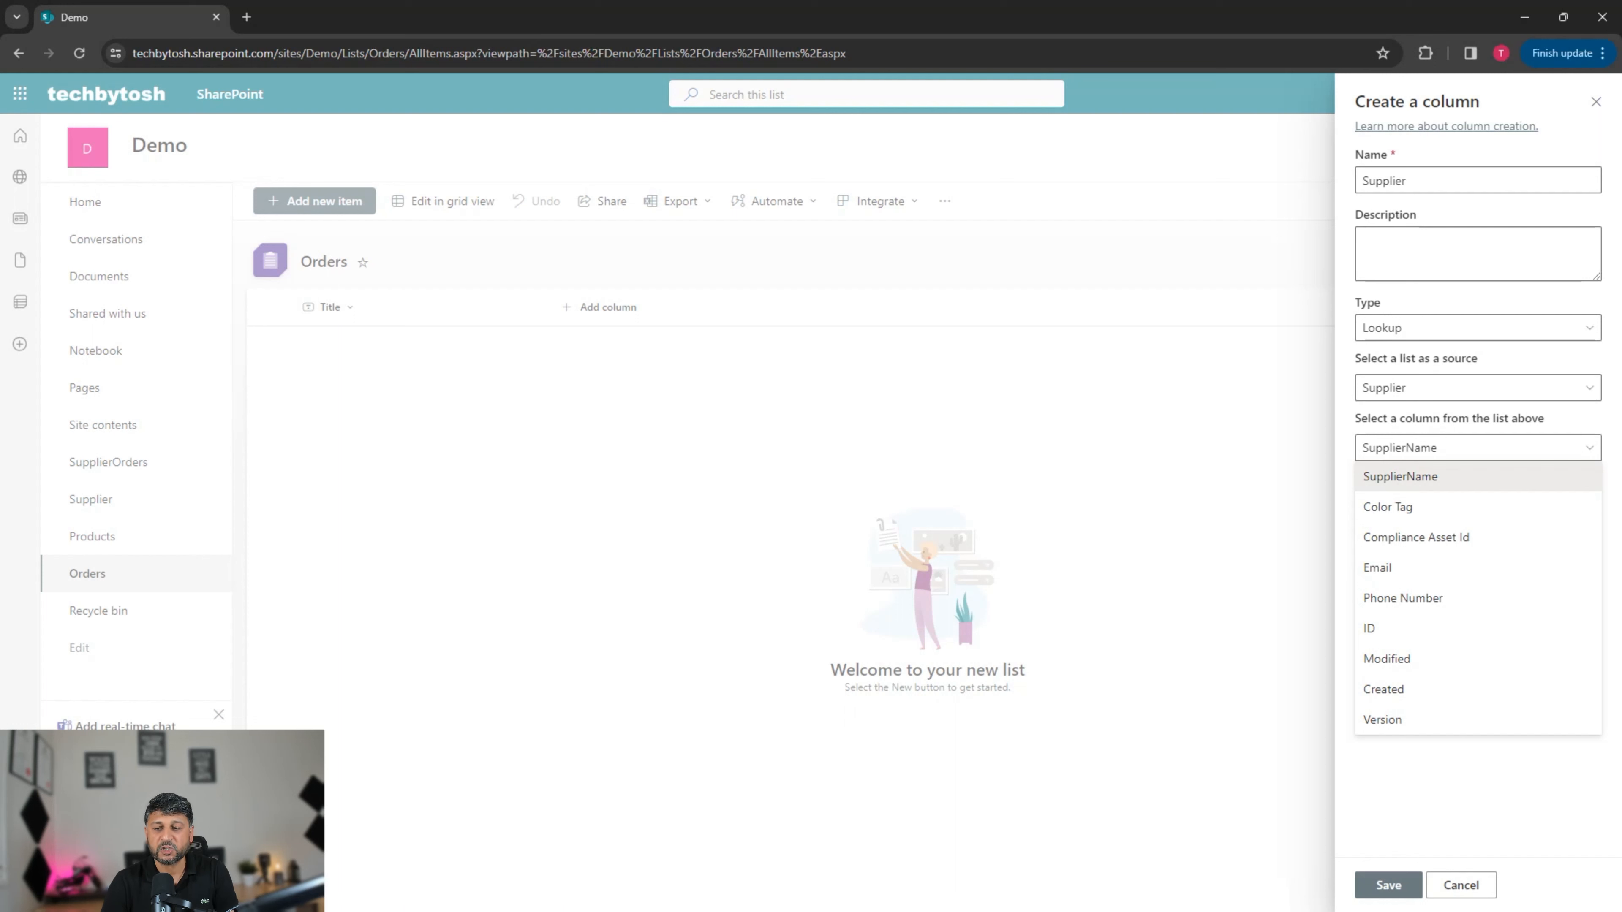
pyautogui.press('Escape')
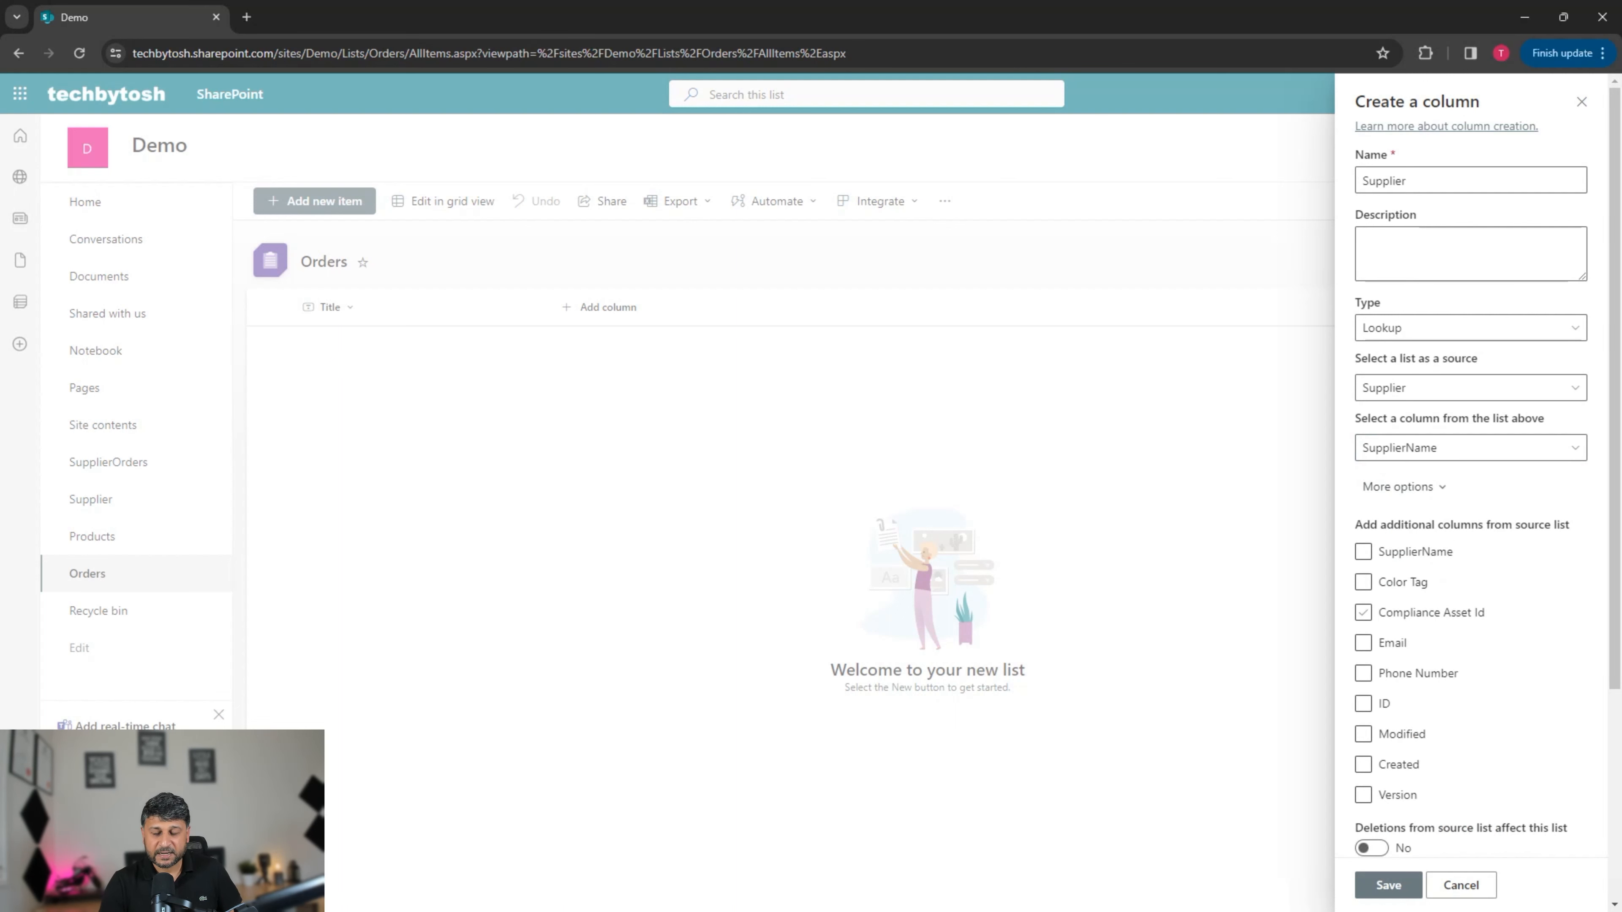
# Step: Include the supplier's Email and Phone Number as extra lookup columns
pyautogui.scroll(-2, 1469, 472)
pyautogui.click(1362, 599)
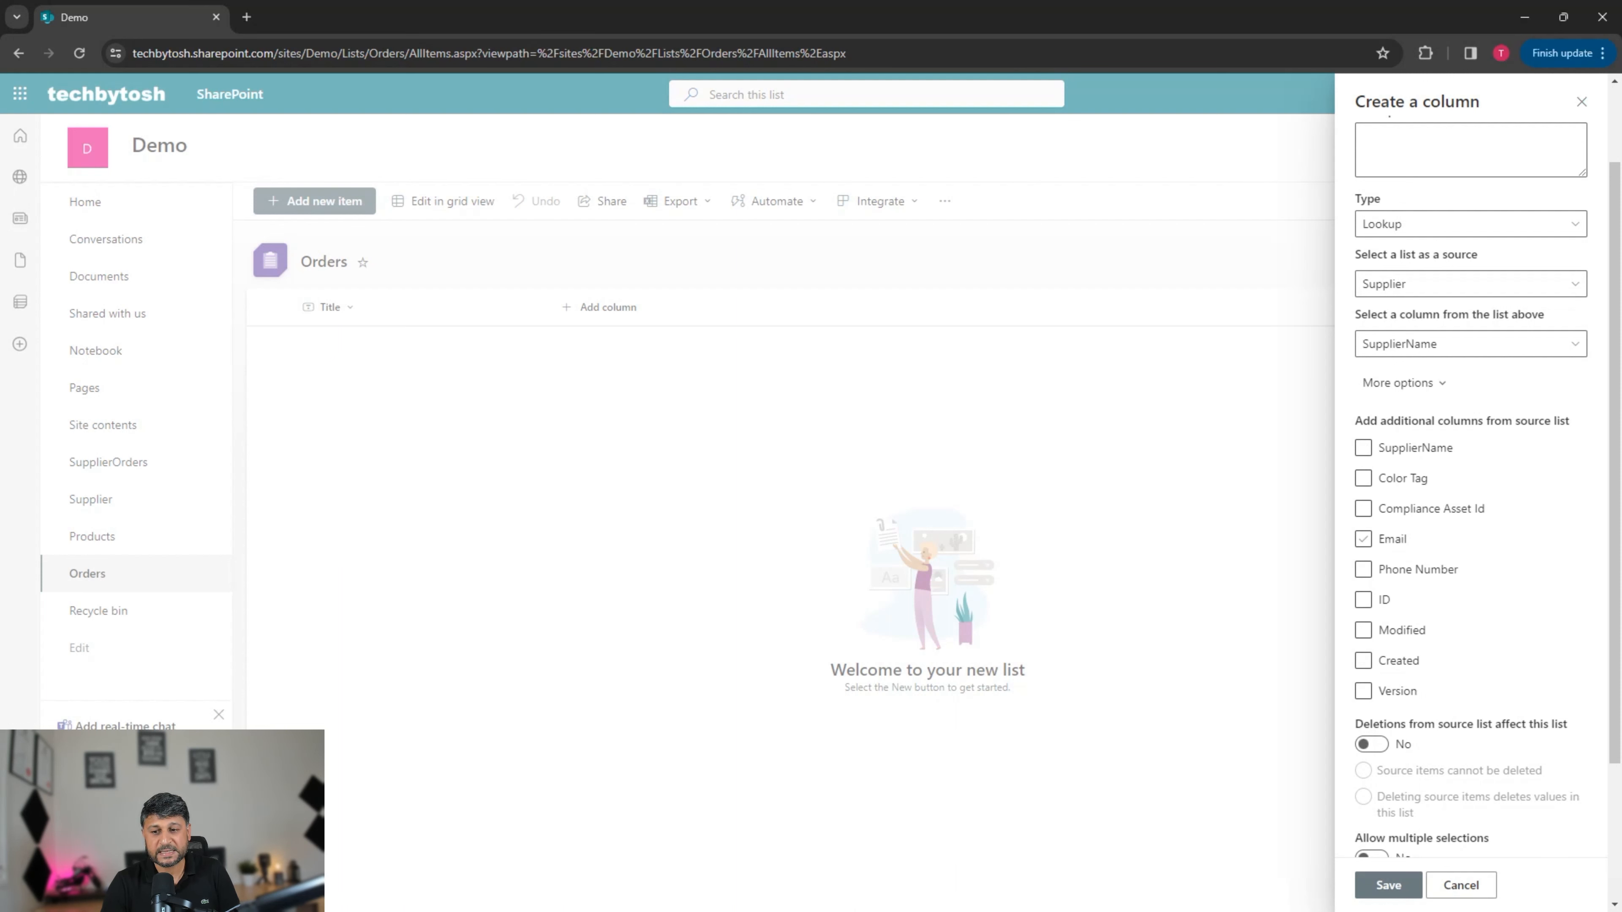
pyautogui.click(1362, 539)
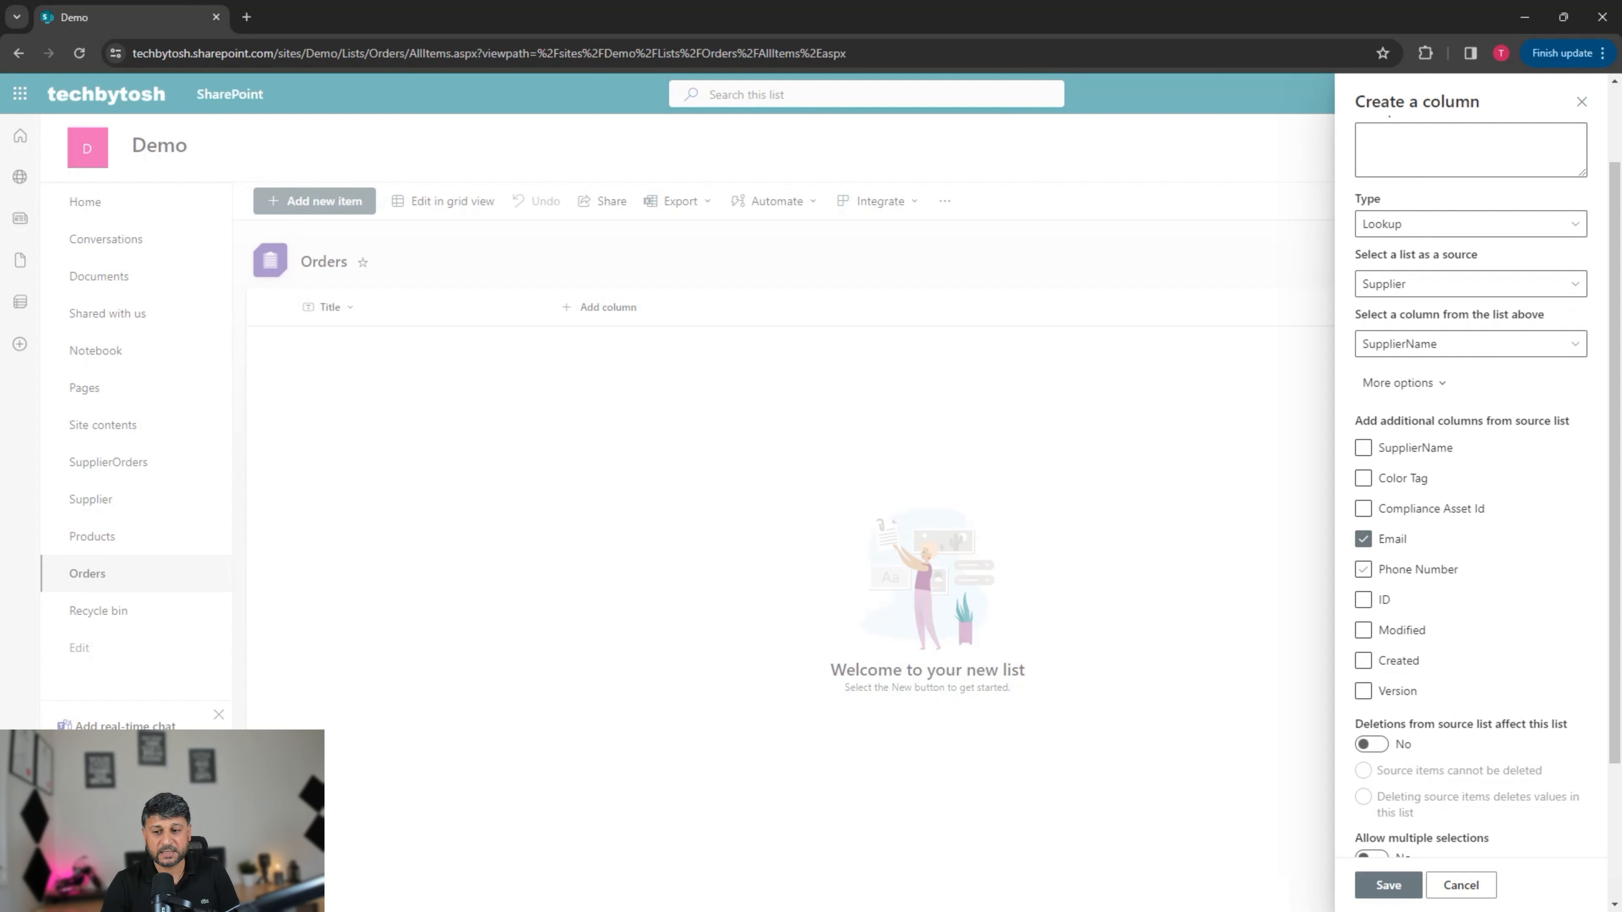
pyautogui.click(1362, 568)
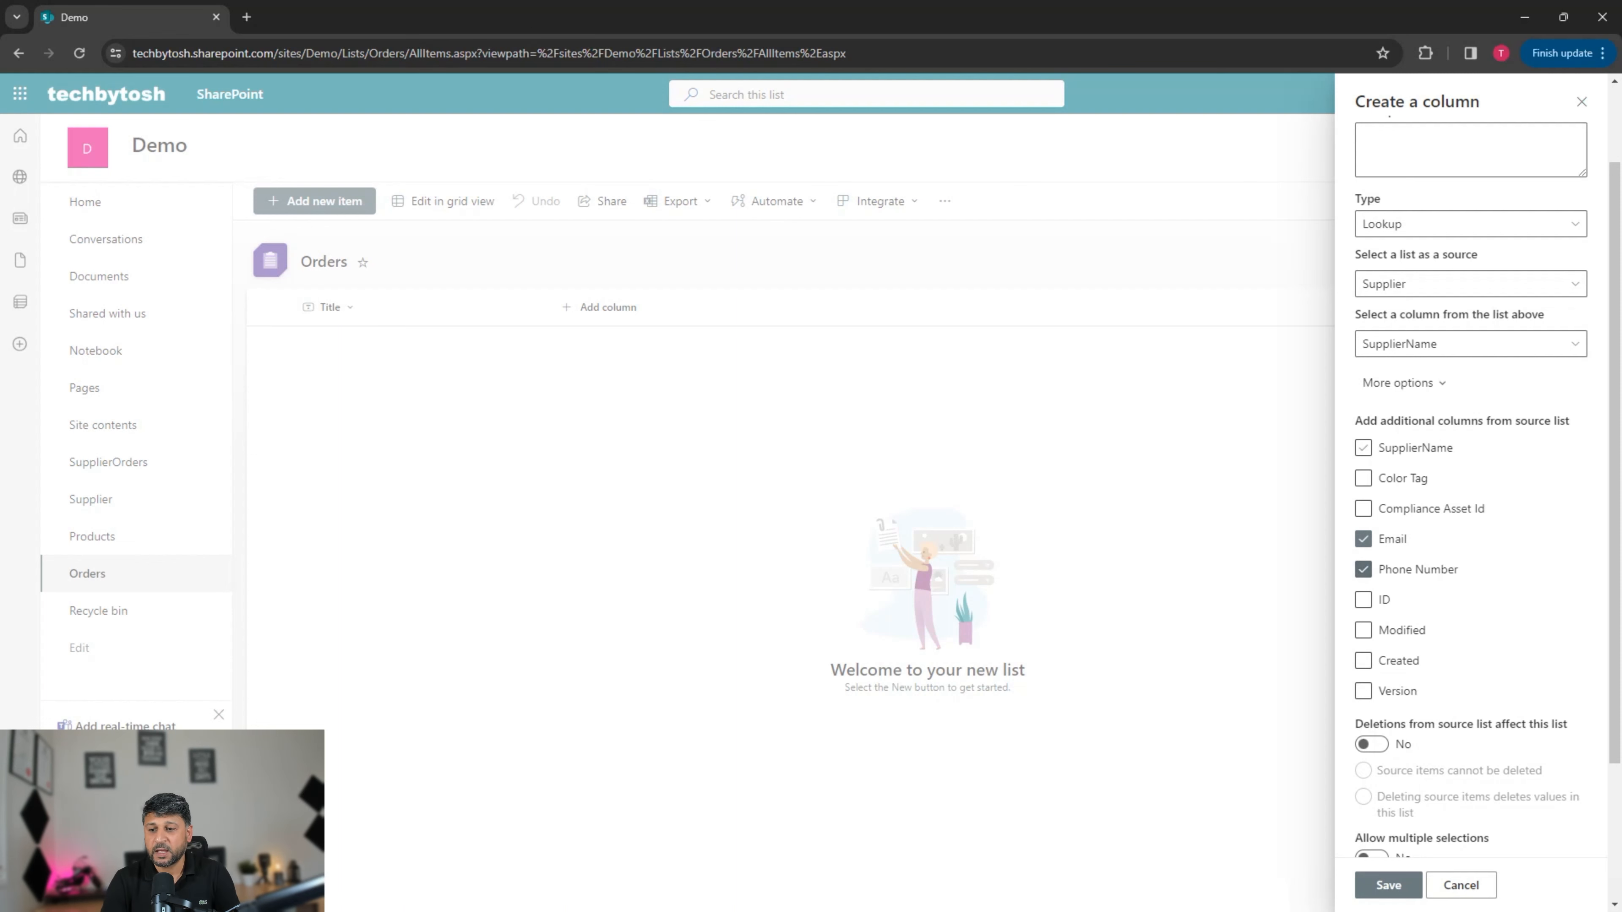
pyautogui.scroll(-3, 1470, 486)
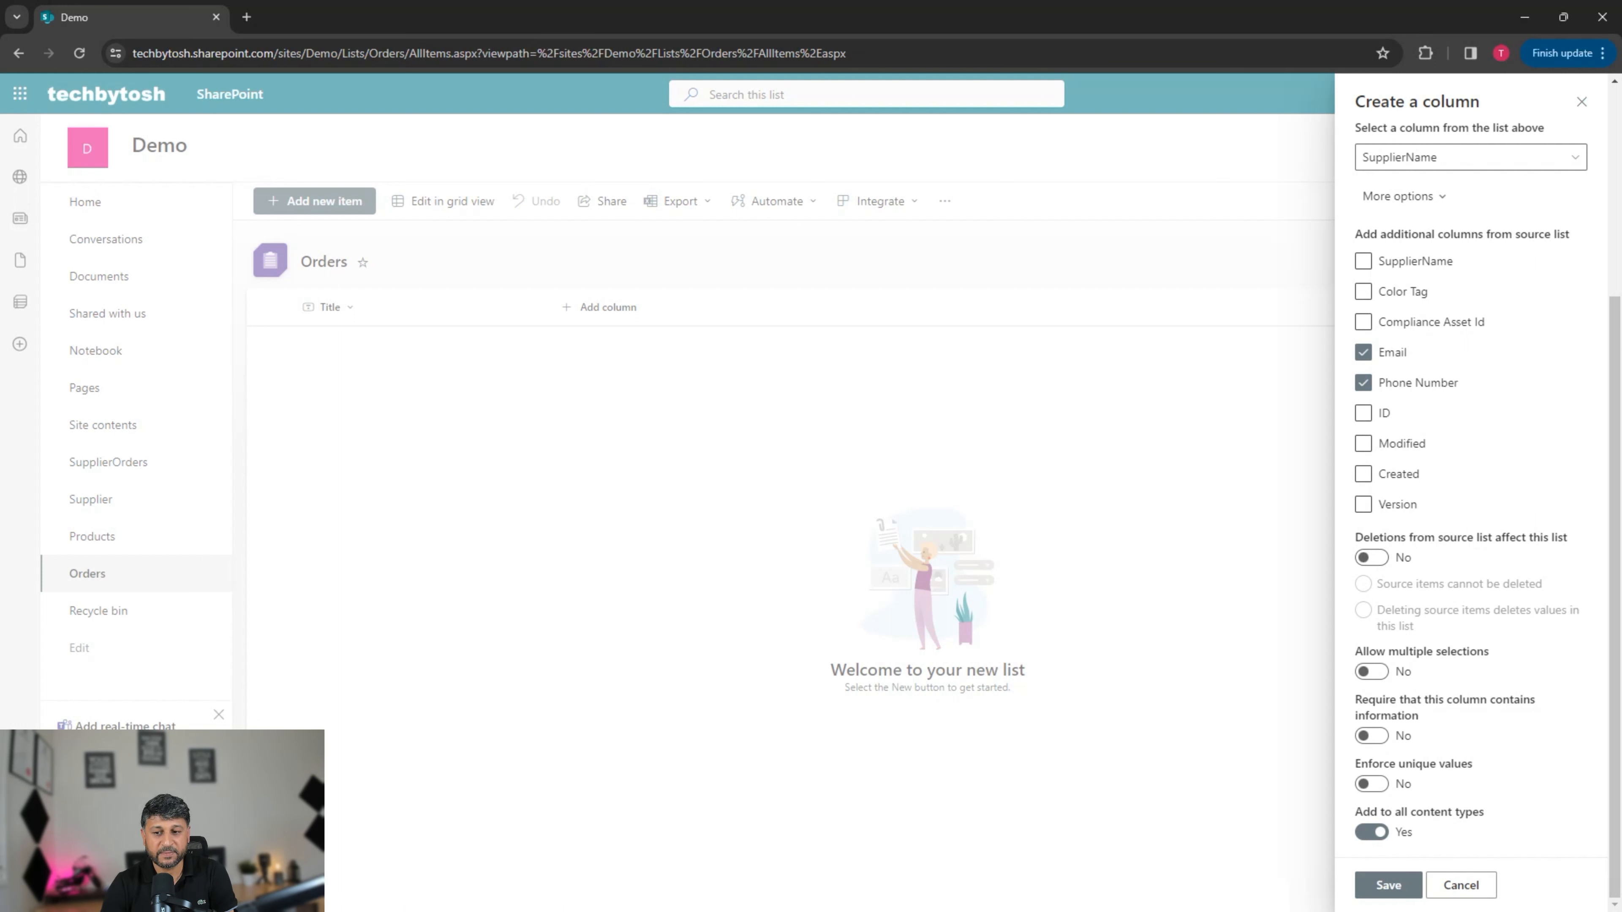
# Step: Enforce deletions so suppliers still referenced by orders cannot be deleted
pyautogui.click(1371, 557)
pyautogui.click(1371, 557)
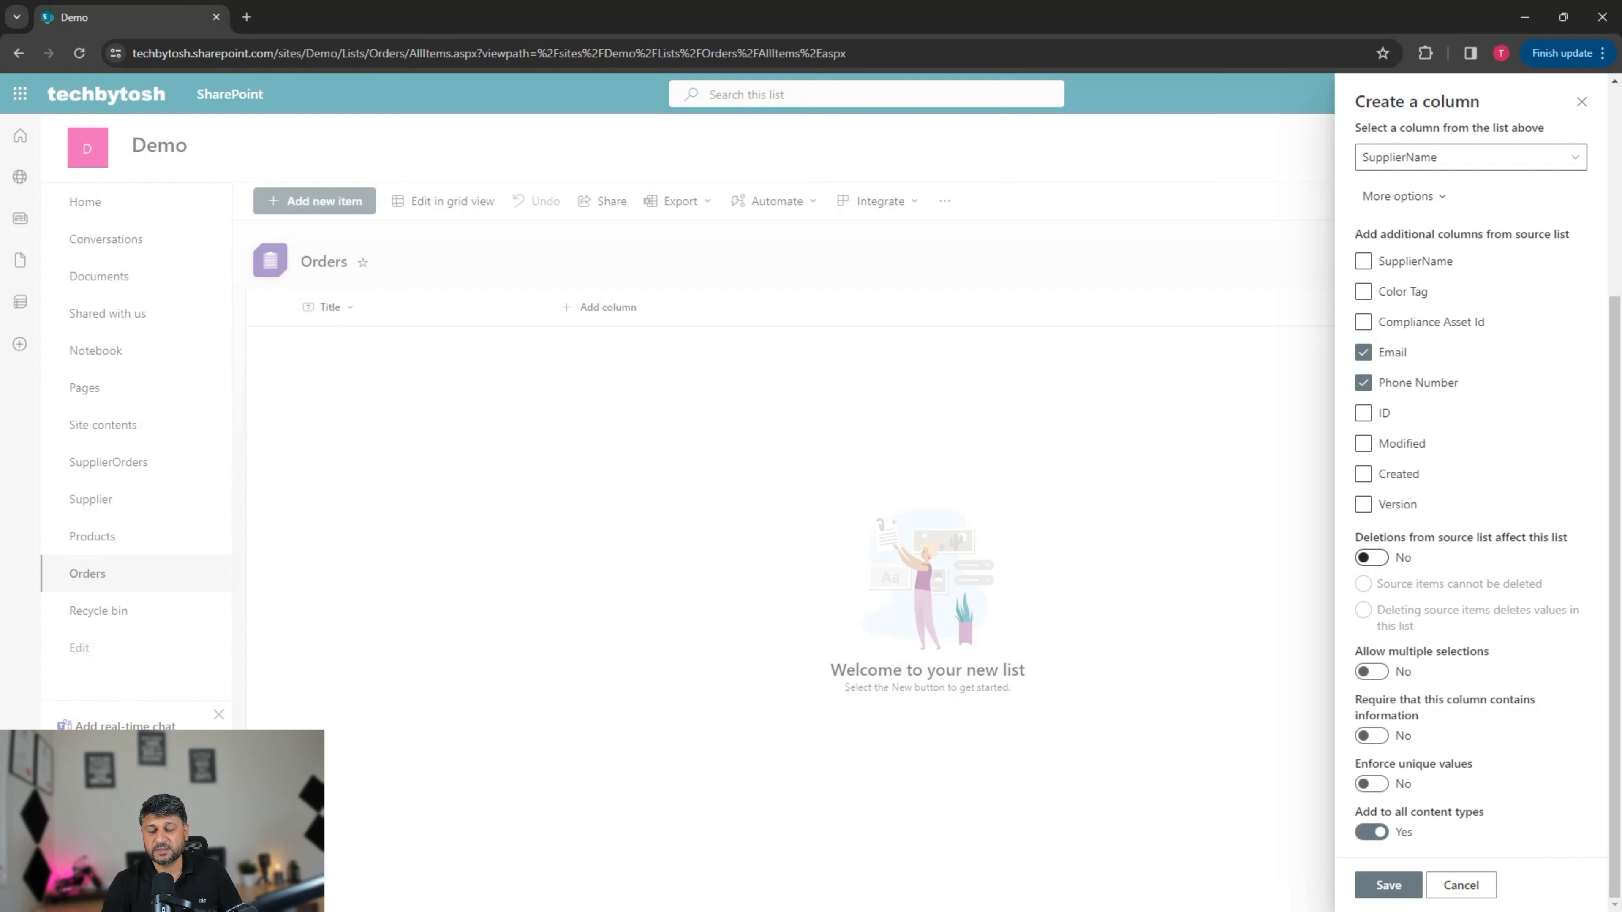
pyautogui.click(1371, 558)
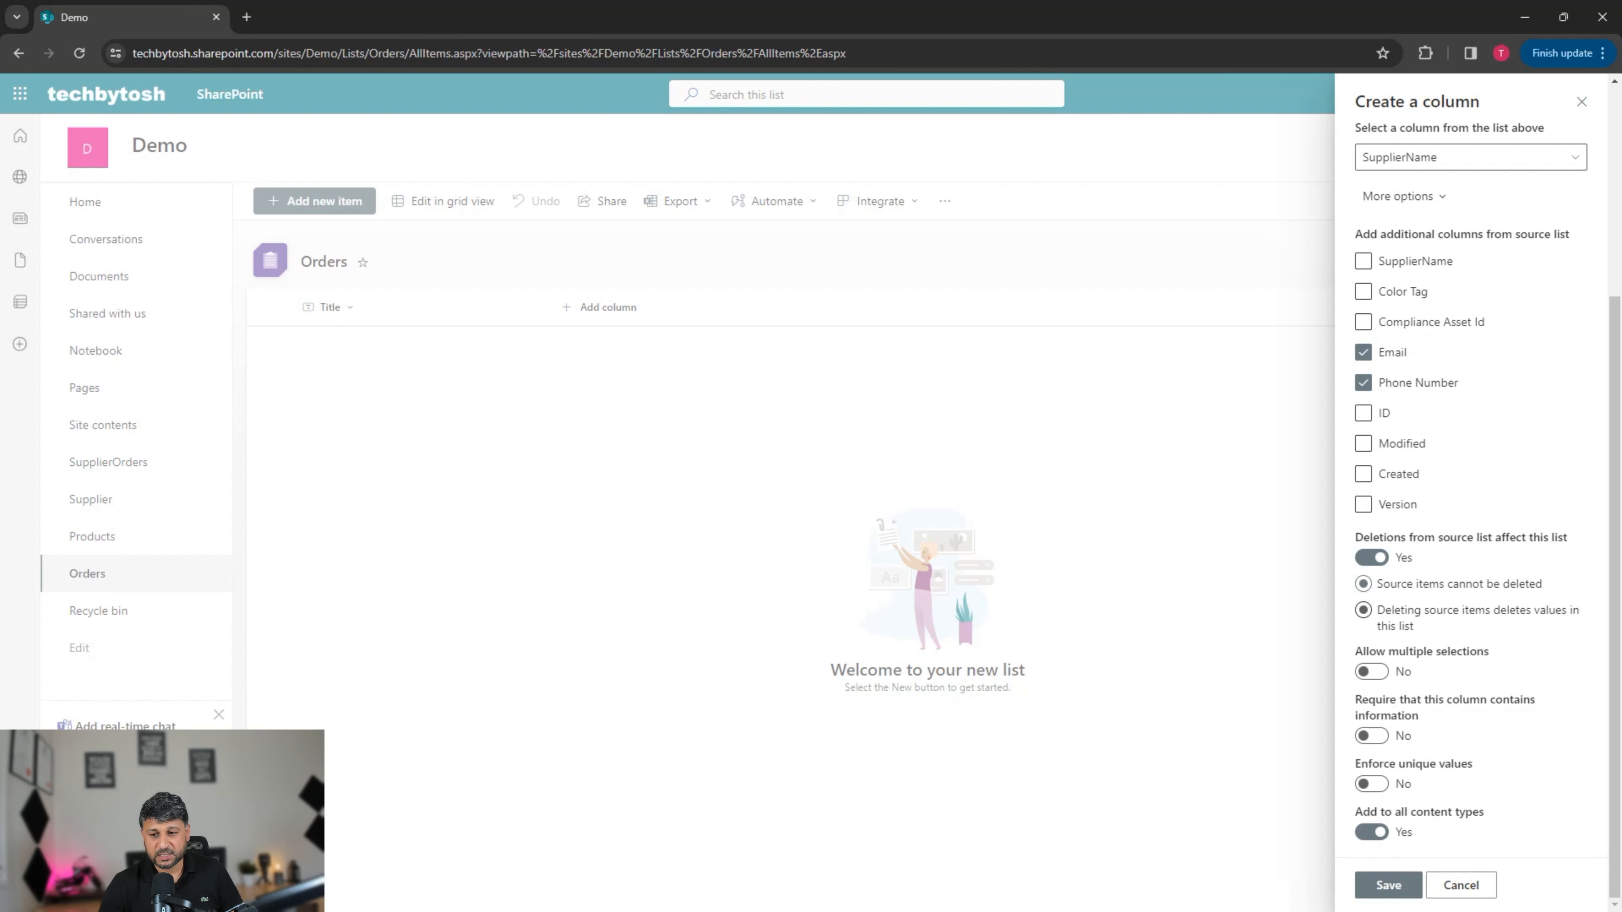
pyautogui.click(1363, 610)
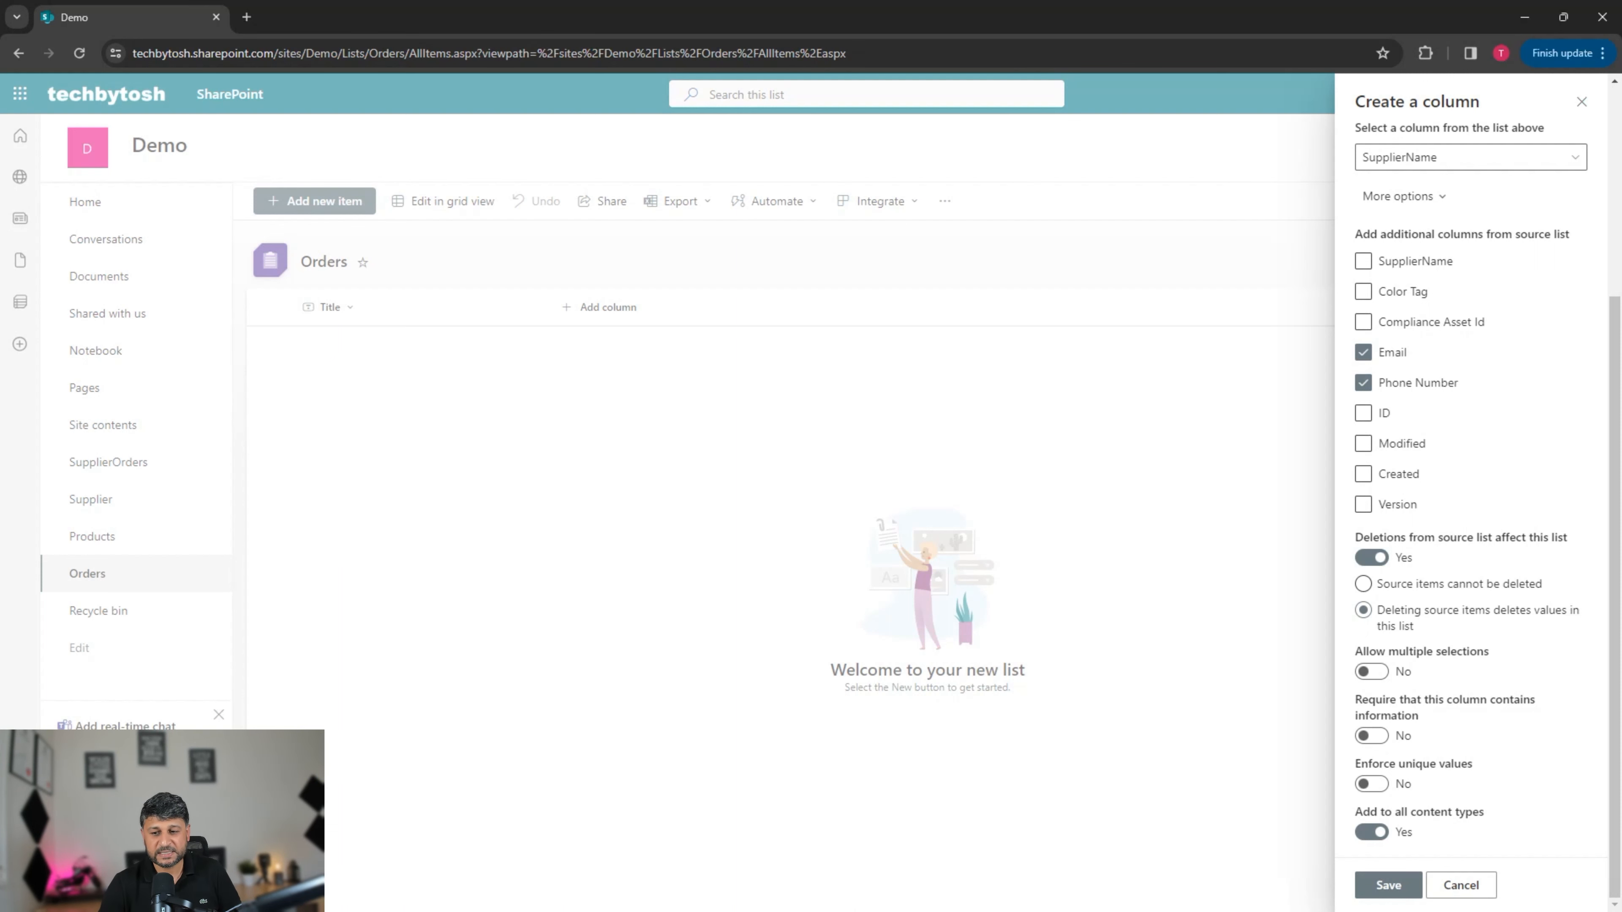
pyautogui.click(1363, 584)
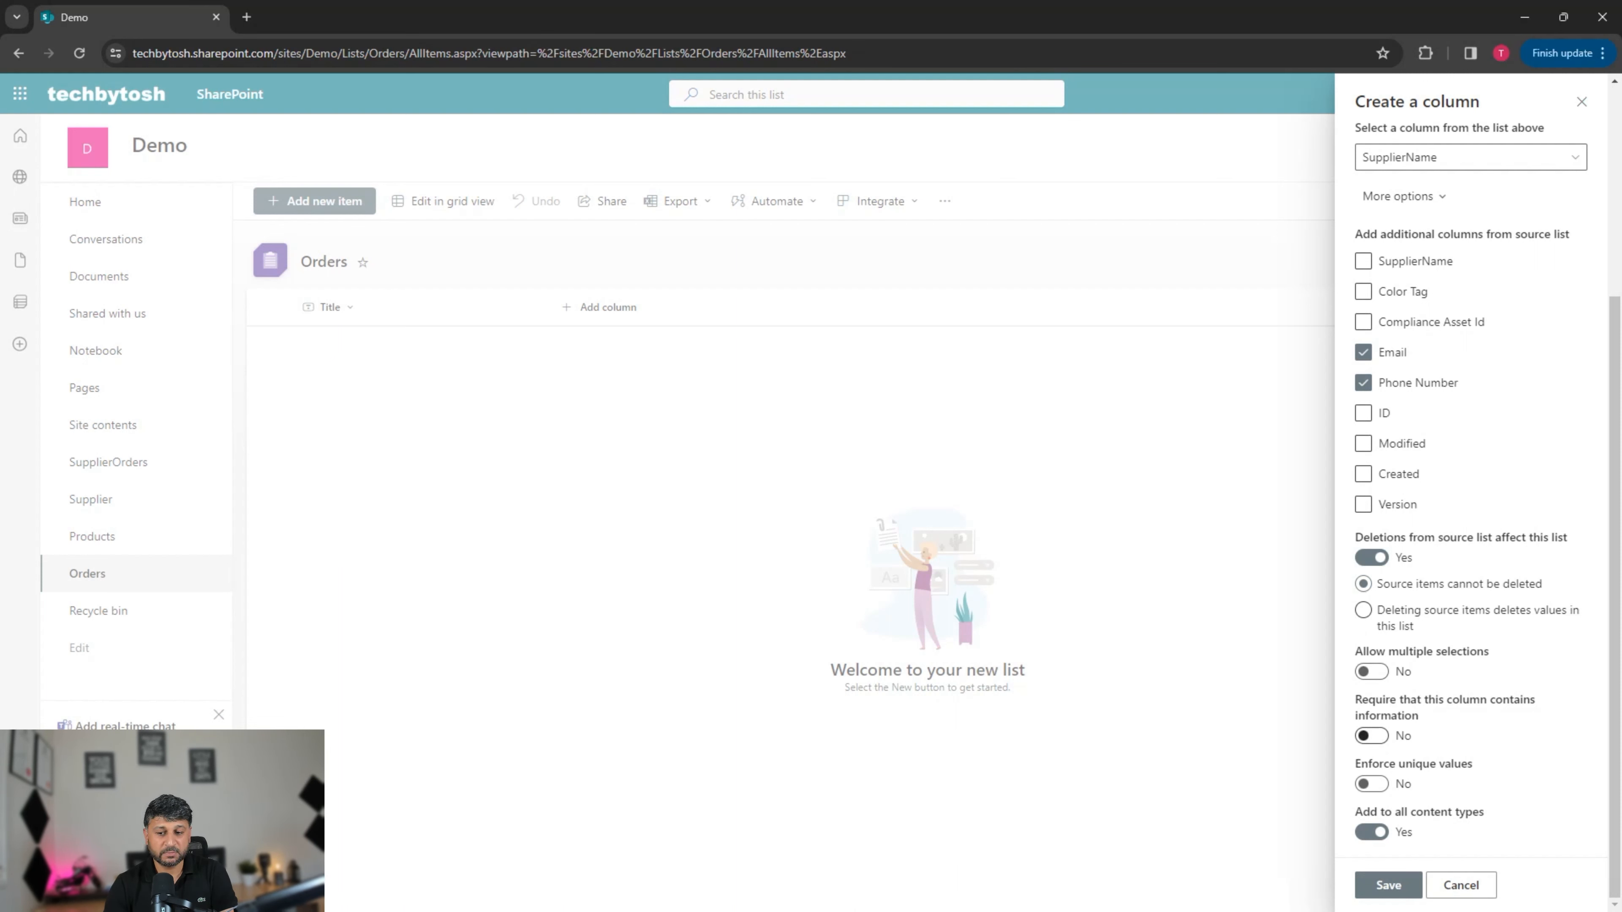
# Step: Make the Supplier lookup column required and save it
pyautogui.click(1370, 735)
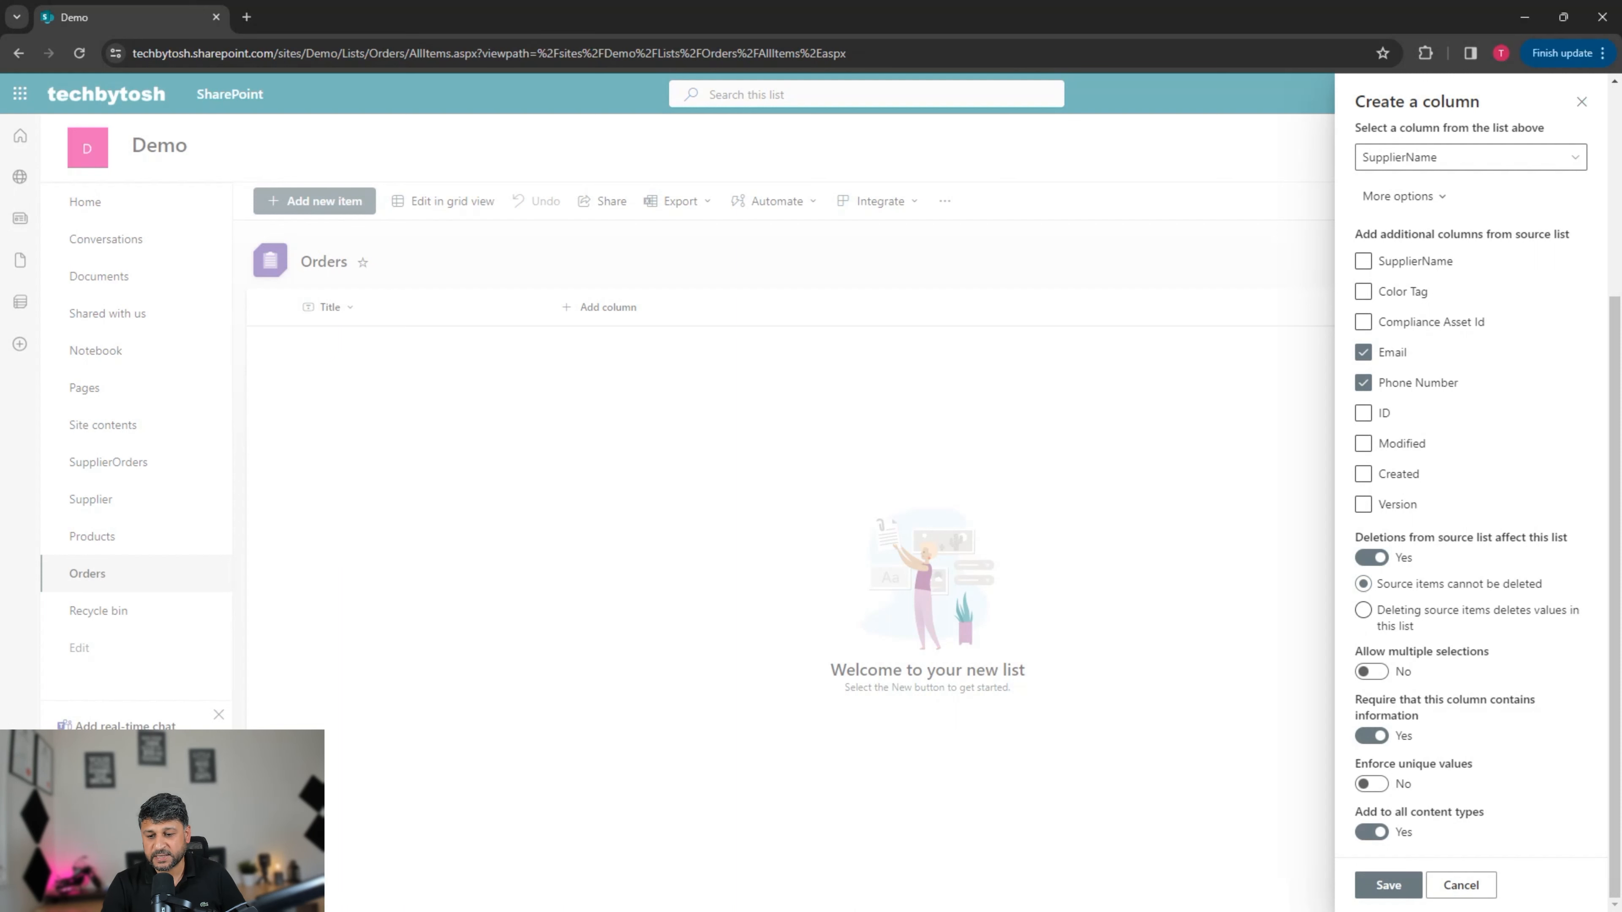
pyautogui.click(1388, 884)
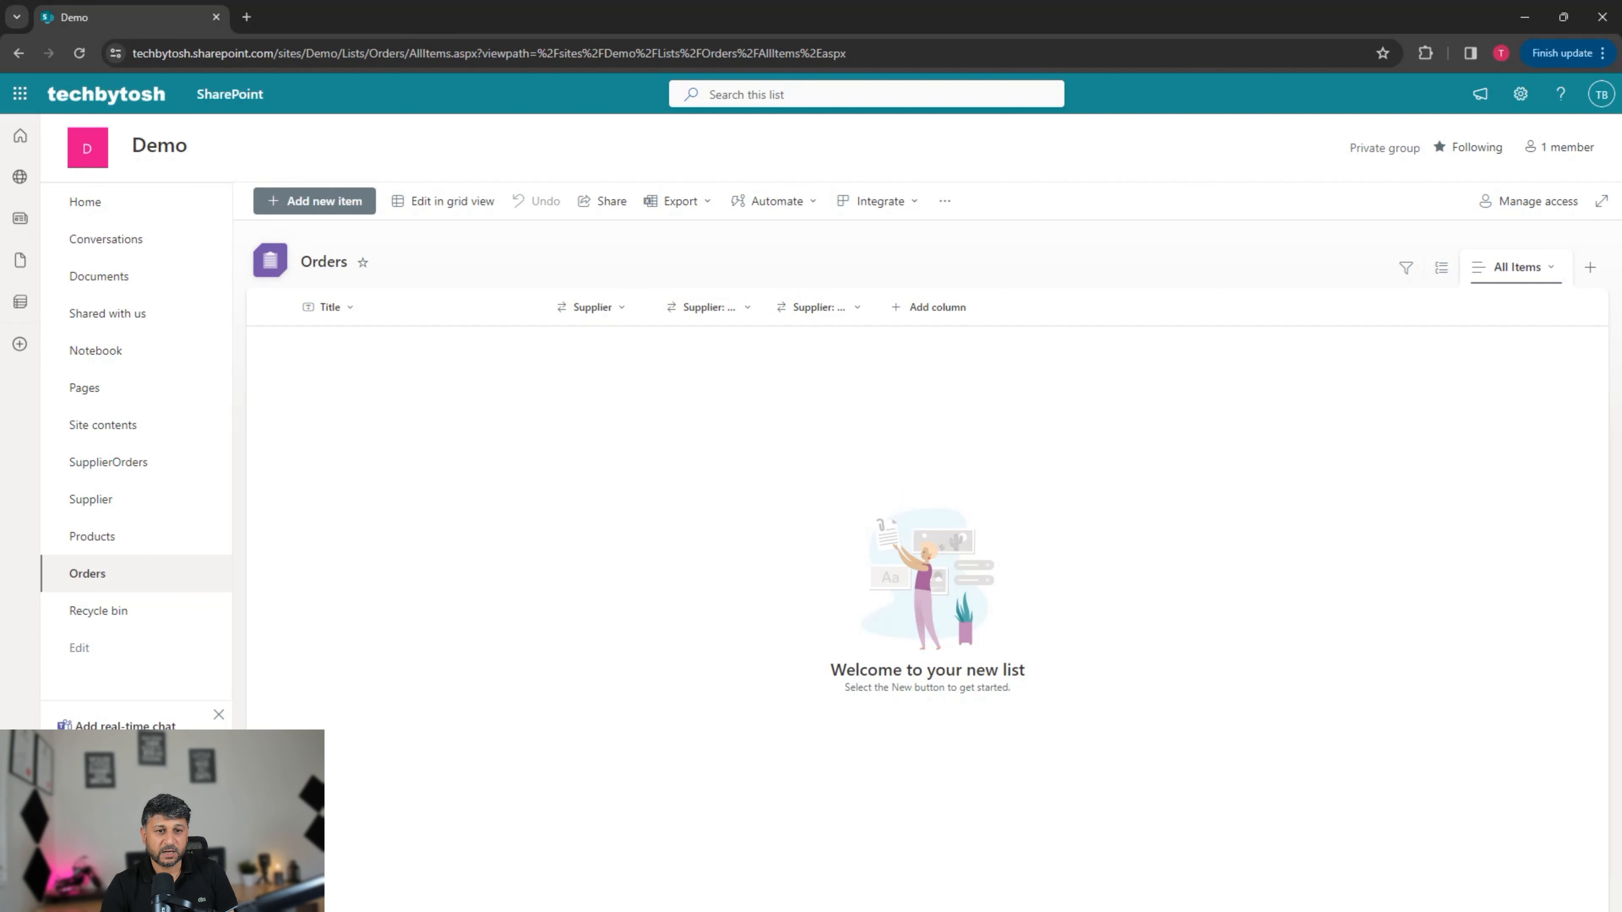
# Step: Widen the Supplier, Supplier: Email and Supplier: Phone Number columns so the headers show in full
pyautogui.moveTo(658, 308); pyautogui.dragTo(736, 309)
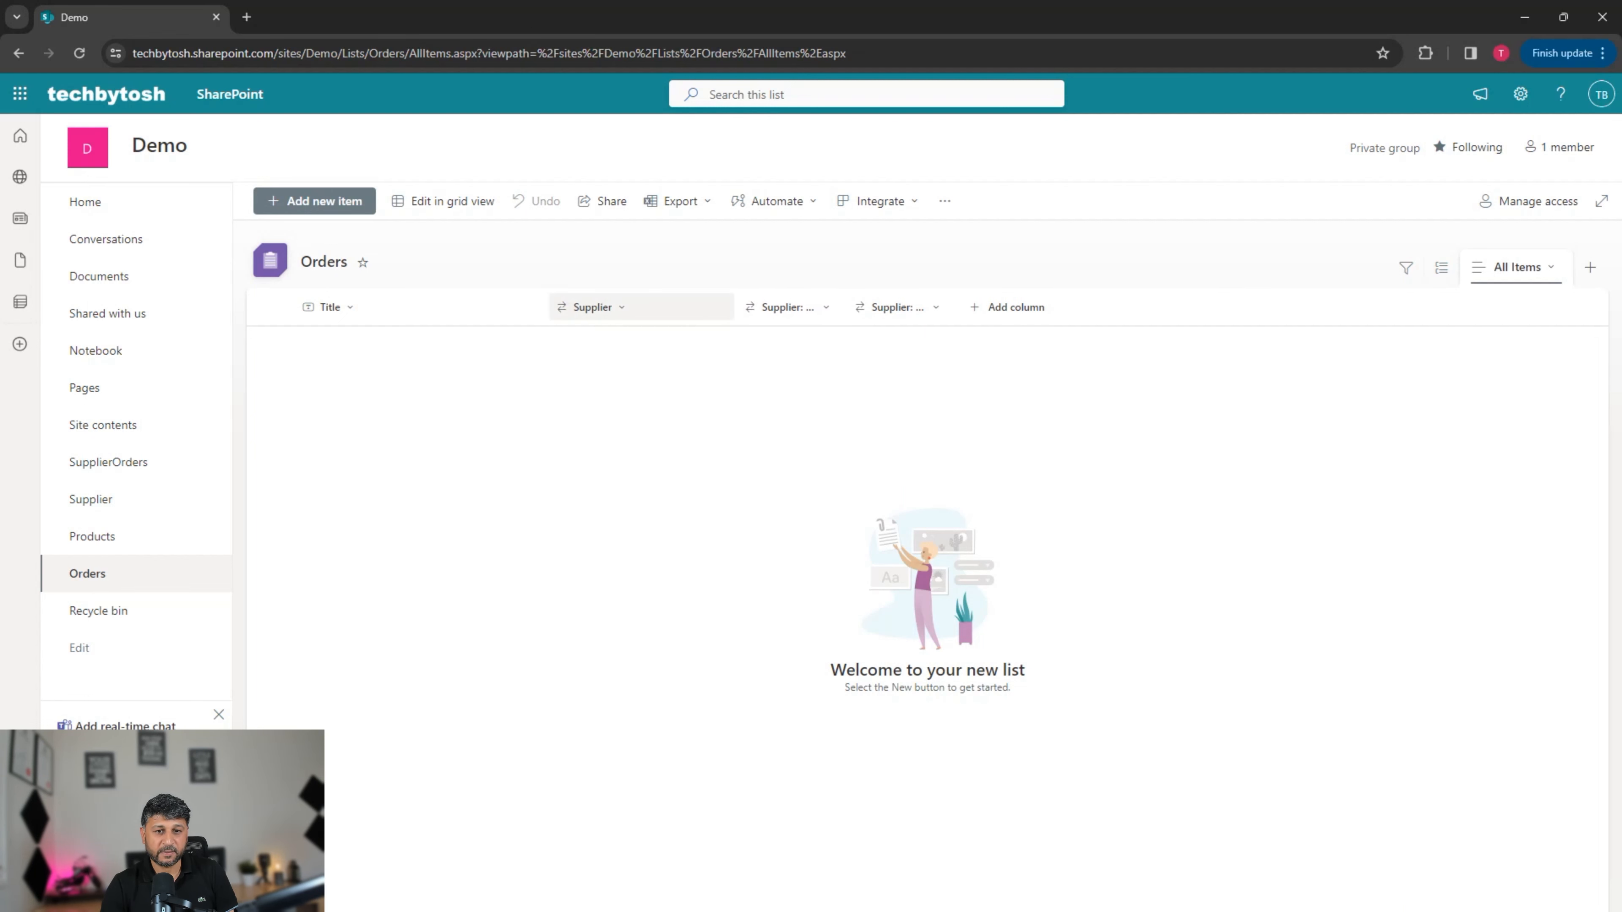
pyautogui.moveTo(843, 308); pyautogui.dragTo(909, 308)
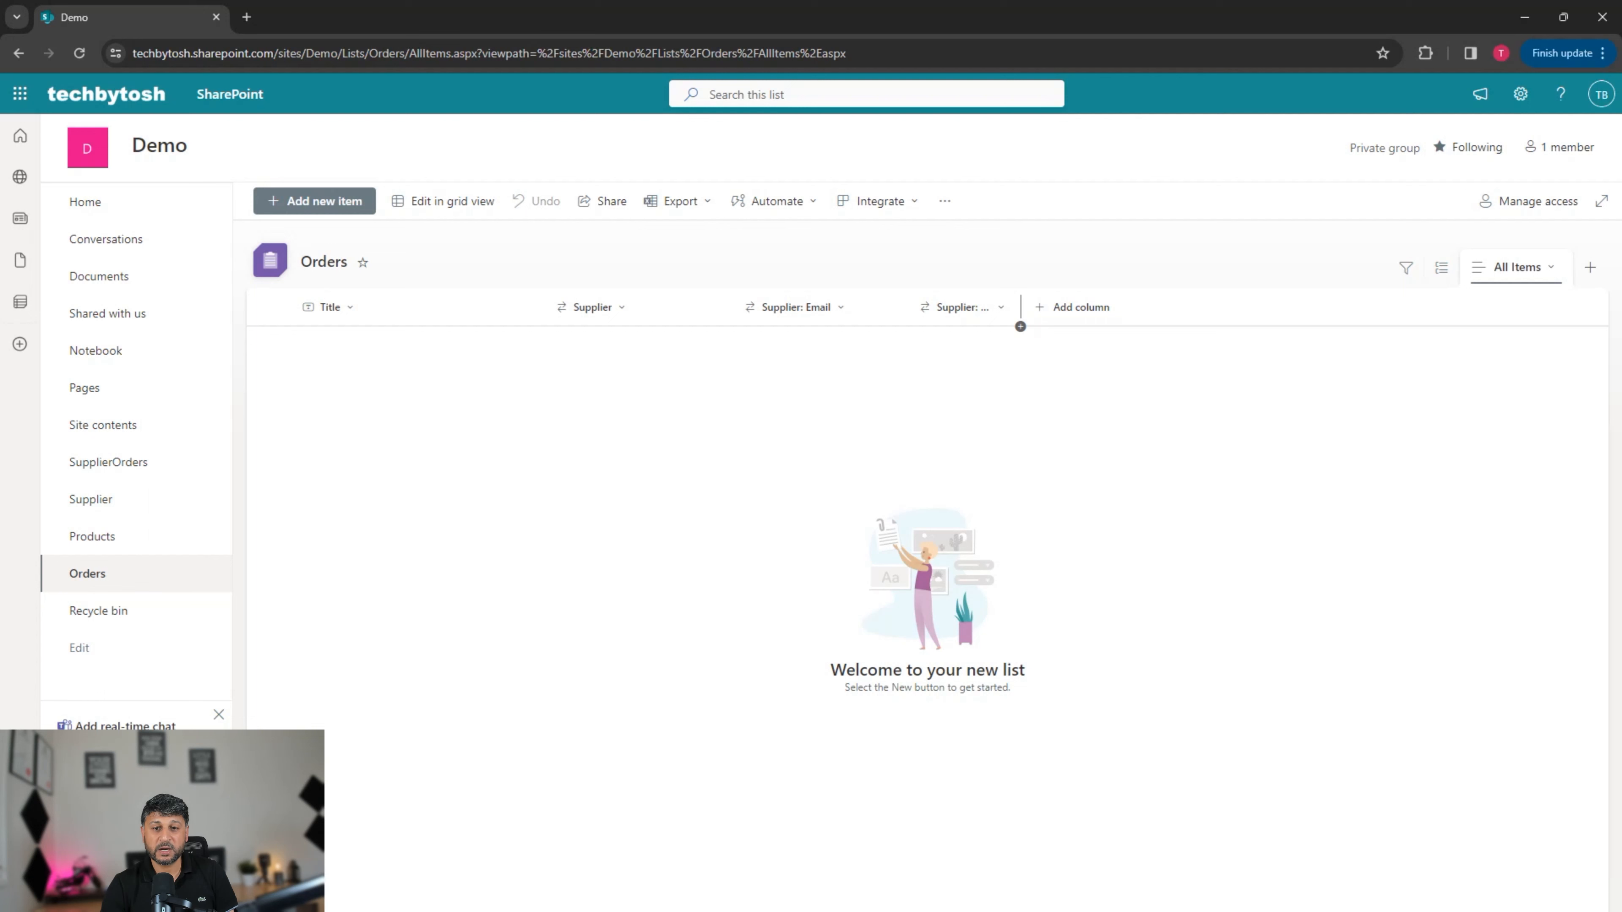
pyautogui.doubleClick(1020, 308)
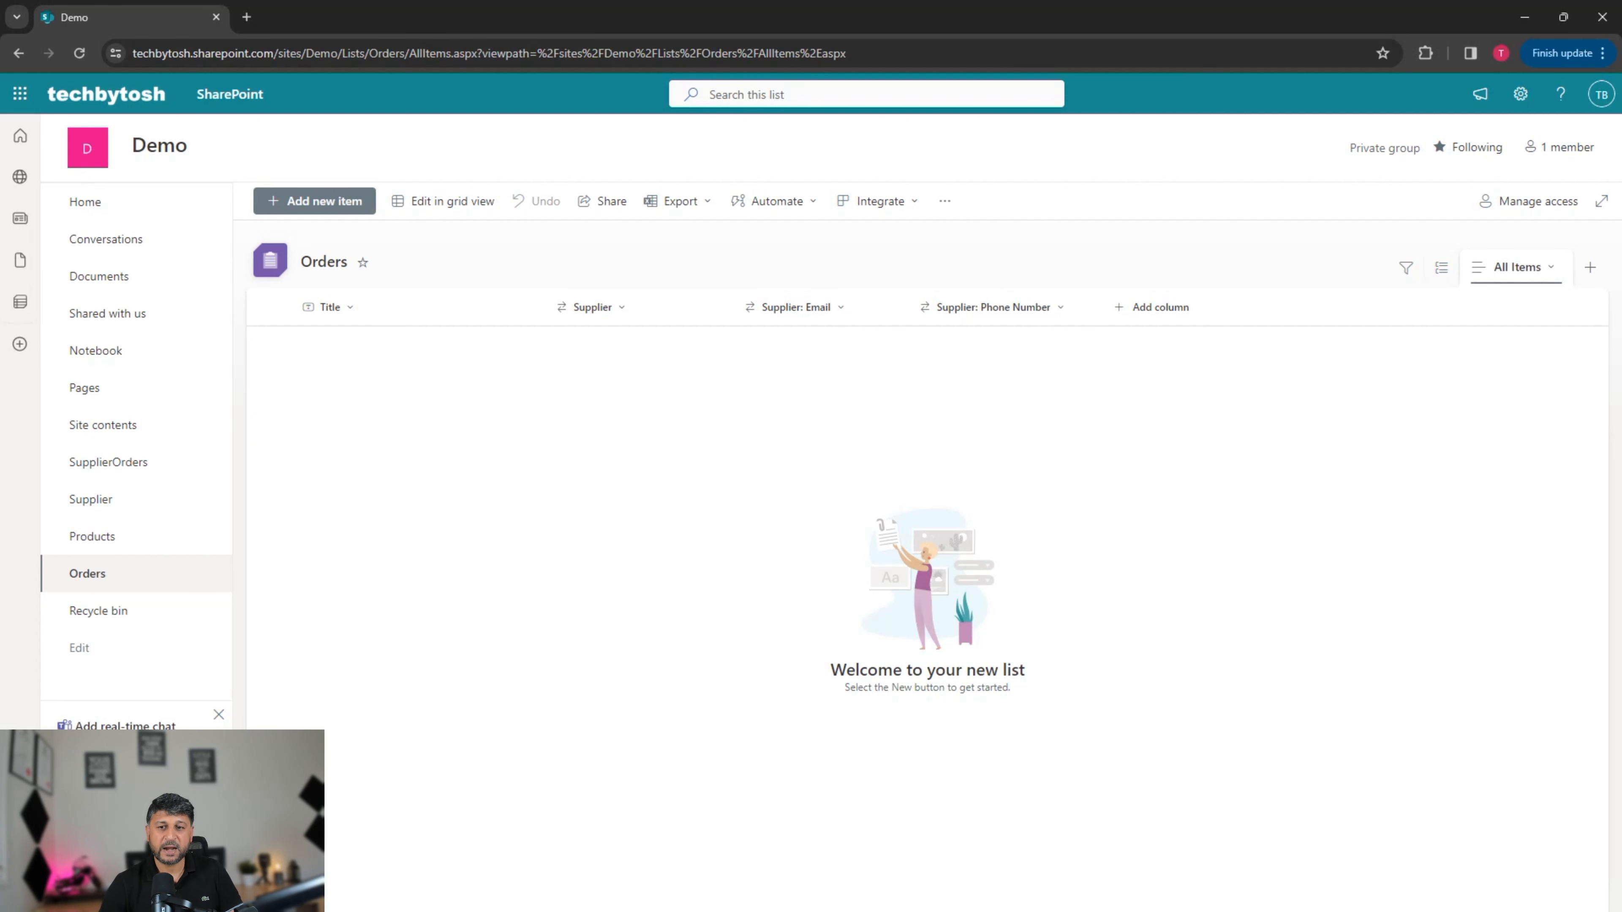
# Step: Create a lookup column named Product in Orders that pulls Title from the Products list
pyautogui.click(1152, 307)
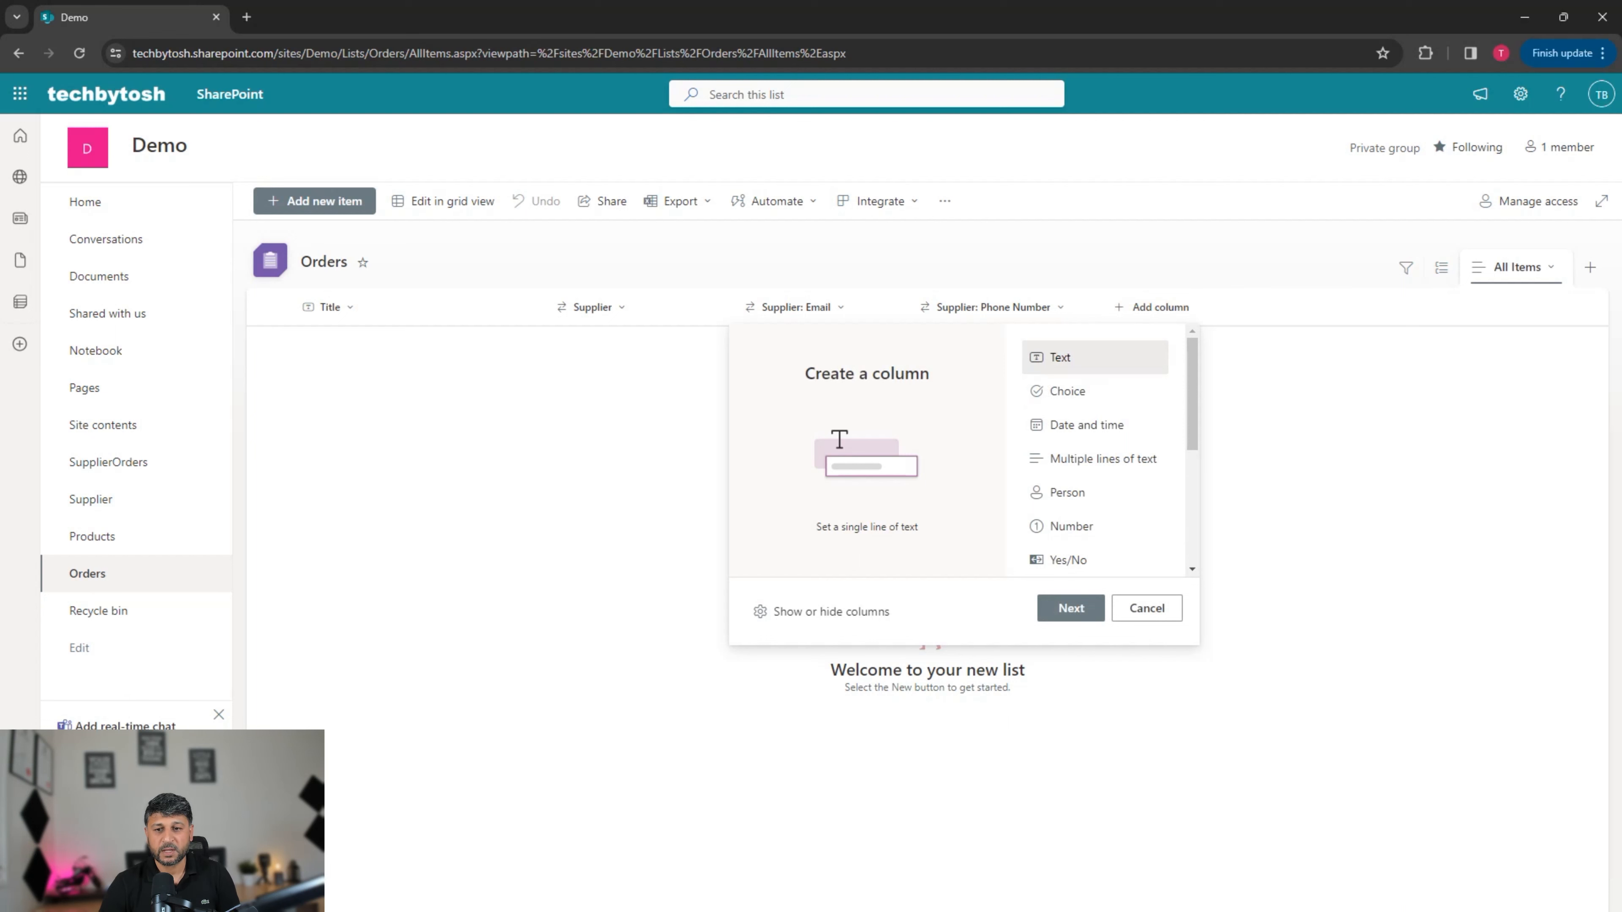
pyautogui.scroll(-2, 1095, 447)
pyautogui.moveTo(1192, 458); pyautogui.dragTo(1192, 507)
pyautogui.click(1079, 510)
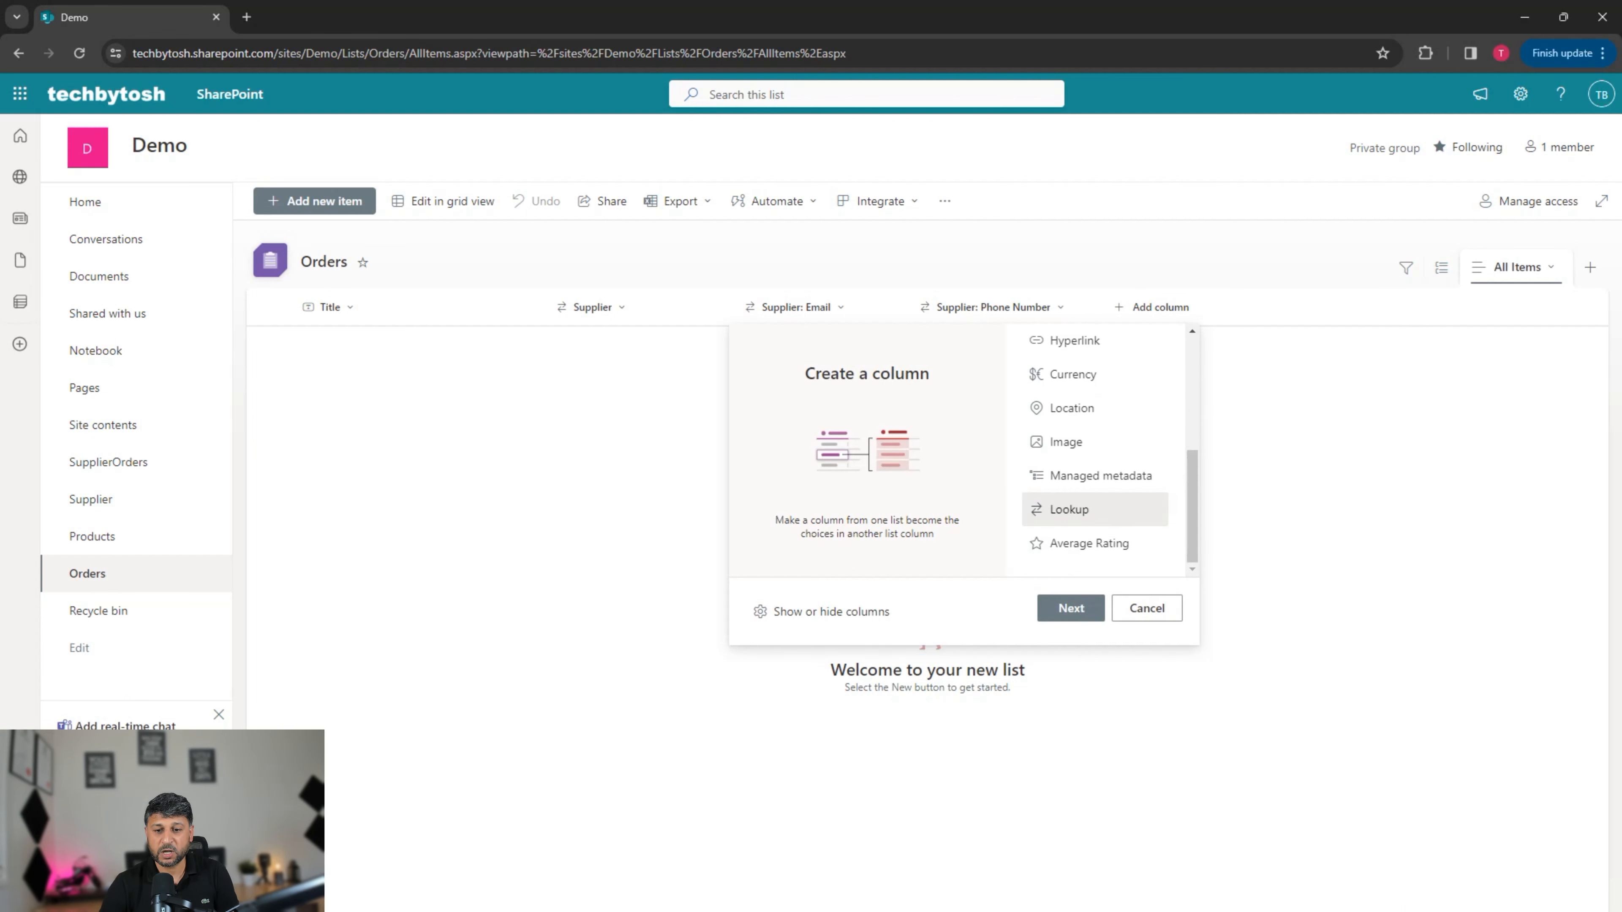
pyautogui.click(1070, 607)
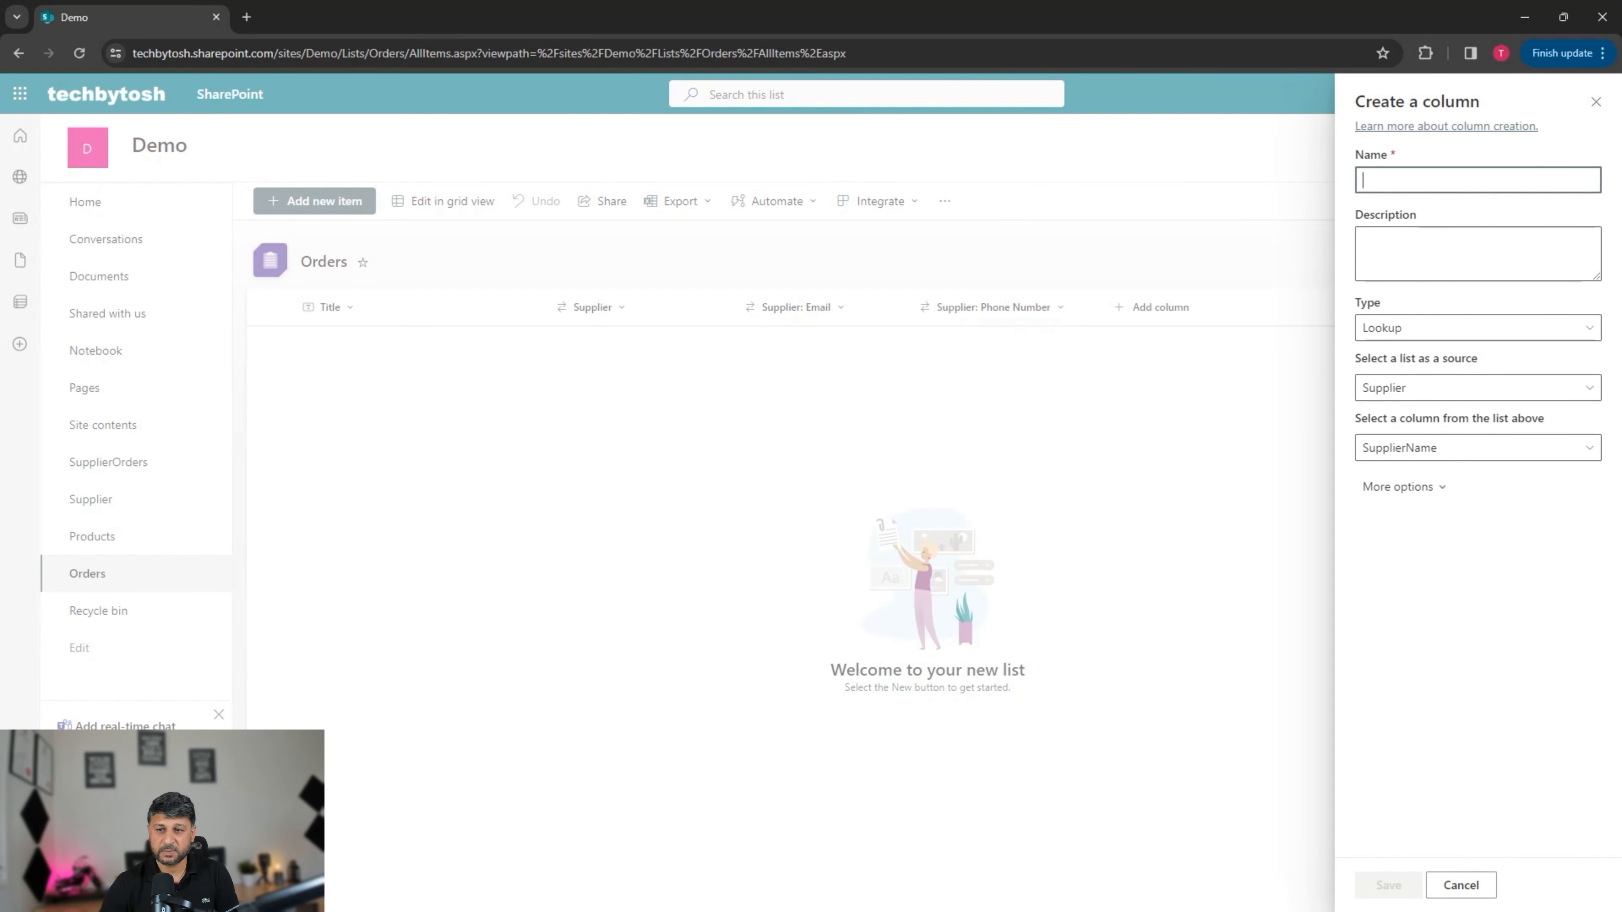
pyautogui.write('Product')
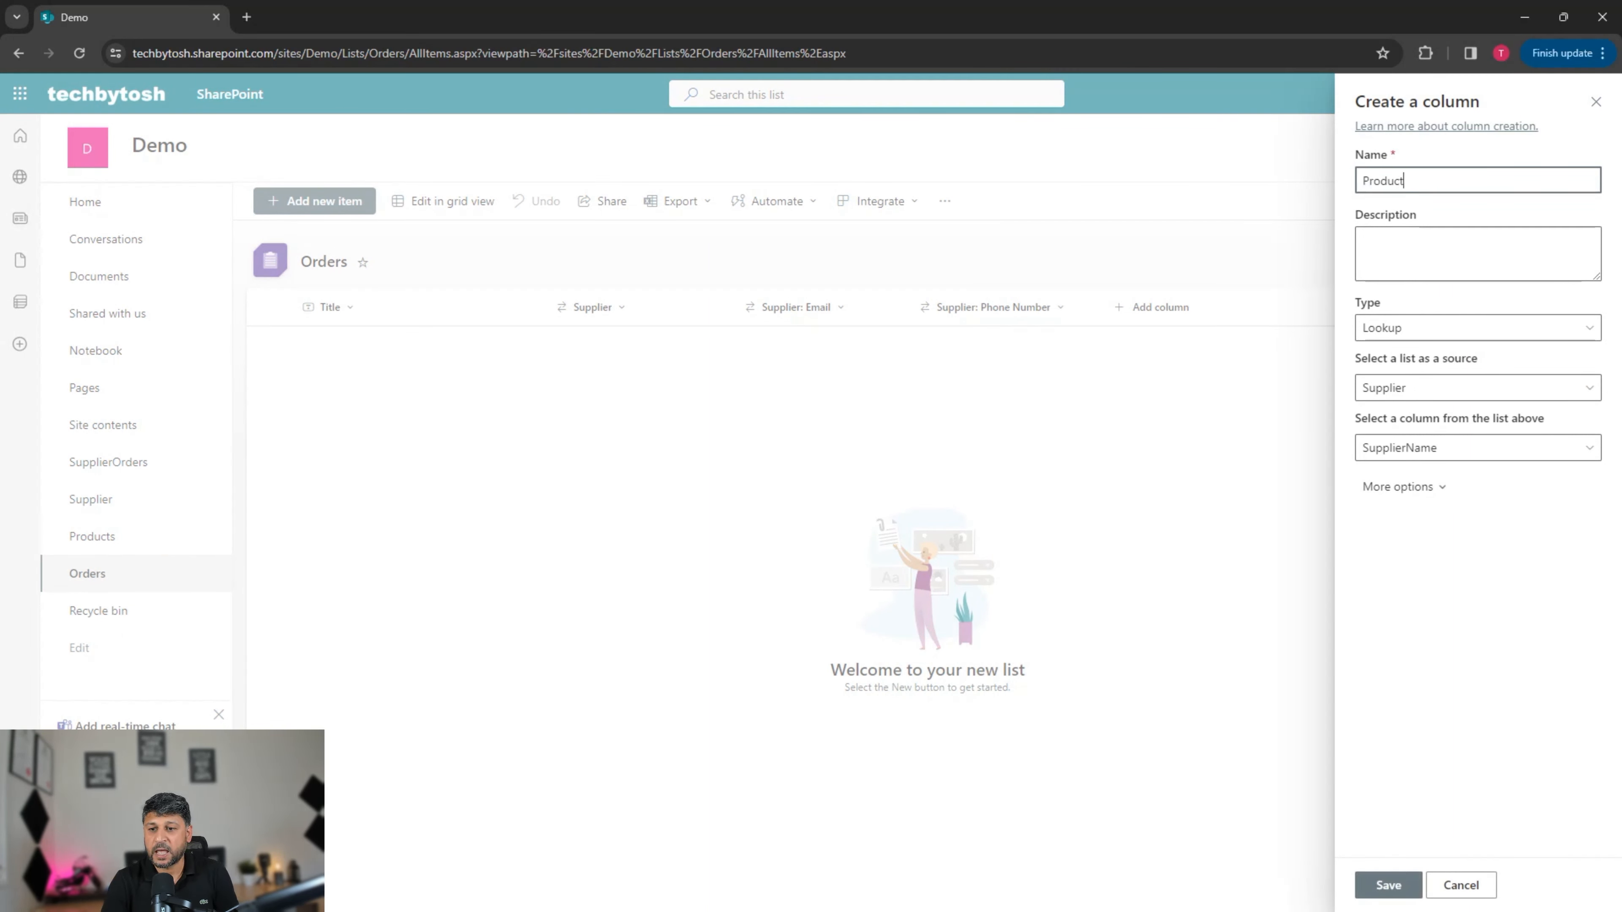
pyautogui.click(1477, 387)
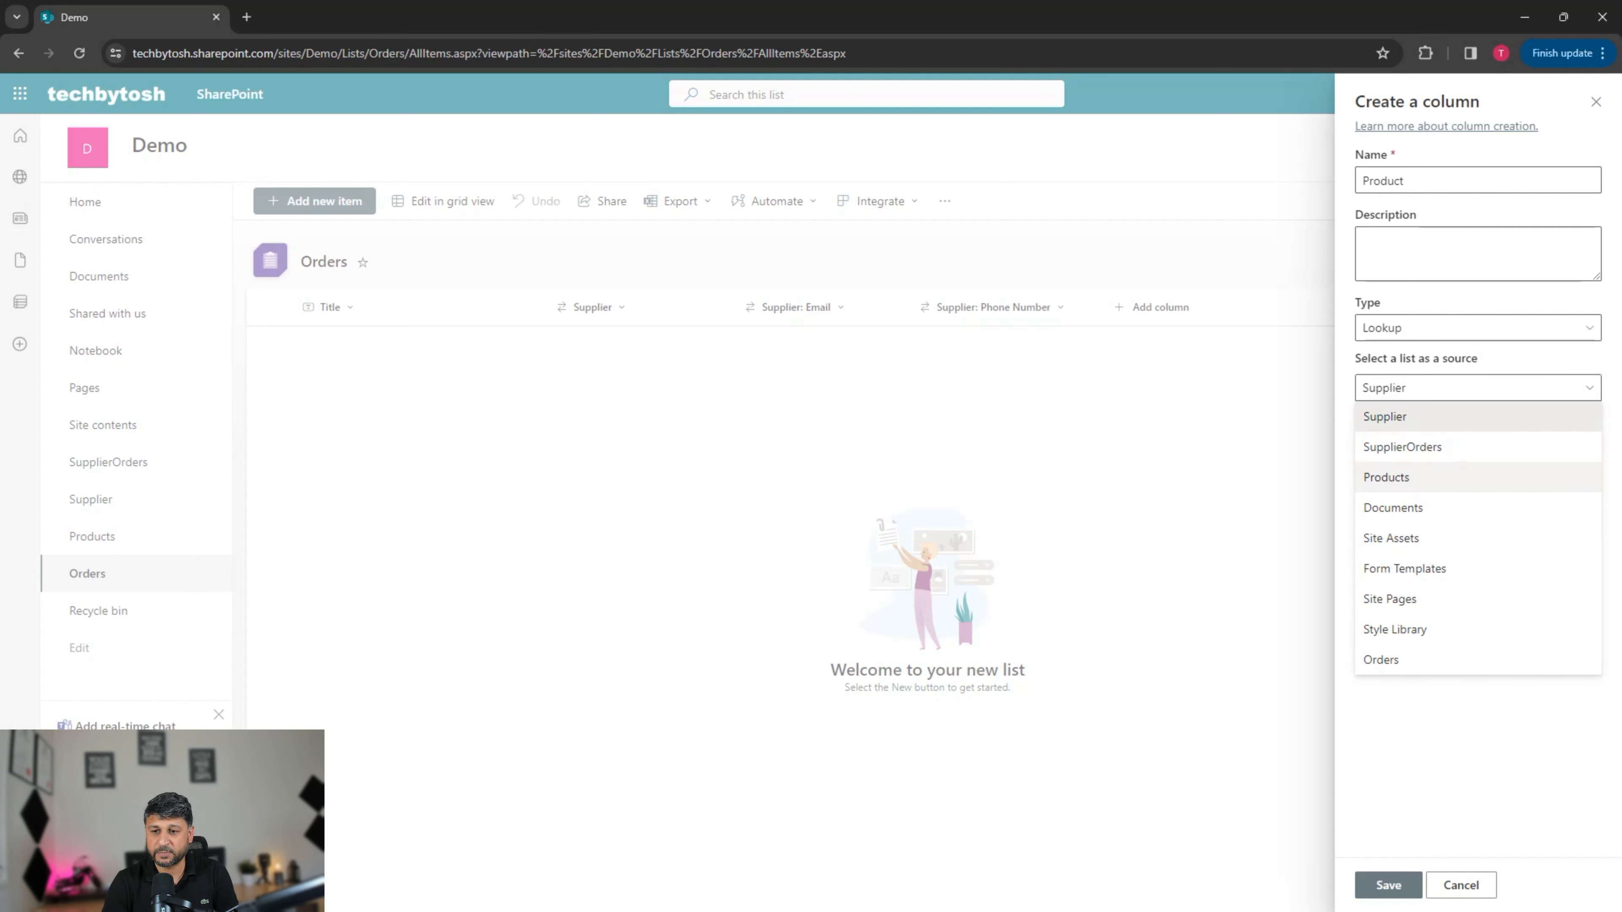
pyautogui.click(1405, 478)
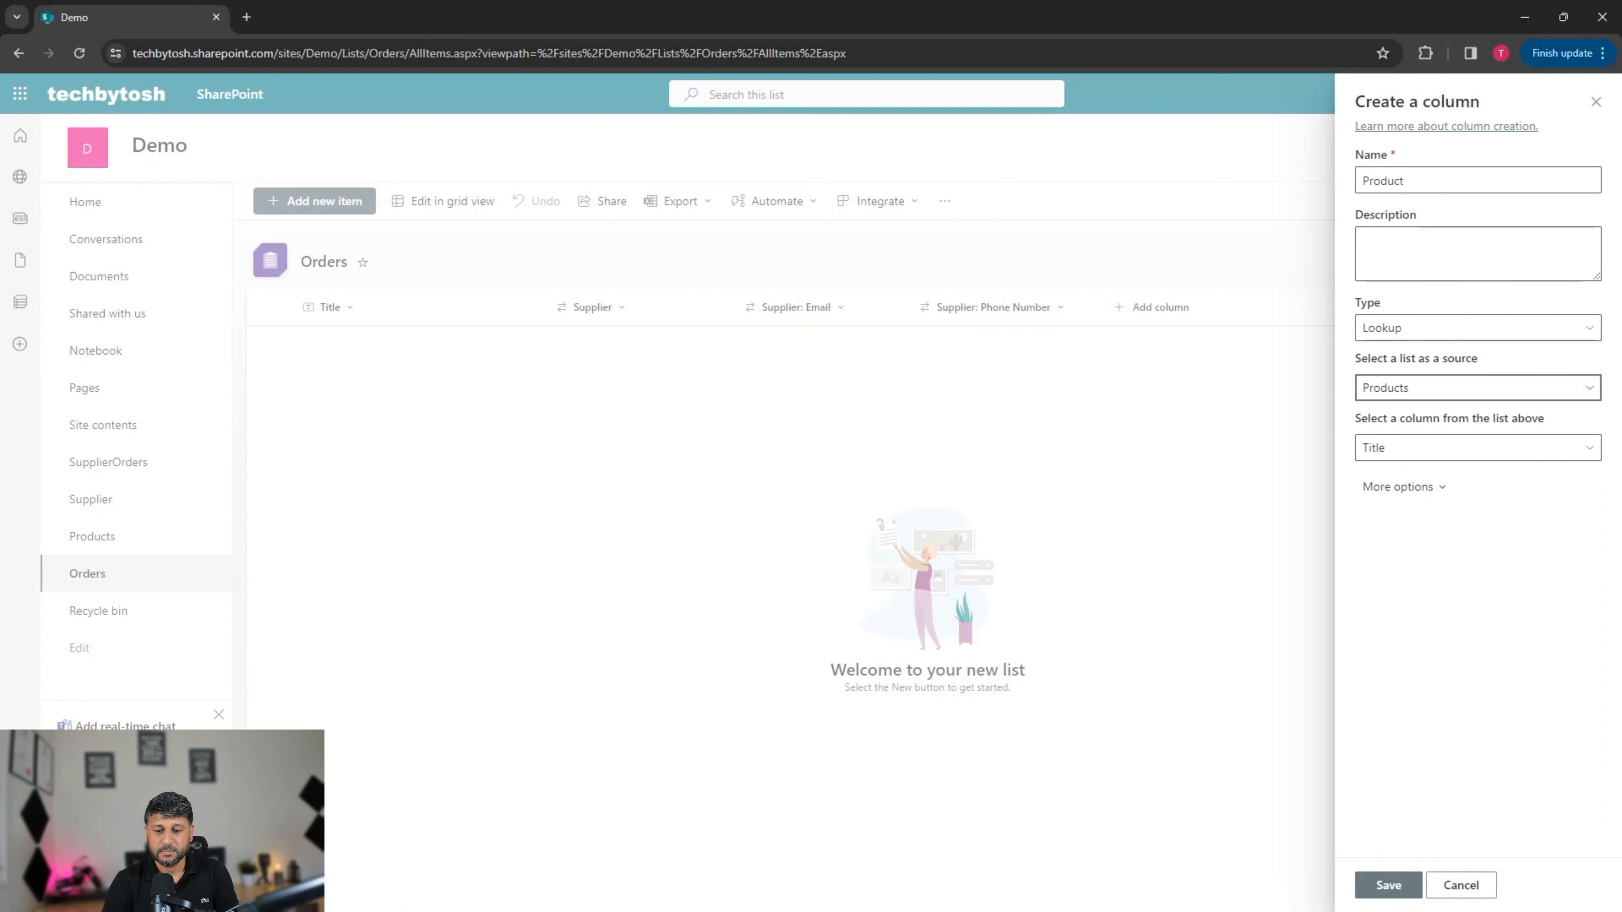
pyautogui.click(1388, 885)
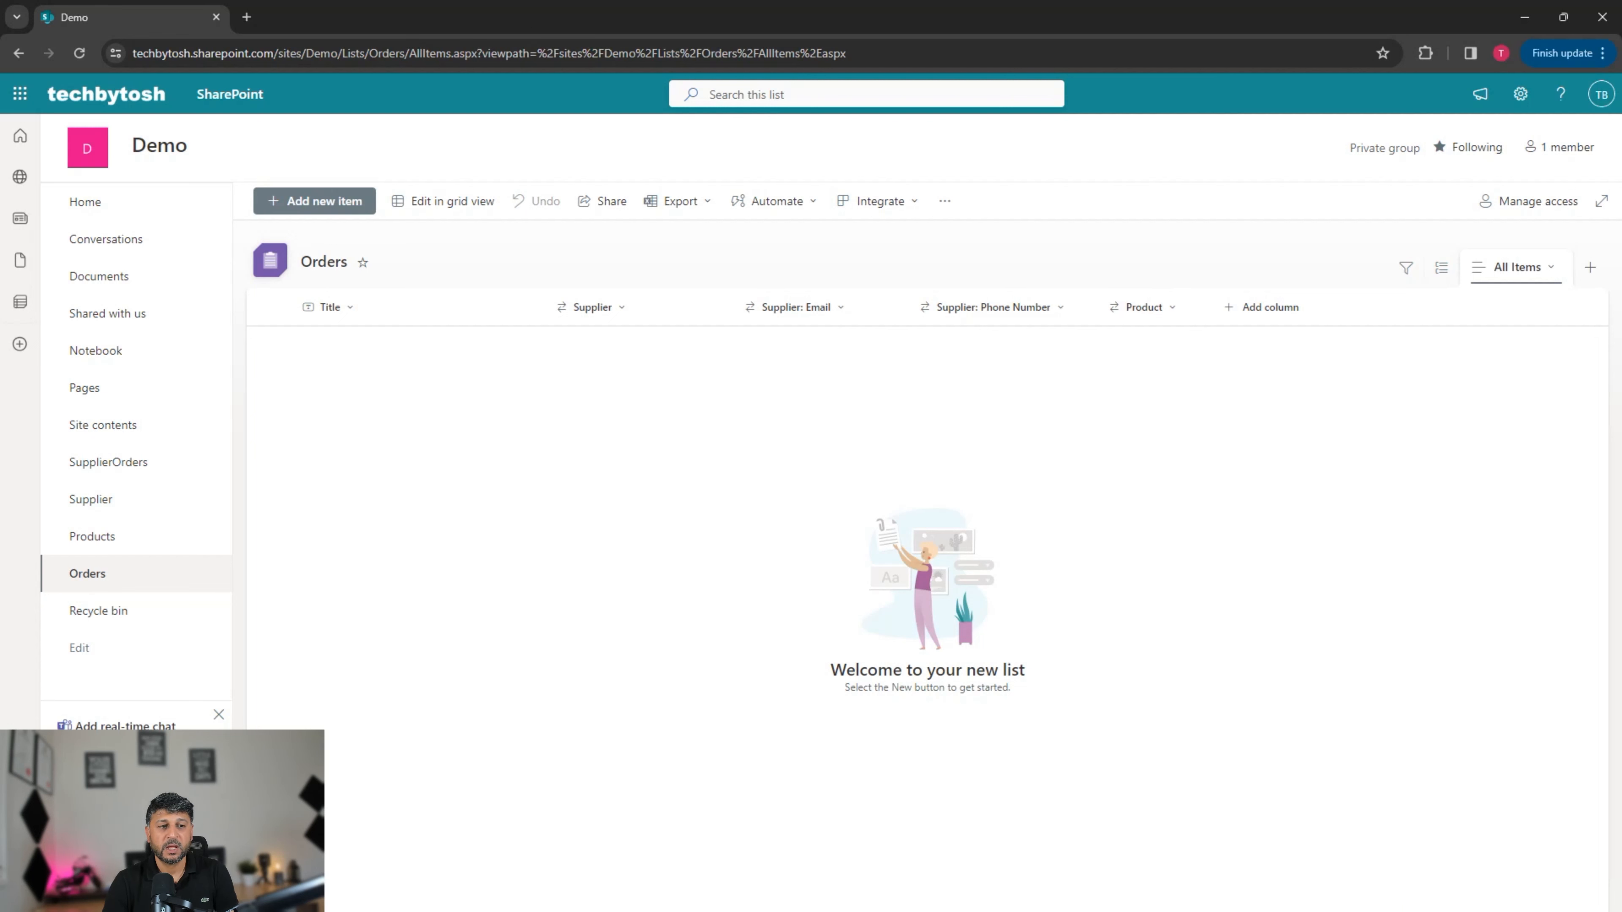
pyautogui.click(1261, 307)
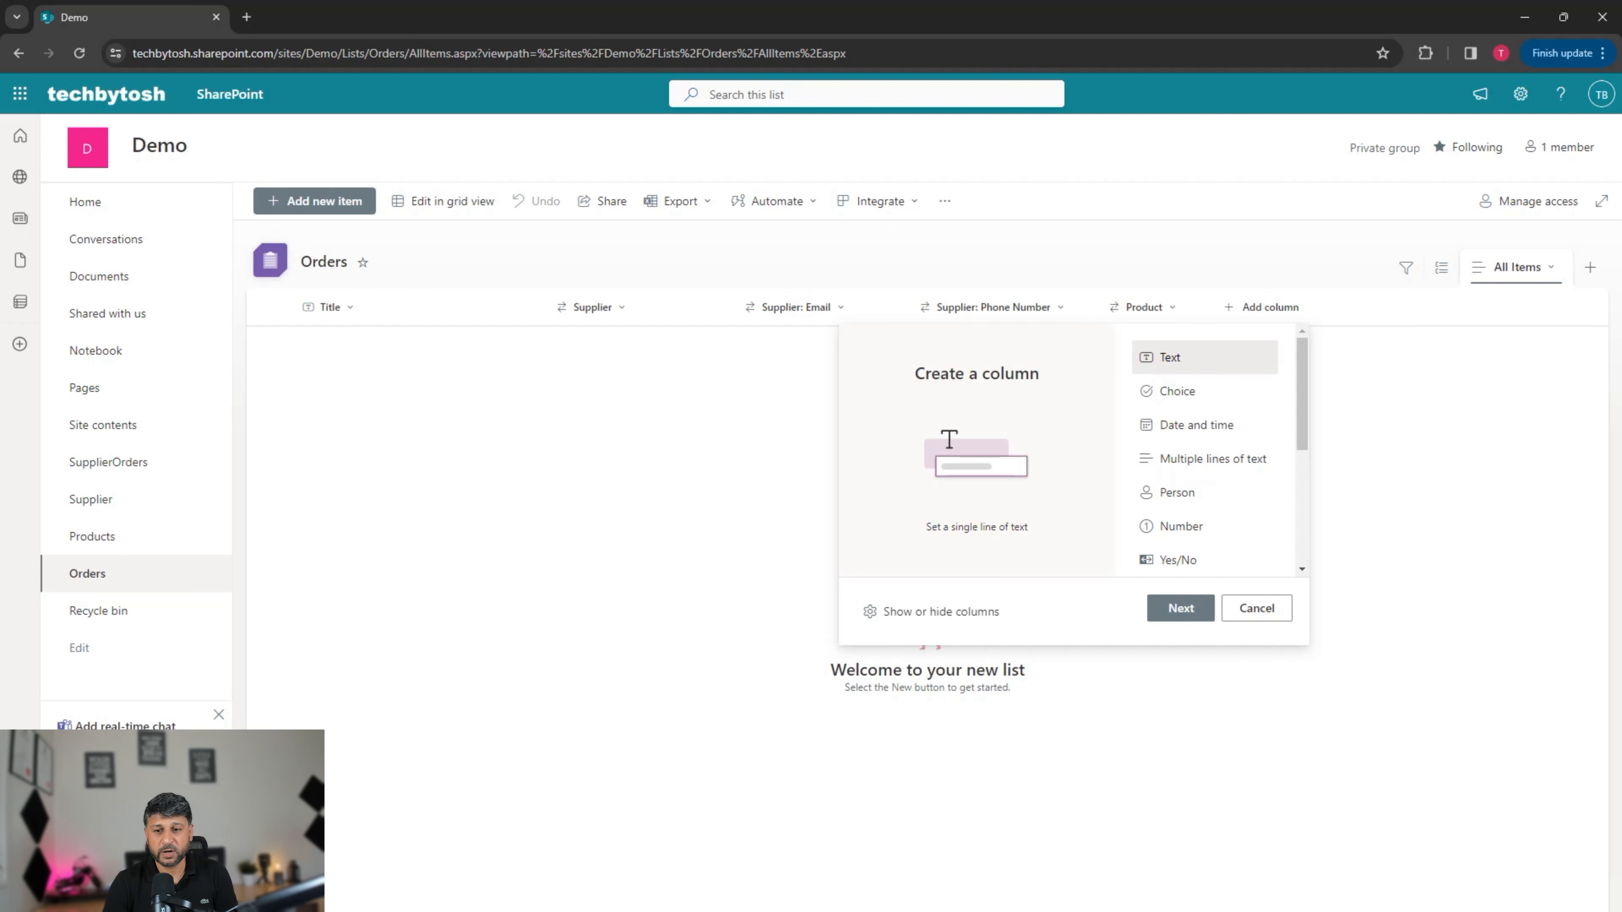
# Step: Create a Number-type column named Quantity in the Orders list
pyautogui.scroll(-1, 1204, 447)
pyautogui.click(1188, 480)
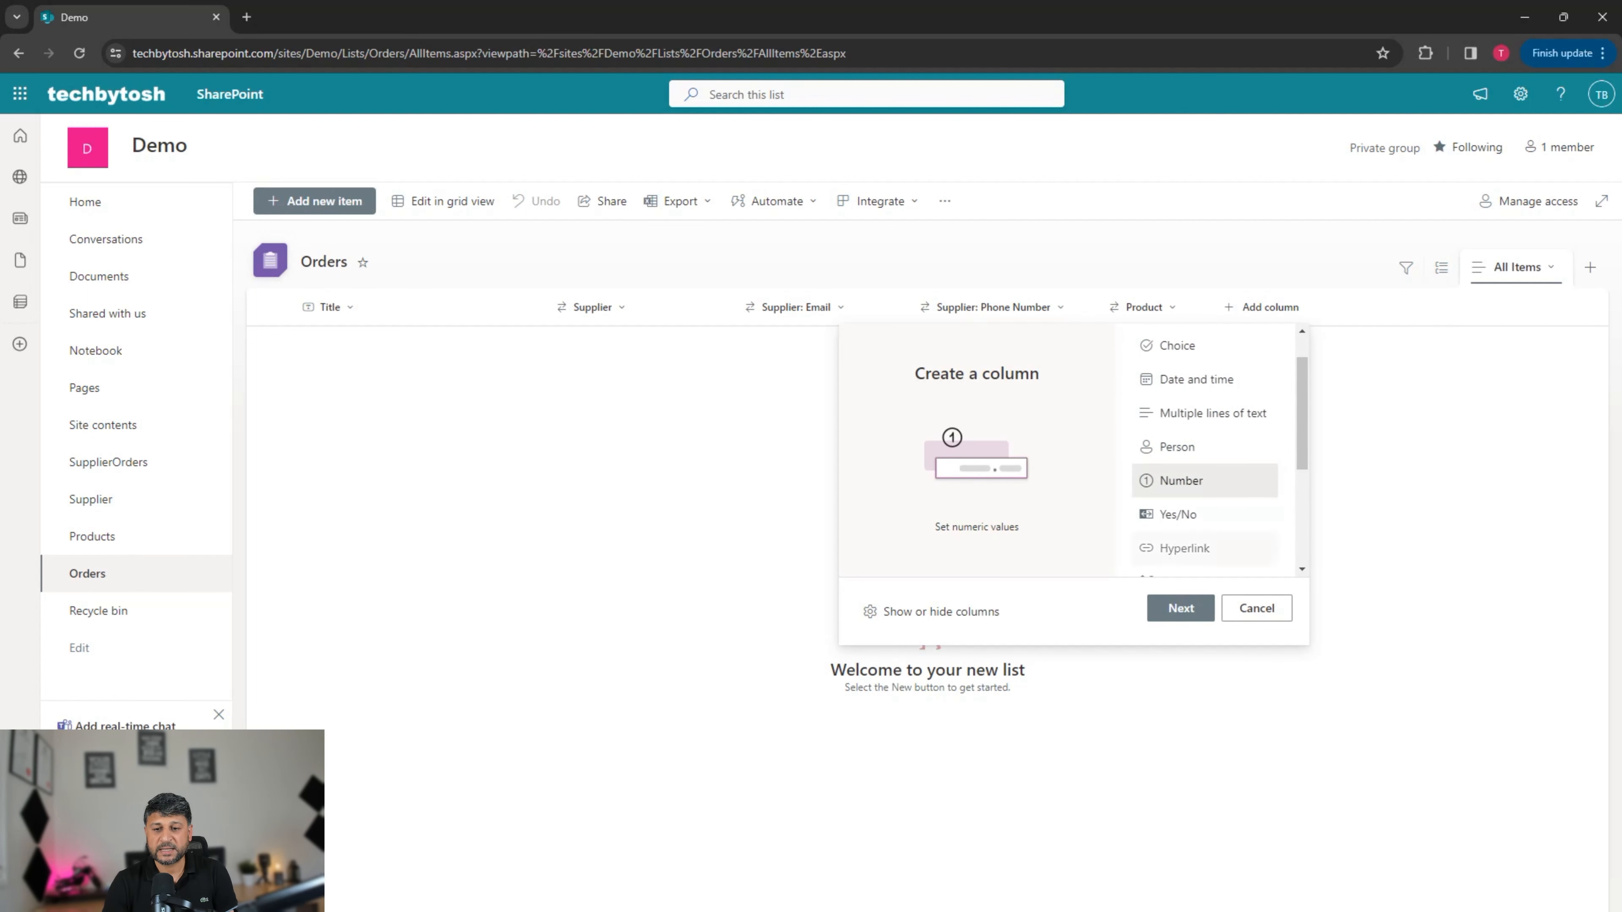
pyautogui.click(1181, 607)
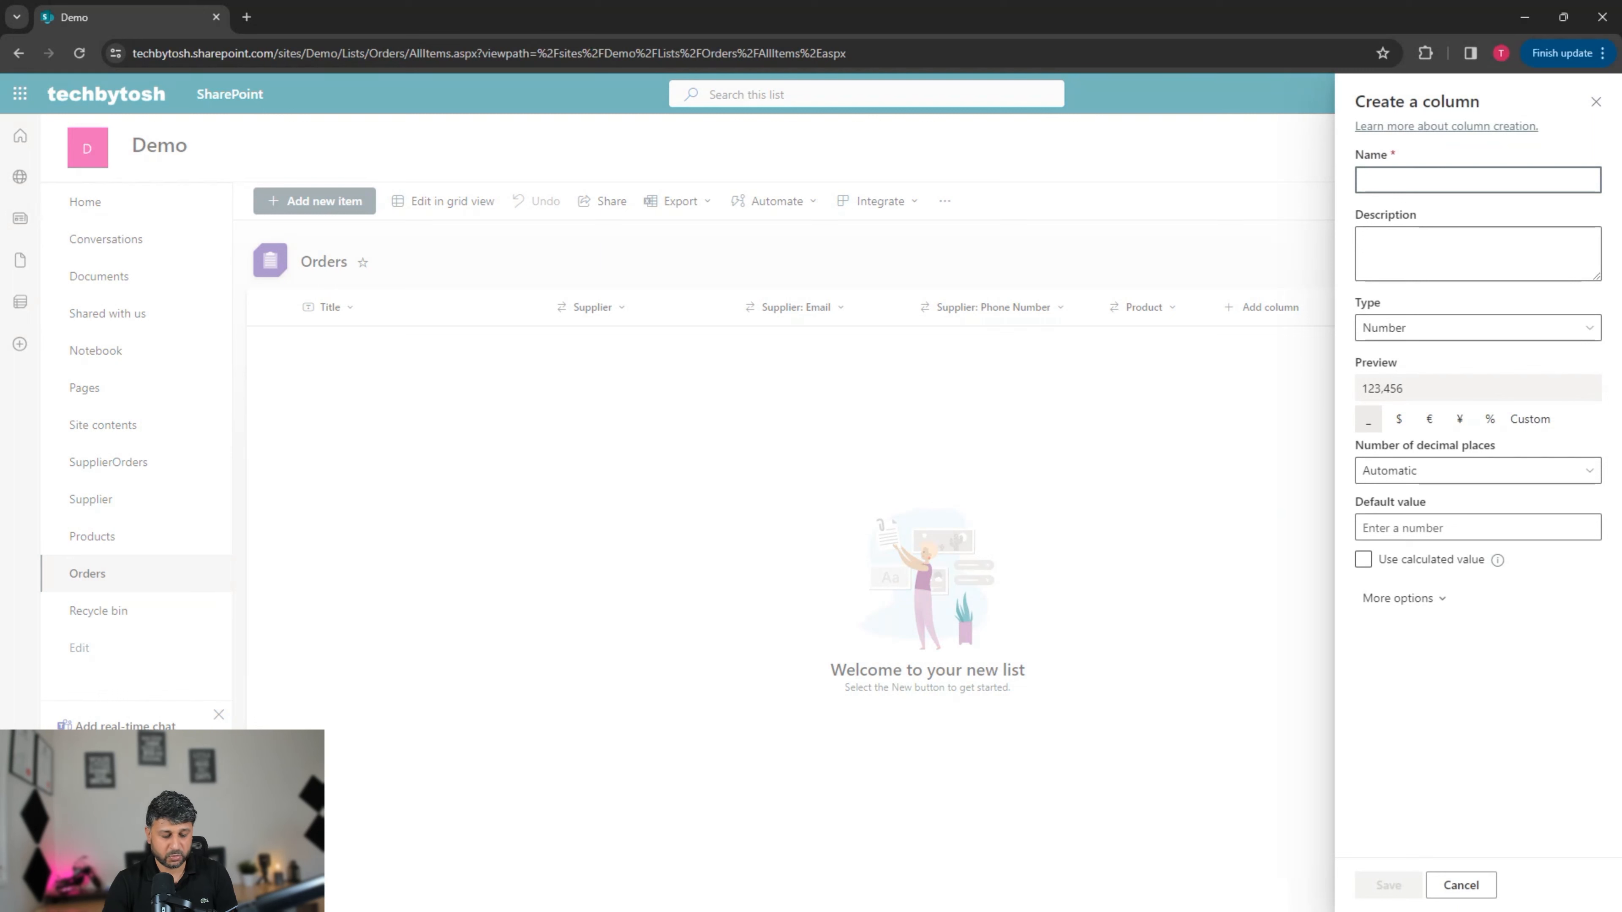
pyautogui.write('Q')
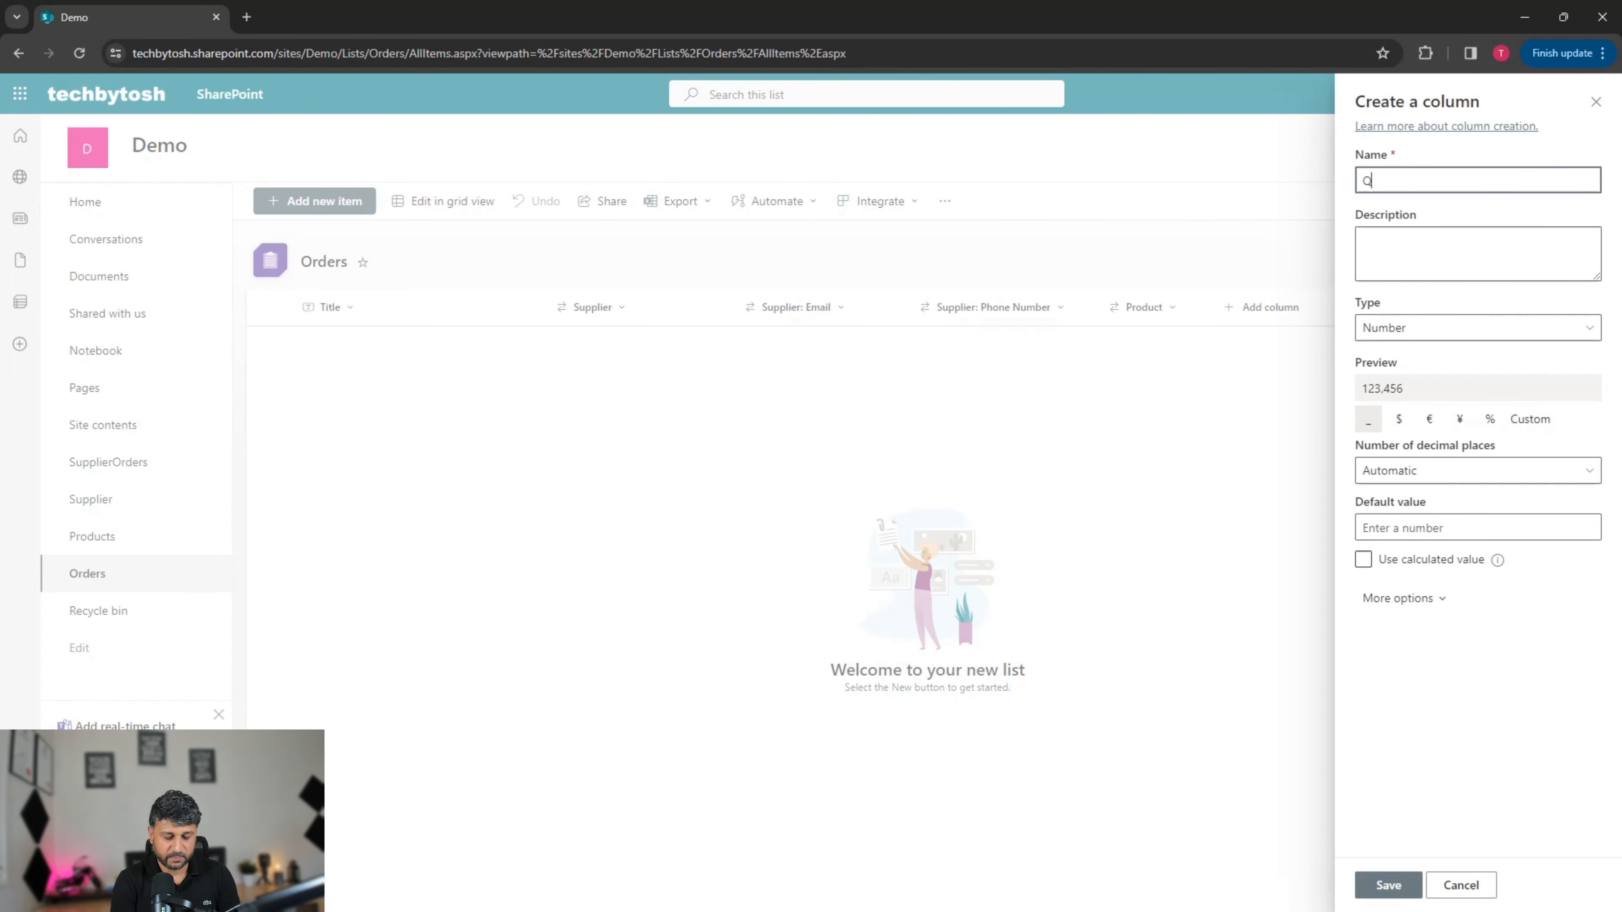
pyautogui.write('uantity')
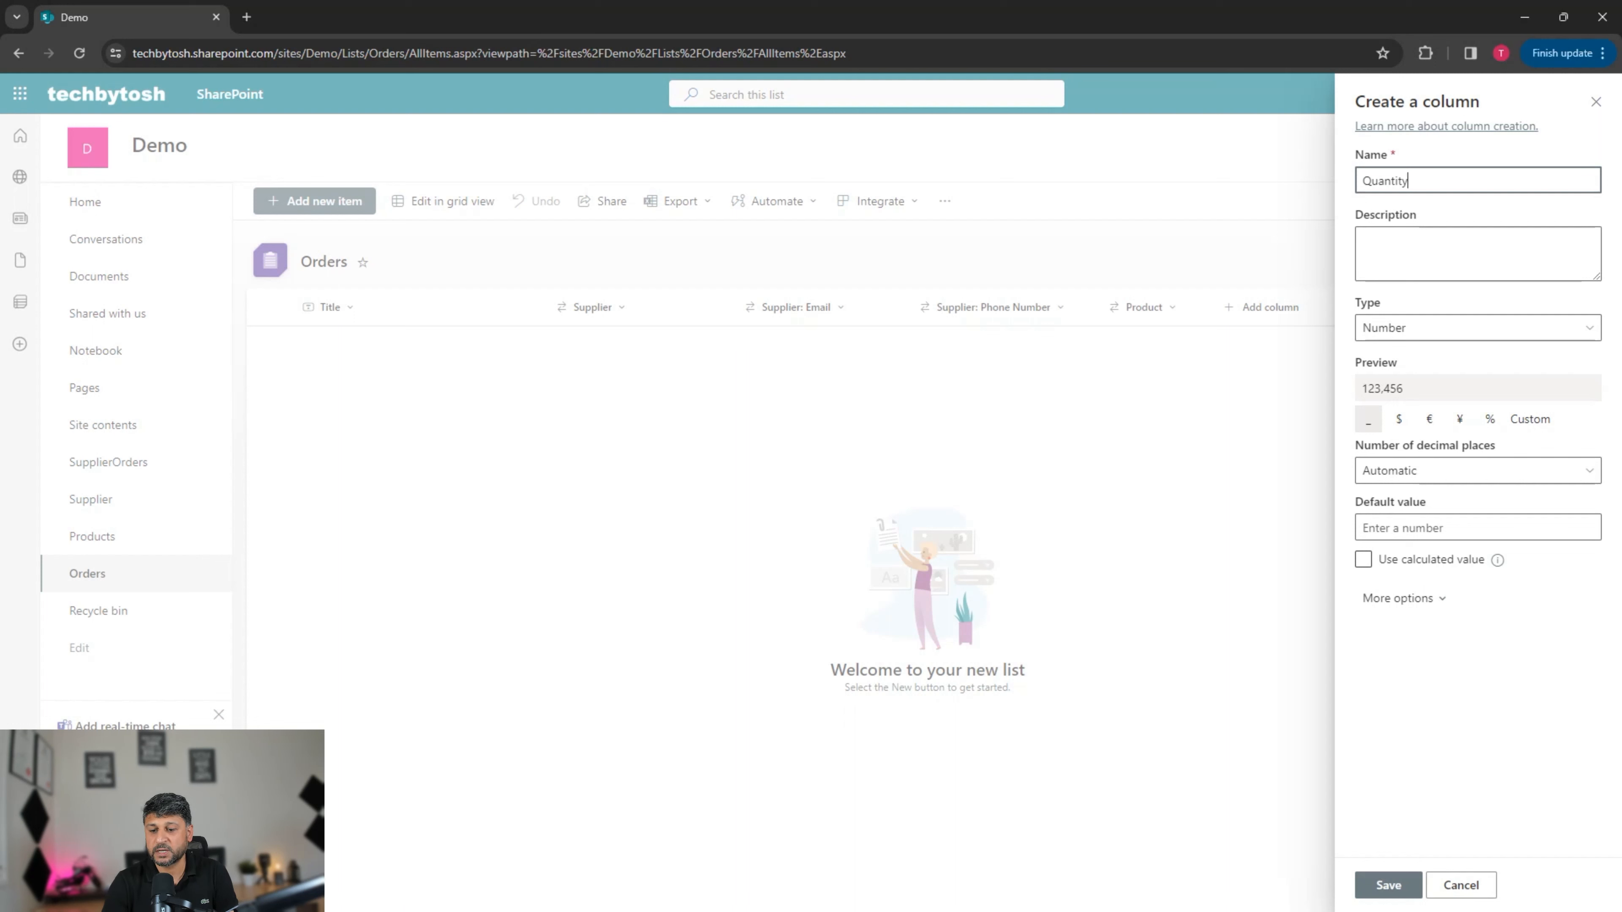
pyautogui.press('Return')
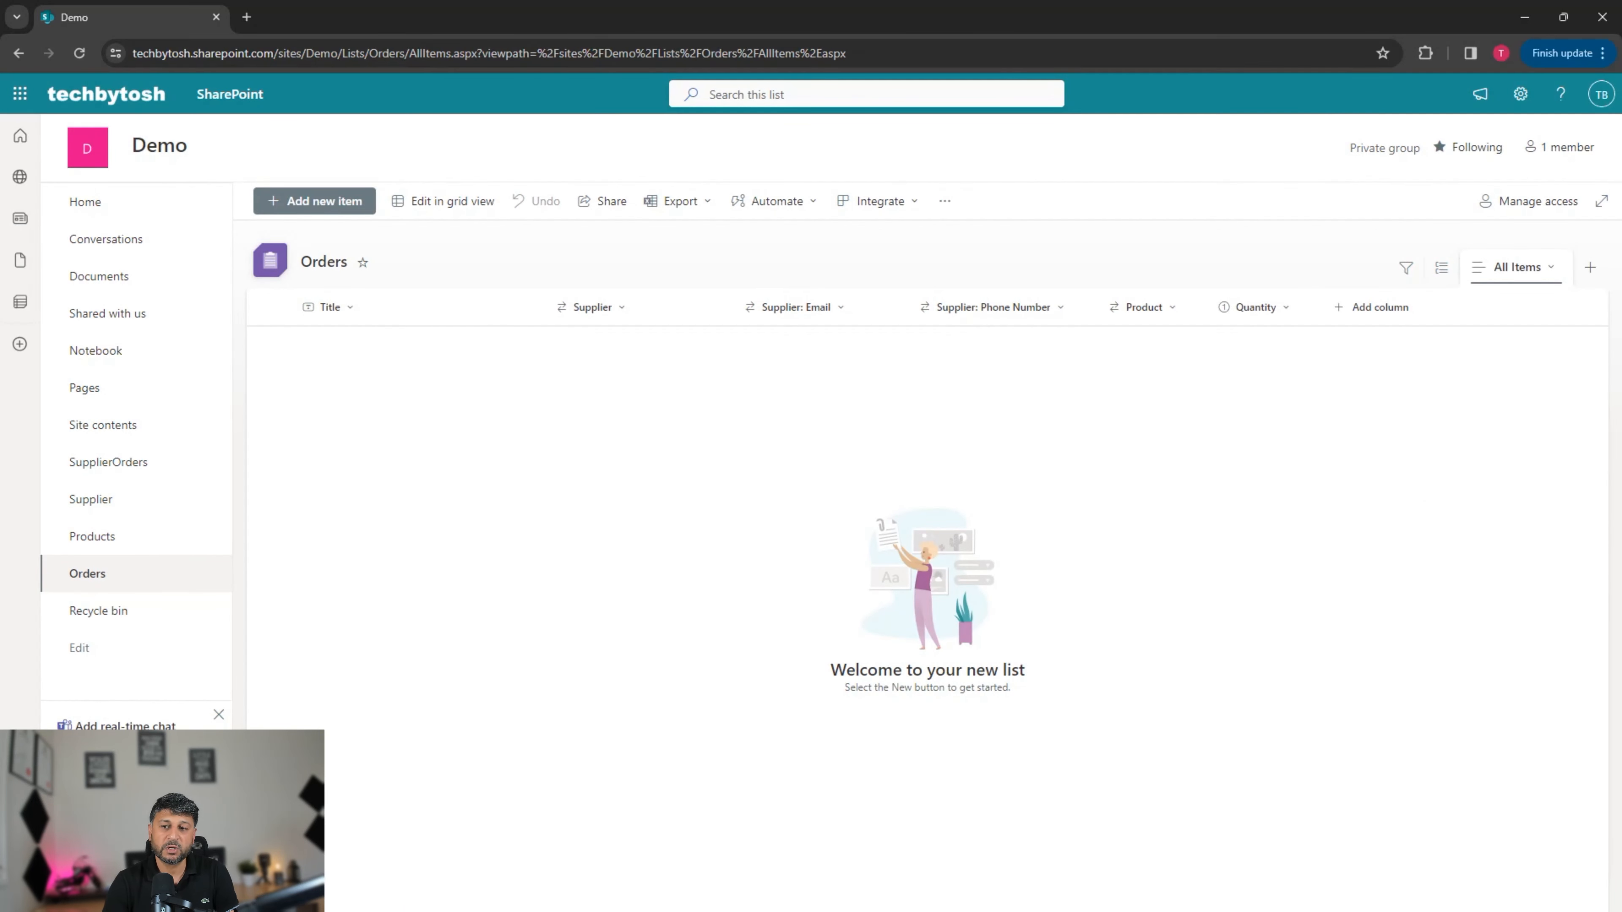
# Step: Add a single line of text column named Notes to Orders, replacing the misspelled name
pyautogui.click(1371, 307)
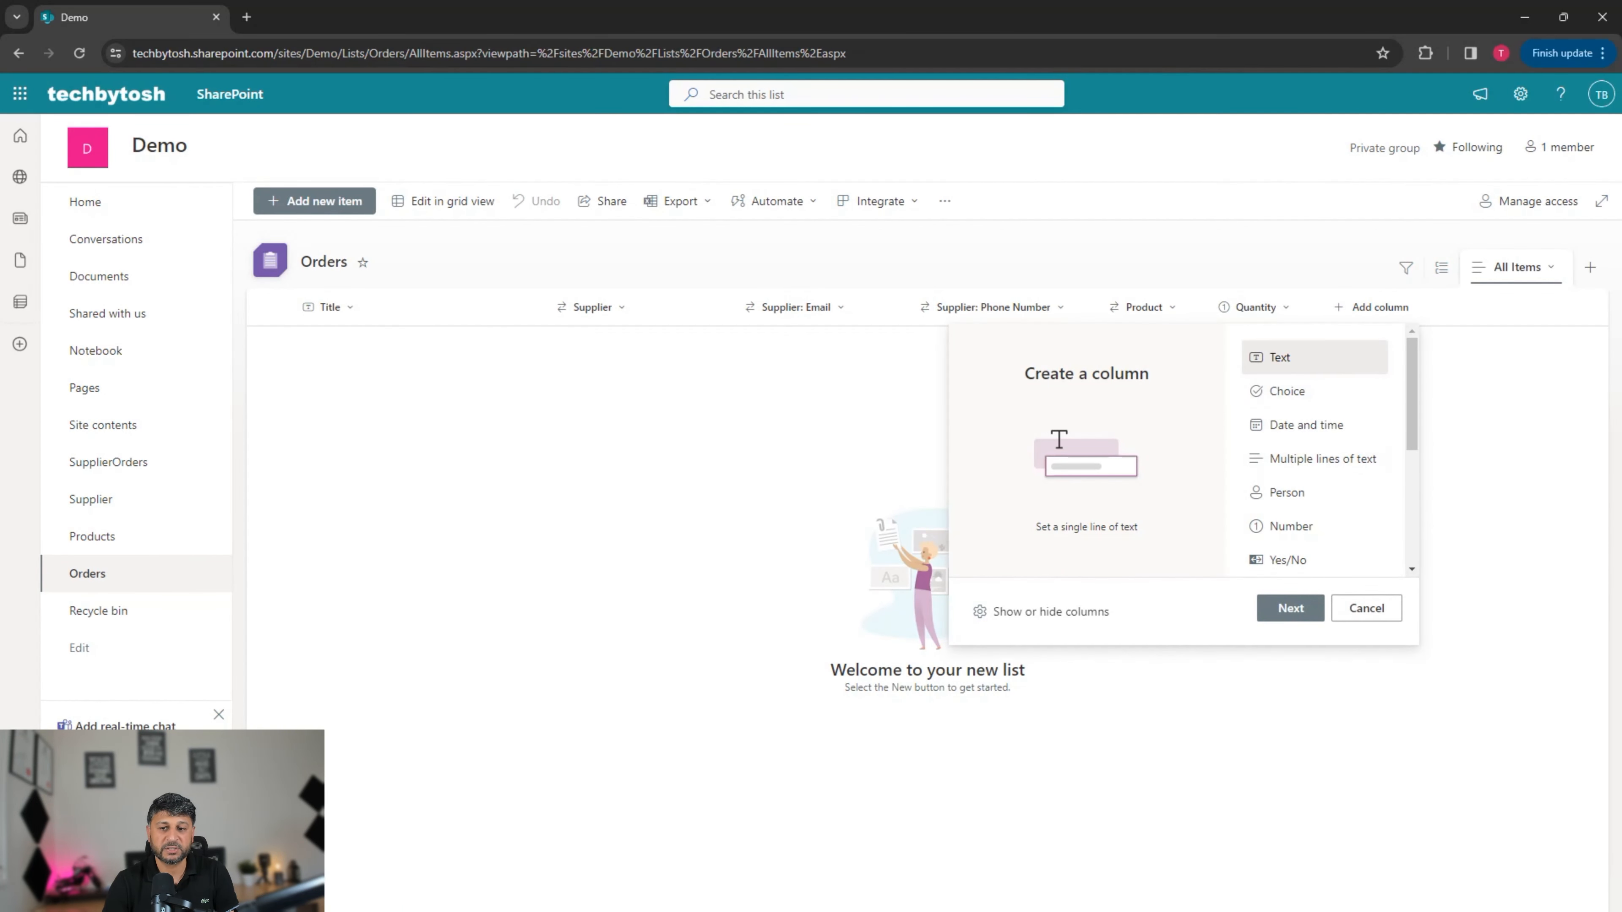
pyautogui.click(1290, 607)
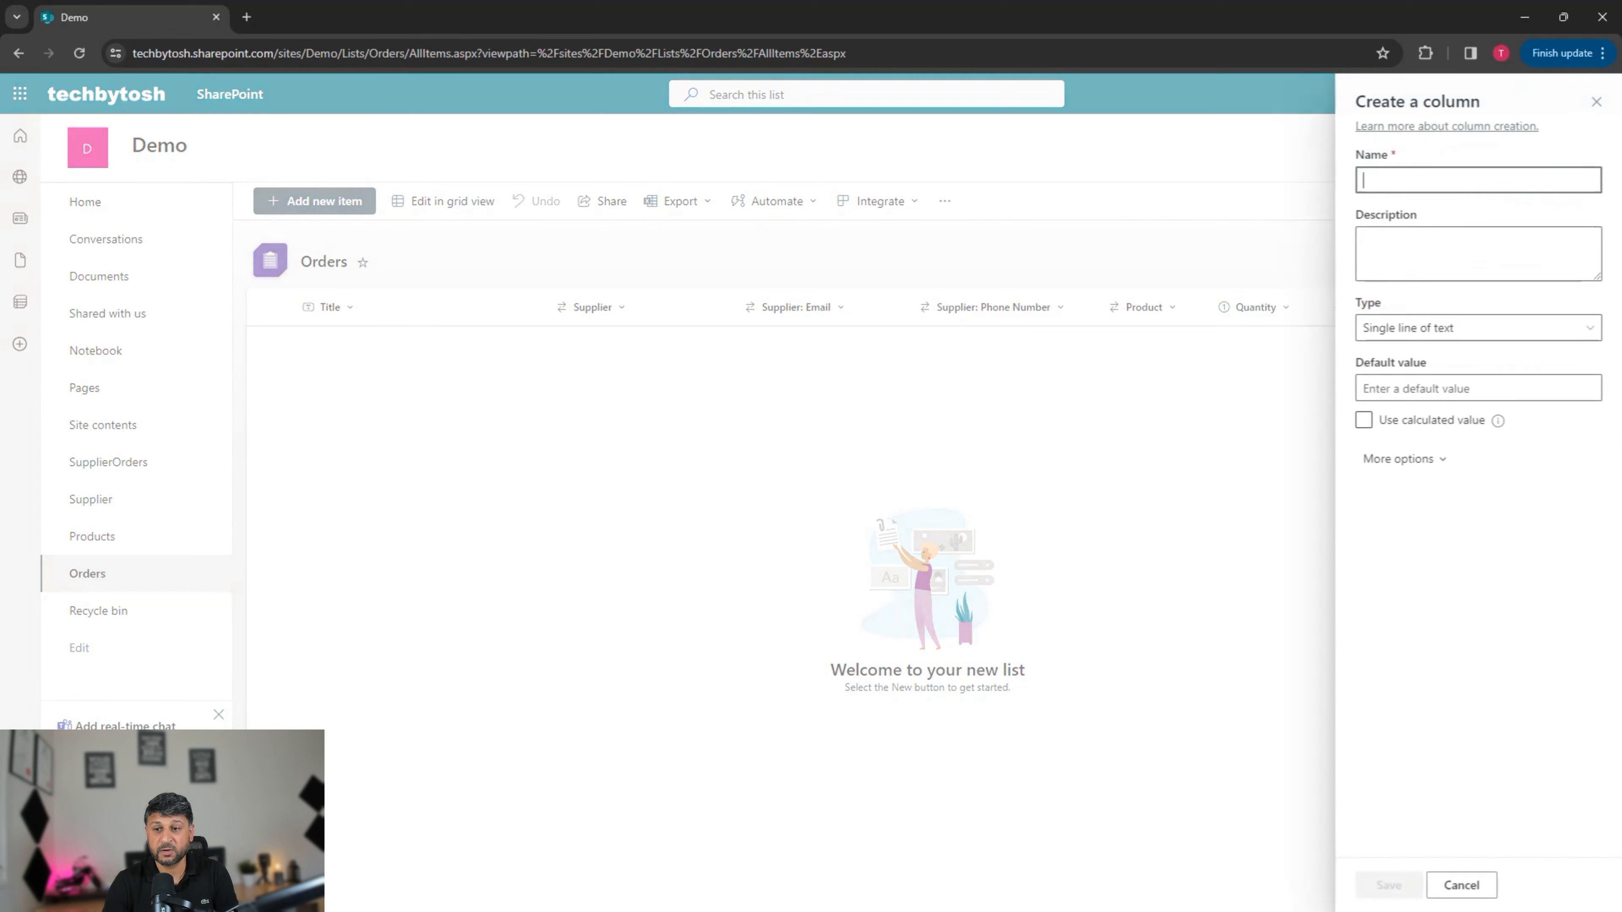
pyautogui.write('Cooments')
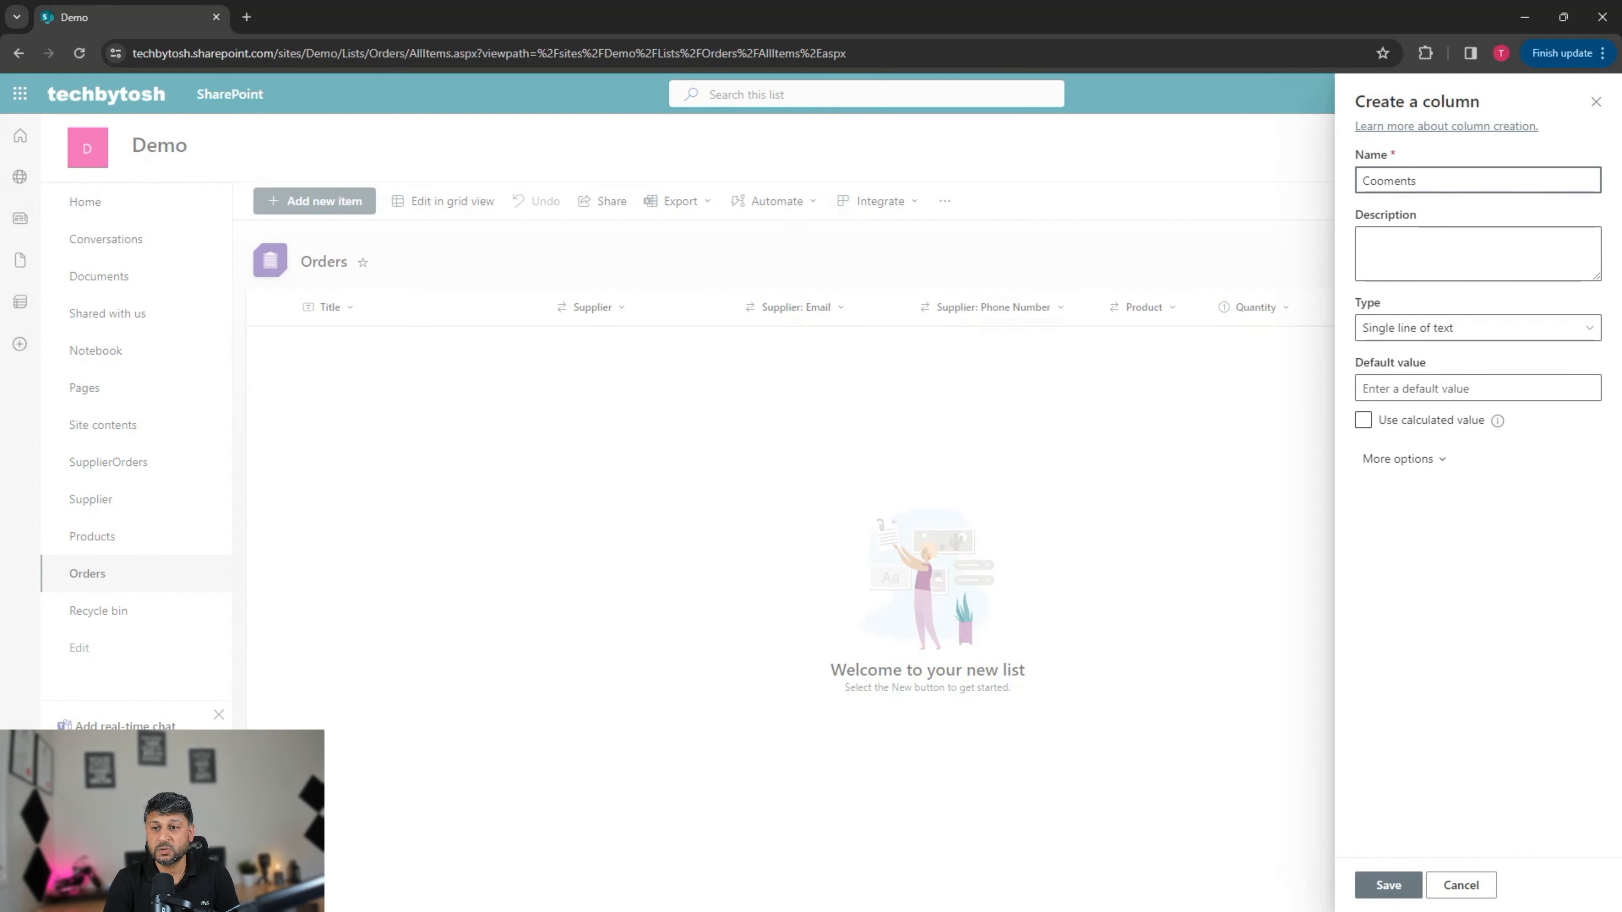
pyautogui.hotkey('ctrl', 'a')
pyautogui.write('Notes')
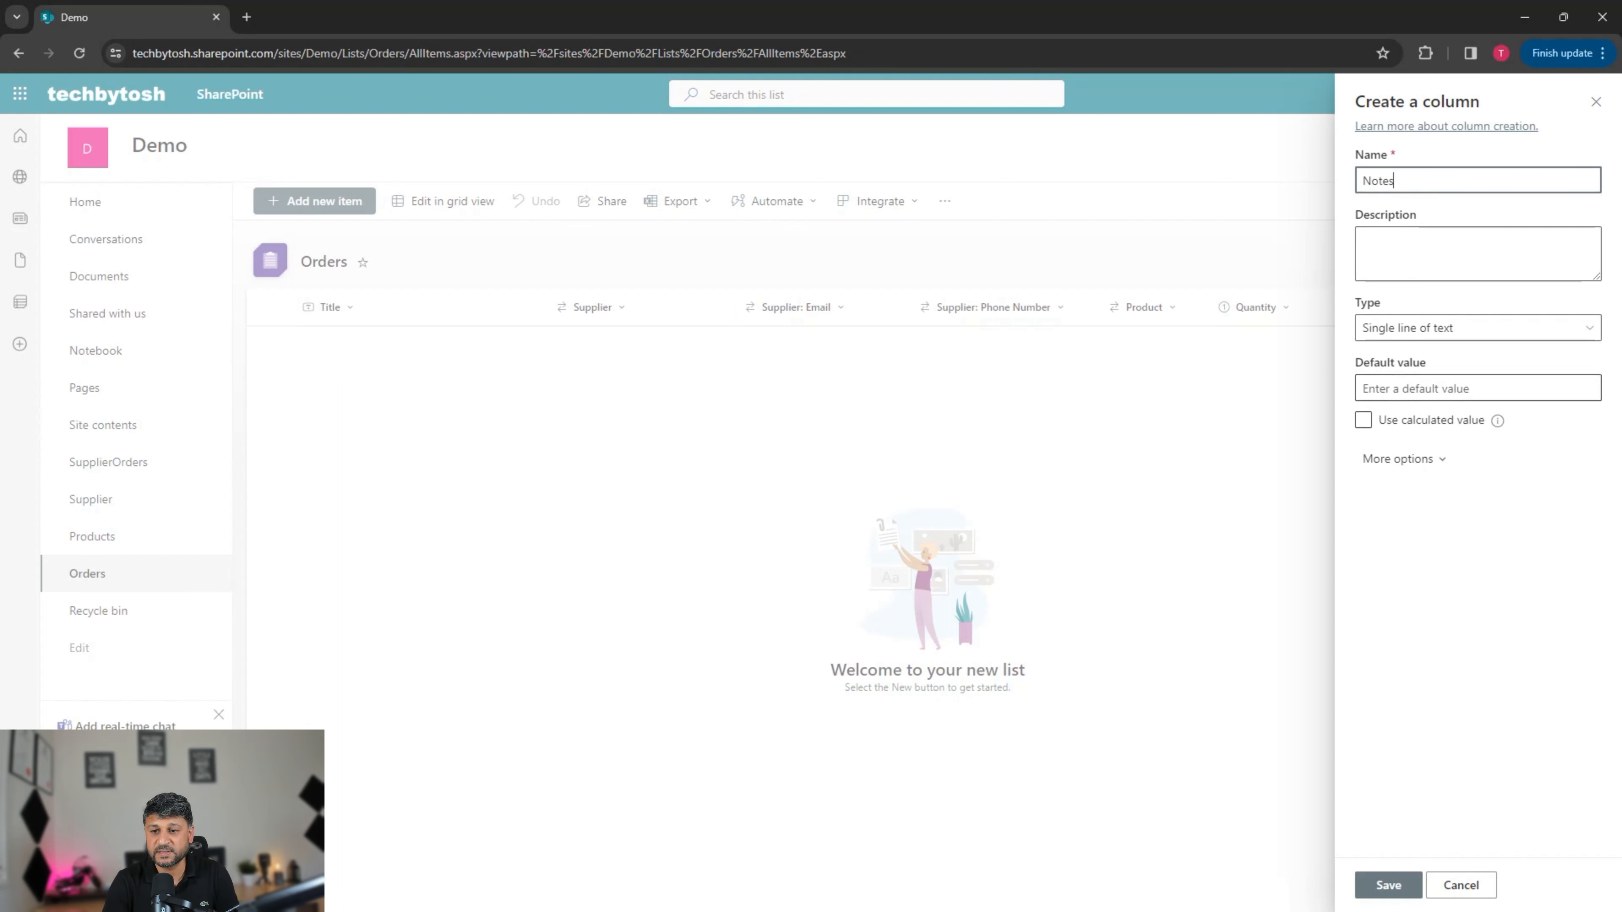
pyautogui.click(1477, 327)
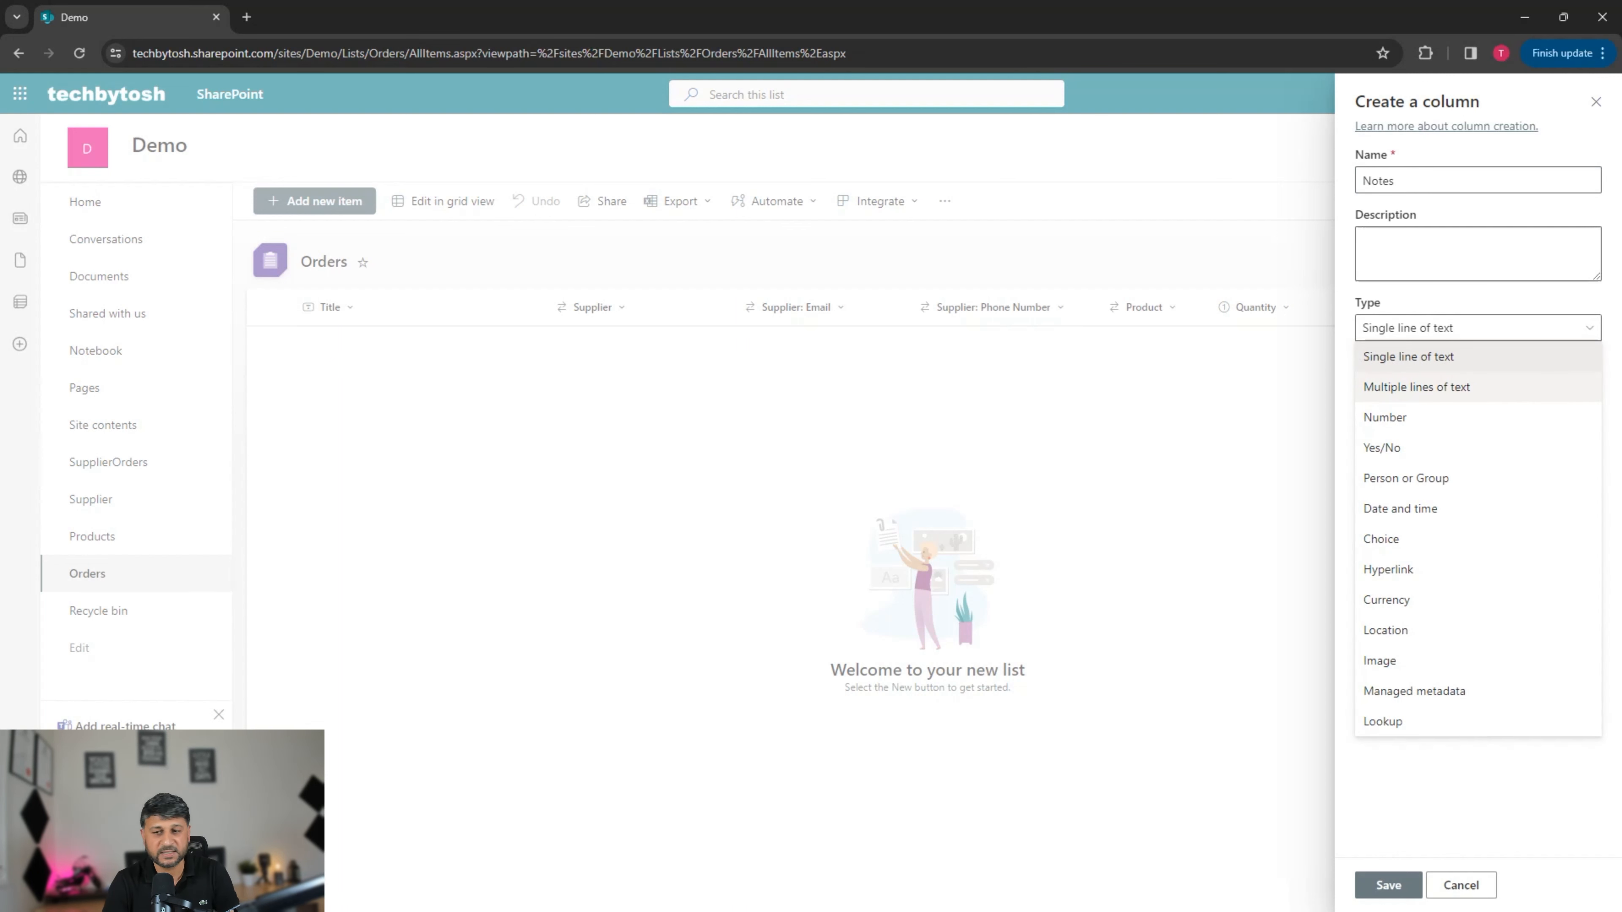
pyautogui.click(1408, 356)
pyautogui.click(1388, 884)
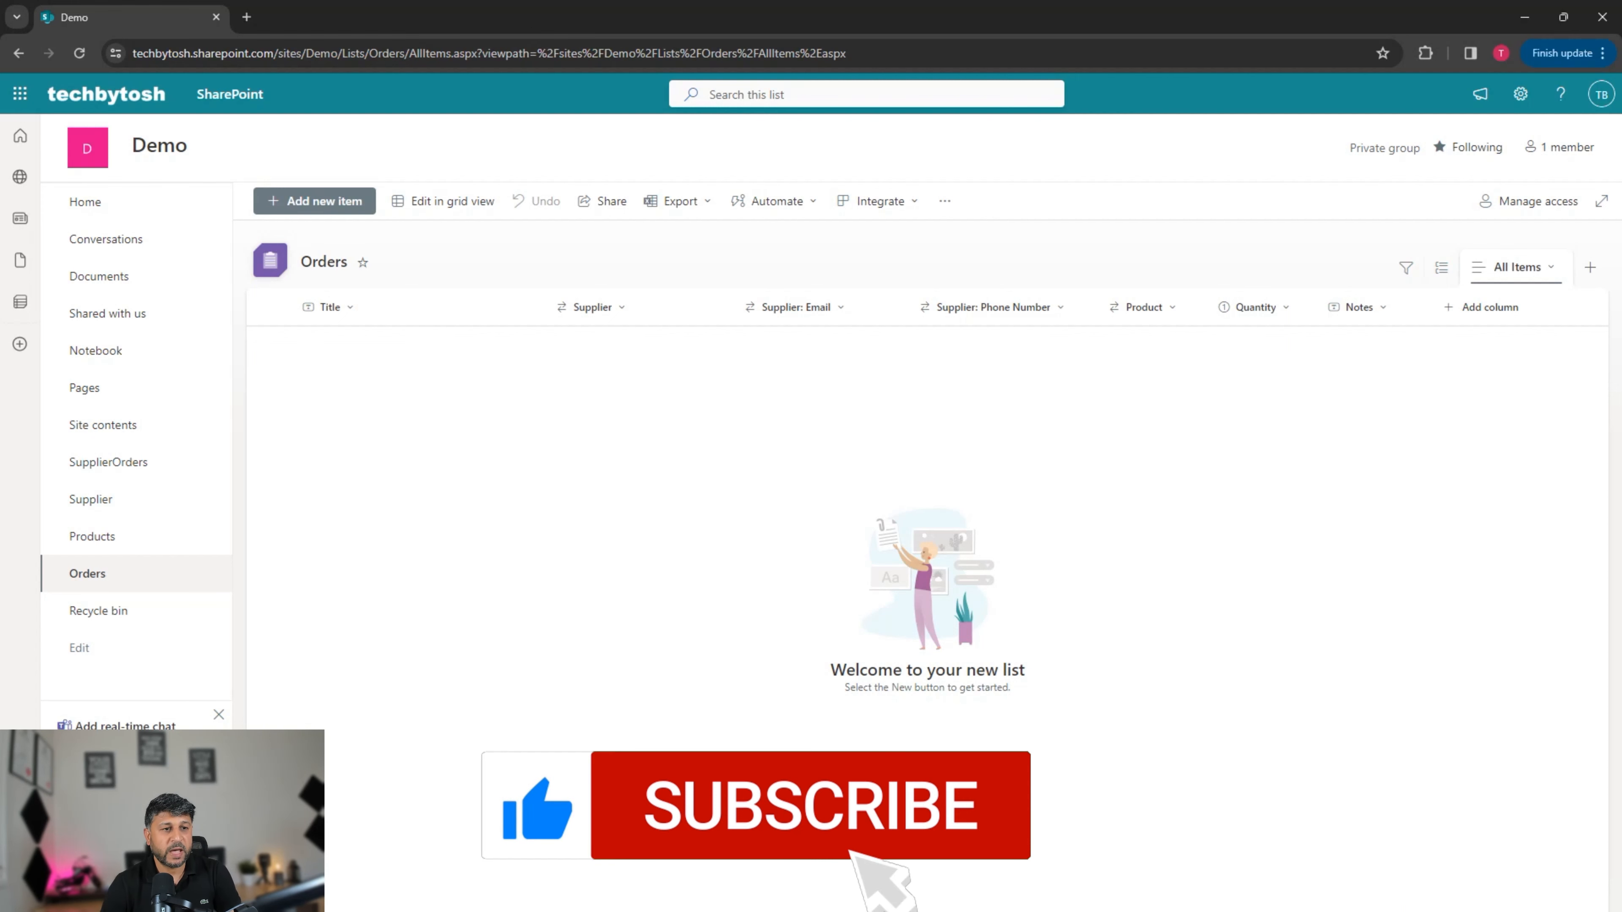
# Step: Add 'Order for computers': supplier Microsoft, product Computers, quantity 5, notes 'sample notes'
pyautogui.click(315, 201)
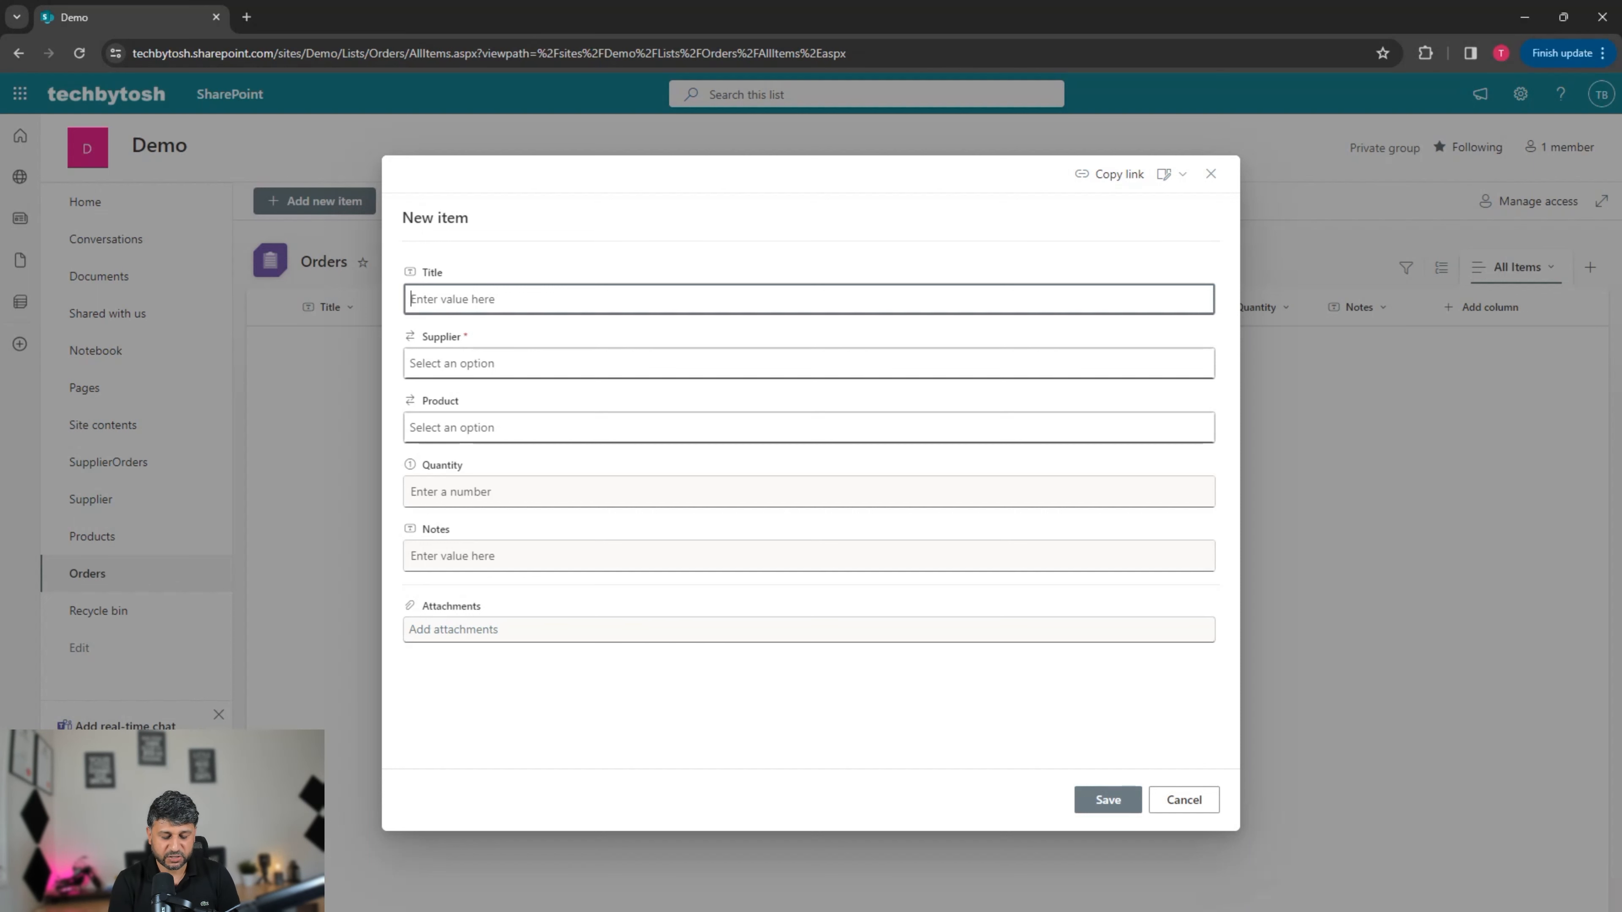
pyautogui.write('Order')
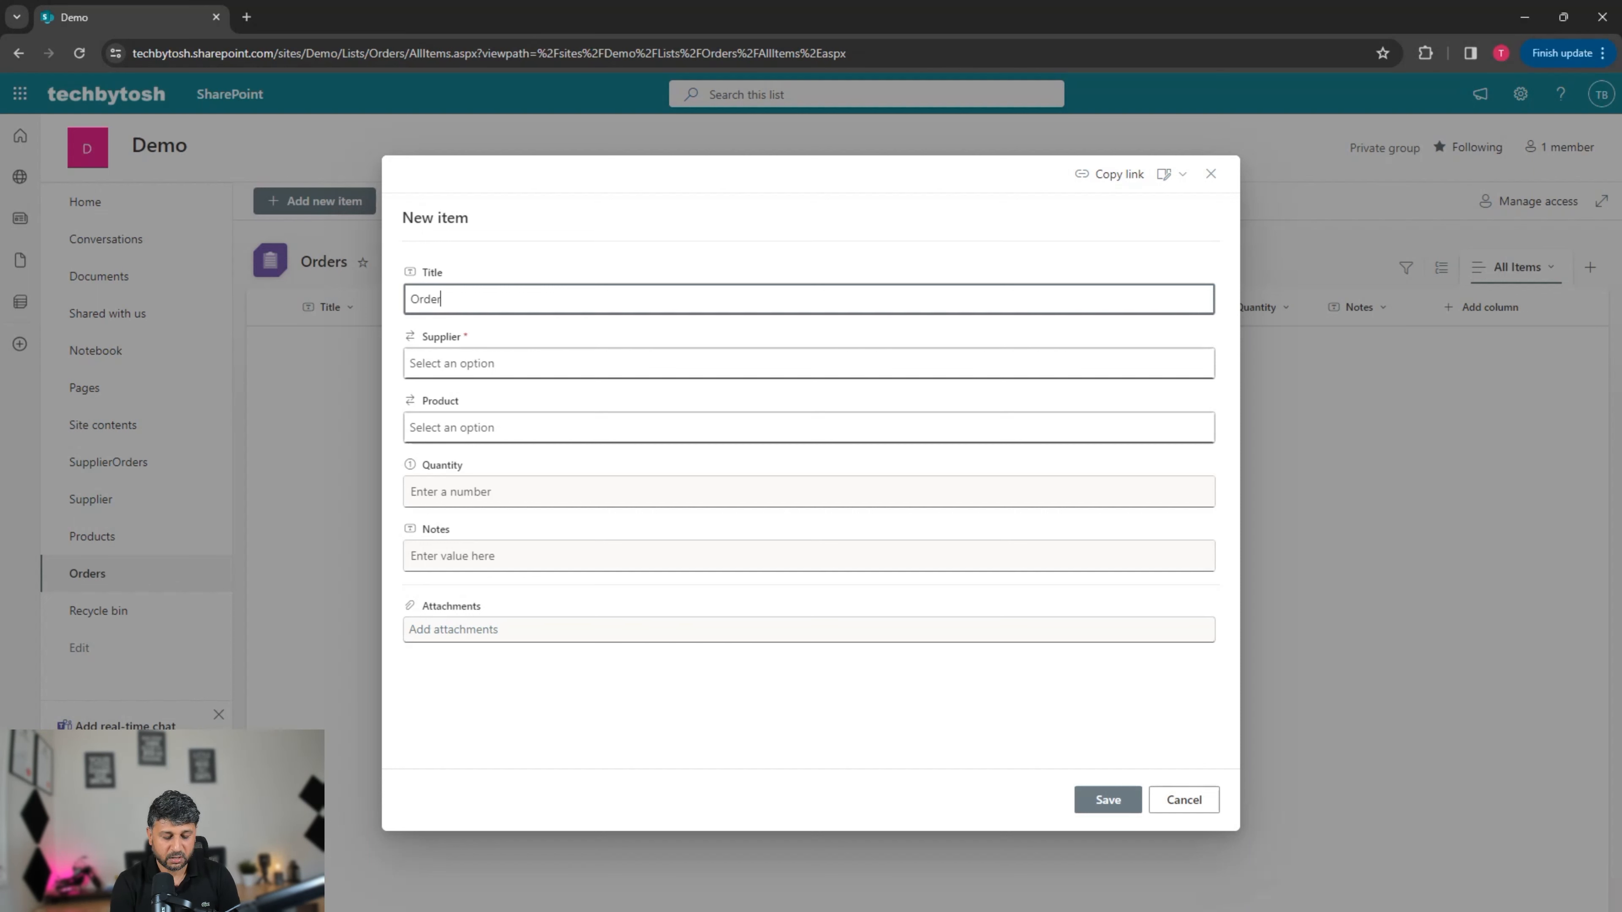
pyautogui.write(' for')
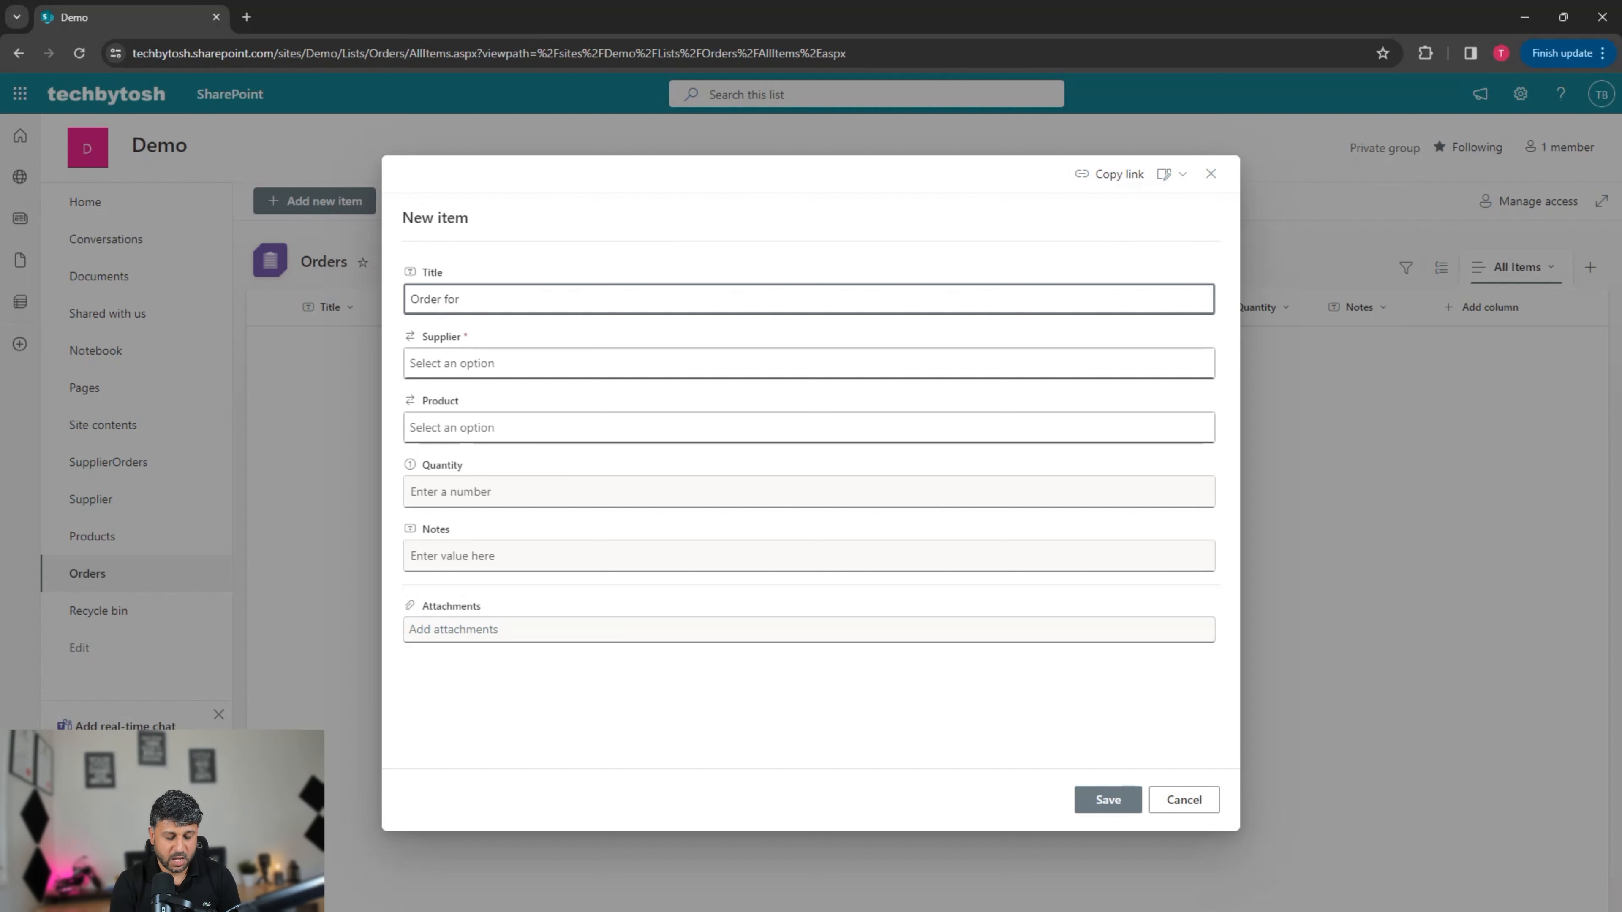
pyautogui.write(' computers')
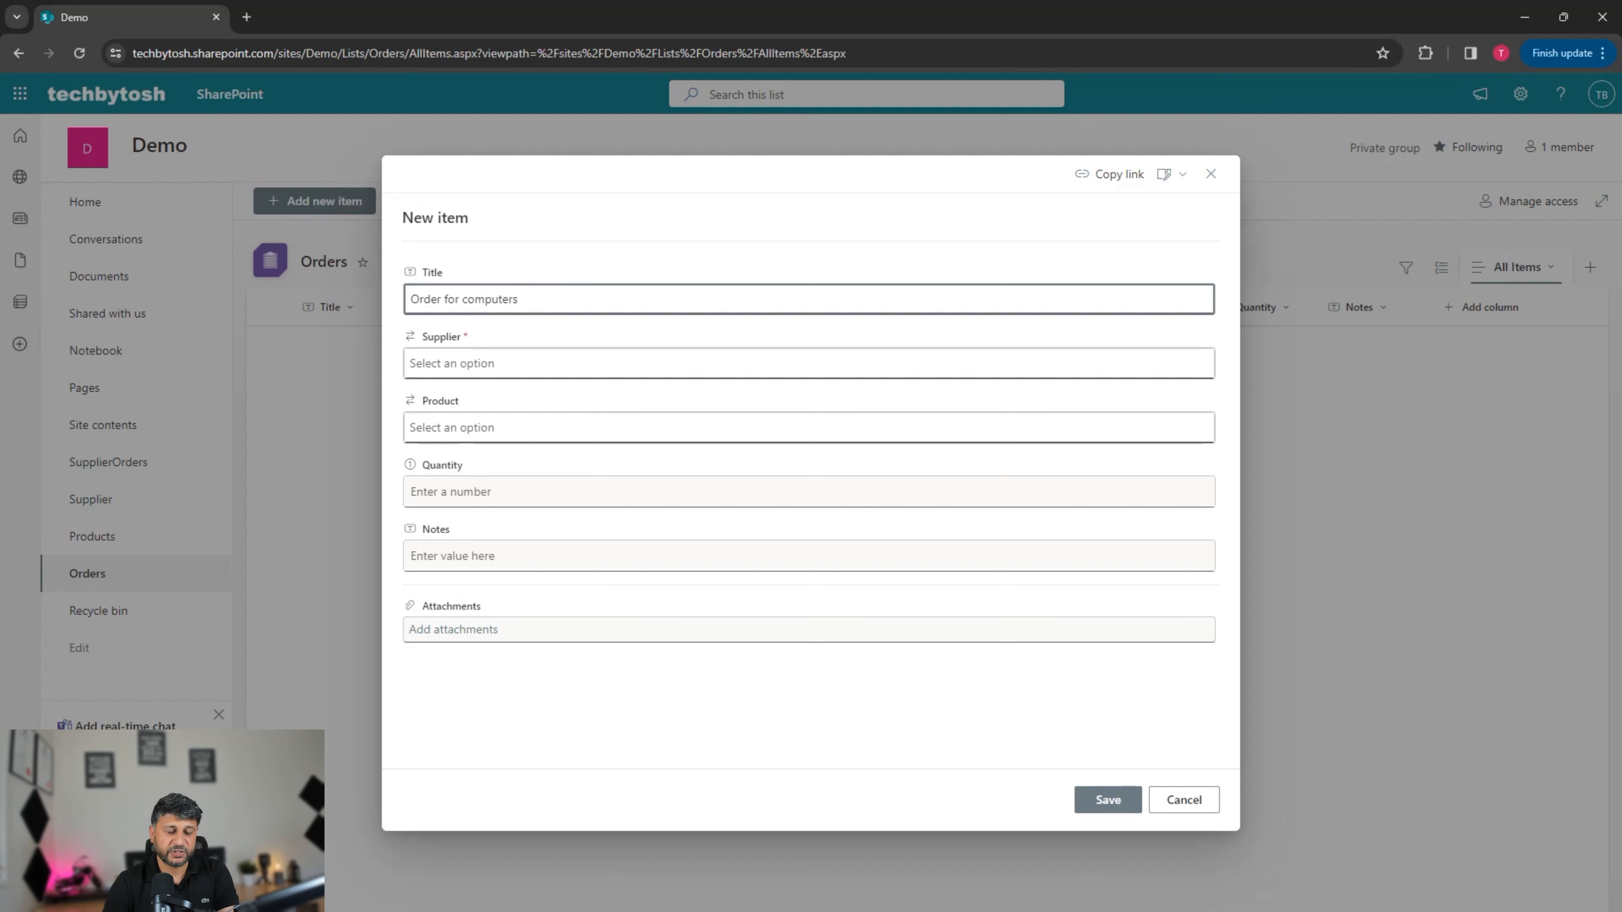
pyautogui.click(515, 364)
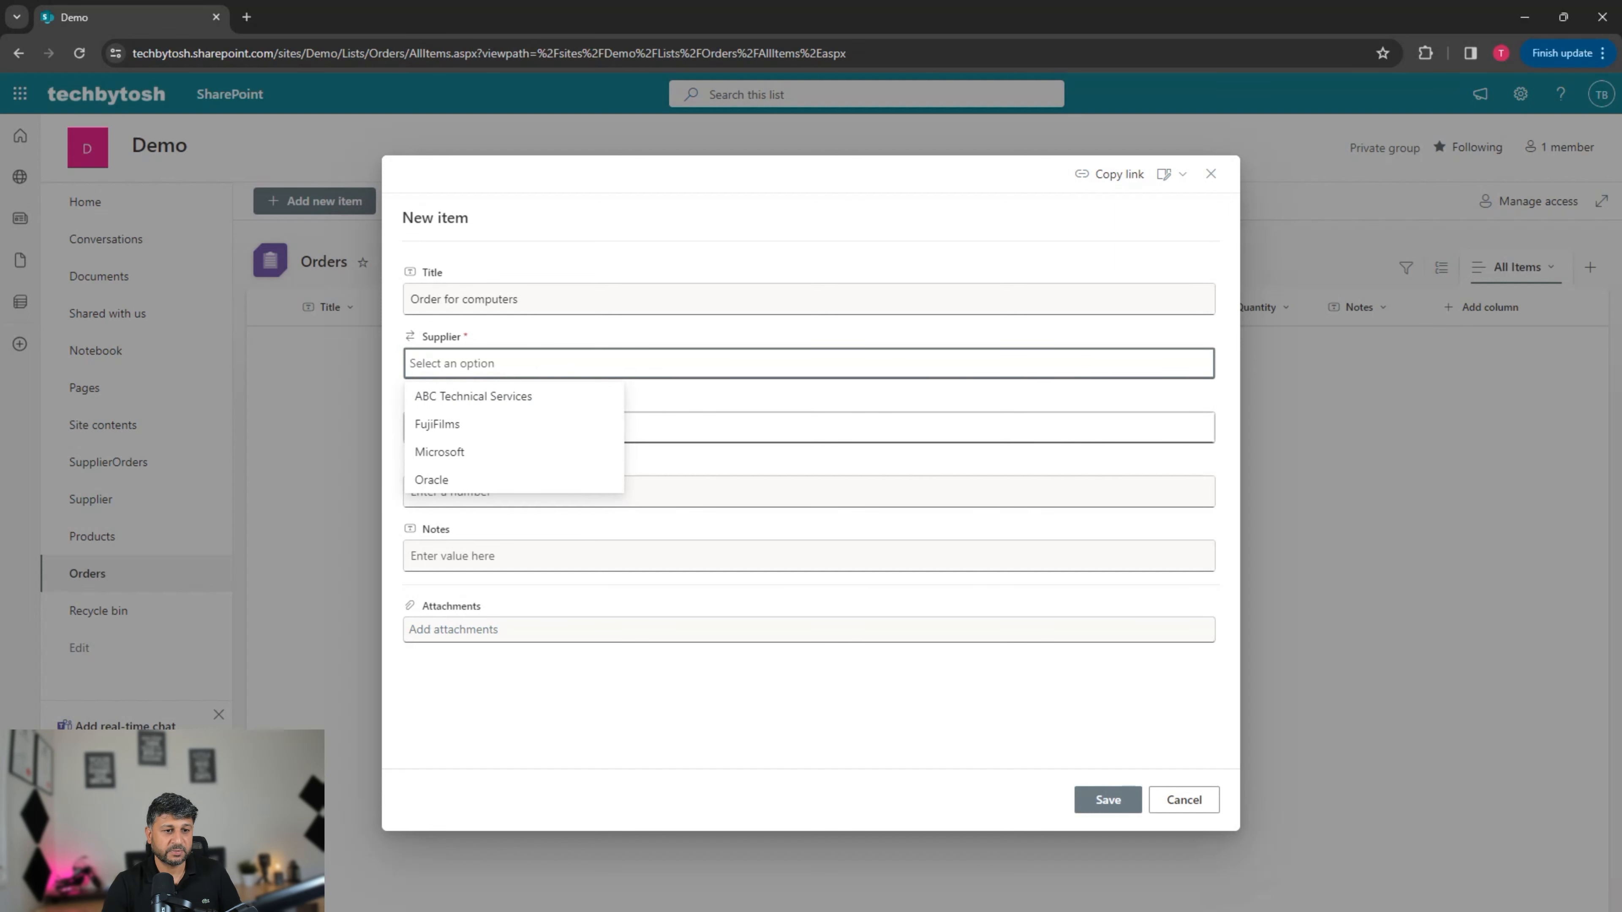
pyautogui.press('Return')
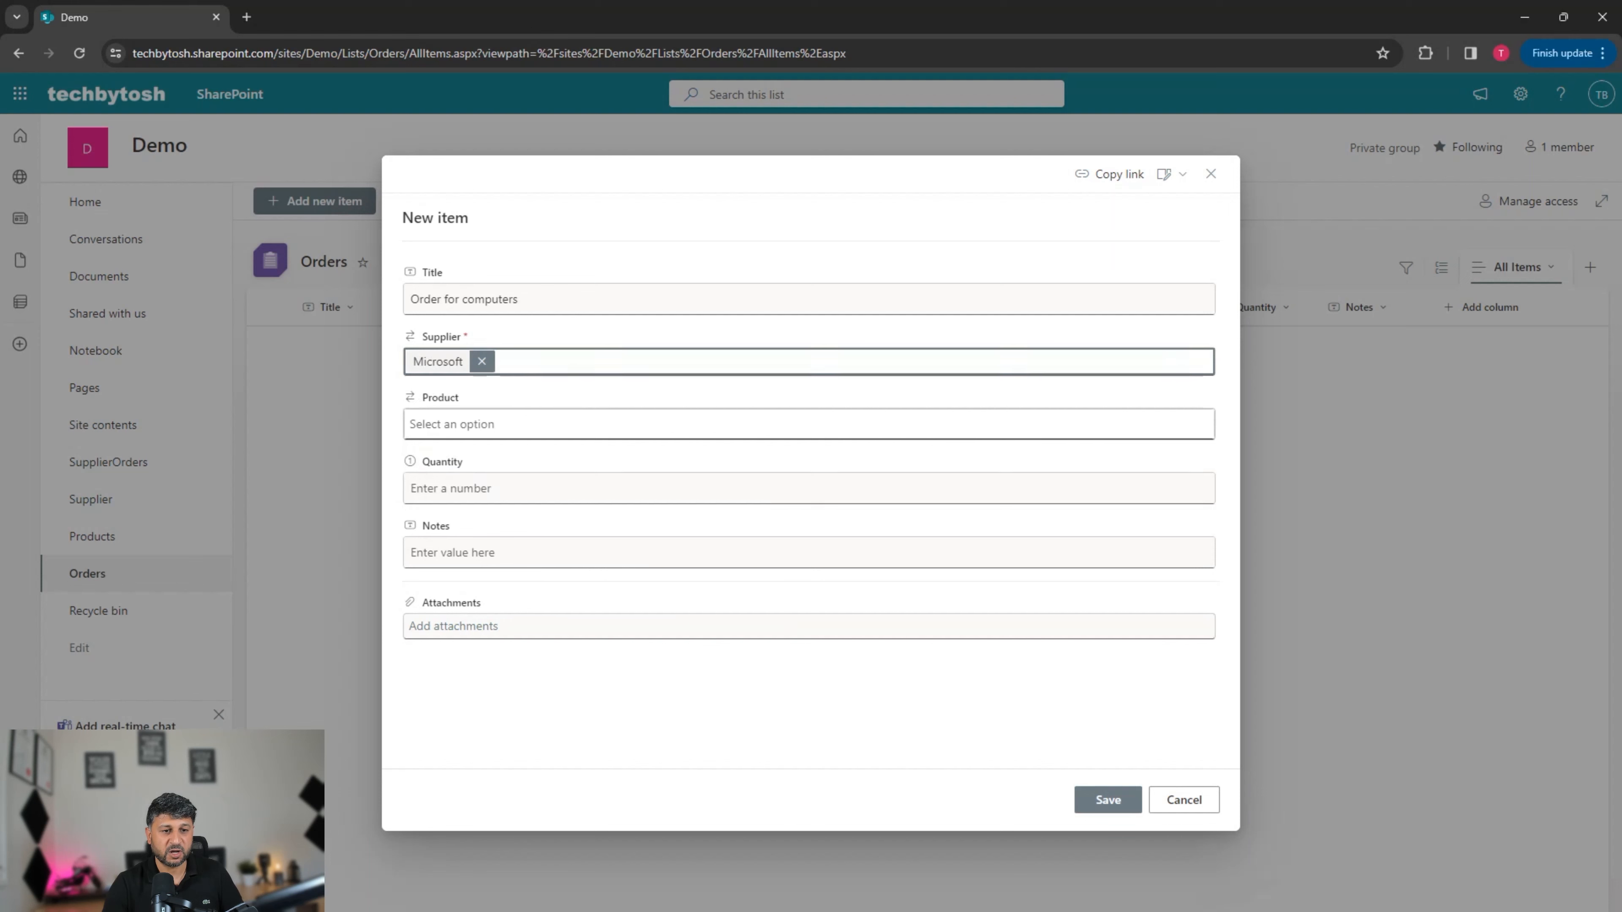
pyautogui.click(485, 424)
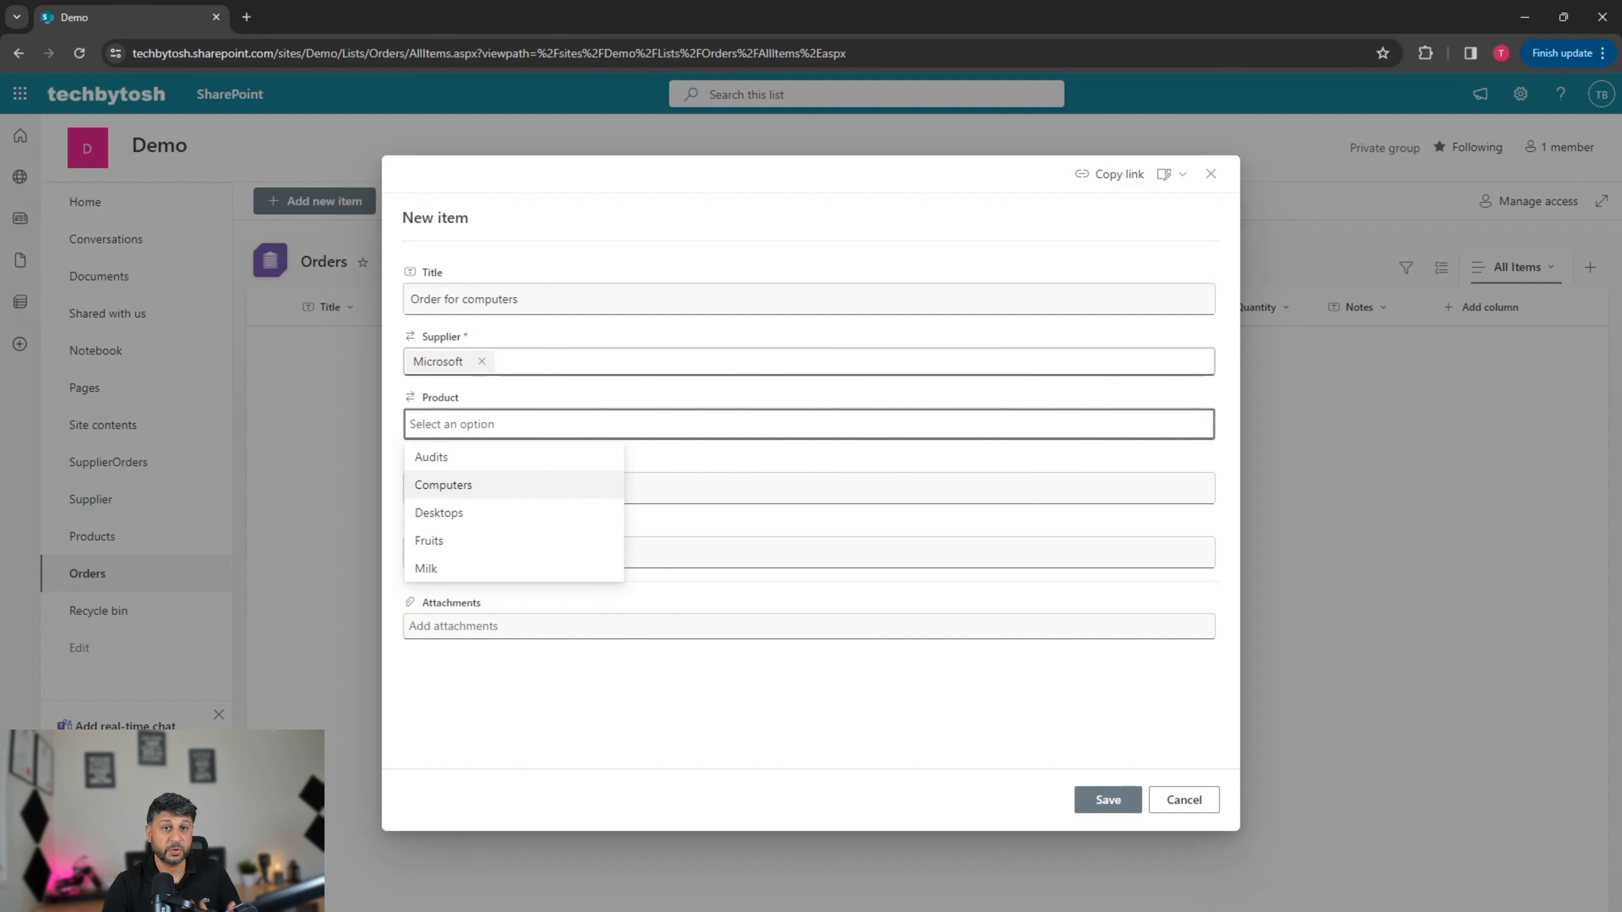
pyautogui.press('Return')
pyautogui.click(450, 485)
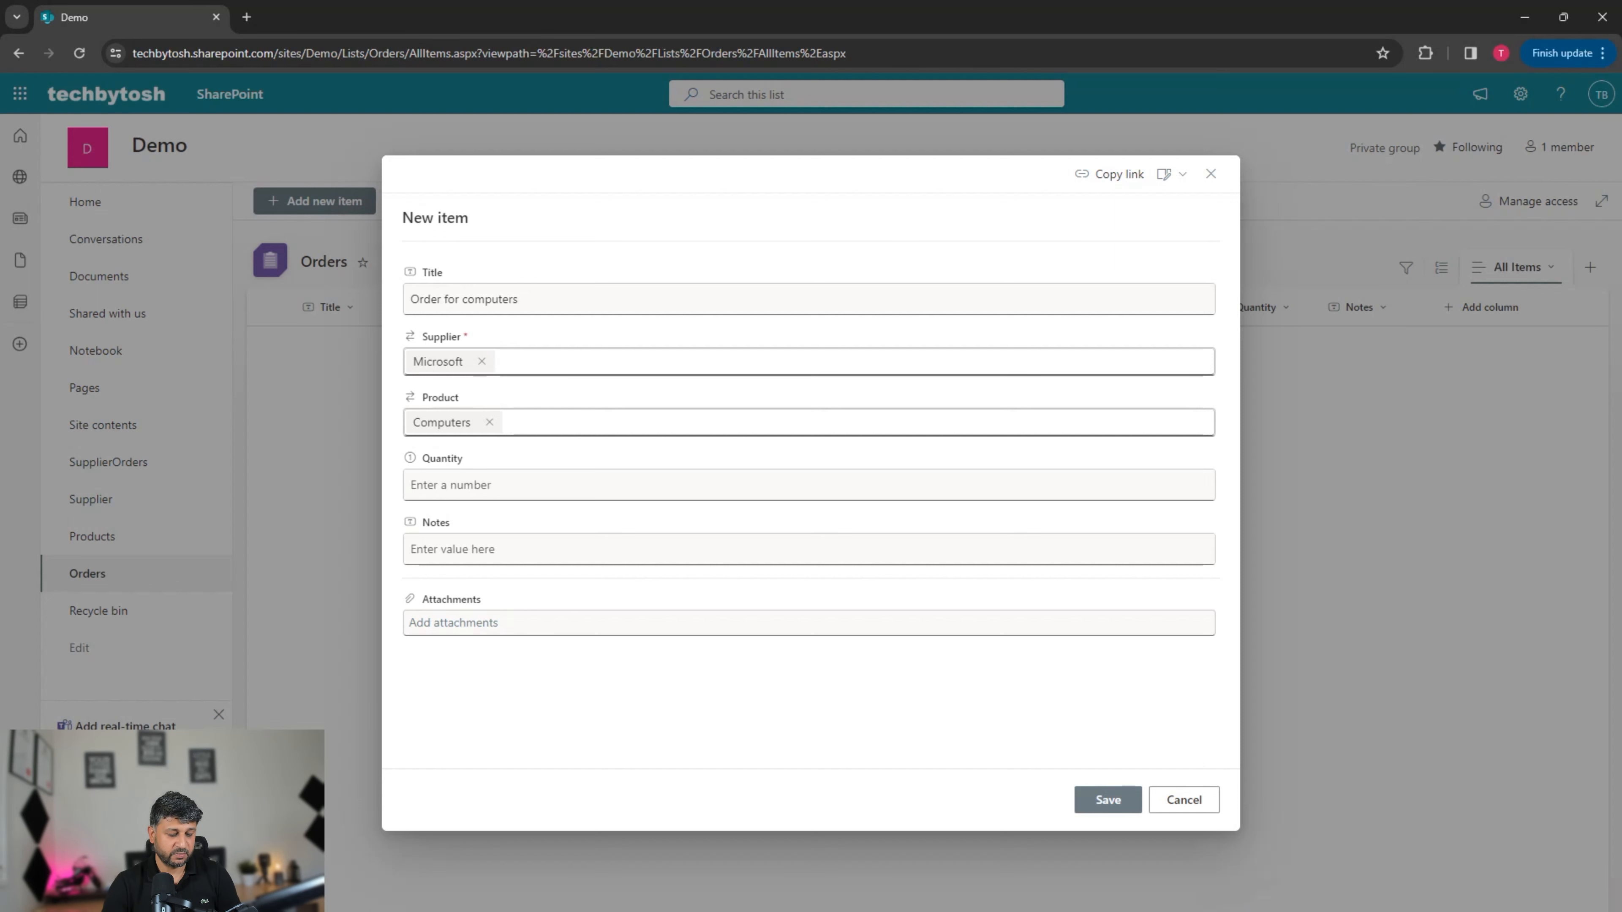
pyautogui.write('5')
pyautogui.click(451, 549)
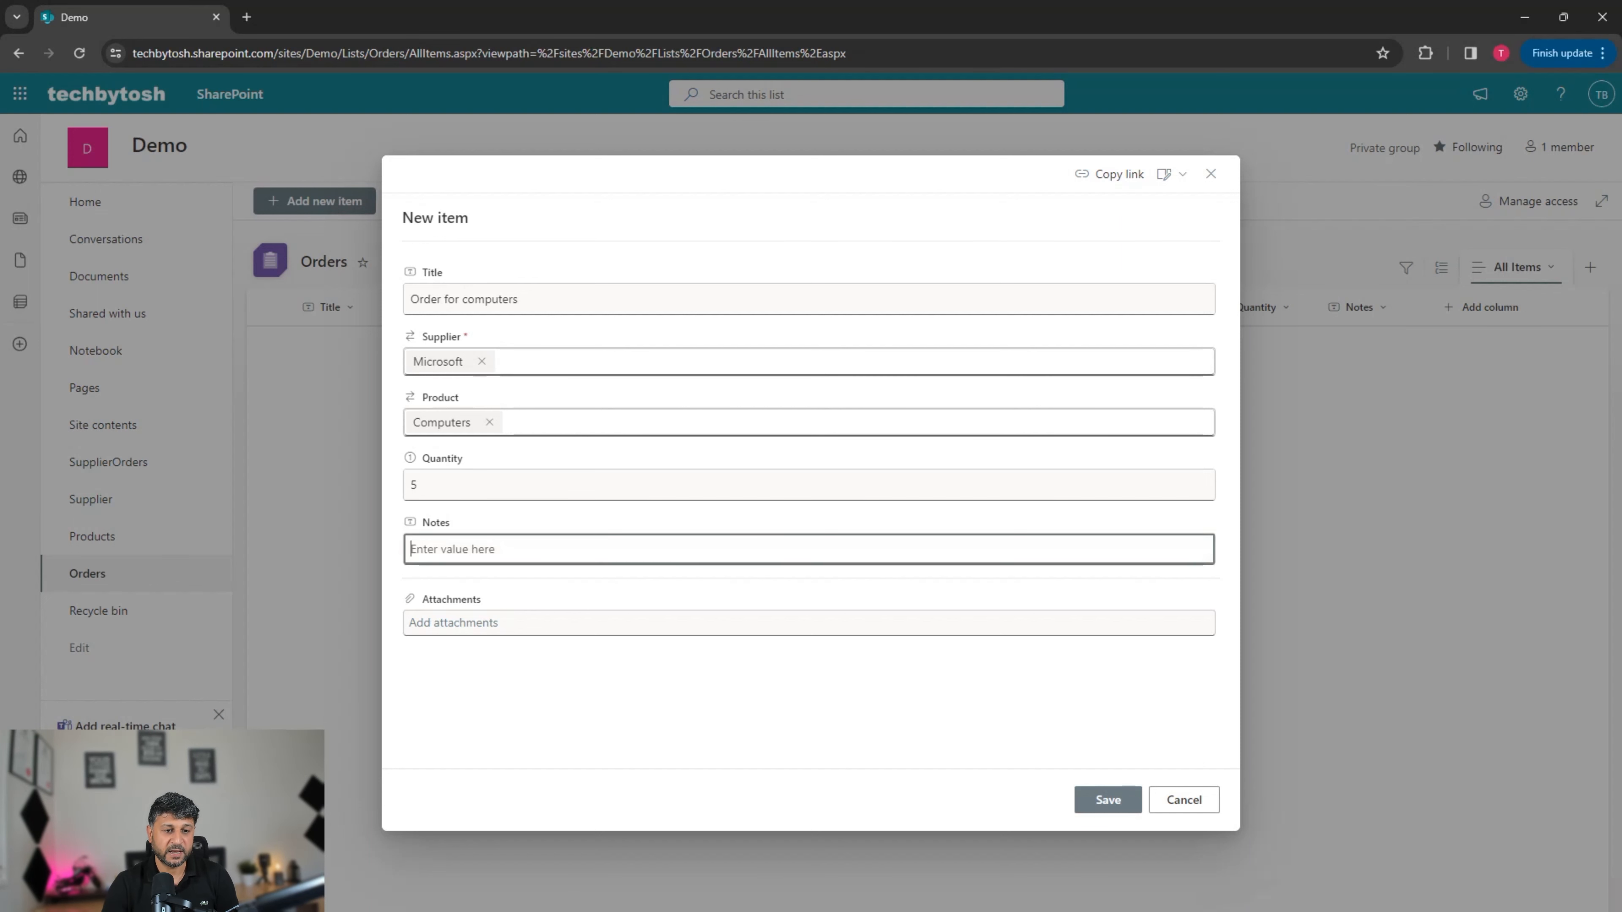
pyautogui.write('sample')
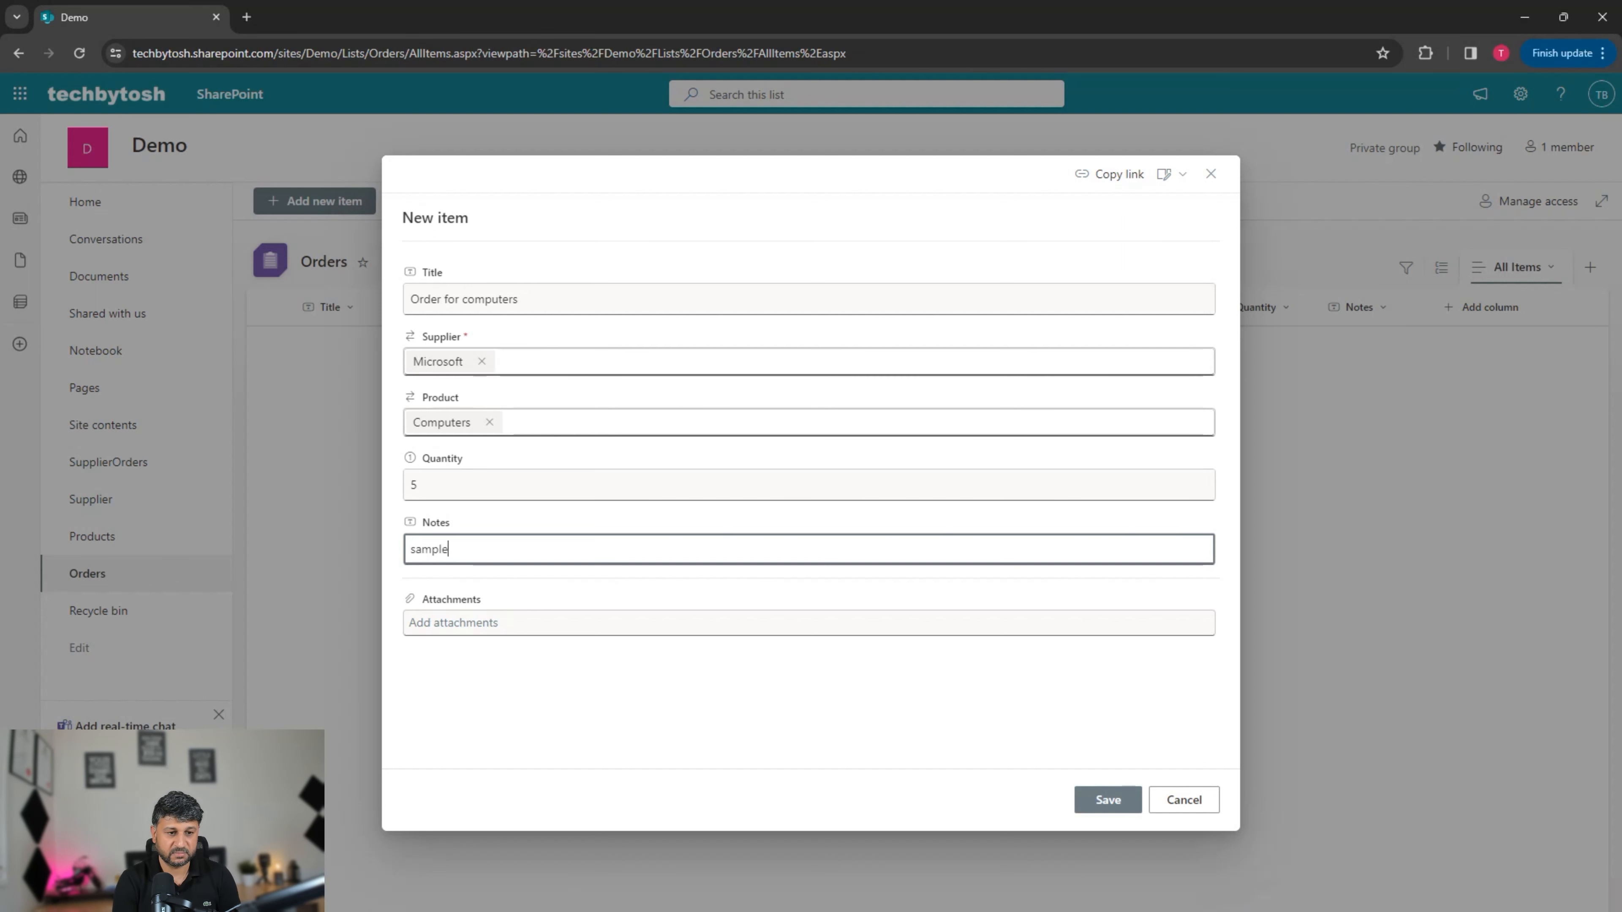
pyautogui.write(' notes')
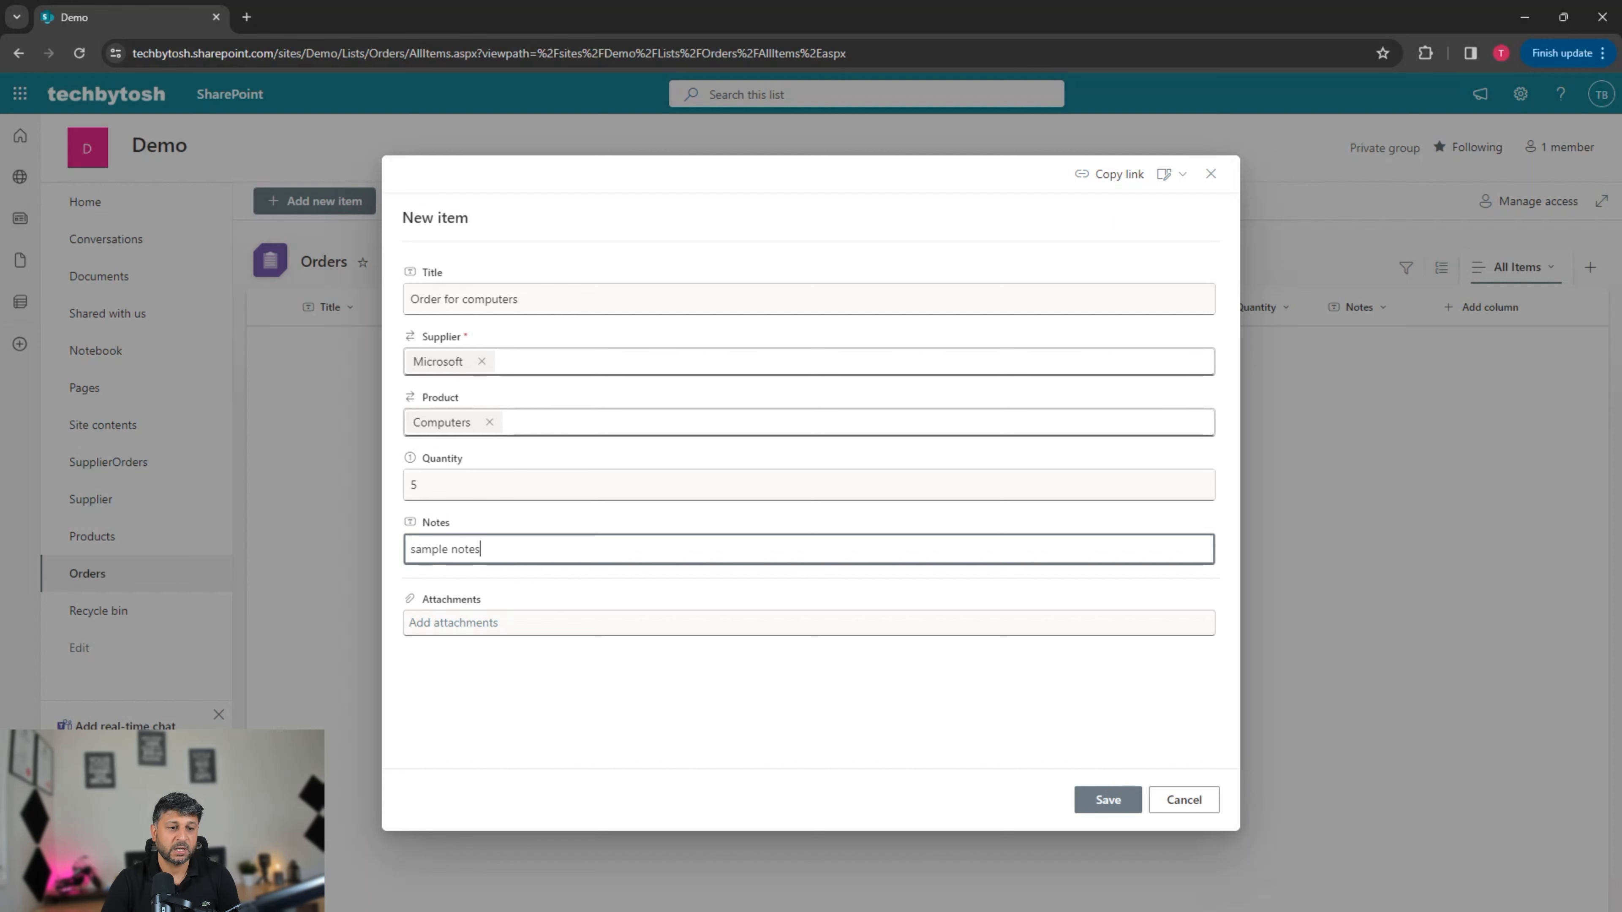
pyautogui.click(1108, 800)
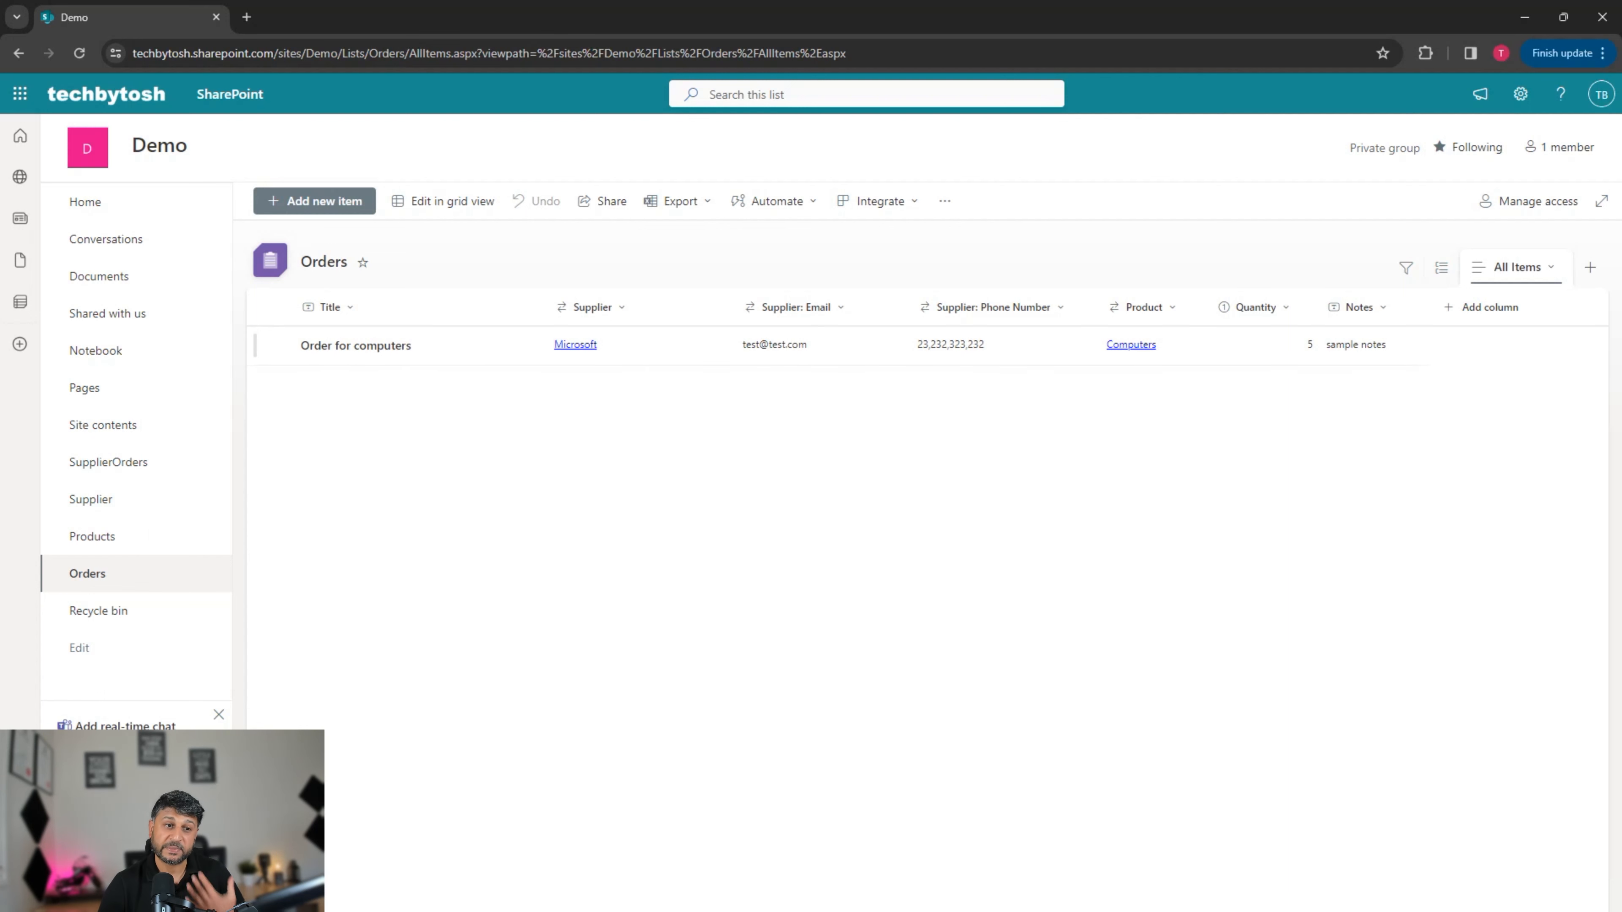
# Step: Switch Orders to grid editing and start a new row titled 'order for more computers'
pyautogui.click(443, 201)
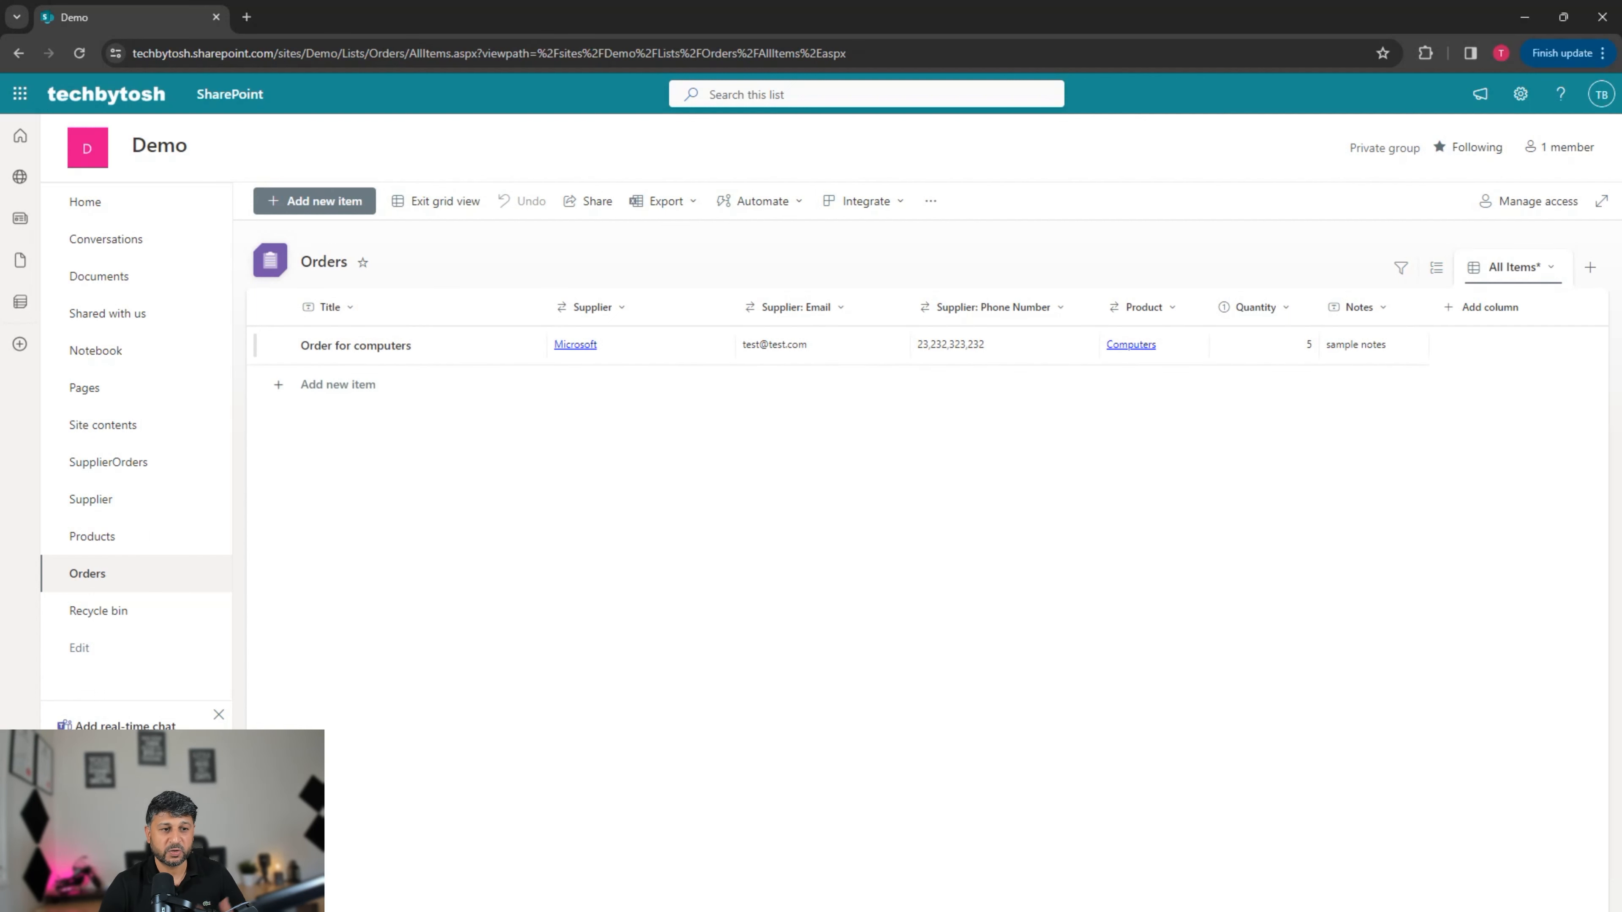
pyautogui.click(383, 384)
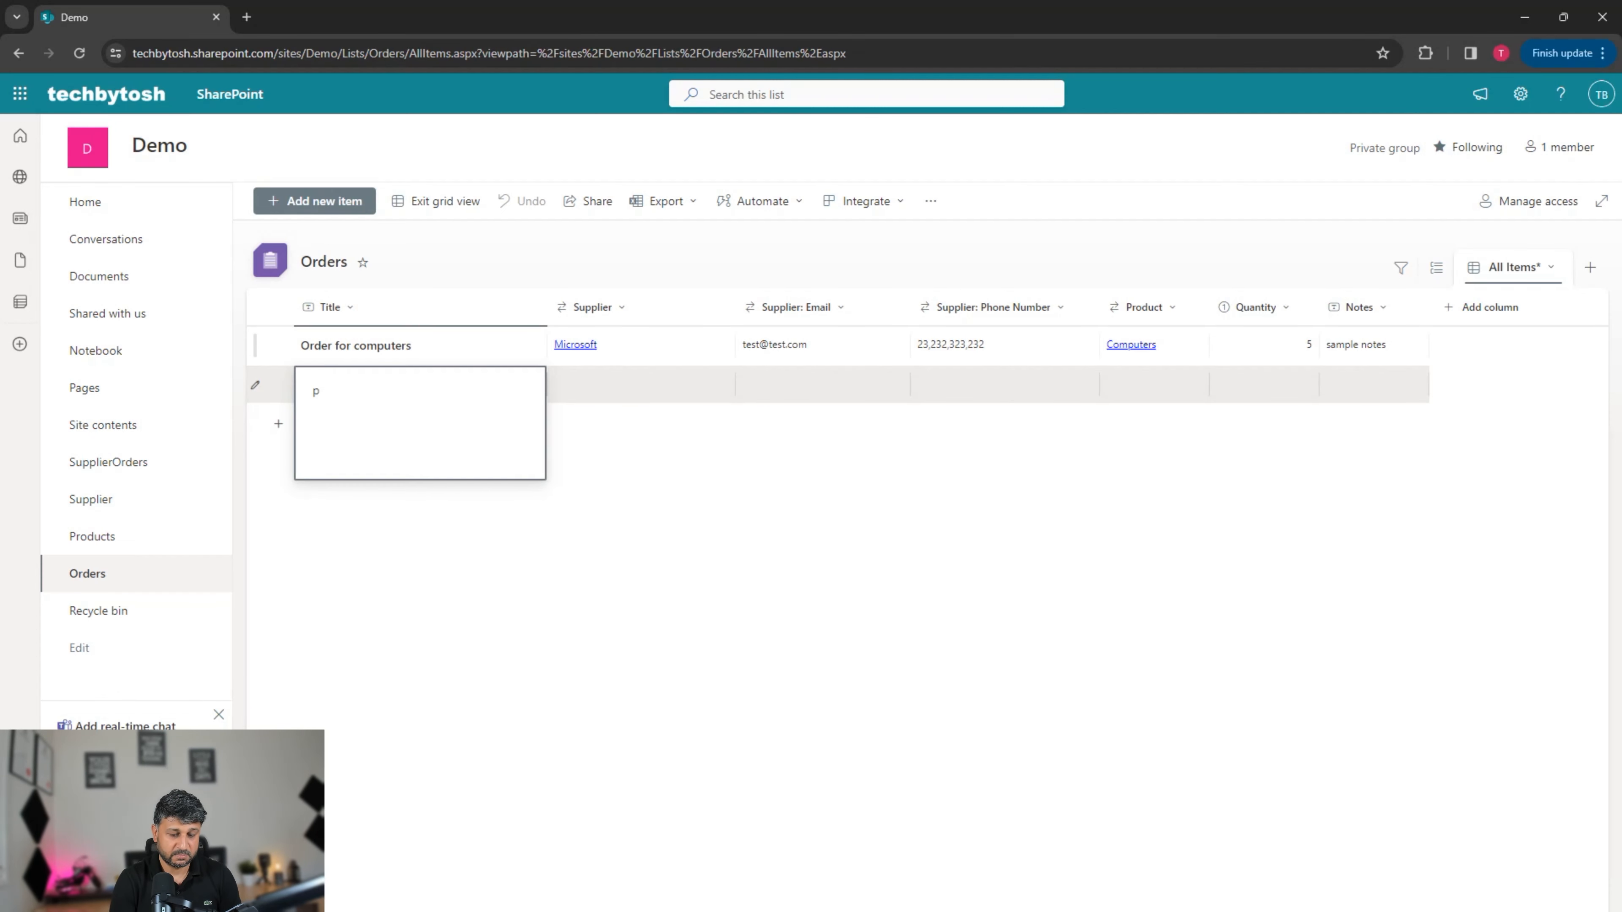
pyautogui.write('rder')
pyautogui.press('BackSpace')
pyautogui.press('BackSpace')
pyautogui.press('BackSpace')
pyautogui.press('BackSpace')
pyautogui.write('order for more')
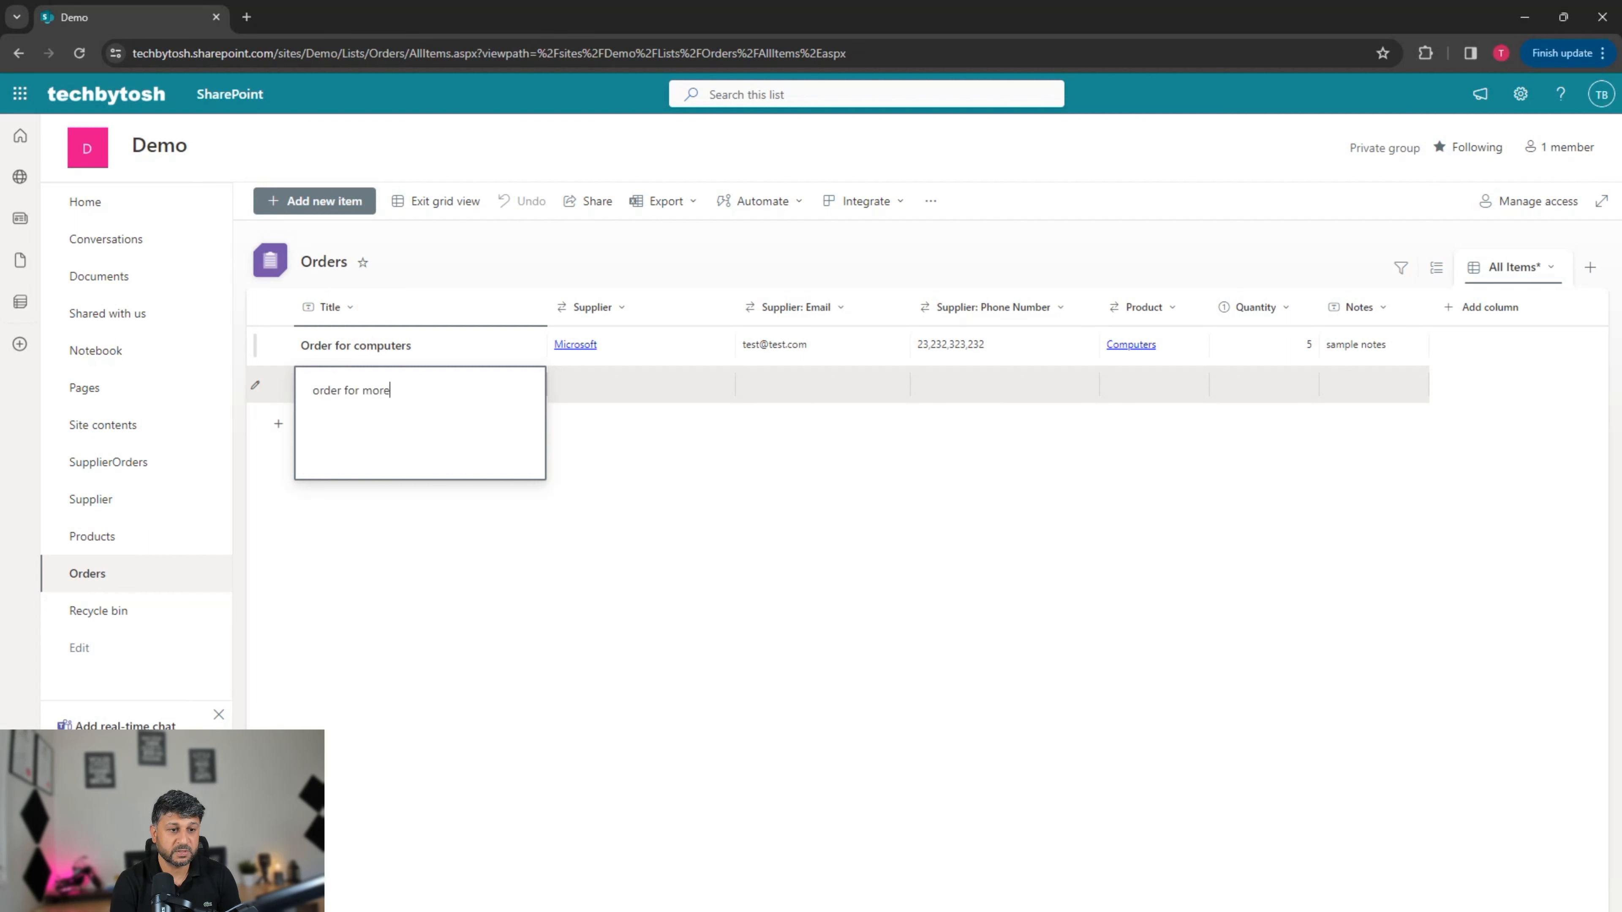
pyautogui.write(' computers')
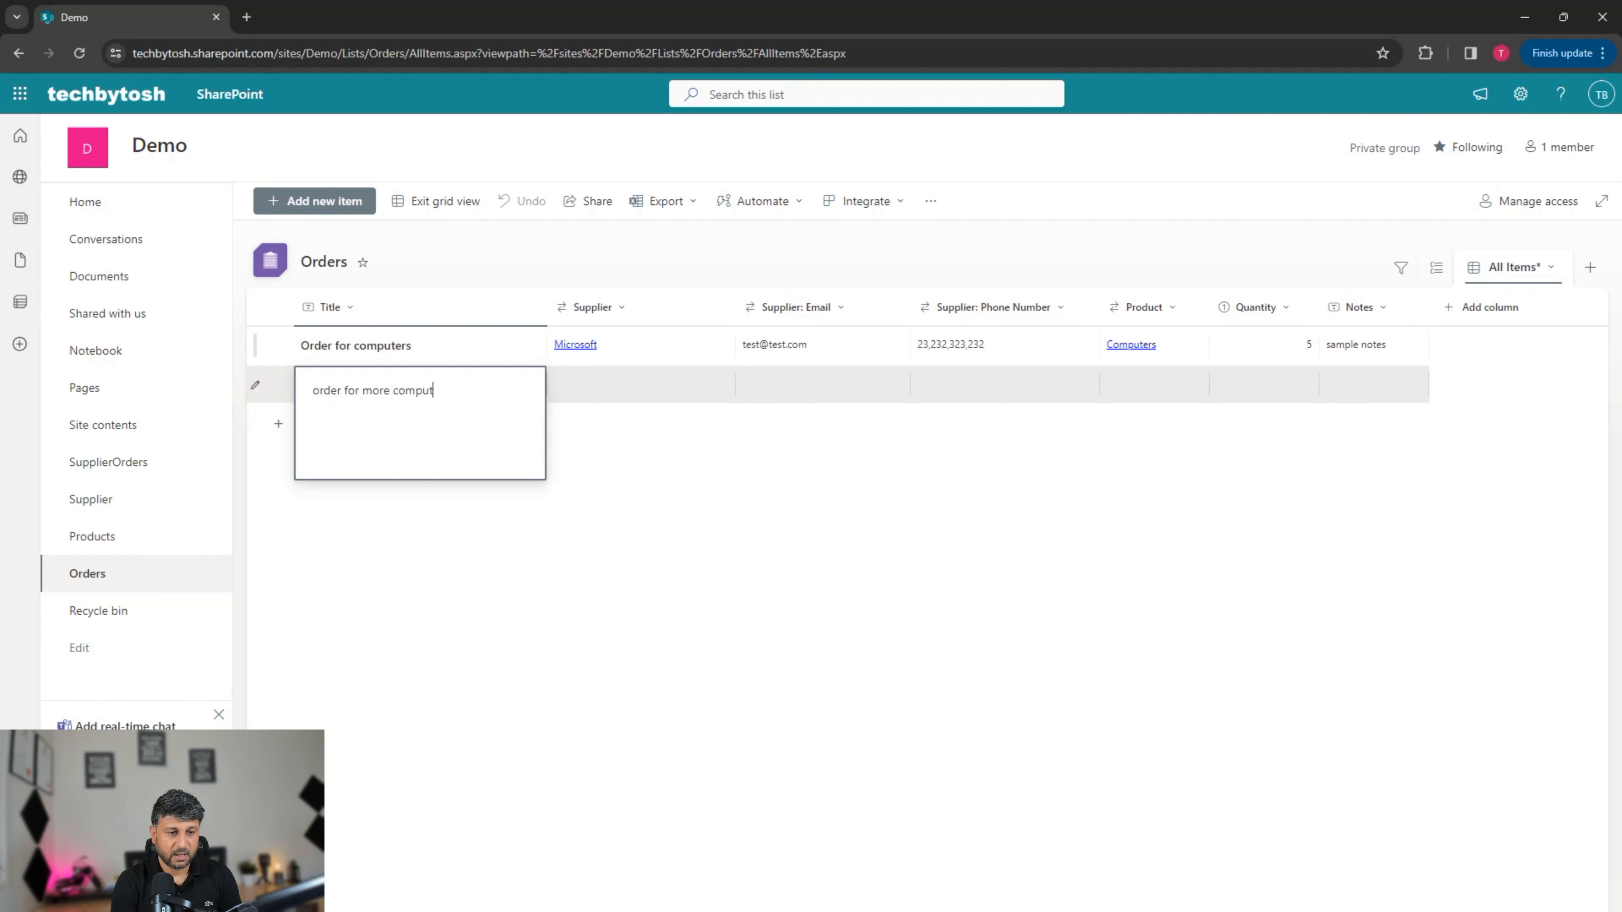
pyautogui.press('Tab')
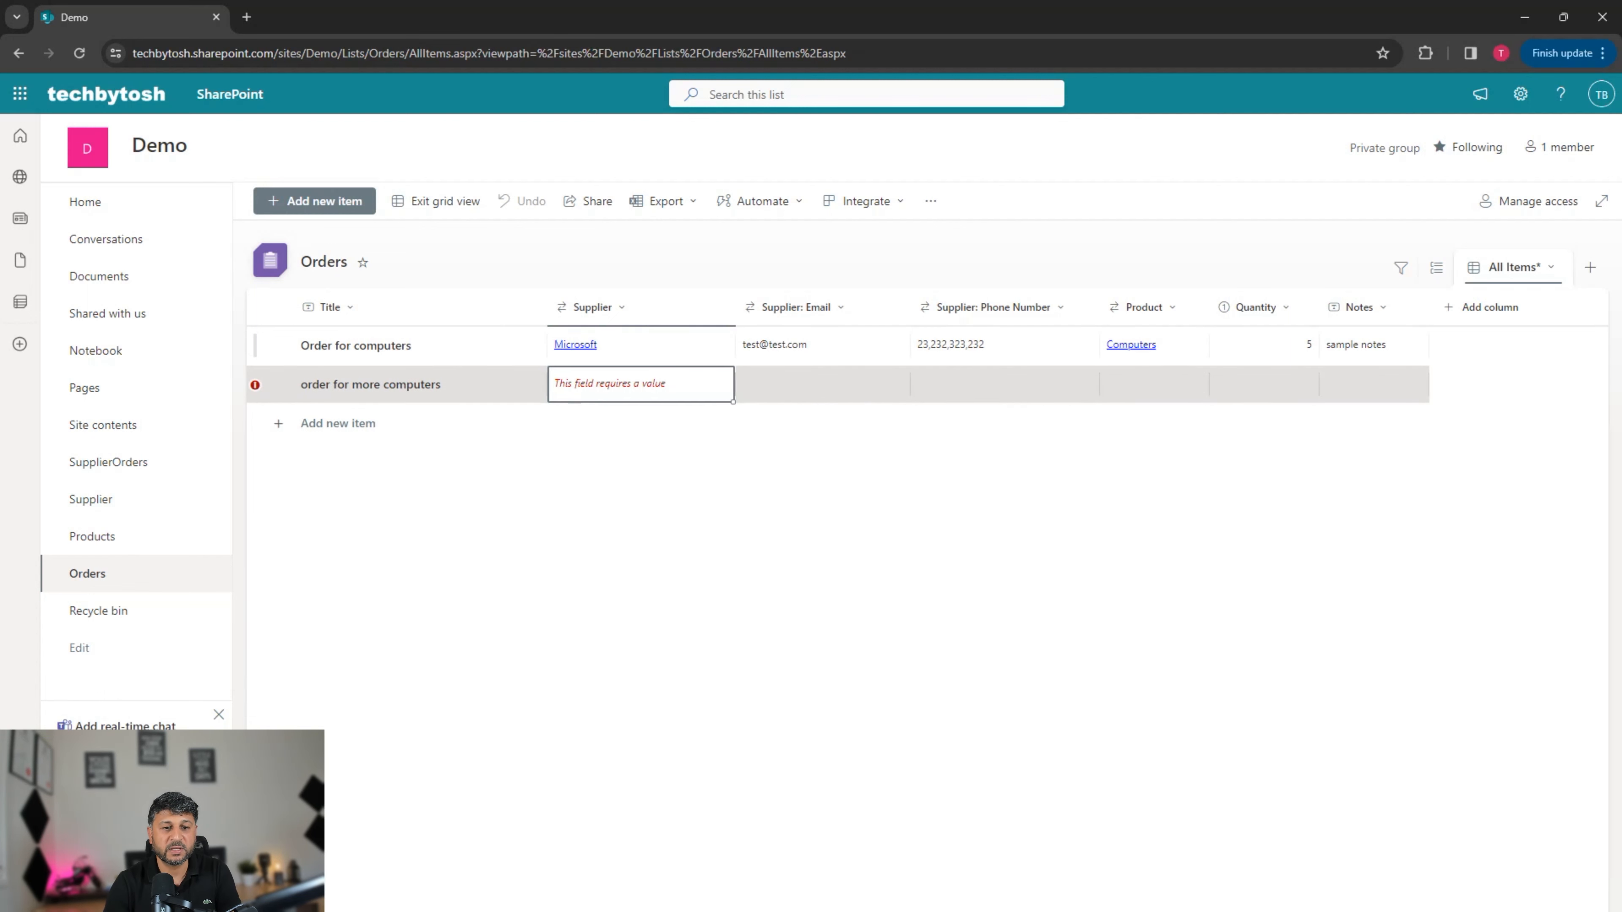
# Step: Set that row's supplier to Oracle, product to Computers and quantity to 7
pyautogui.press('Return')
pyautogui.press('Down')
pyautogui.press('Down')
pyautogui.press('Down')
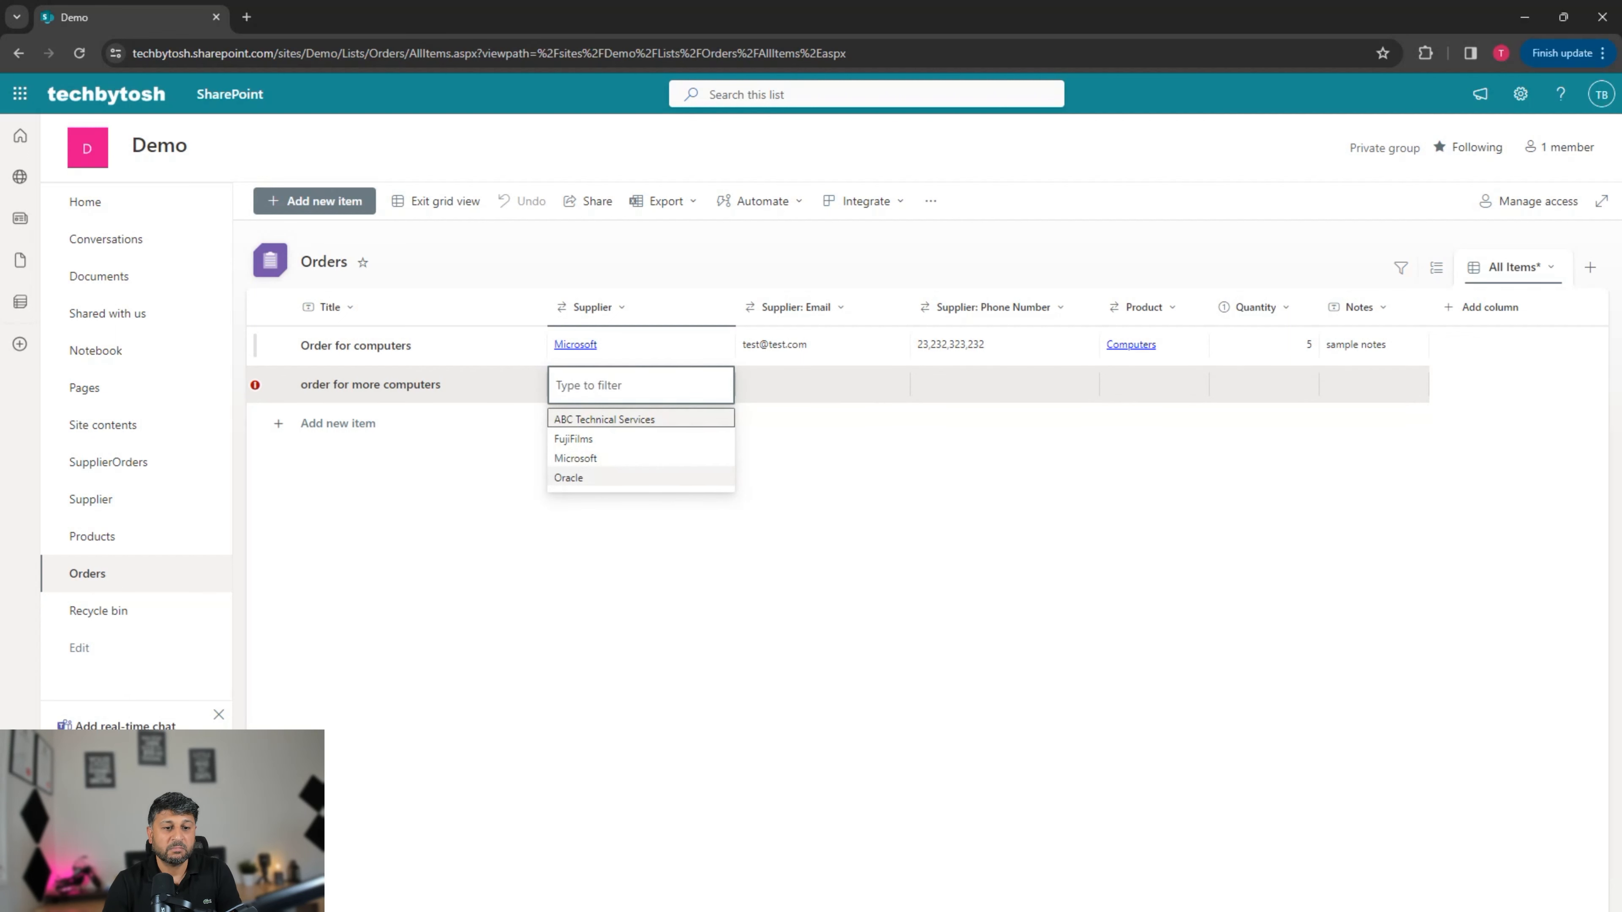
pyautogui.press('Return')
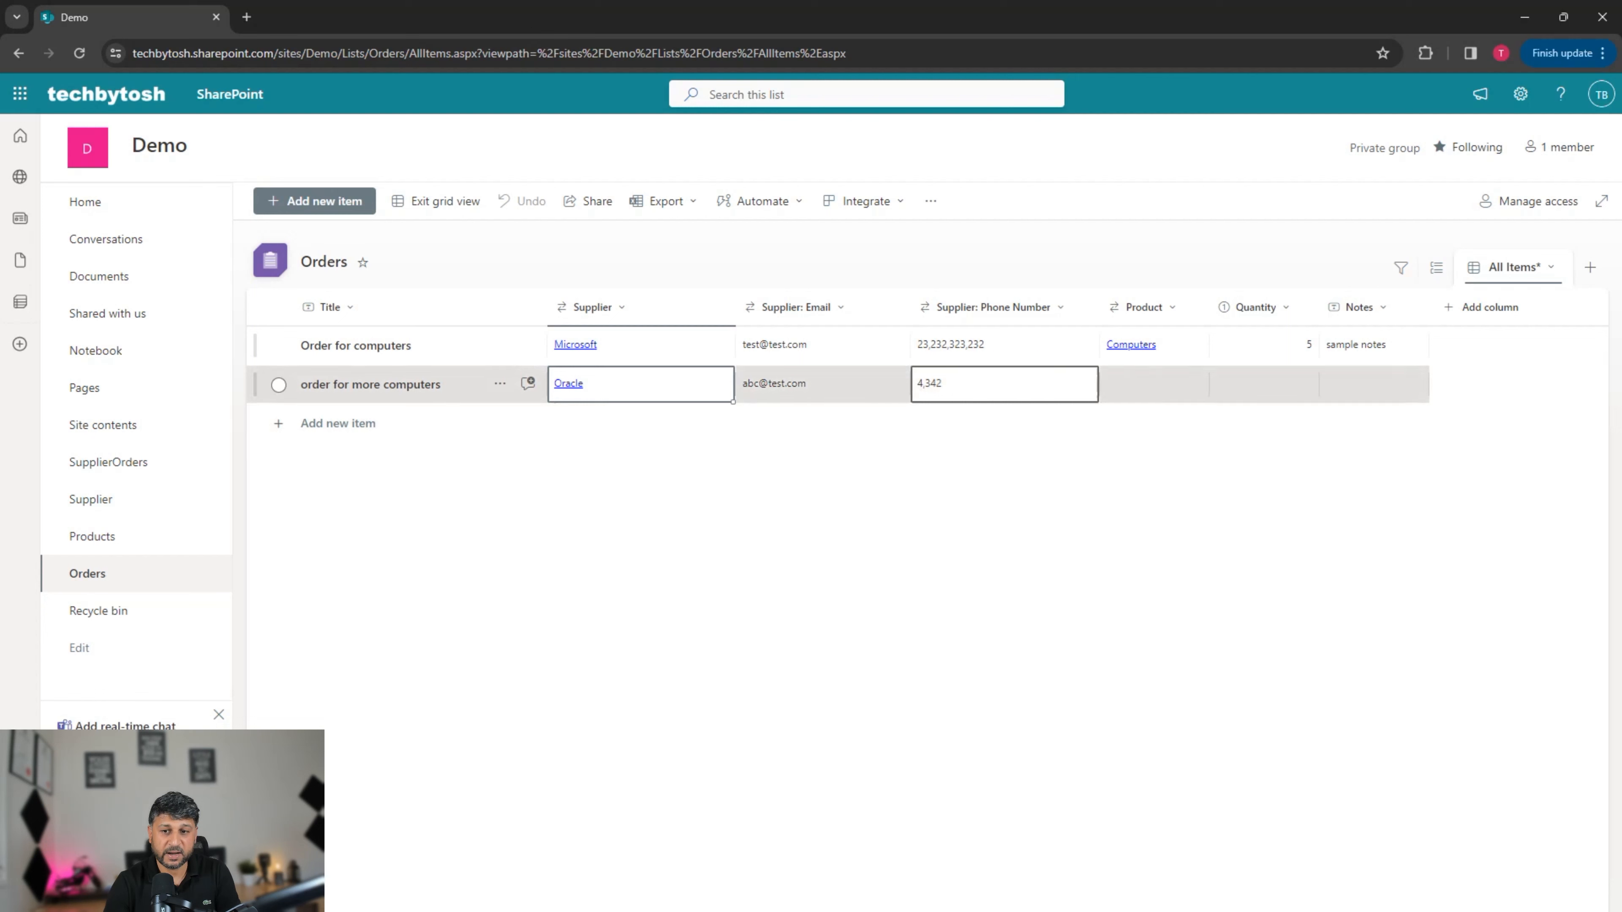
pyautogui.click(1153, 383)
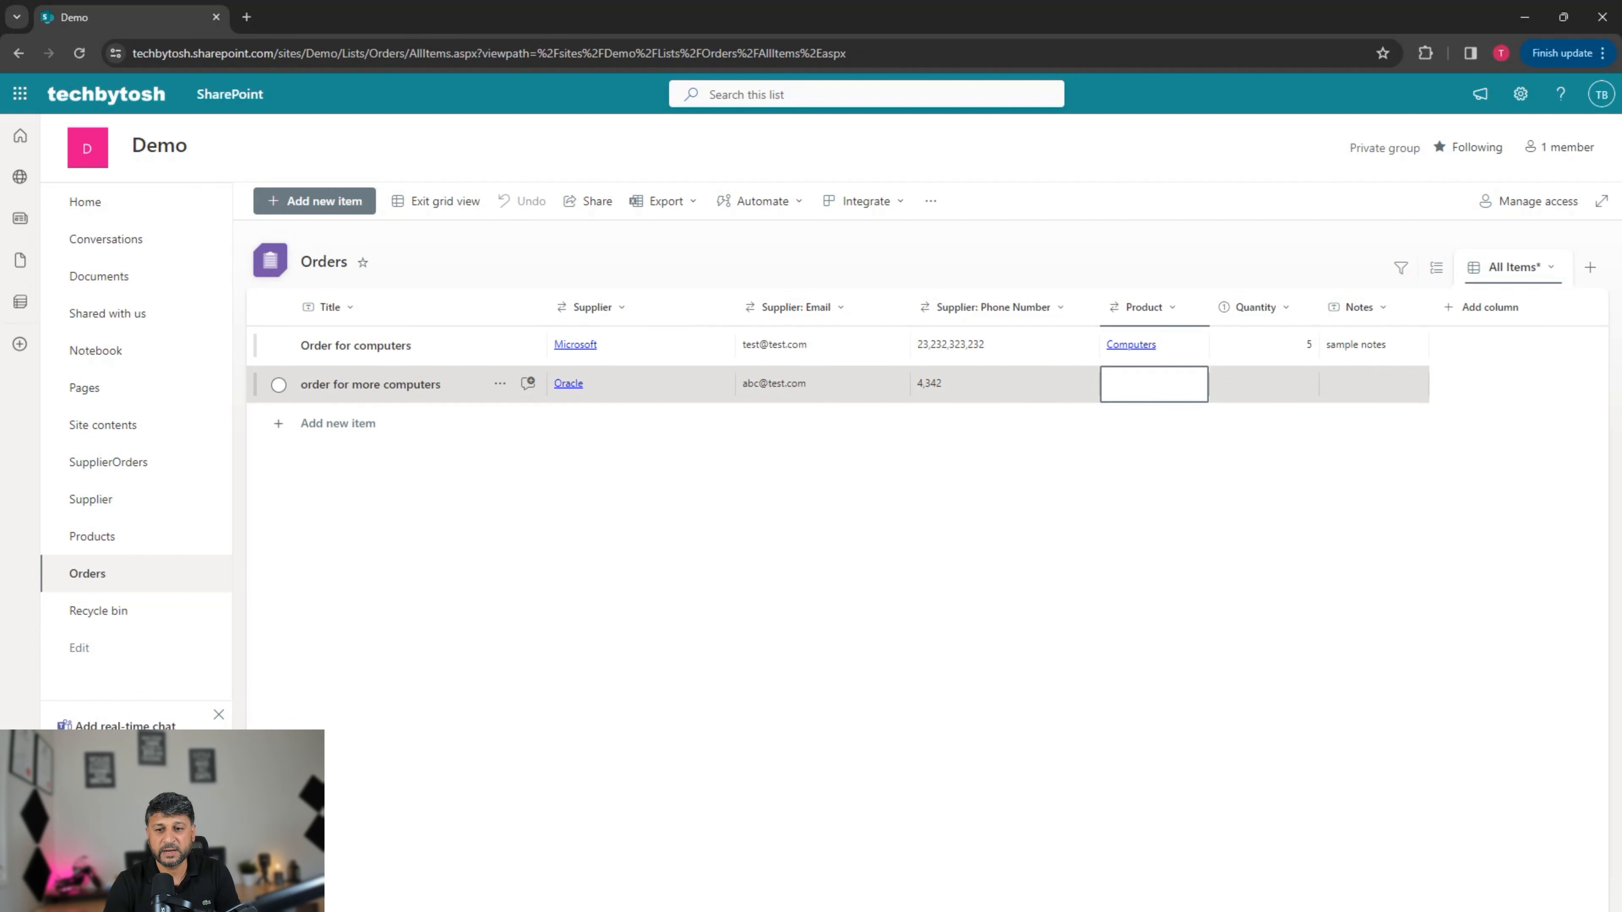
pyautogui.press('Return')
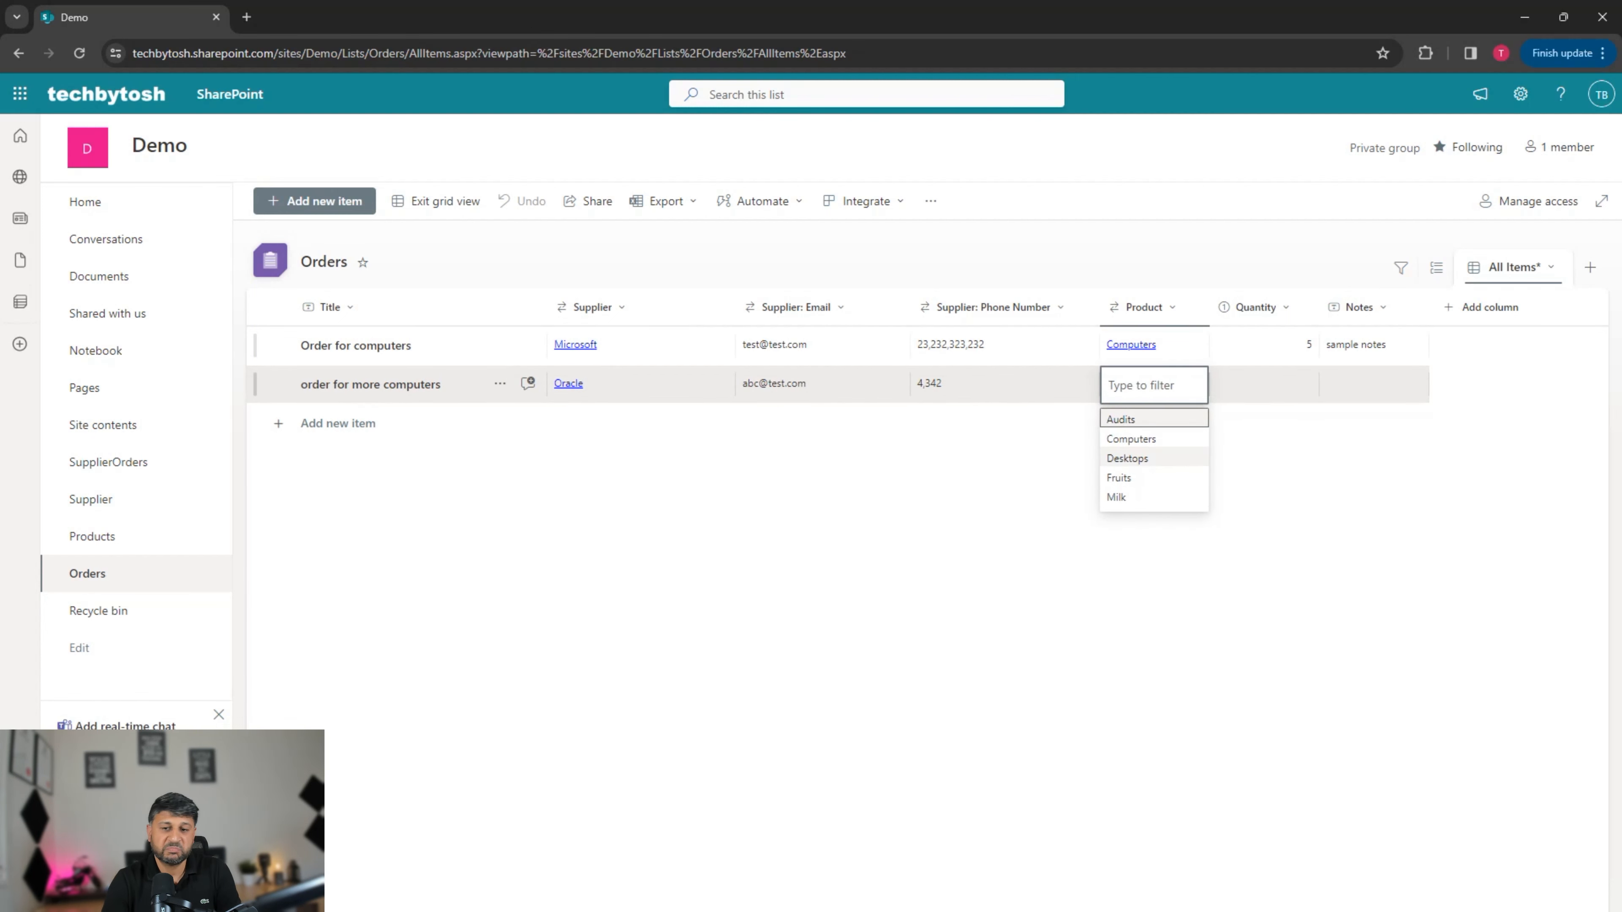
pyautogui.click(1128, 458)
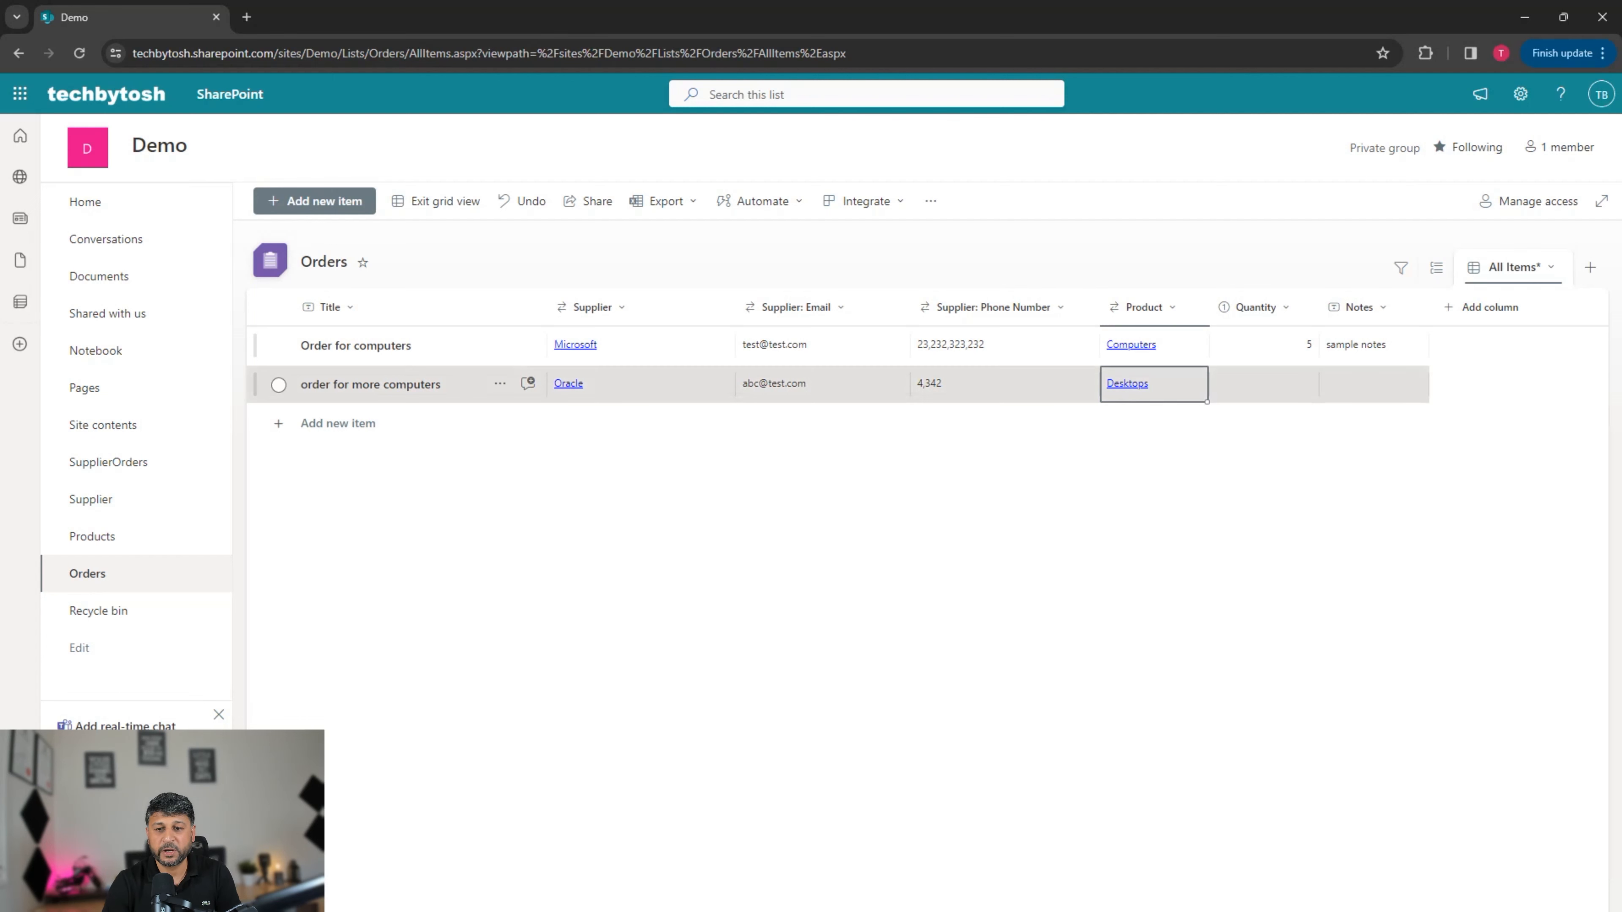
pyautogui.press('Return')
pyautogui.press('Down')
pyautogui.press('Up')
pyautogui.press('Return')
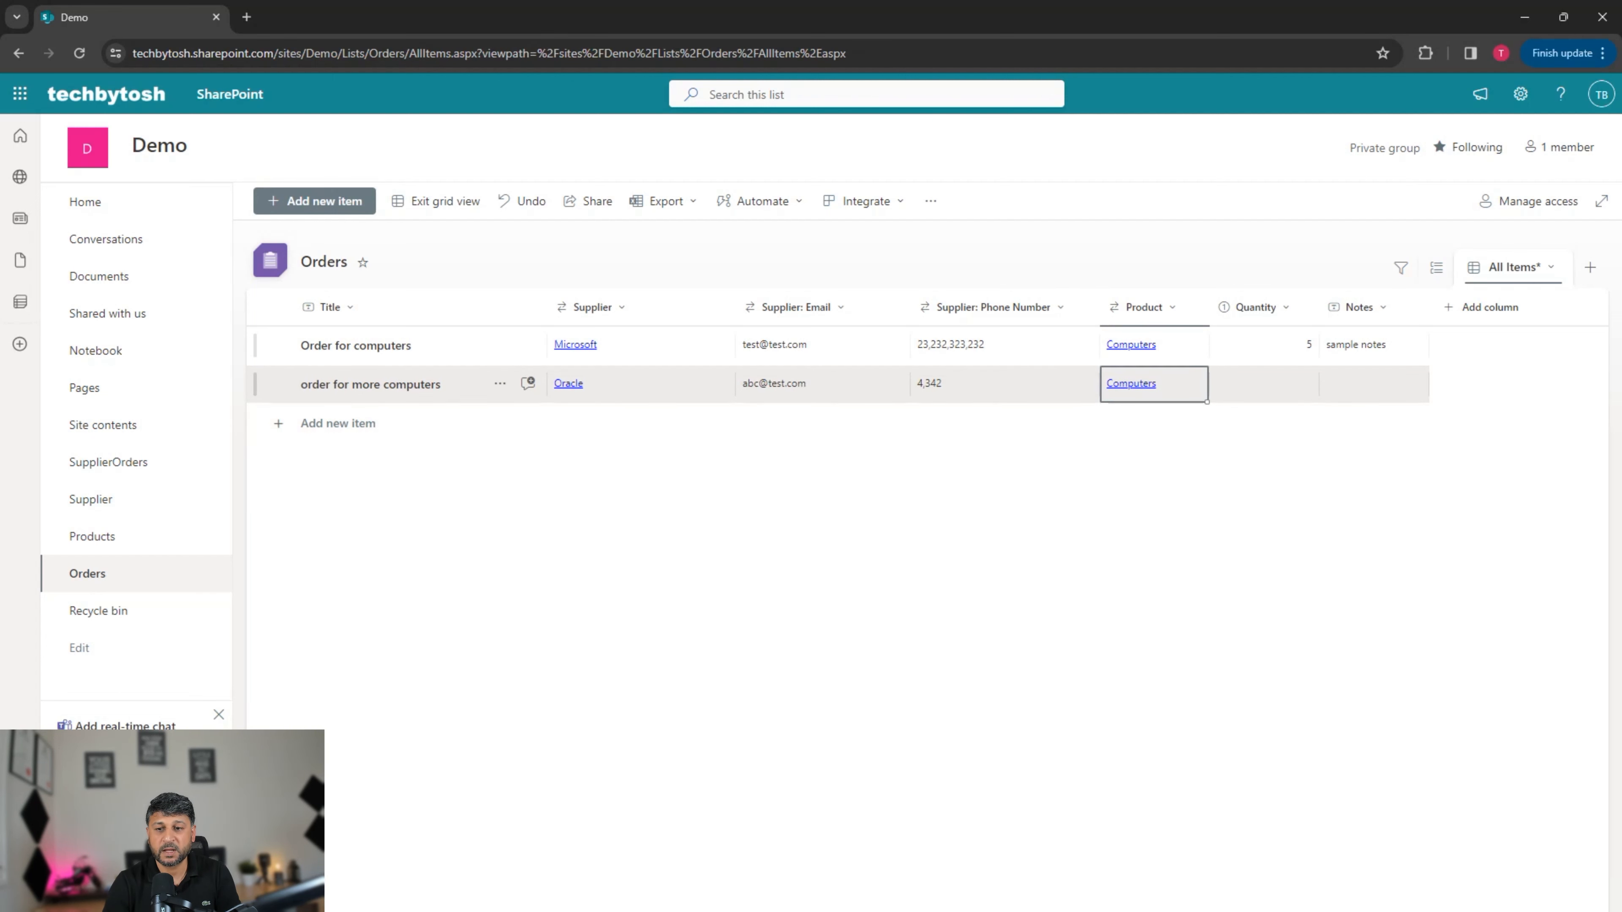
pyautogui.click(1263, 383)
pyautogui.write('7')
pyautogui.click(338, 422)
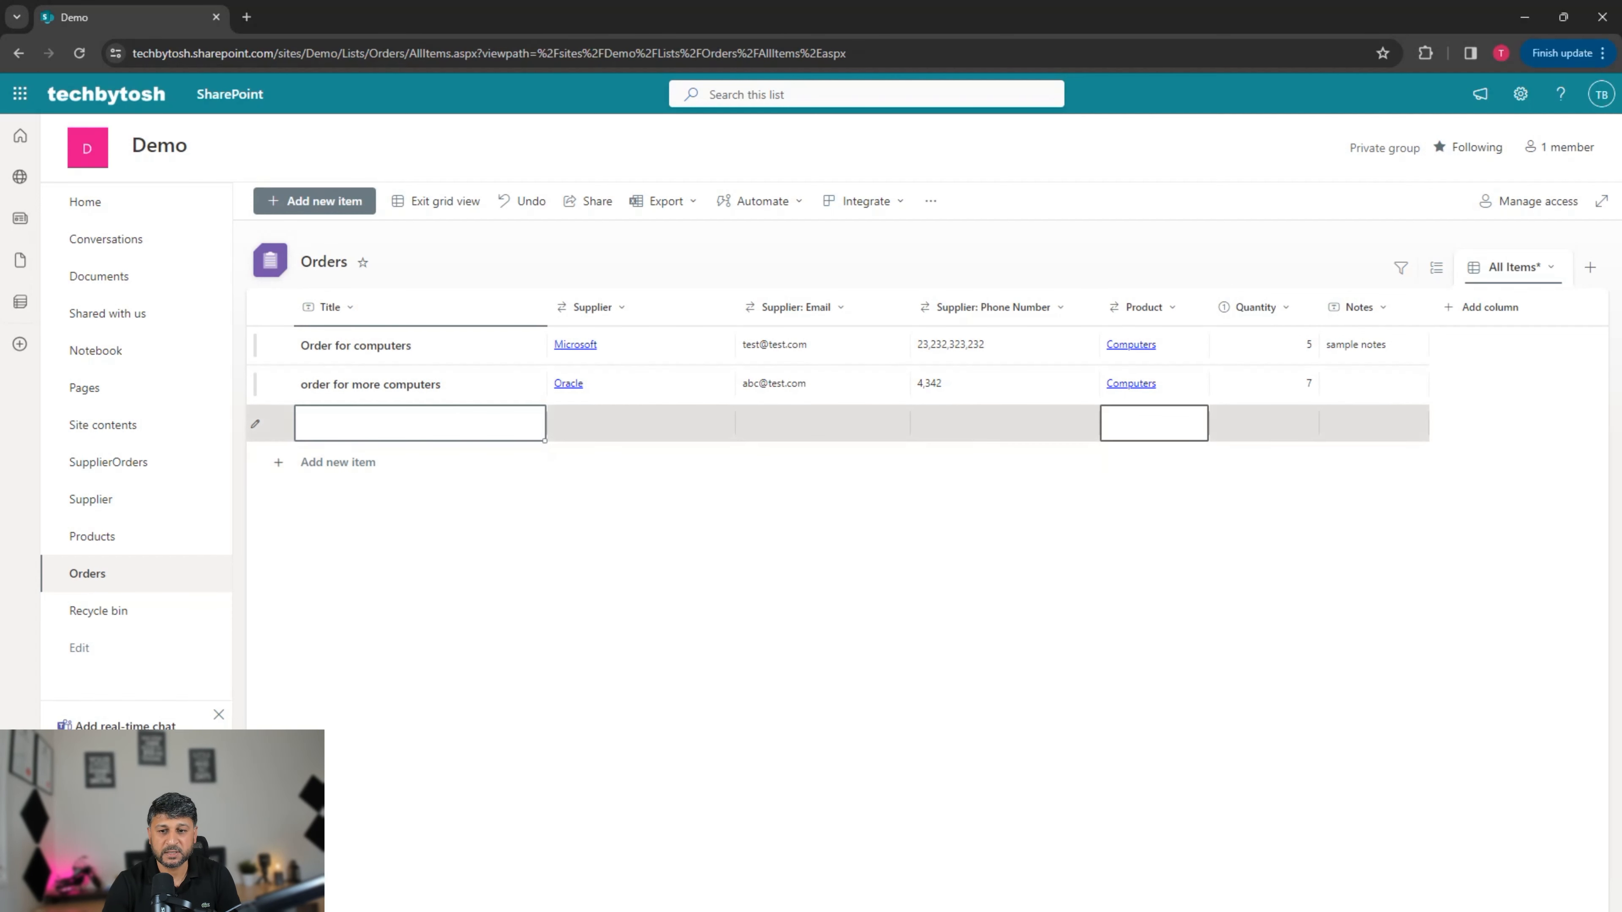
# Step: Fill the new row as 'order for fruits': product Fruits, supplier ABC Technical Services, quantity 8
pyautogui.click(1154, 423)
pyautogui.click(1154, 423)
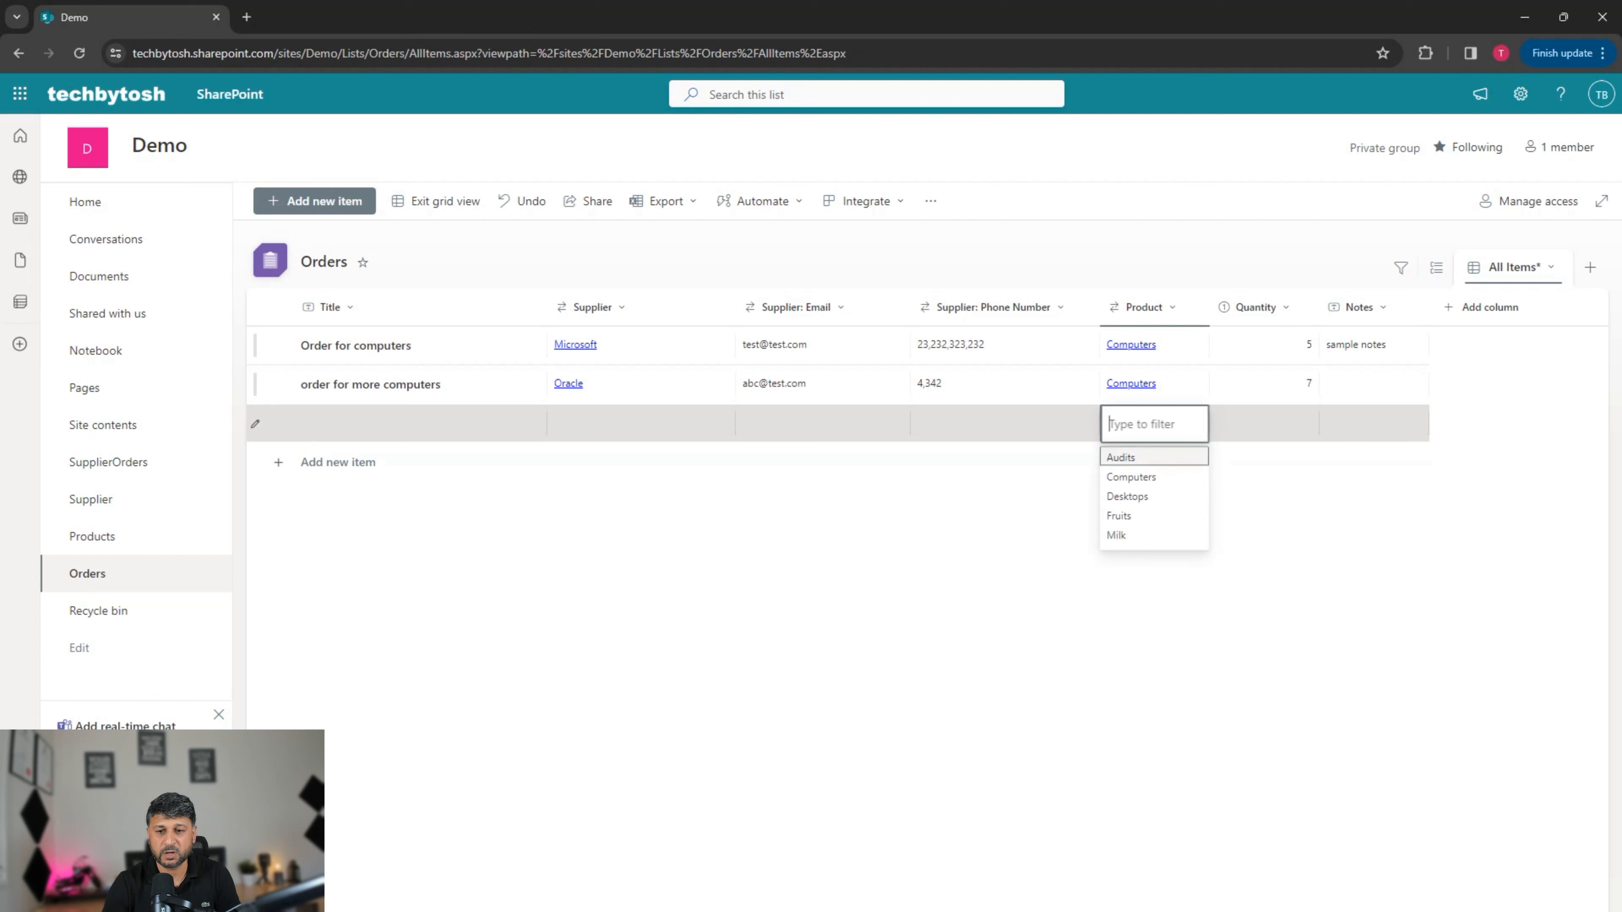
pyautogui.click(1119, 517)
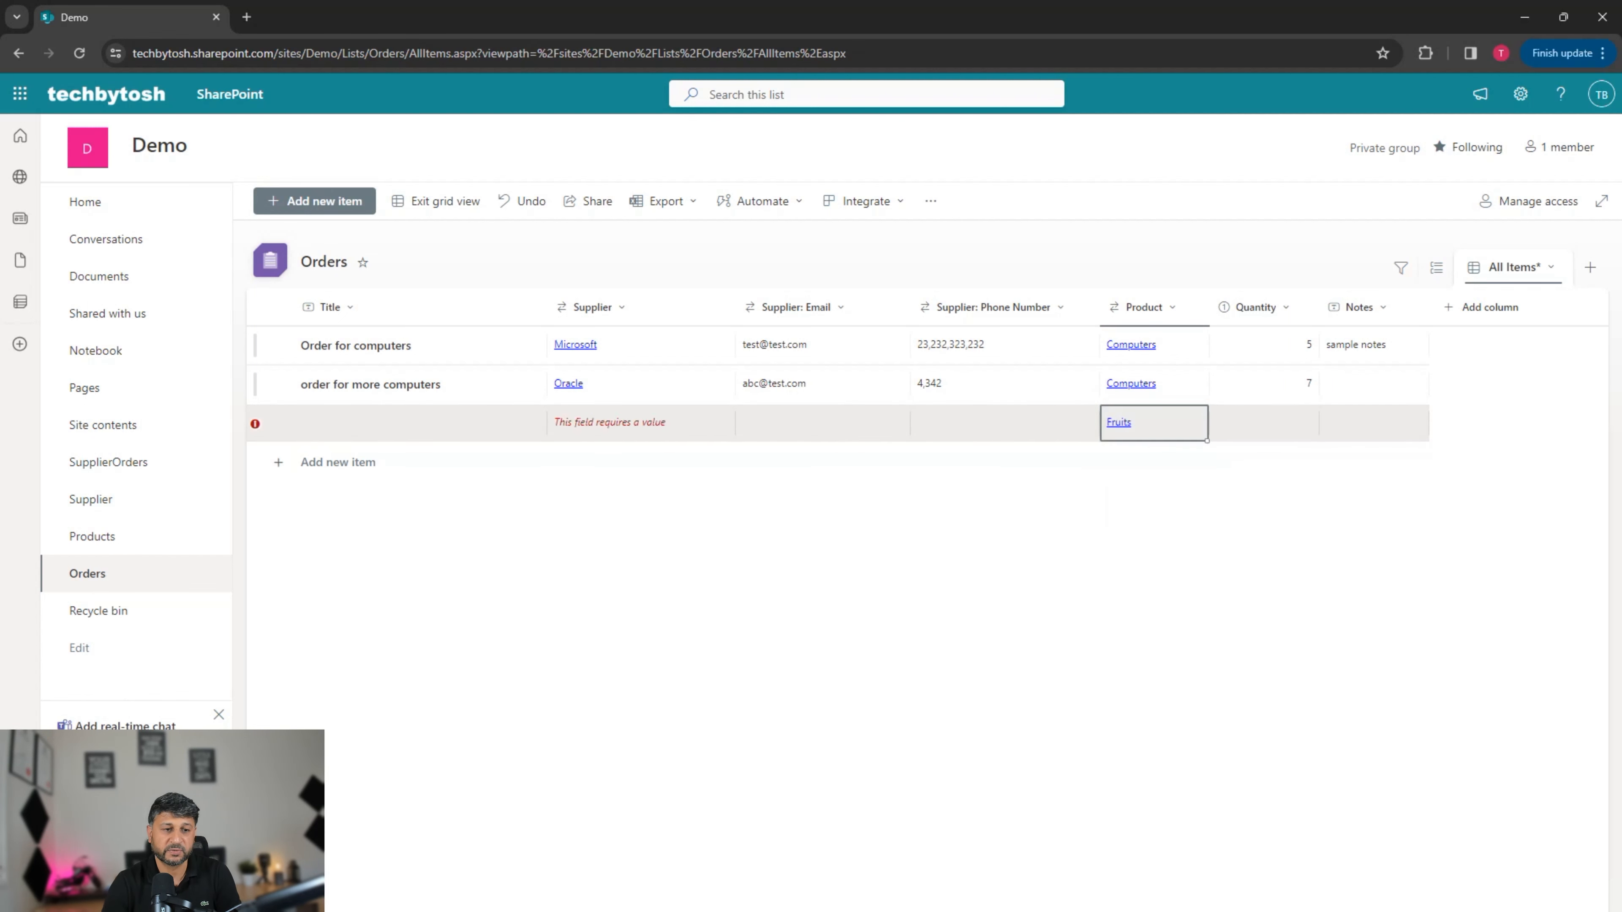
pyautogui.click(420, 423)
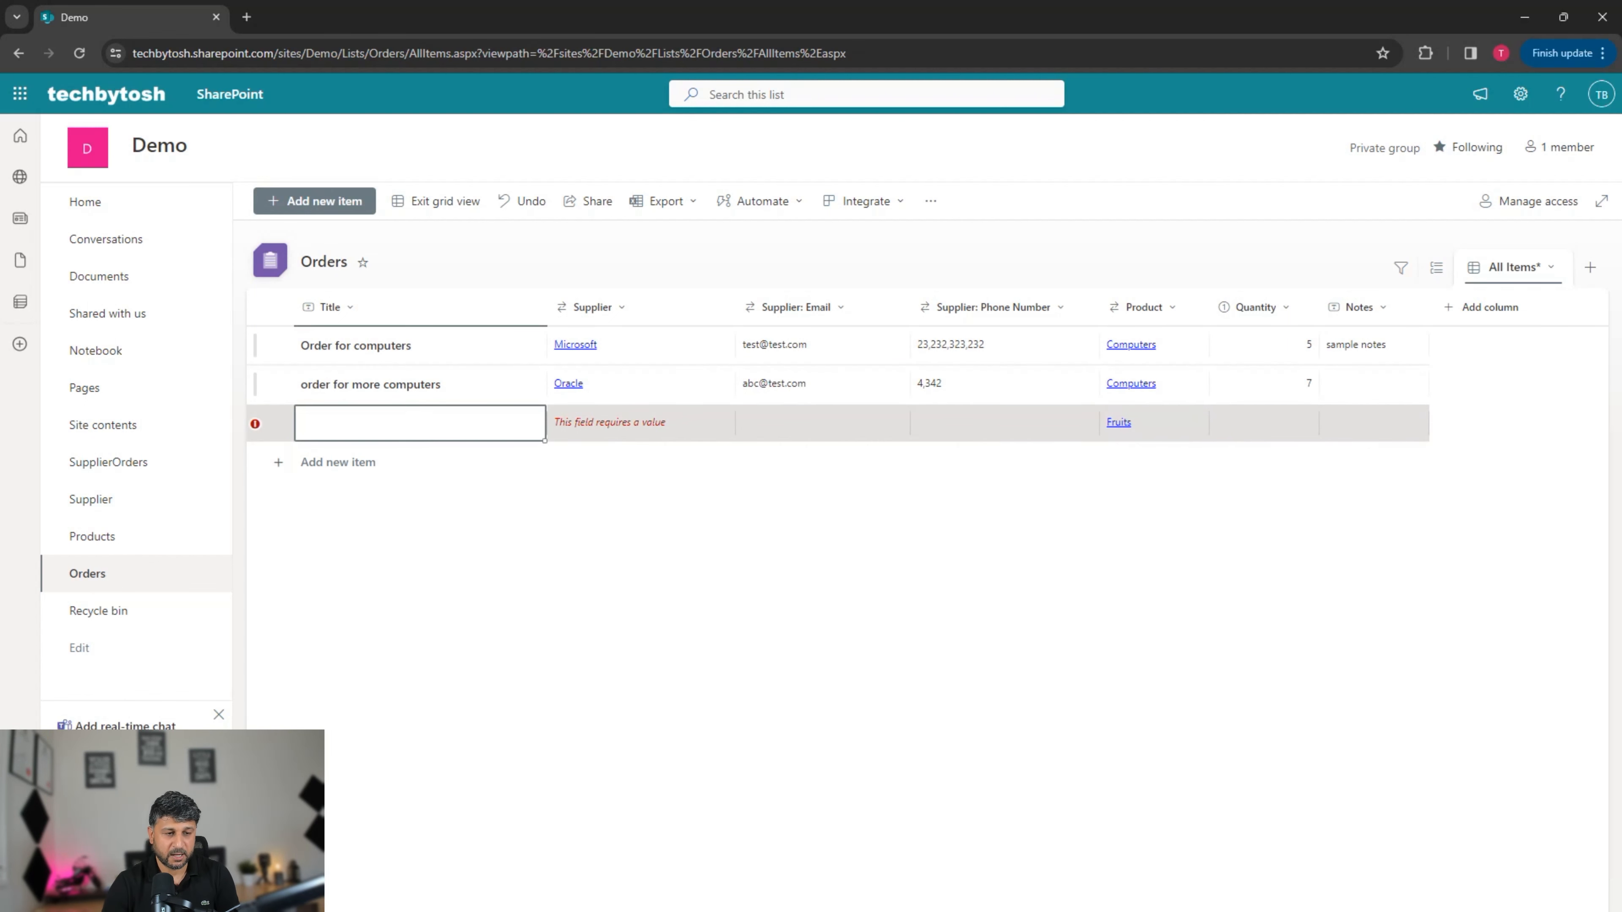
pyautogui.write('order for fruits')
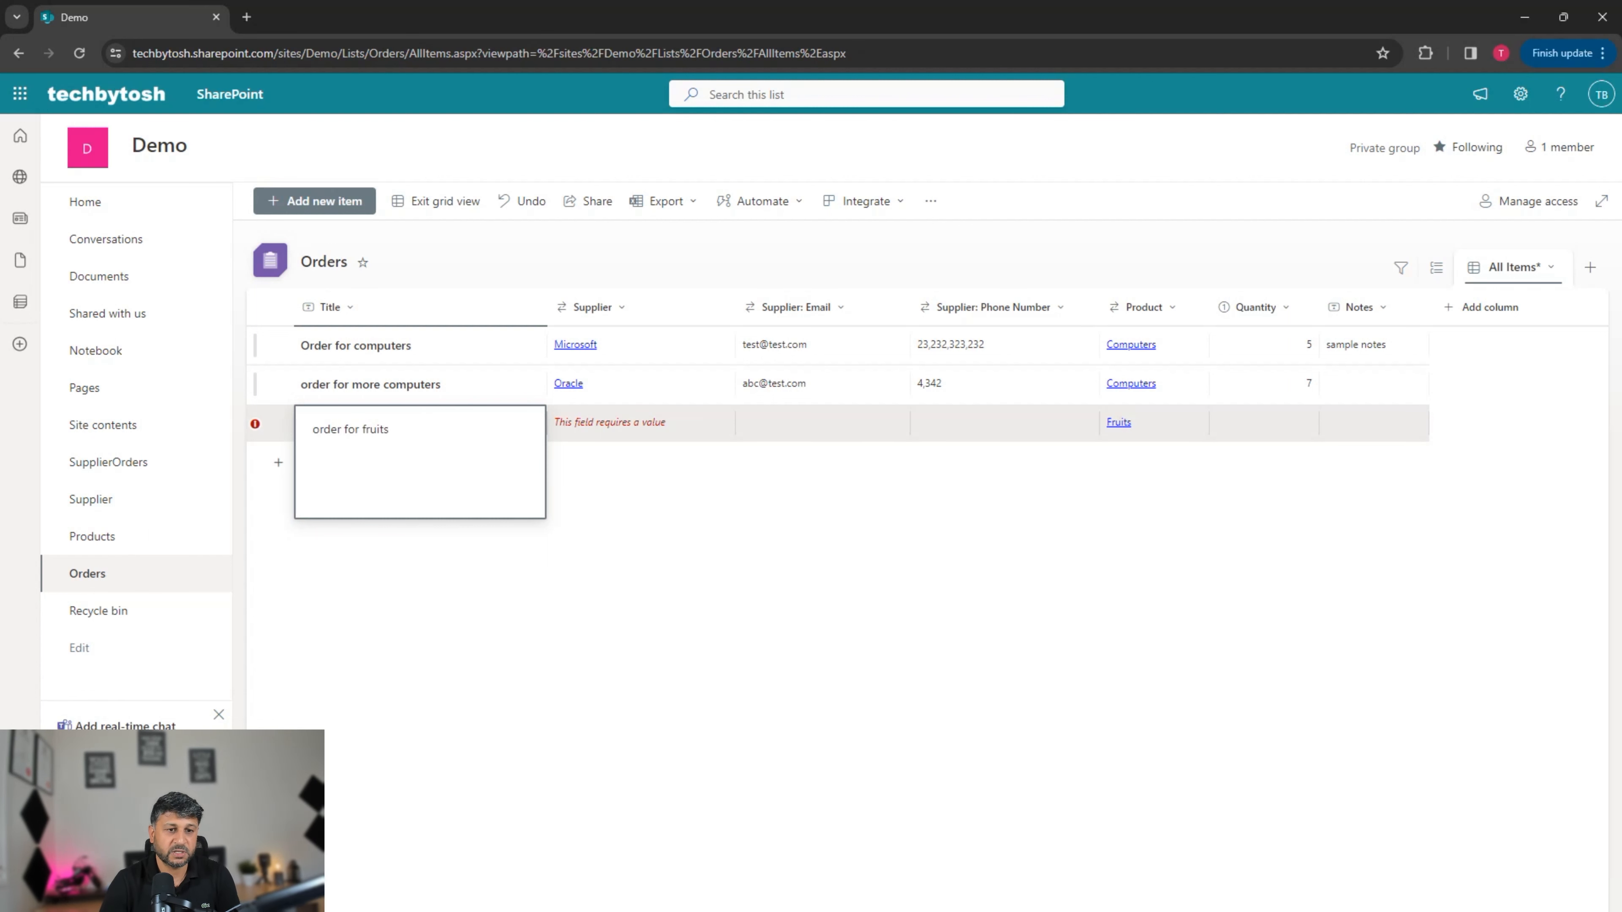
pyautogui.press('Tab')
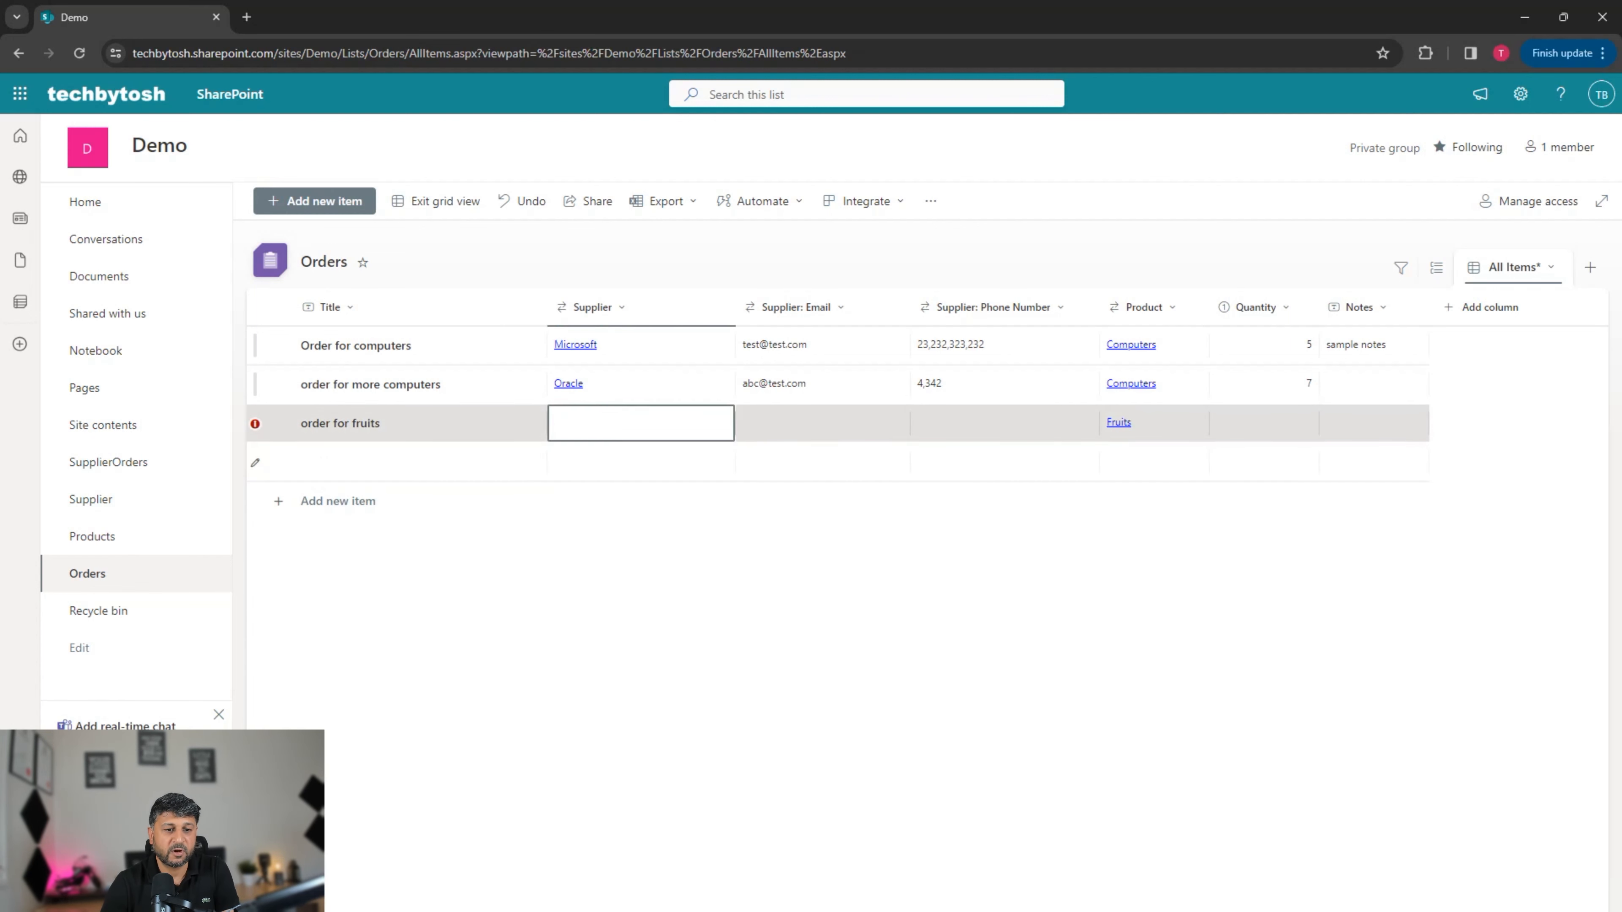
pyautogui.click(629, 424)
pyautogui.click(604, 458)
pyautogui.press('Tab')
pyautogui.press('Tab')
pyautogui.press('Tab')
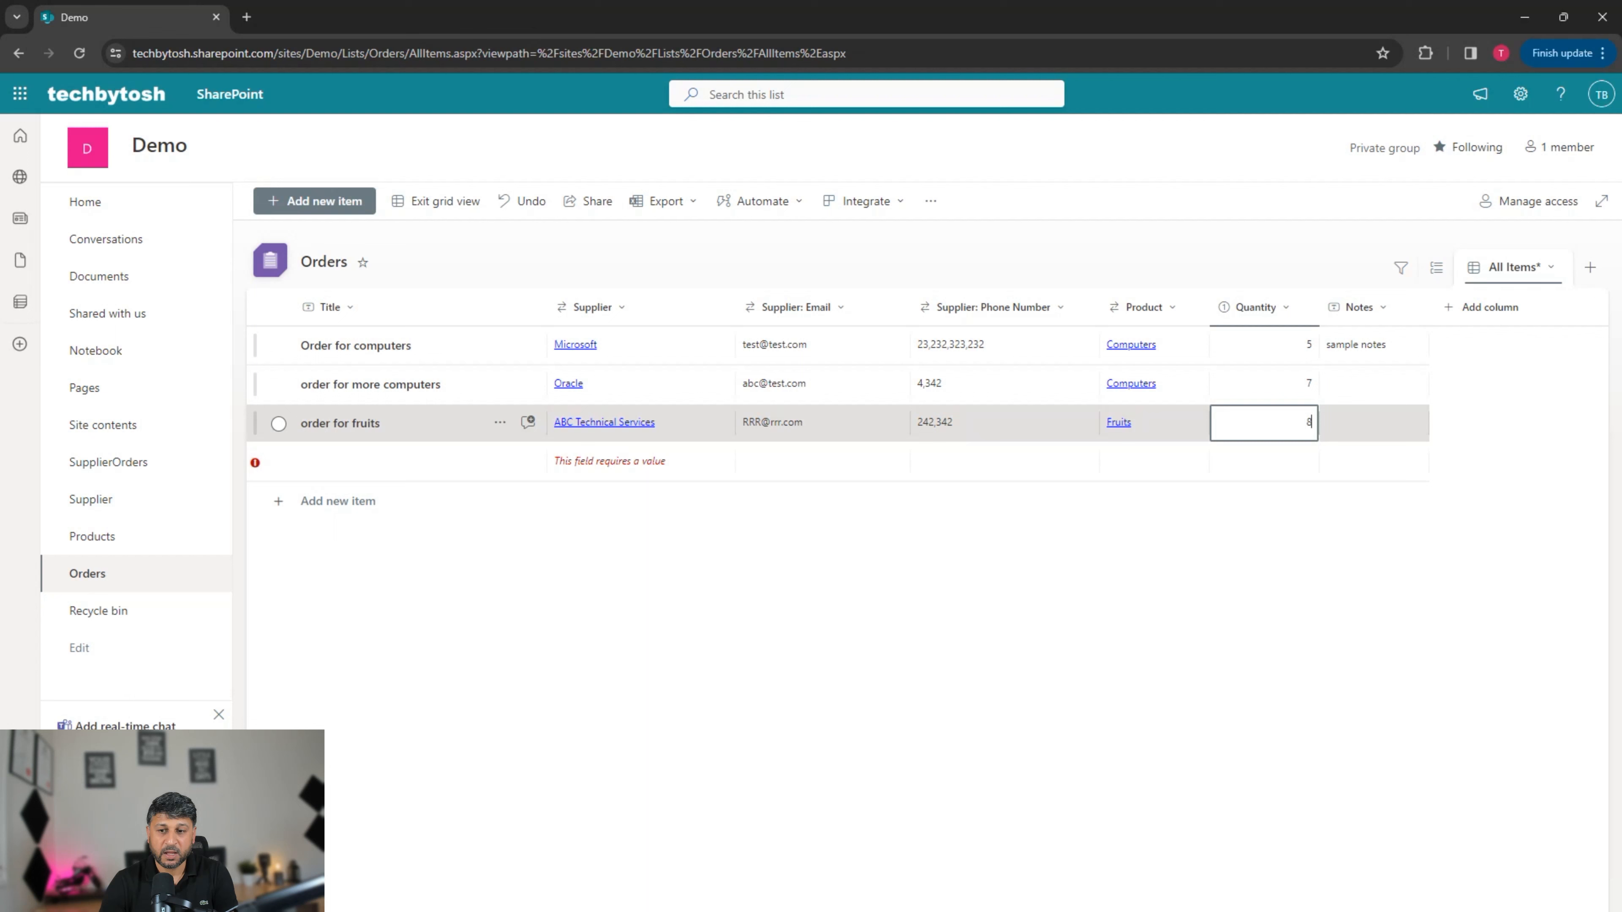
pyautogui.press('Return')
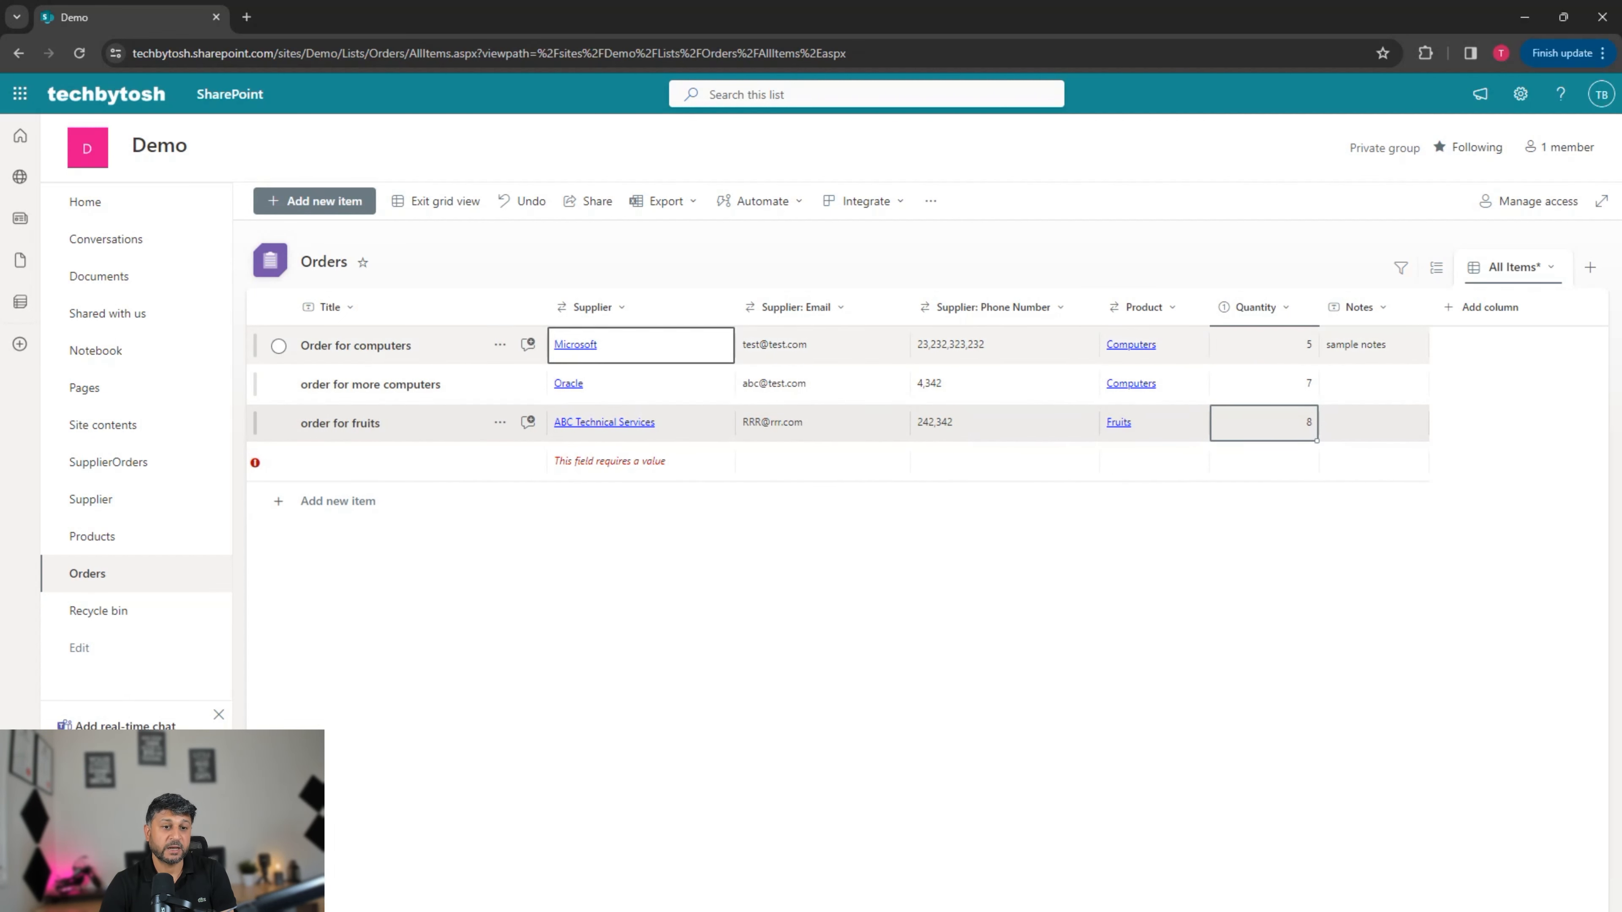
# Step: Add 'order for desktops' with supplier Microsoft, product Desktops, quantity 10, then exit grid view
pyautogui.click(420, 462)
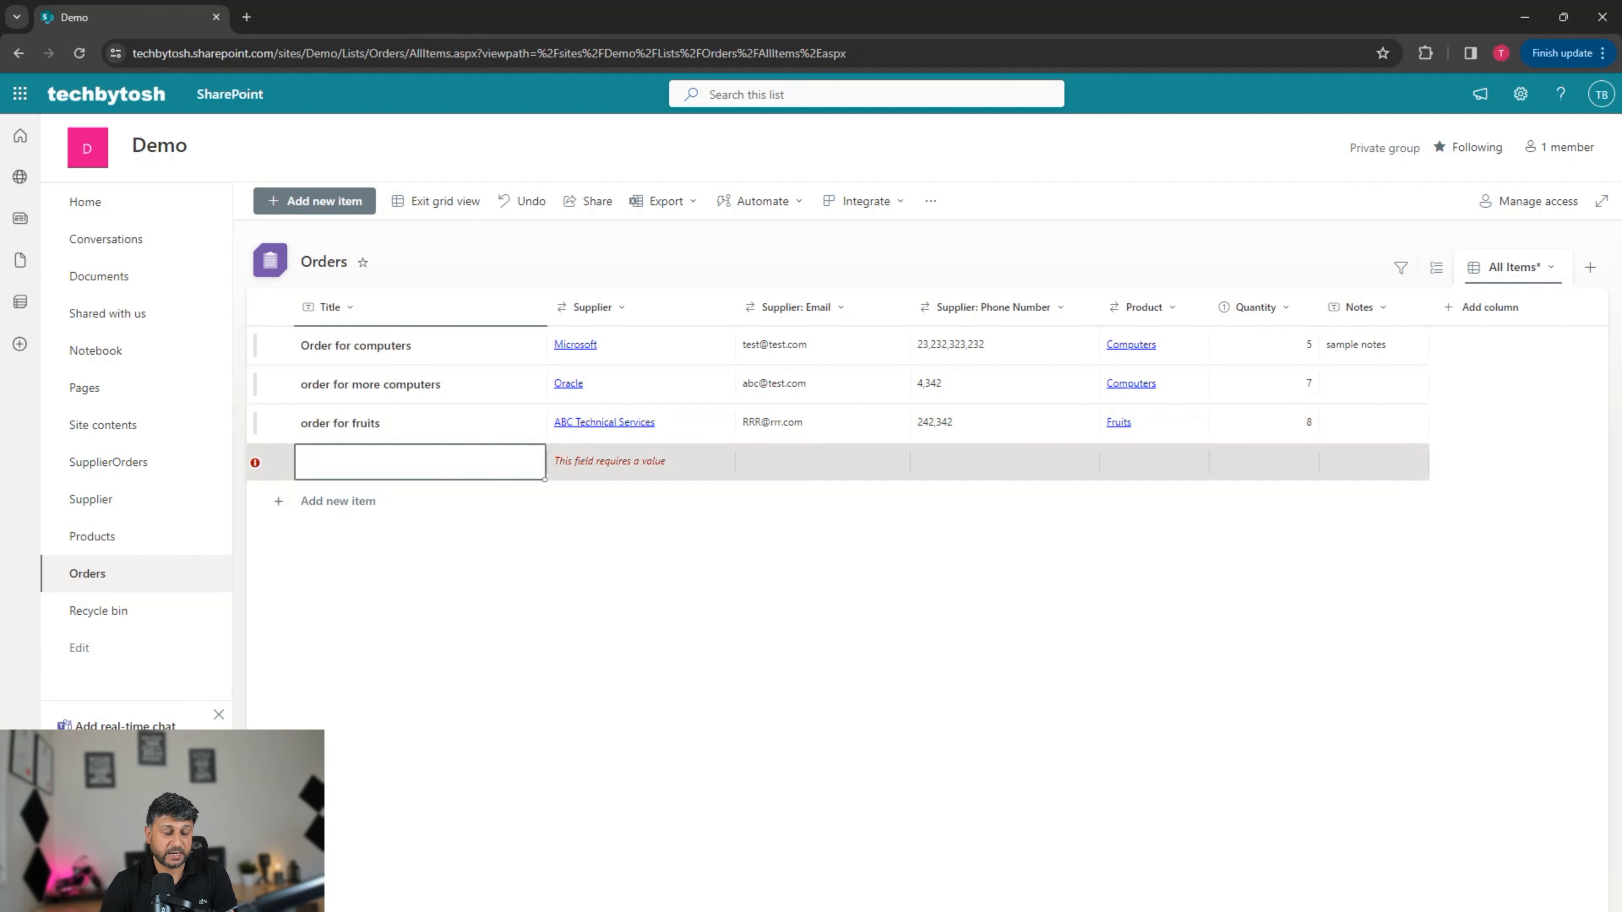
pyautogui.click(420, 462)
pyautogui.write('order fr')
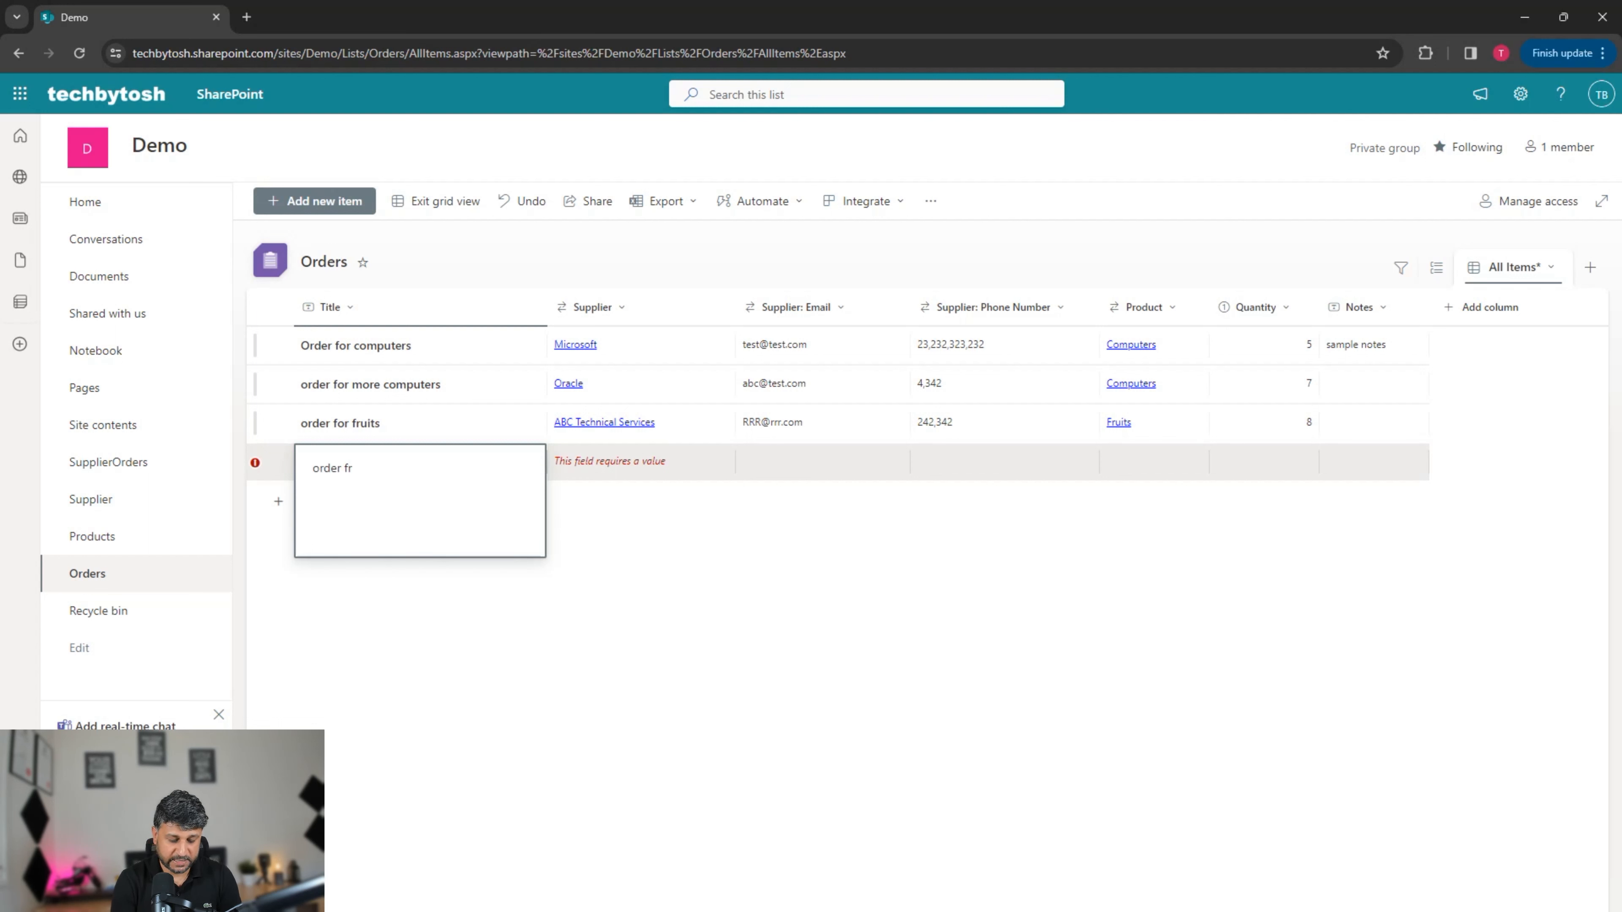
pyautogui.press('BackSpace')
pyautogui.write('or desktops')
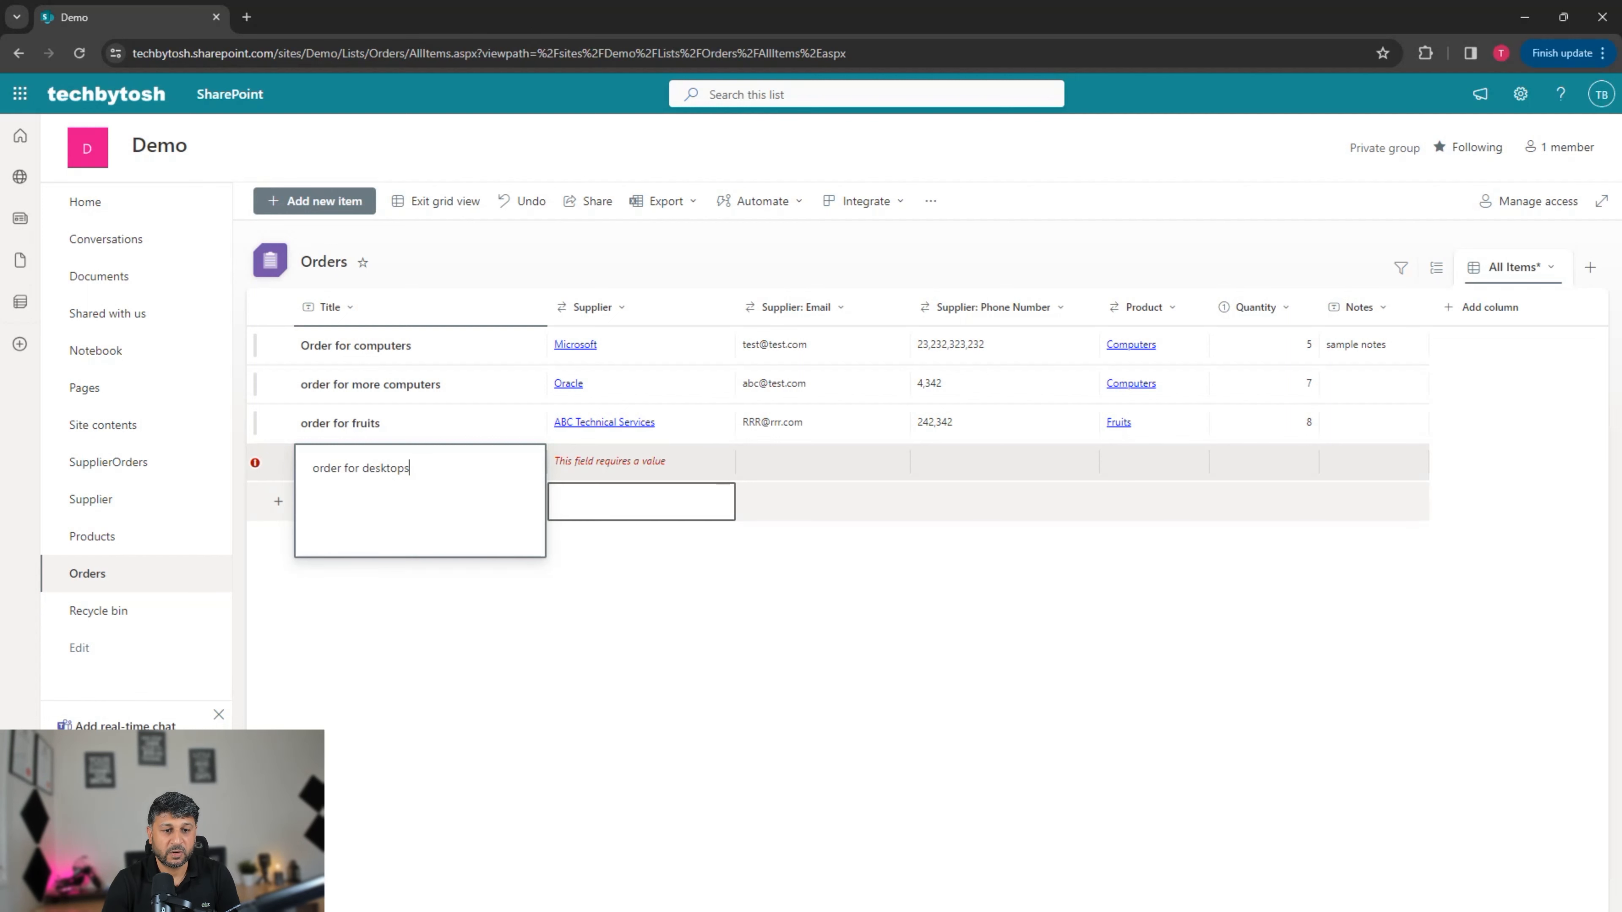
pyautogui.click(641, 463)
pyautogui.click(641, 462)
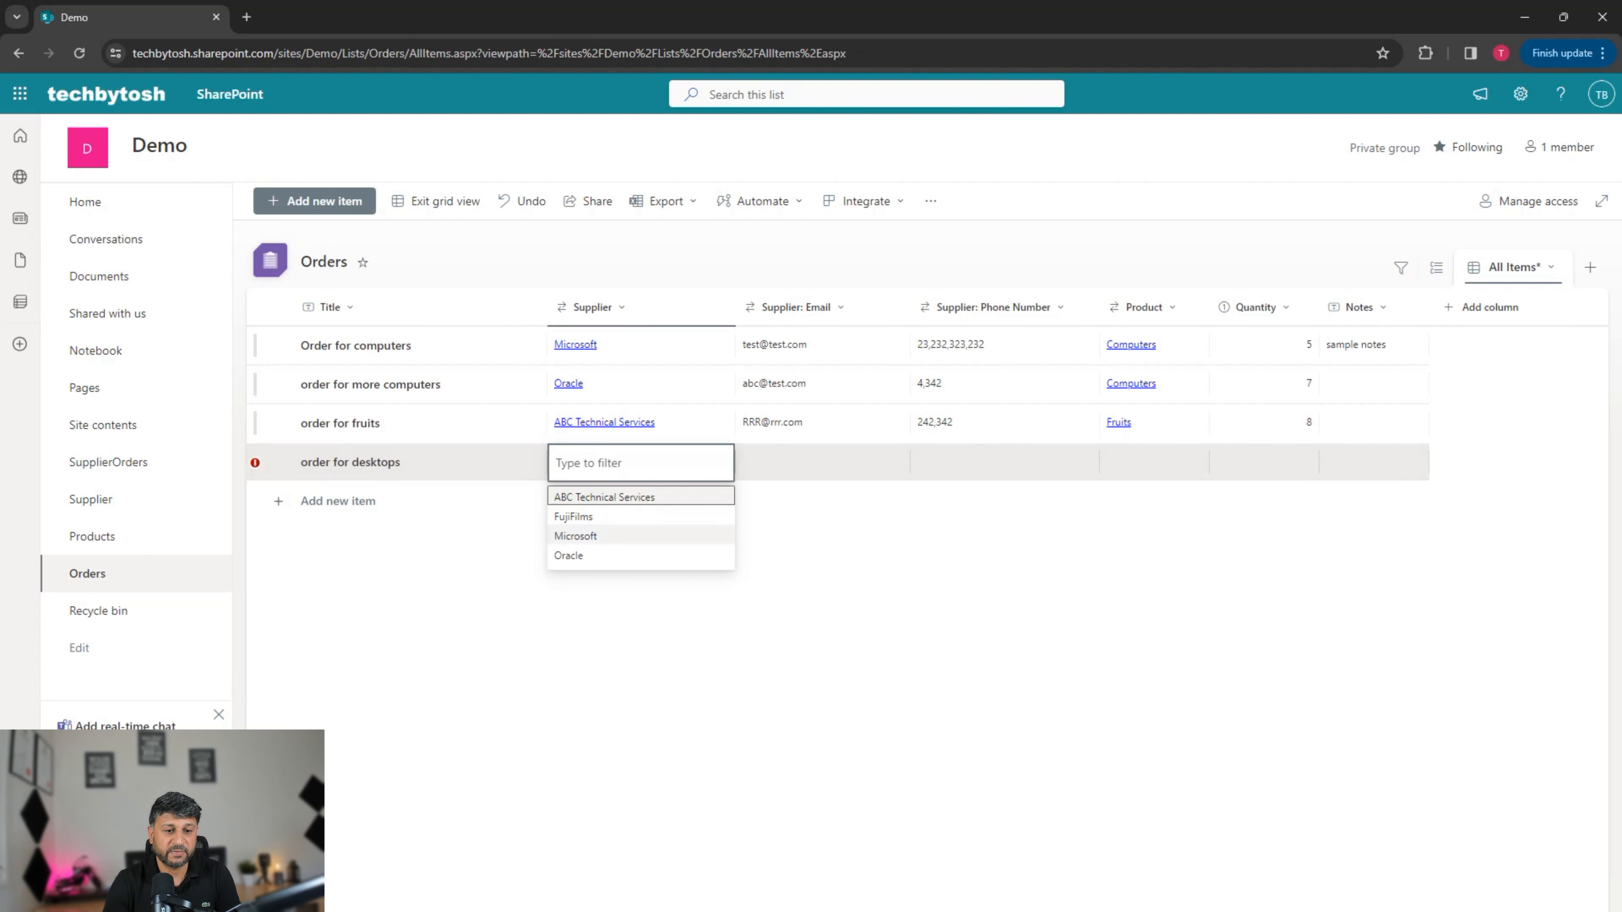
pyautogui.click(575, 536)
pyautogui.click(1153, 461)
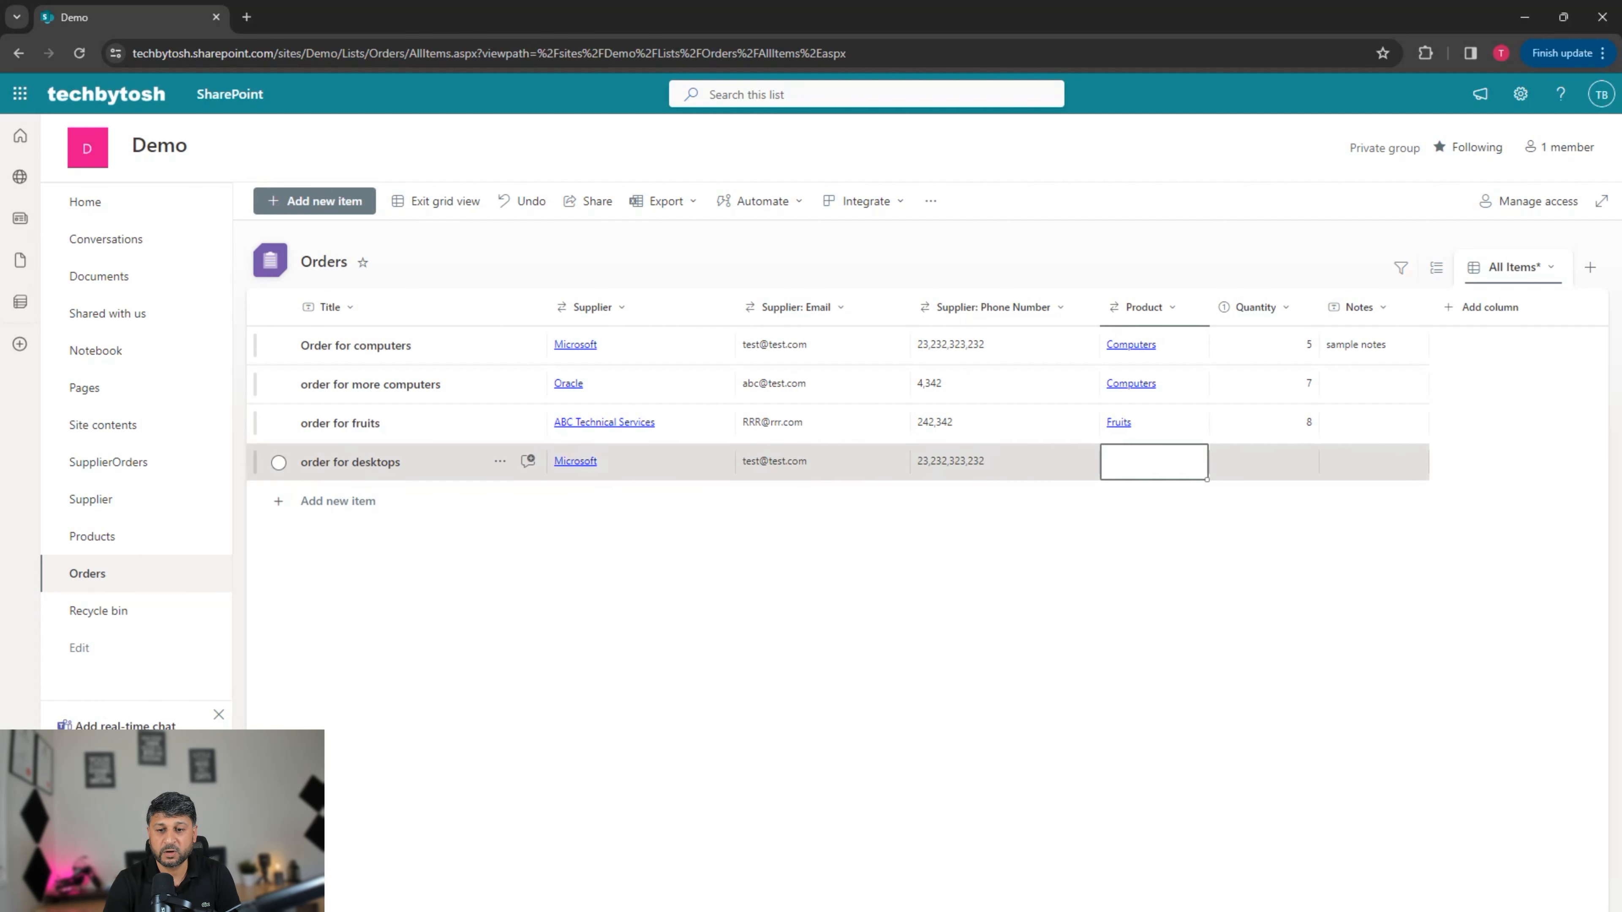
pyautogui.click(1127, 536)
pyautogui.press('Tab')
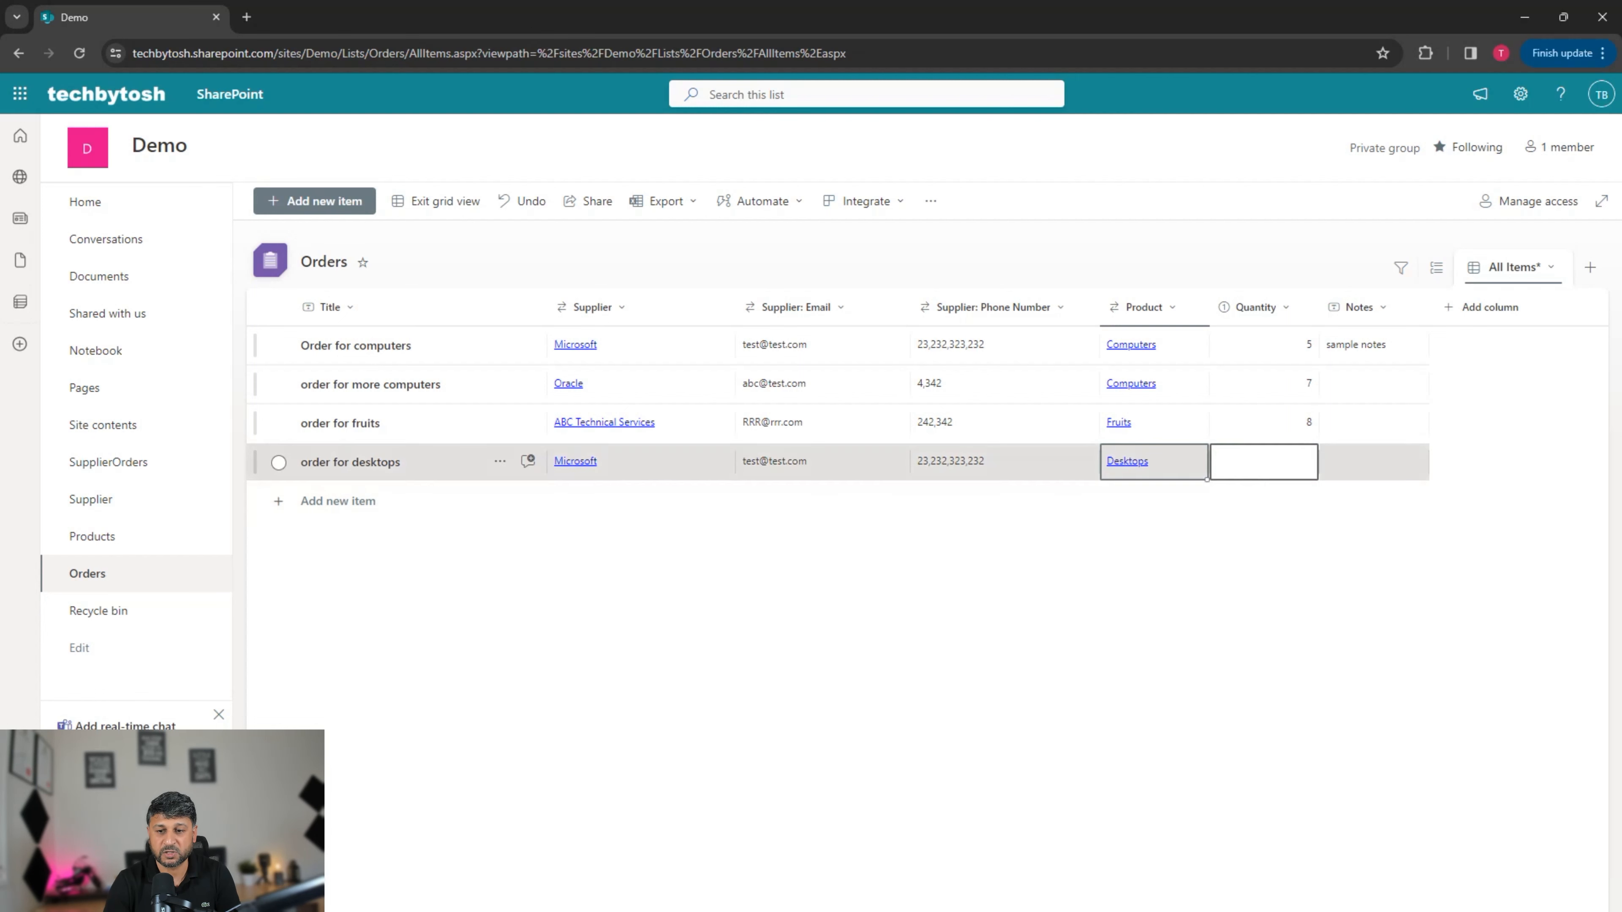
pyautogui.write('10')
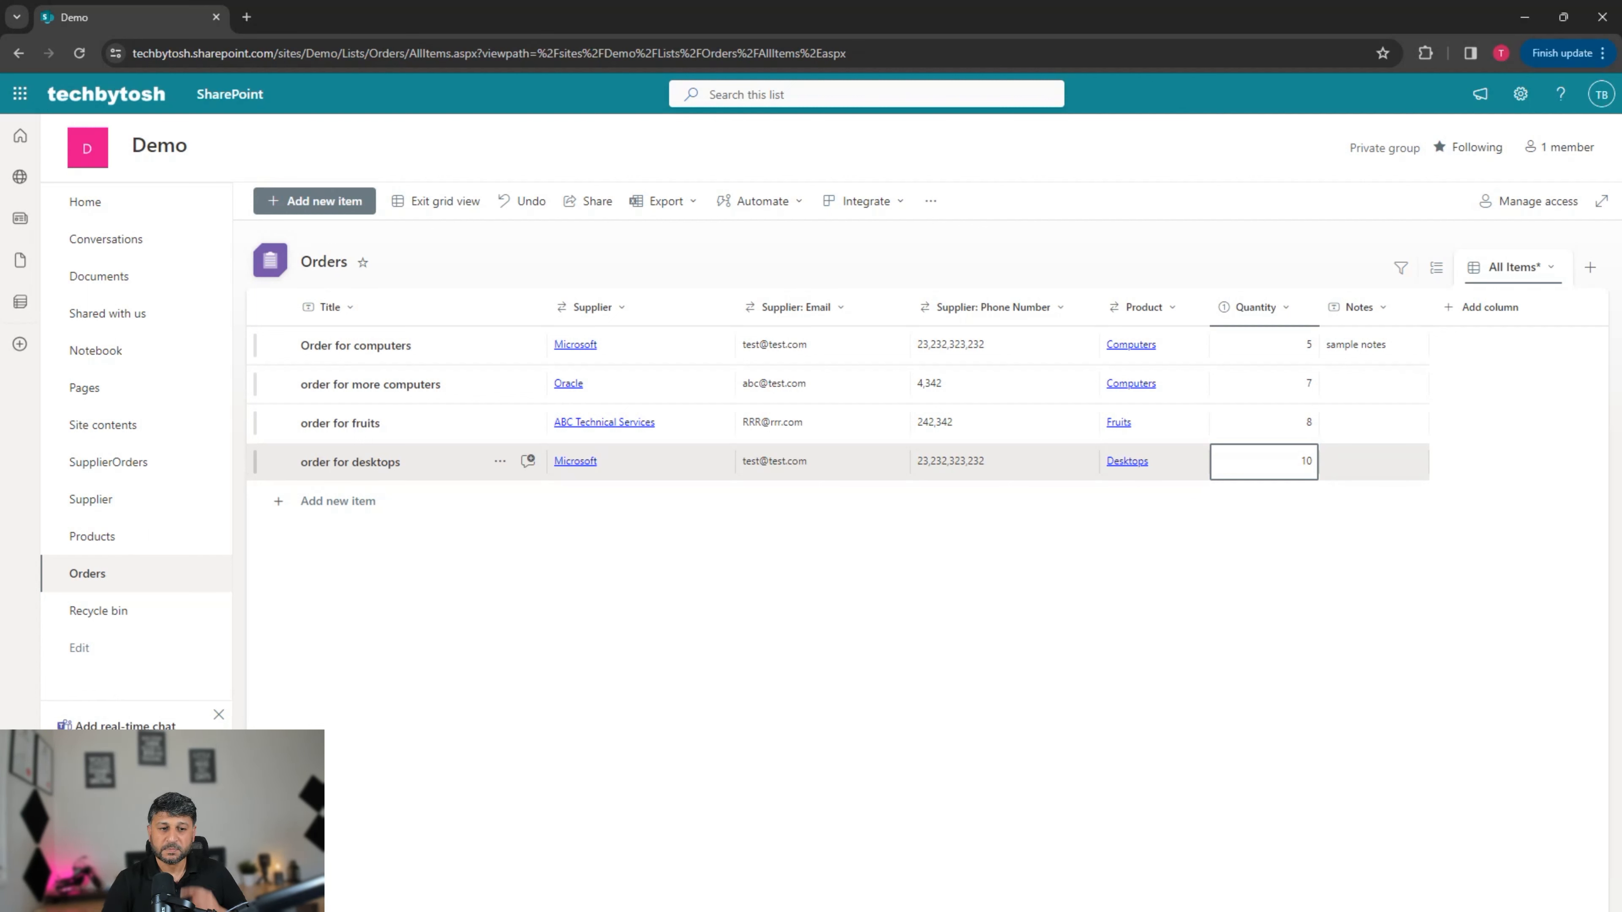
pyautogui.press('Return')
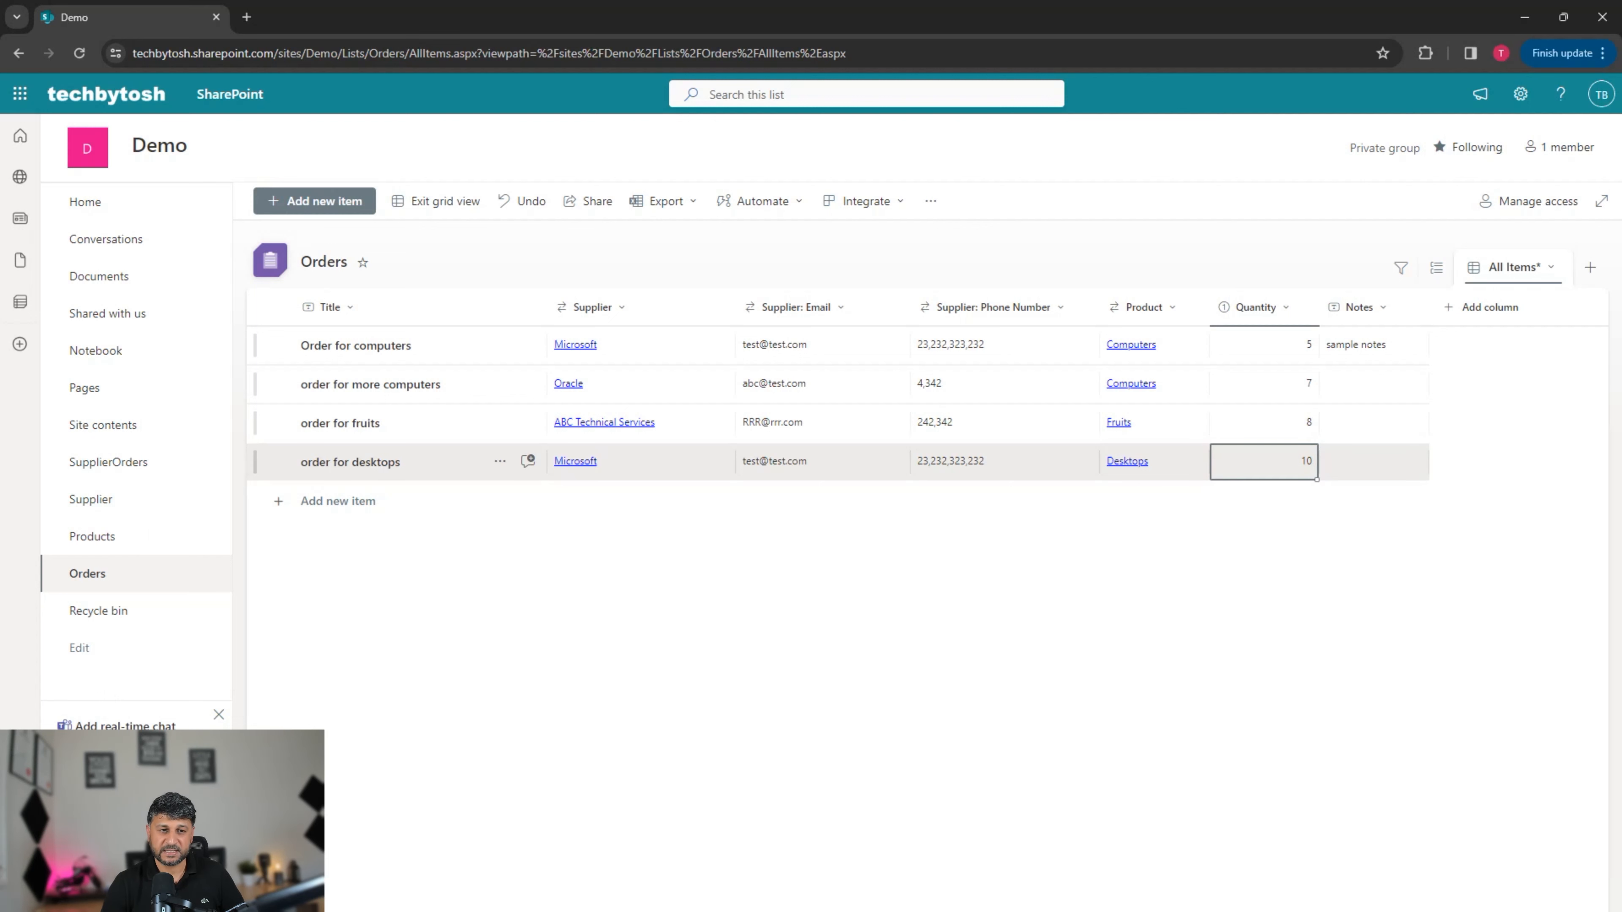
pyautogui.click(435, 201)
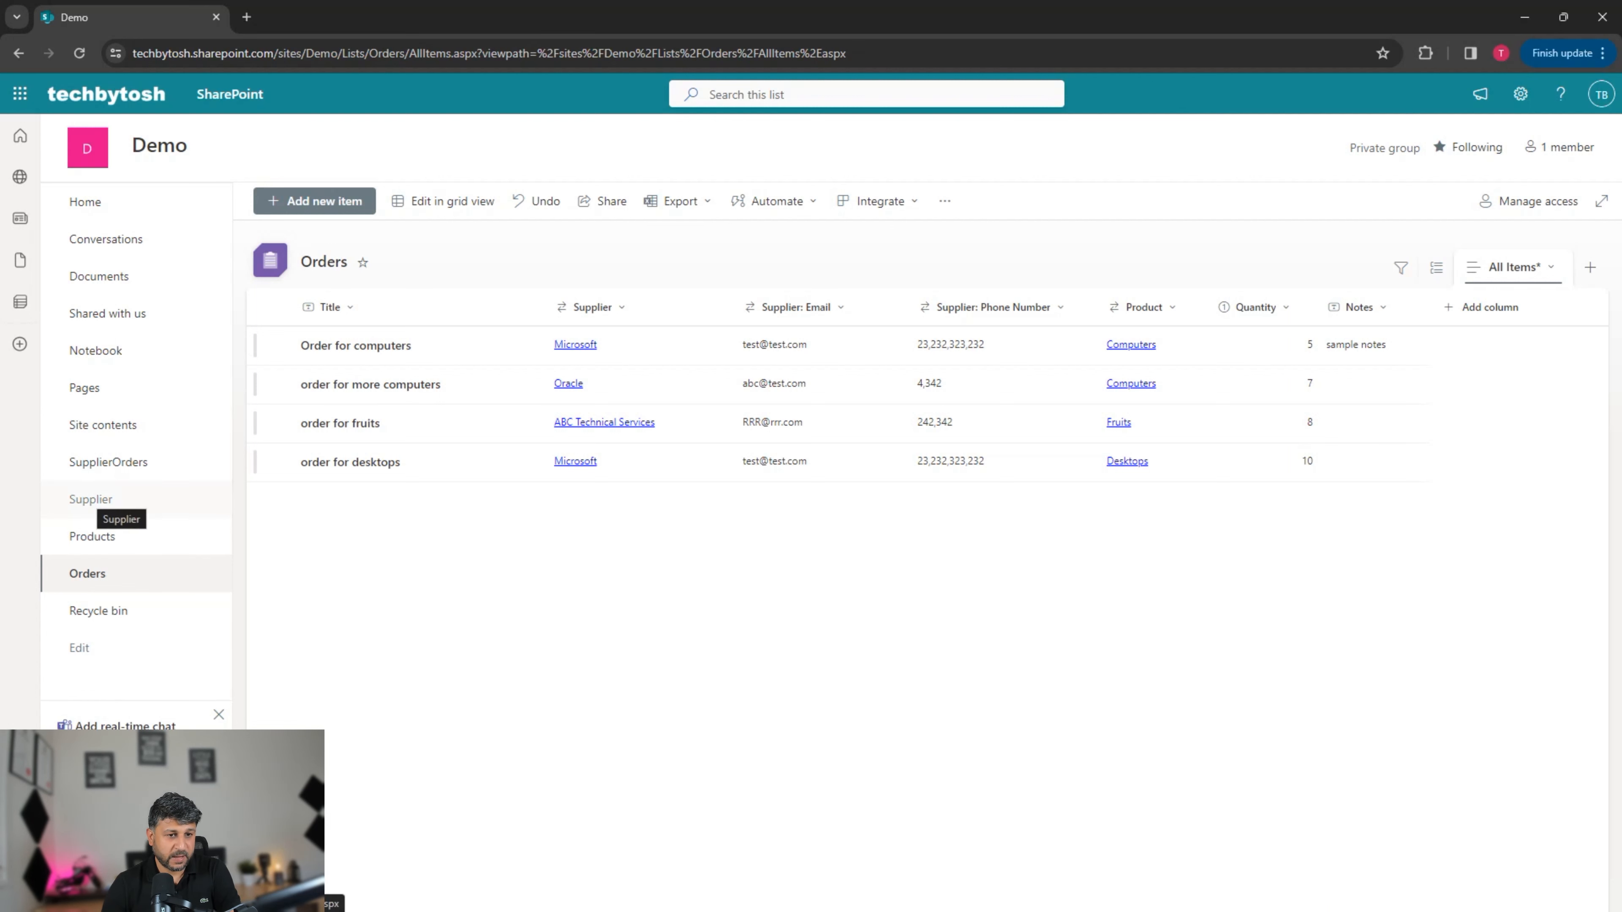
# Step: Rename supplier Microsoft to 'Microsoft Corporation', fixing the spelling, and save the item
pyautogui.click(91, 499)
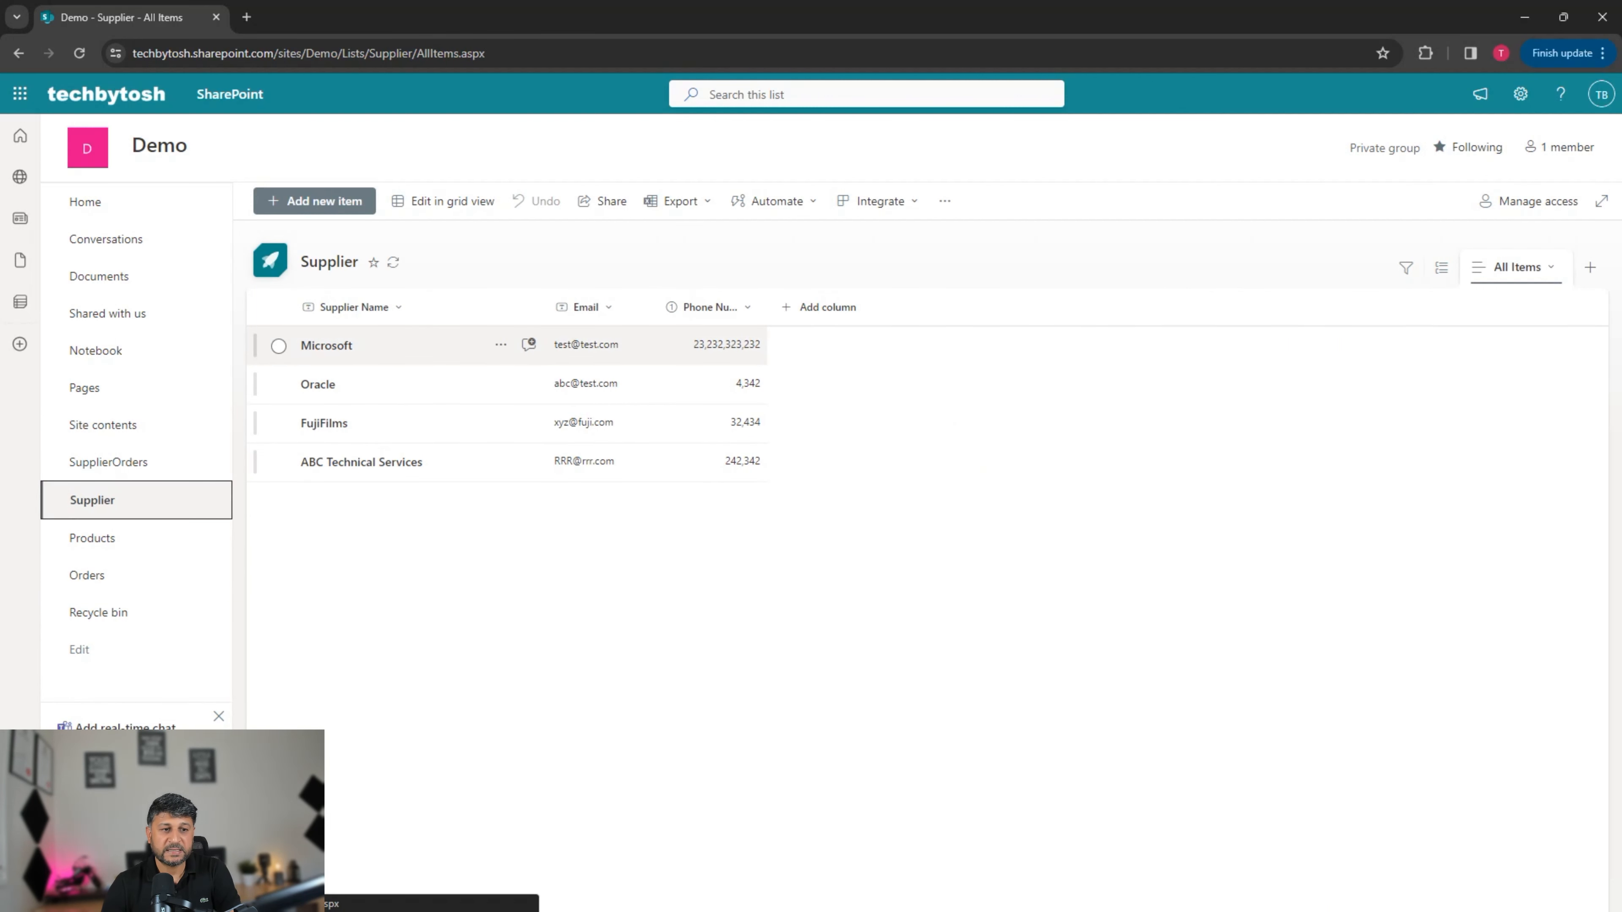
pyautogui.click(279, 346)
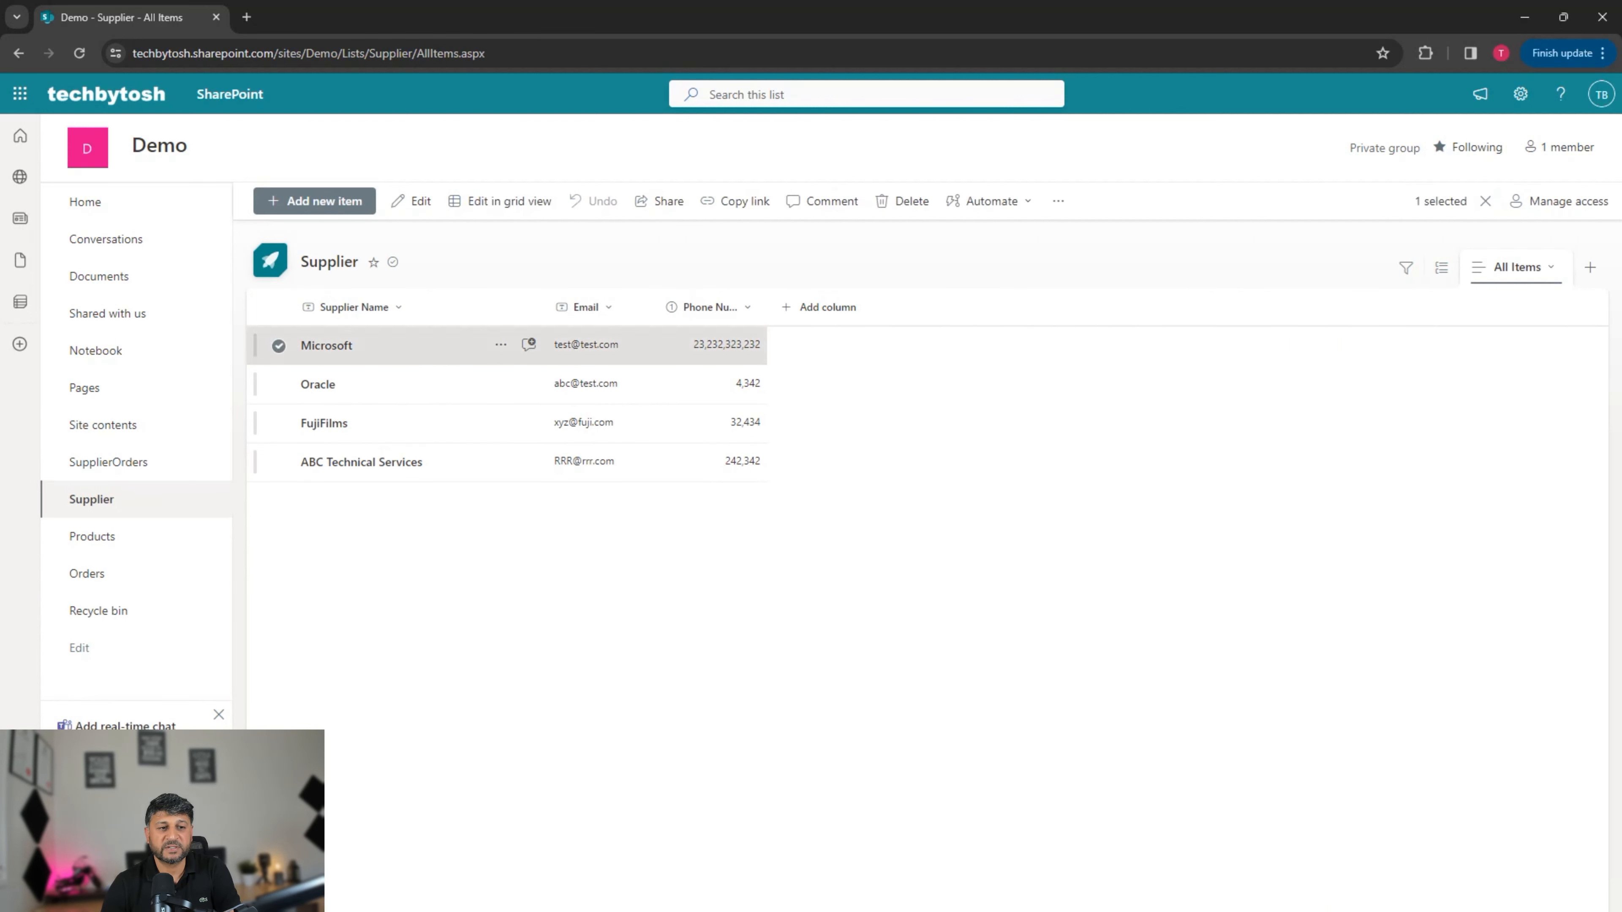
pyautogui.click(416, 201)
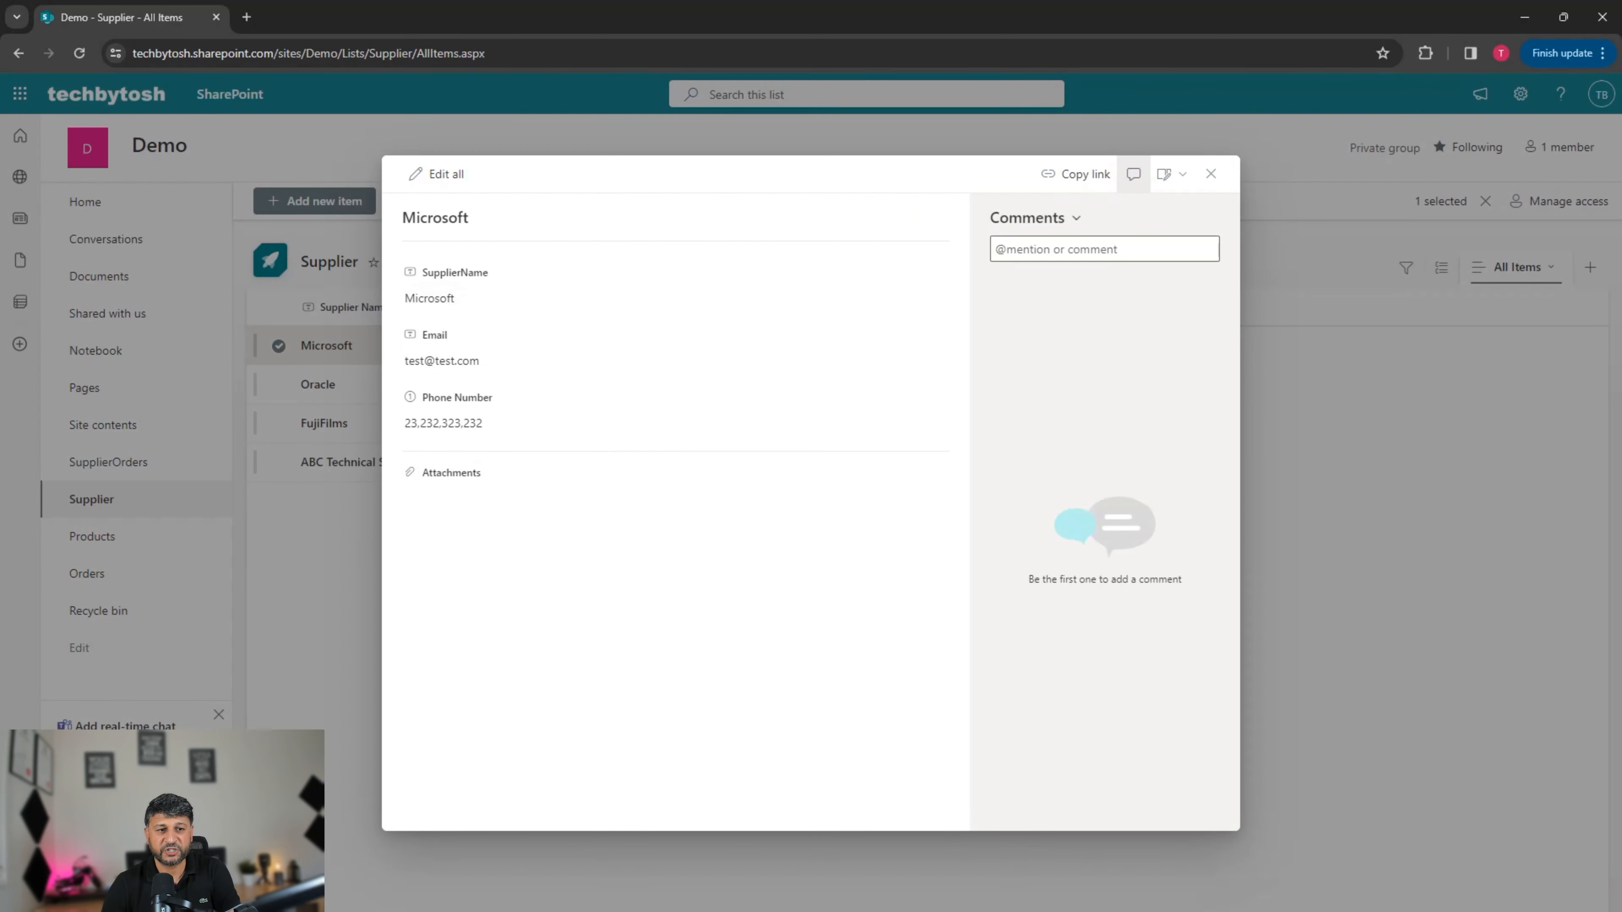
pyautogui.click(485, 298)
pyautogui.click(485, 298)
pyautogui.write('Corportaion')
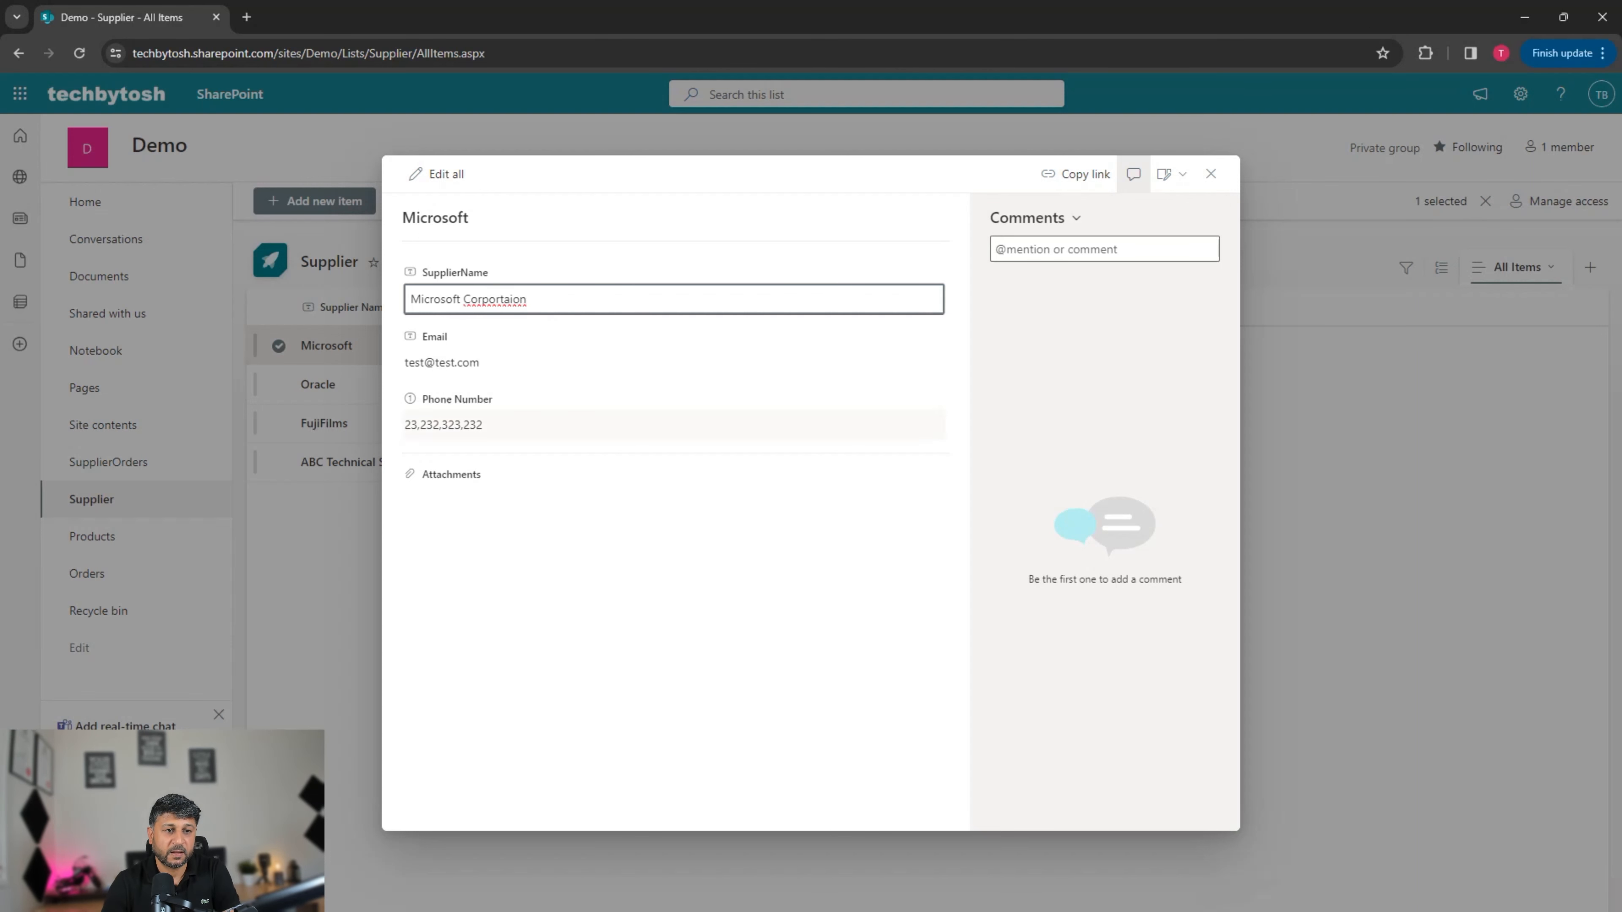
pyautogui.rightClick(482, 299)
pyautogui.click(522, 318)
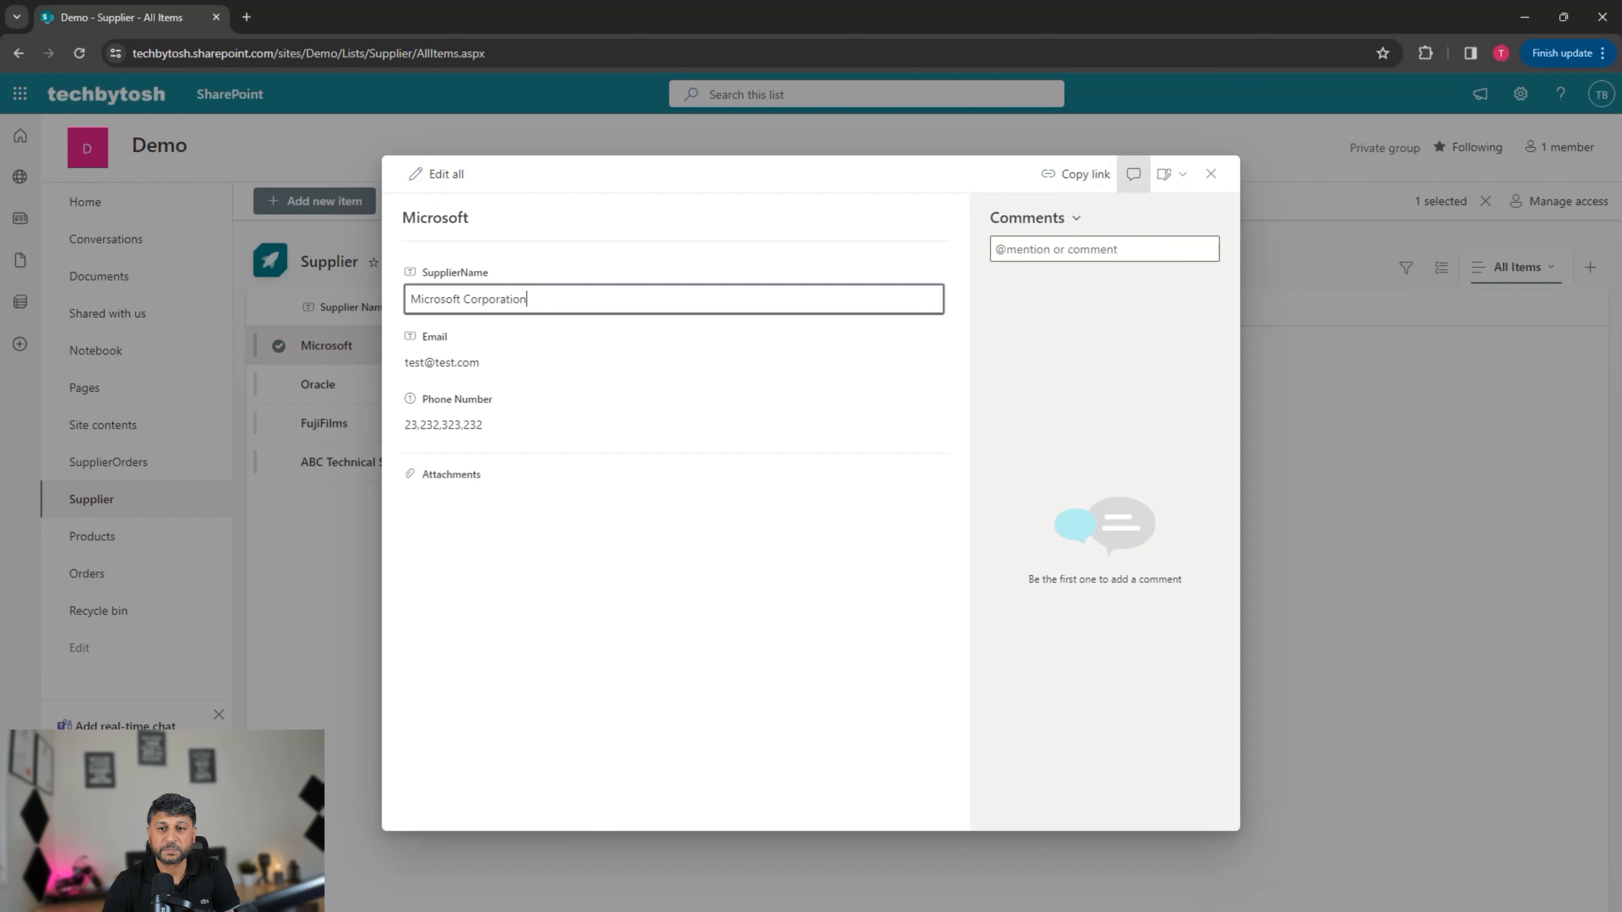
pyautogui.press('Return')
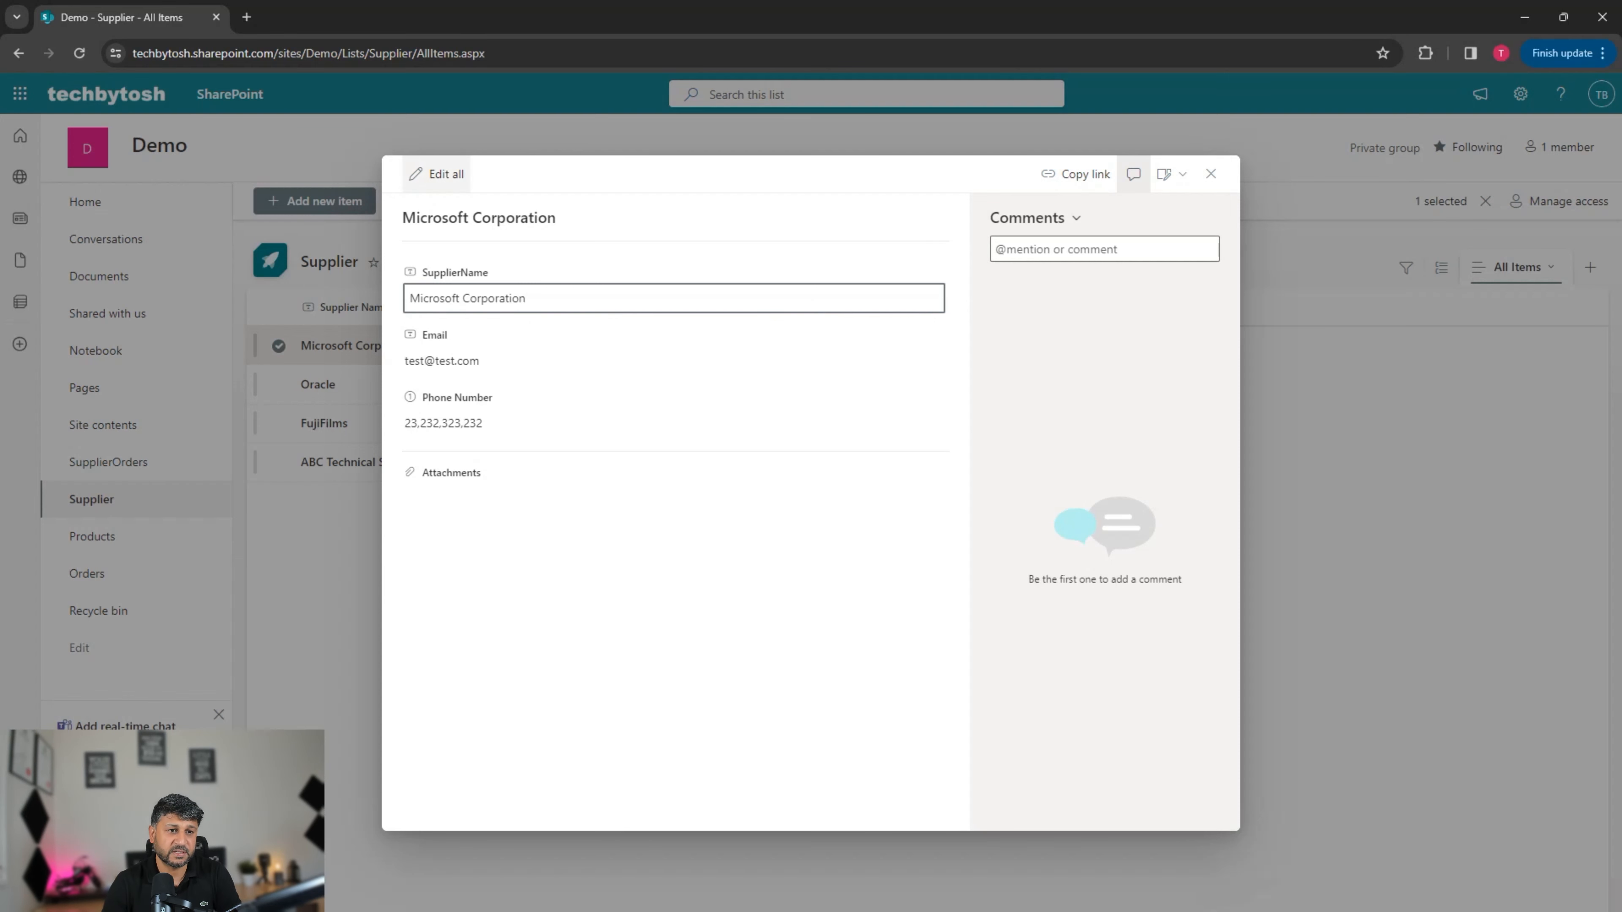
pyautogui.click(439, 174)
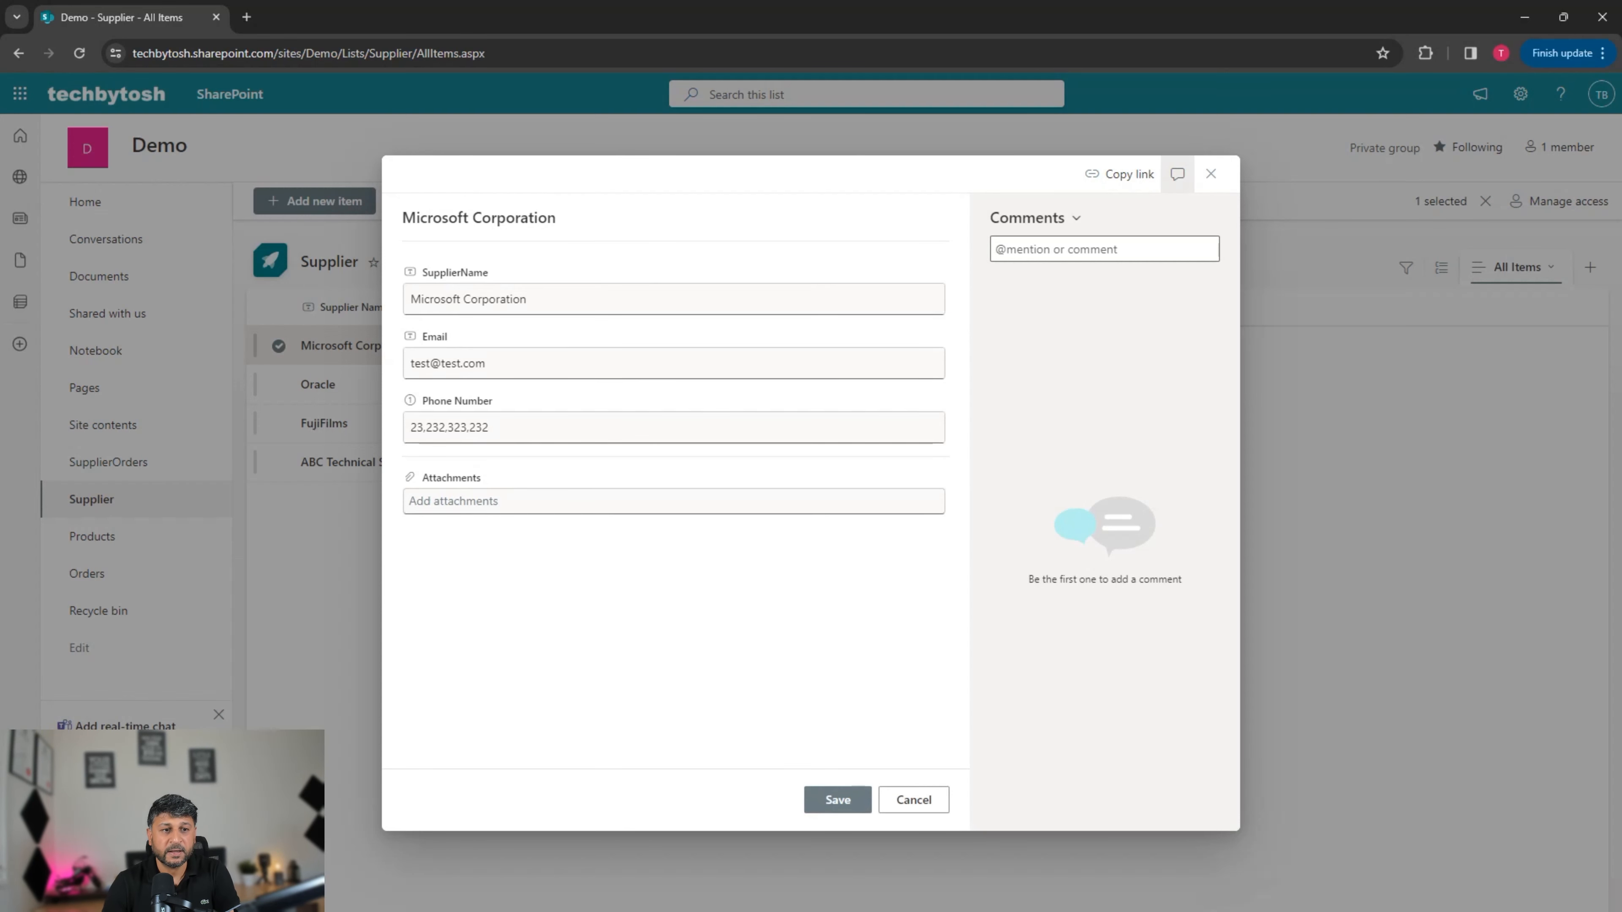
pyautogui.click(837, 799)
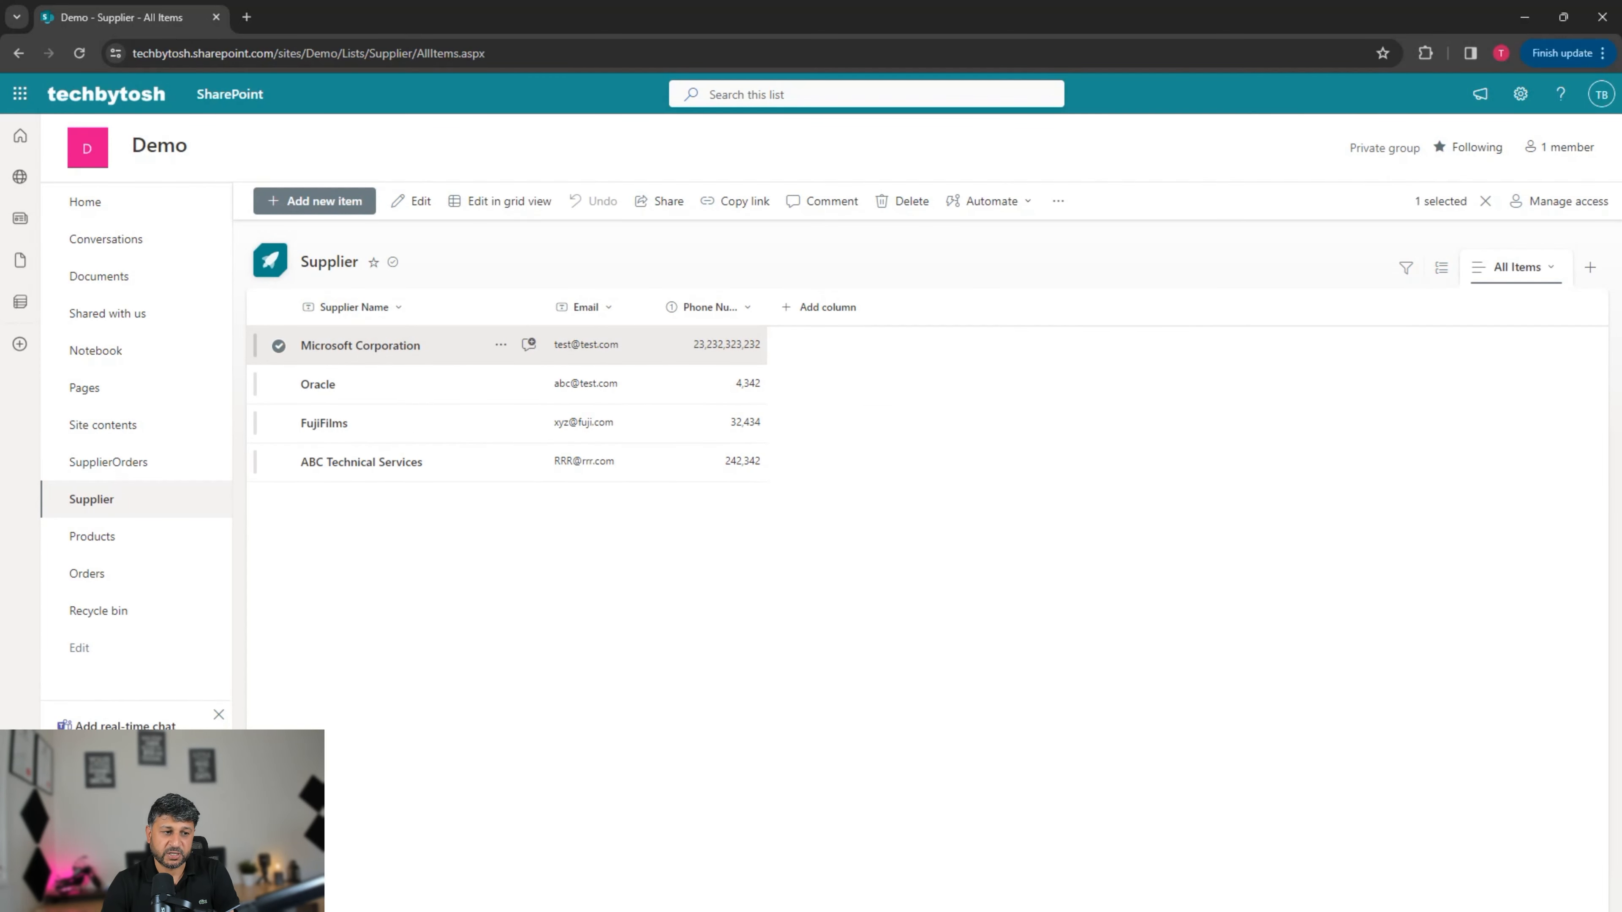
pyautogui.click(88, 573)
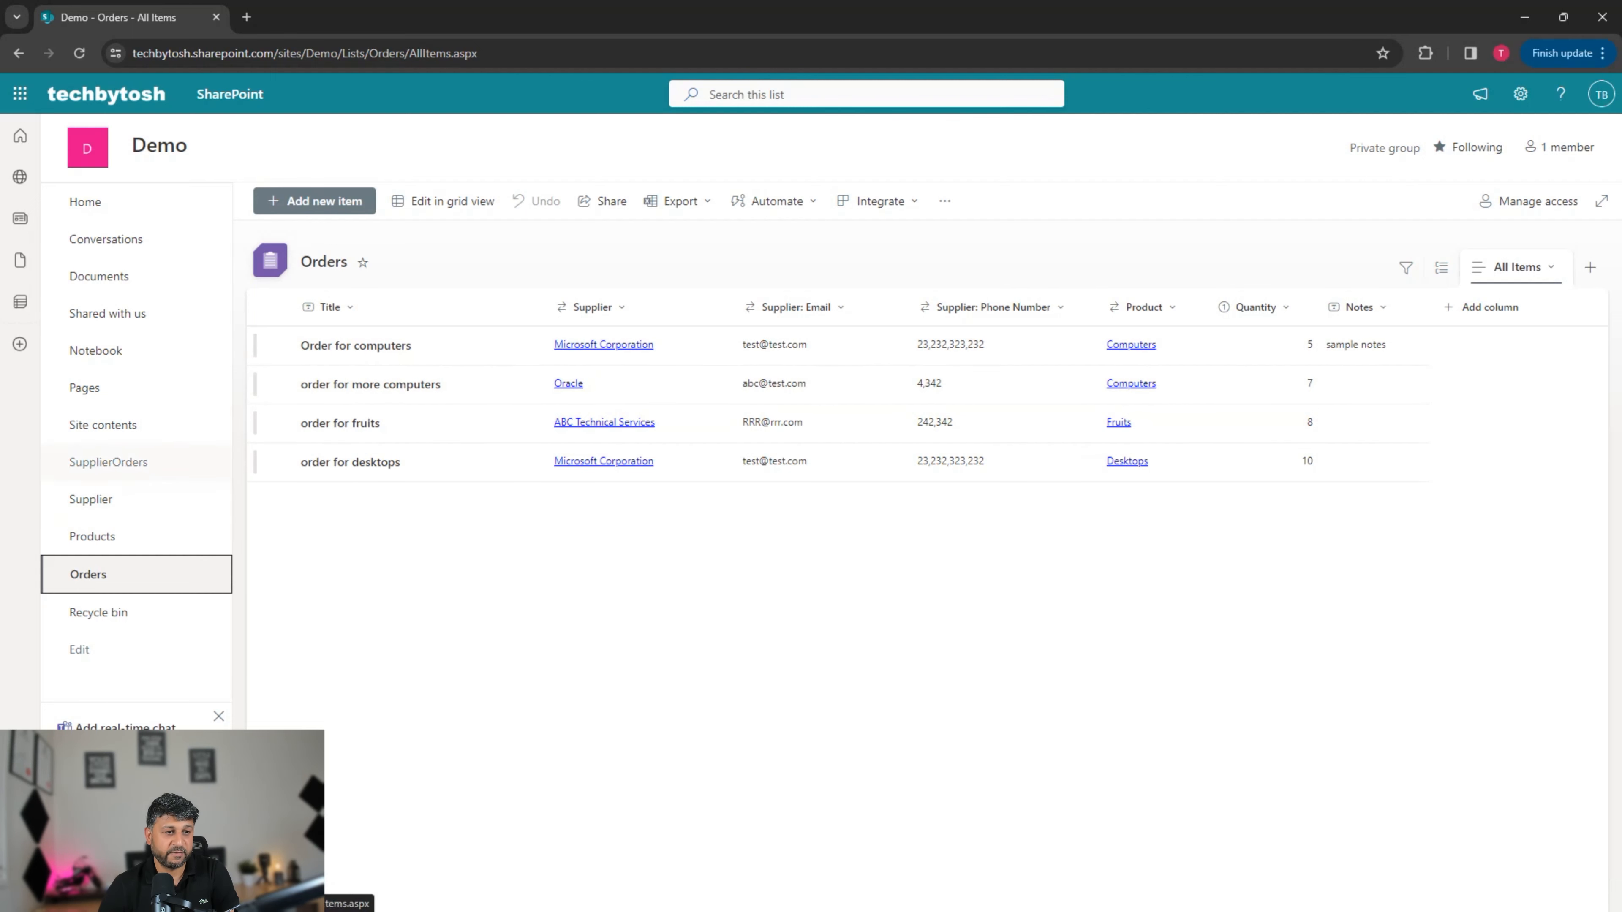
pyautogui.click(91, 499)
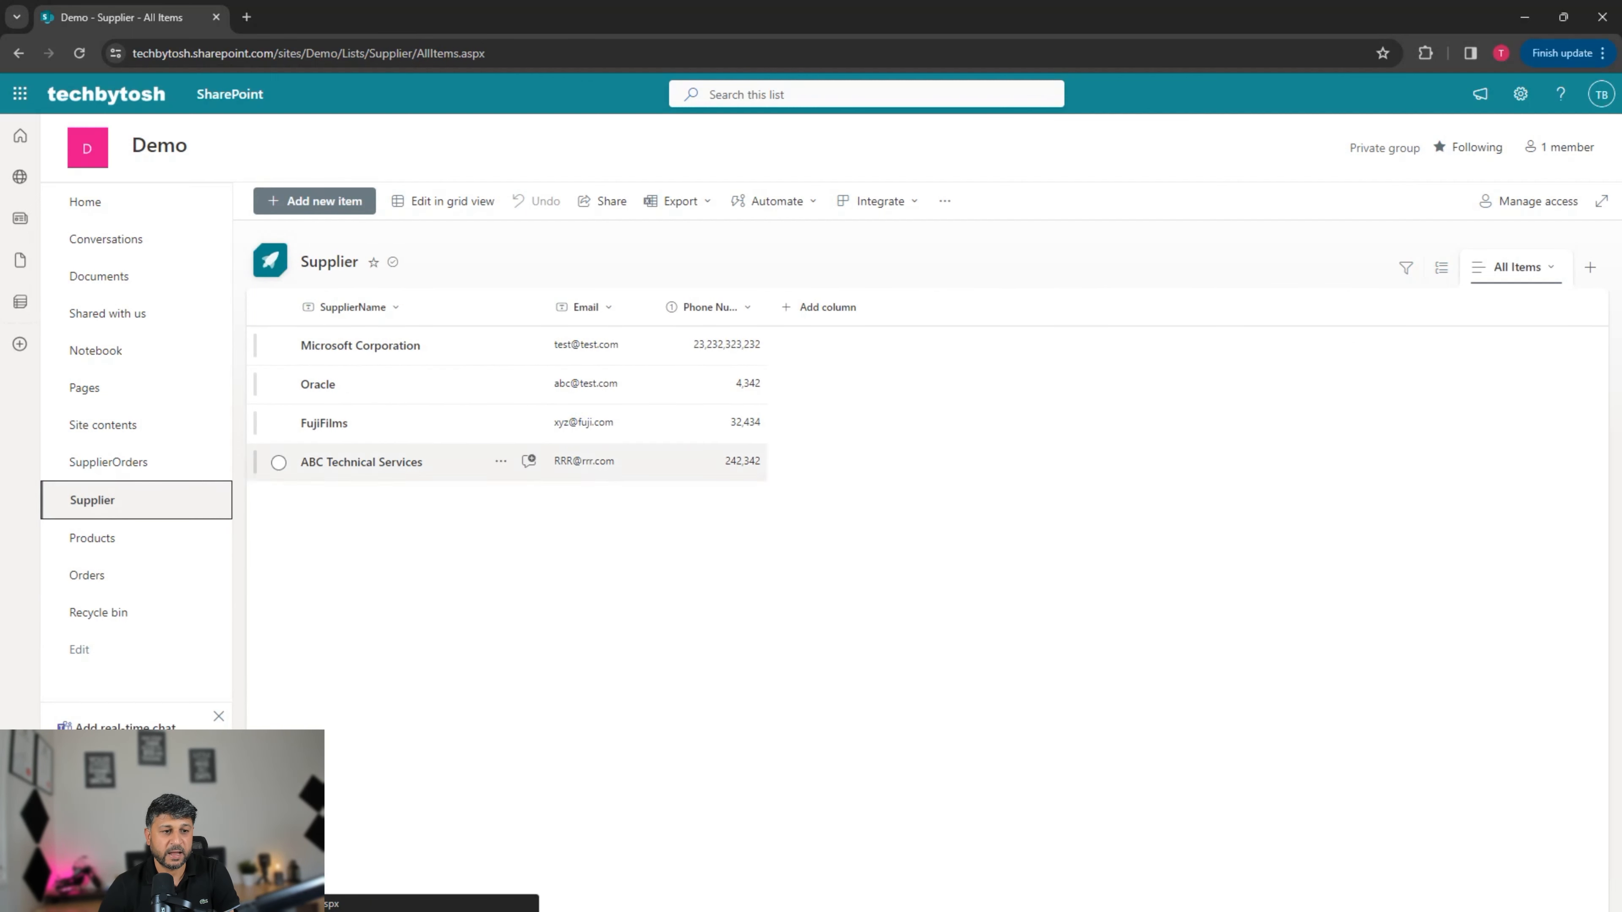
# Step: Delete the Oracle supplier, confirm the deletion, and reload the Supplier list
pyautogui.click(278, 385)
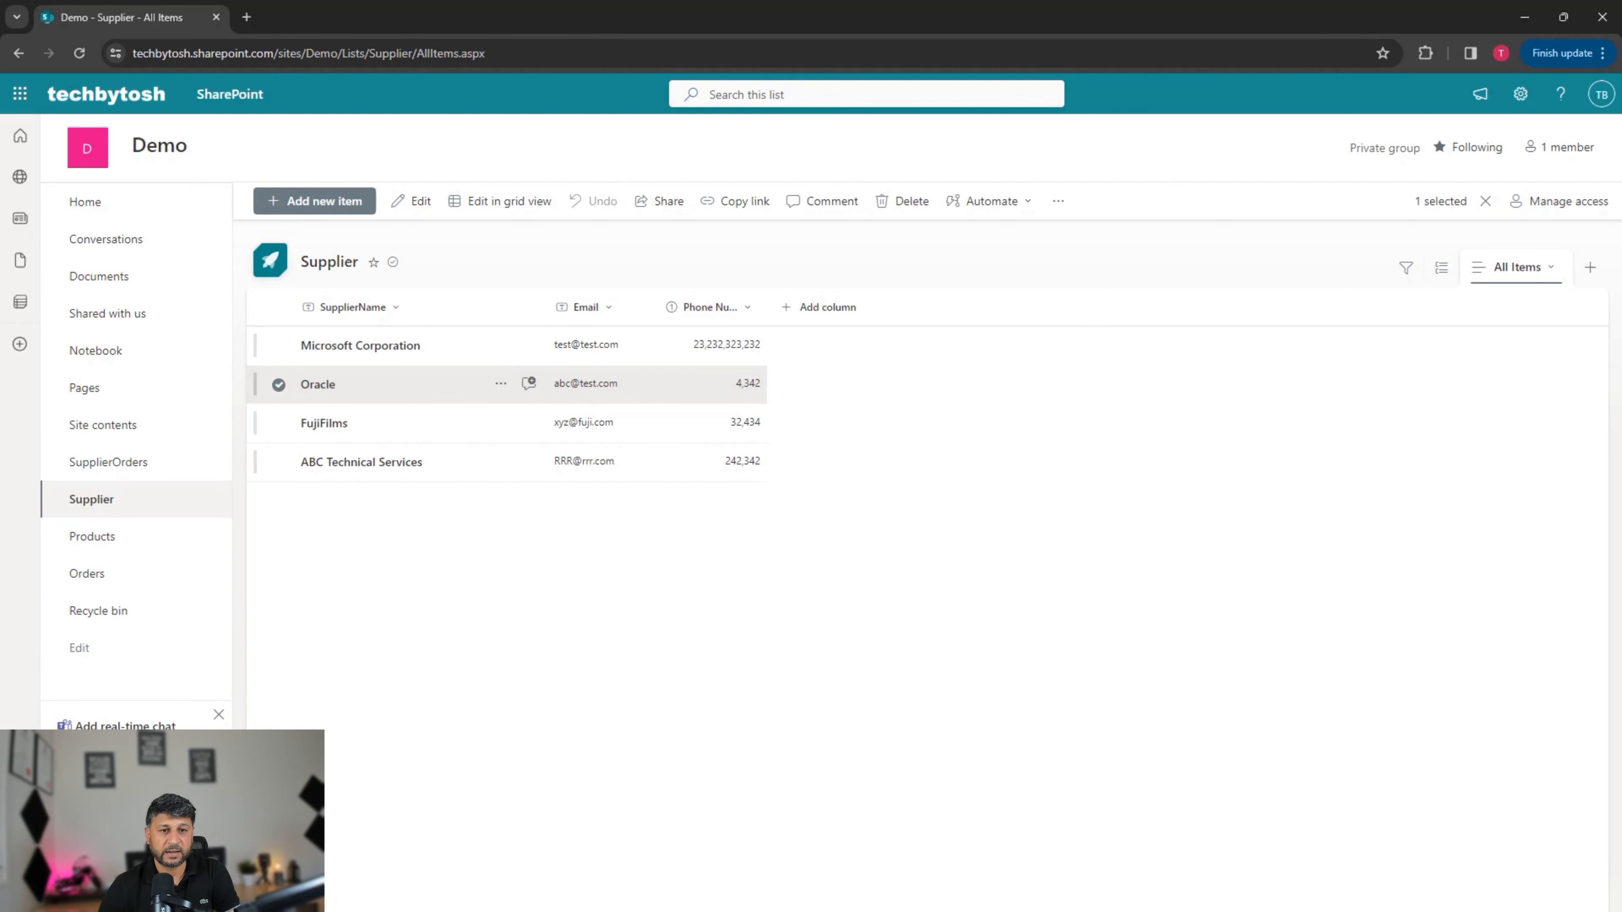
pyautogui.click(901, 201)
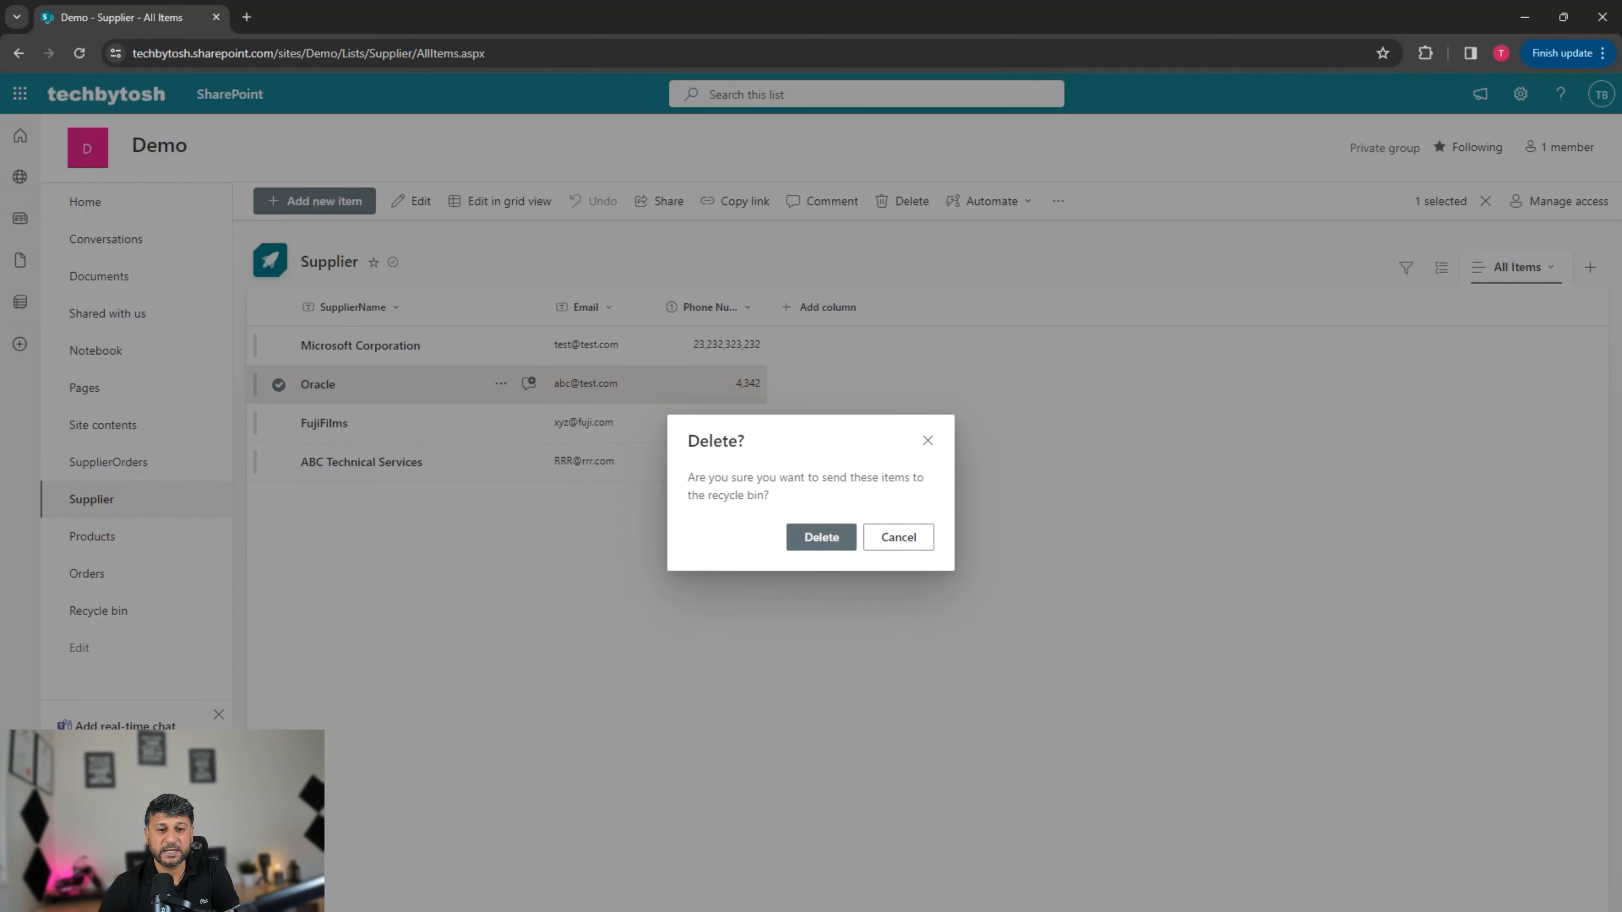
pyautogui.click(821, 538)
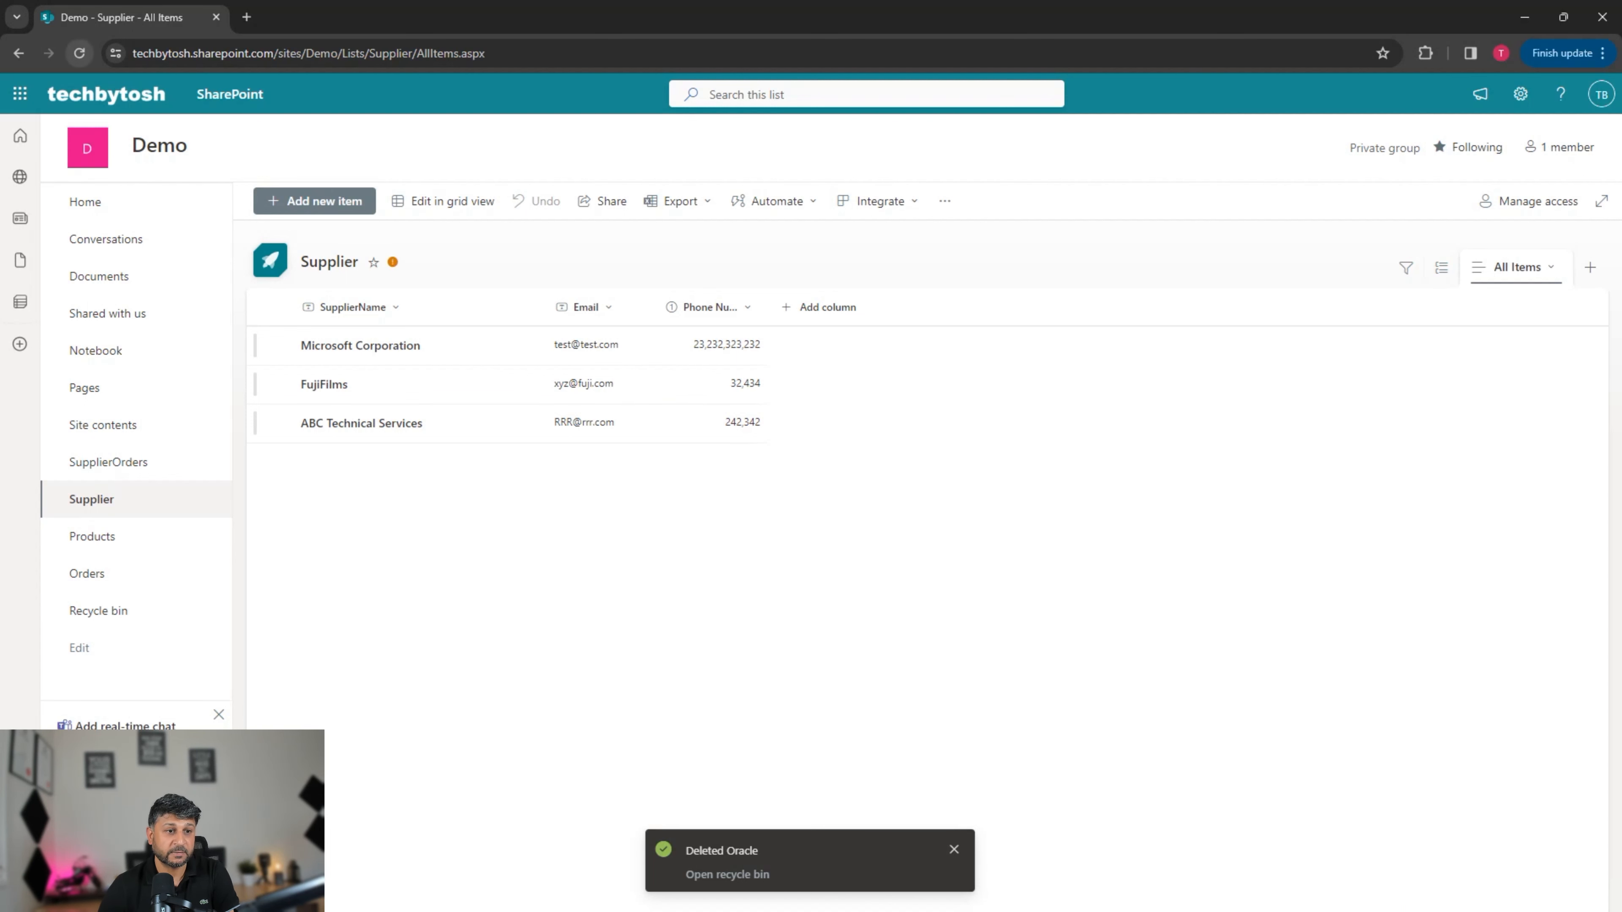
pyautogui.press('F5')
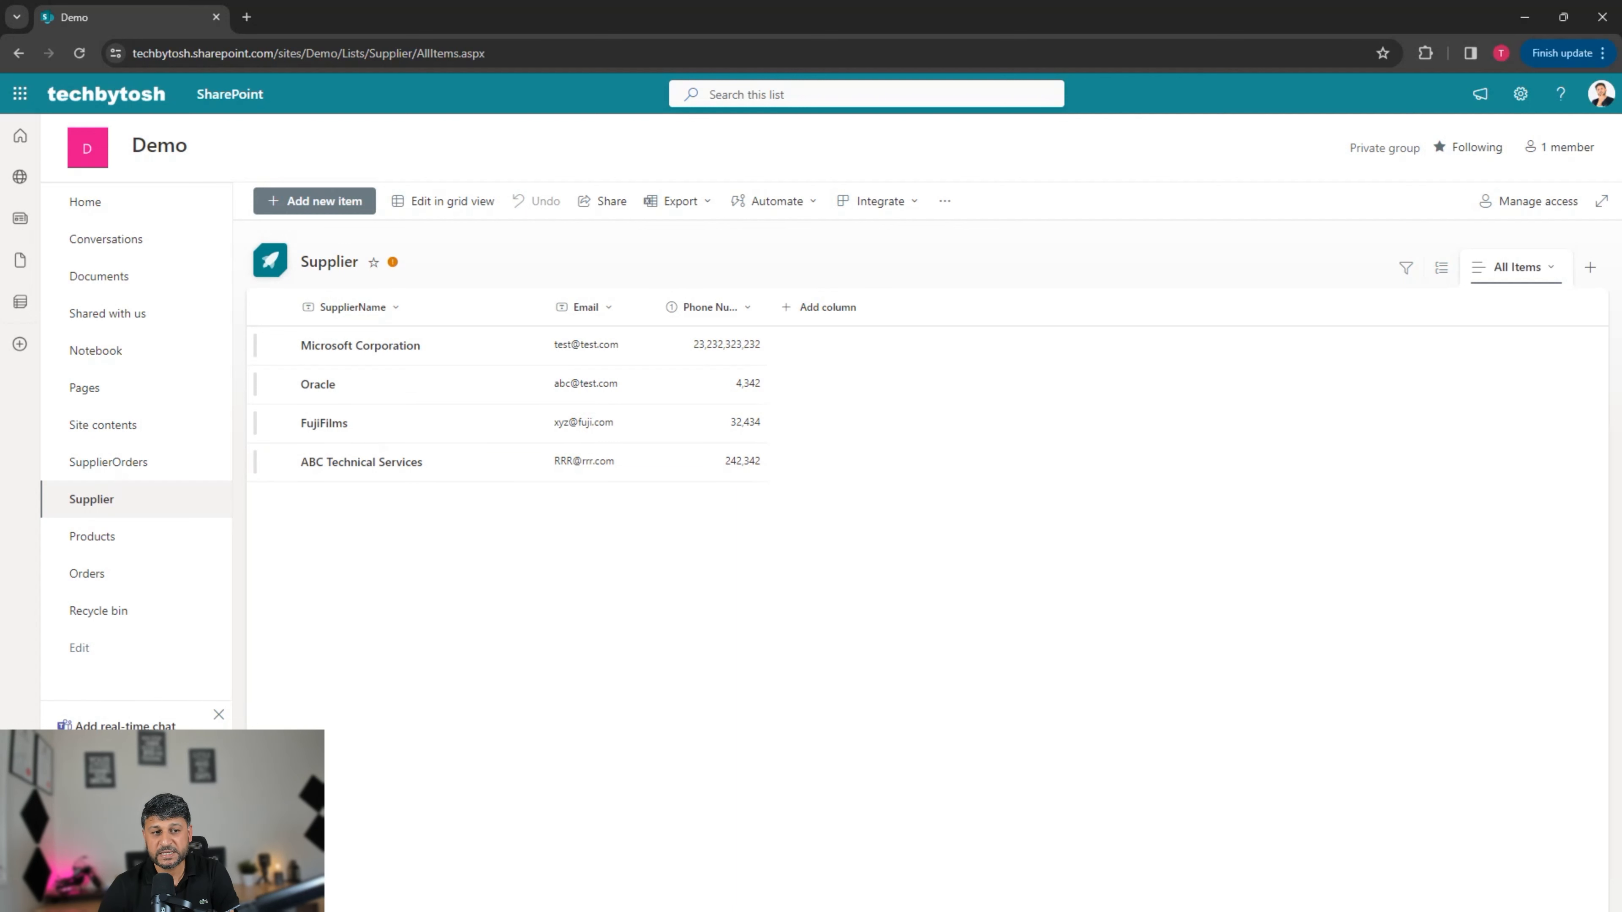
pyautogui.moveTo(392, 262)
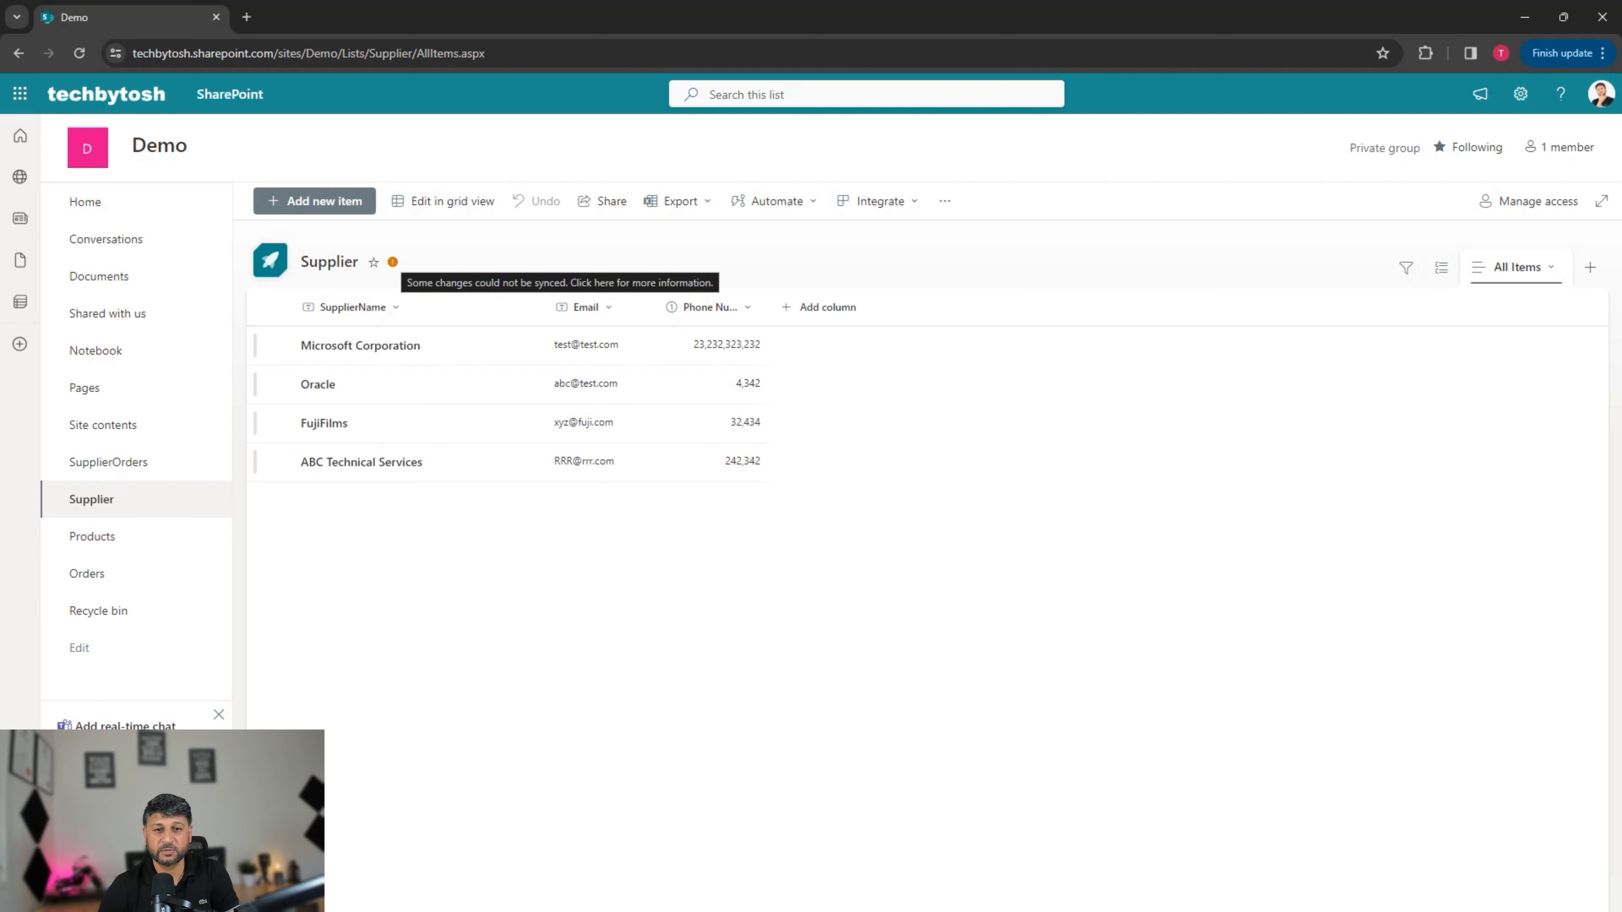
# Step: Open the Supplier sync issues showing Oracle couldn't be deleted due to denied access
pyautogui.click(392, 262)
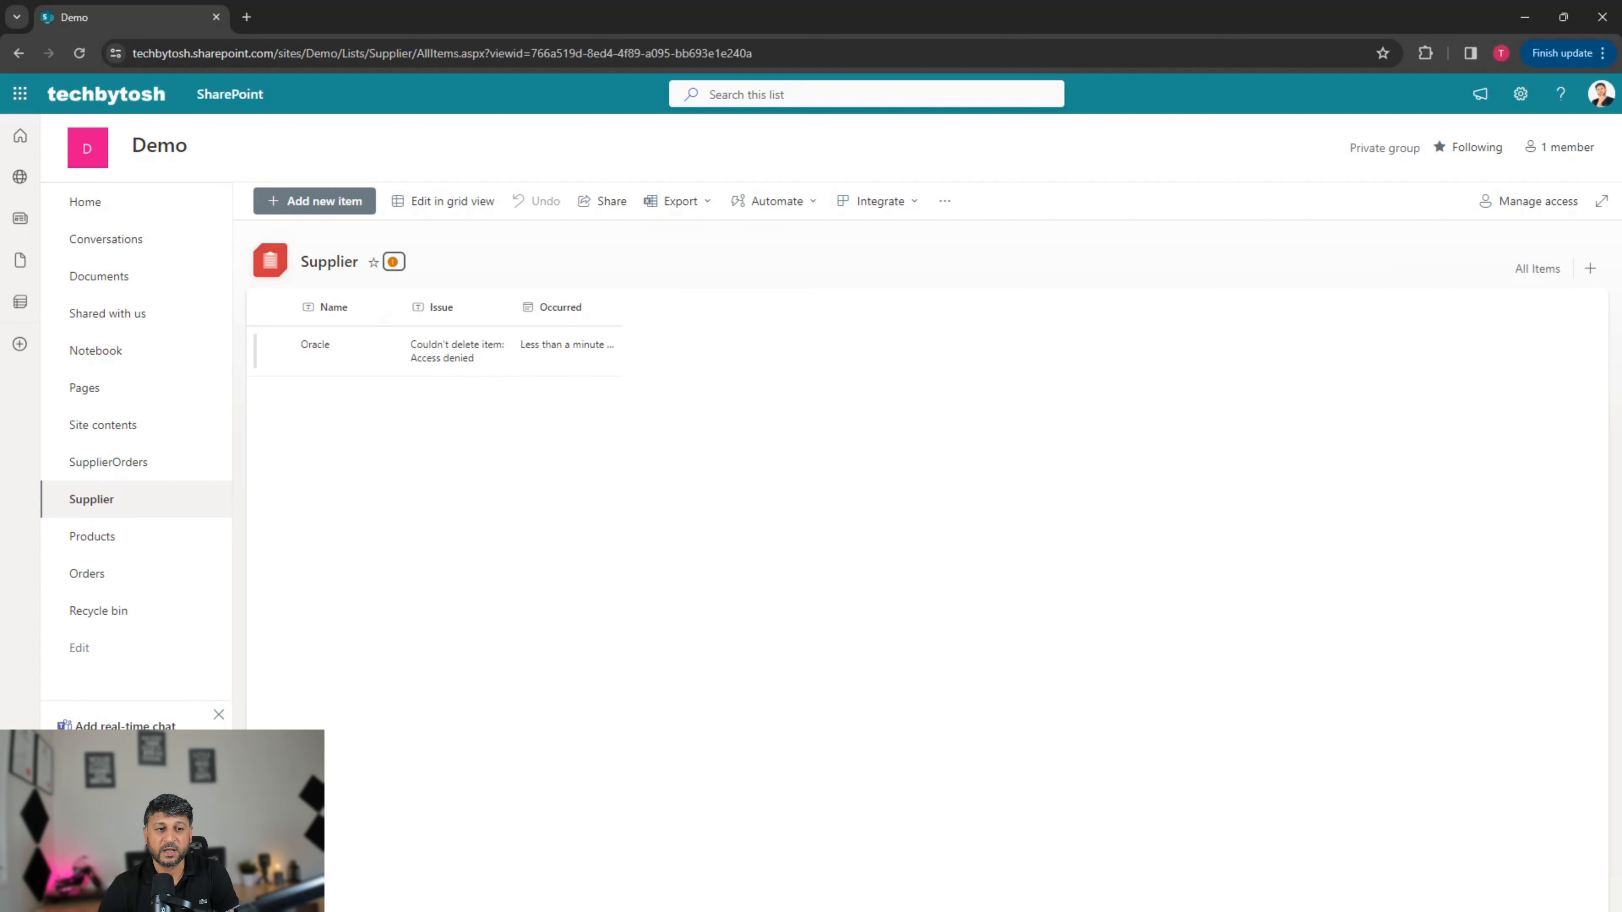